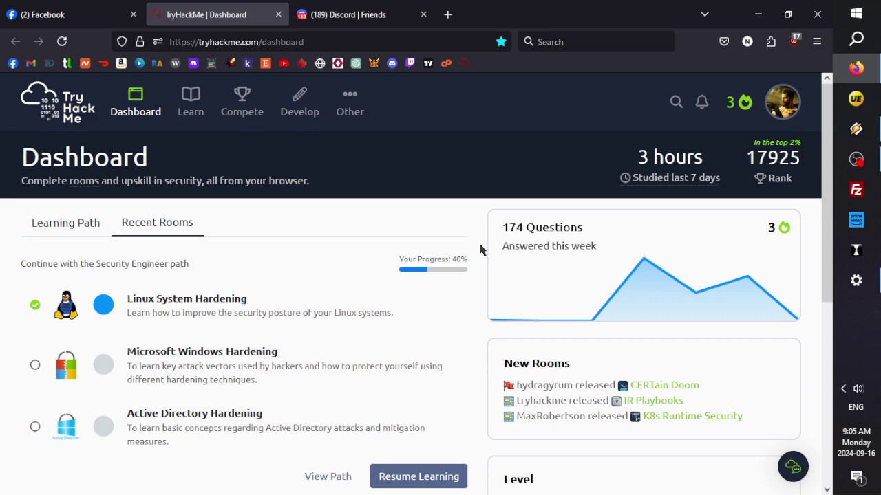
Open the full Security Engineer learning path
{"action": "scroll", "coordinate": [480, 250], "scroll_direction": "down", "scroll_amount": 2}
{"action": "scroll", "coordinate": [480, 249], "scroll_direction": "down", "scroll_amount": 1}
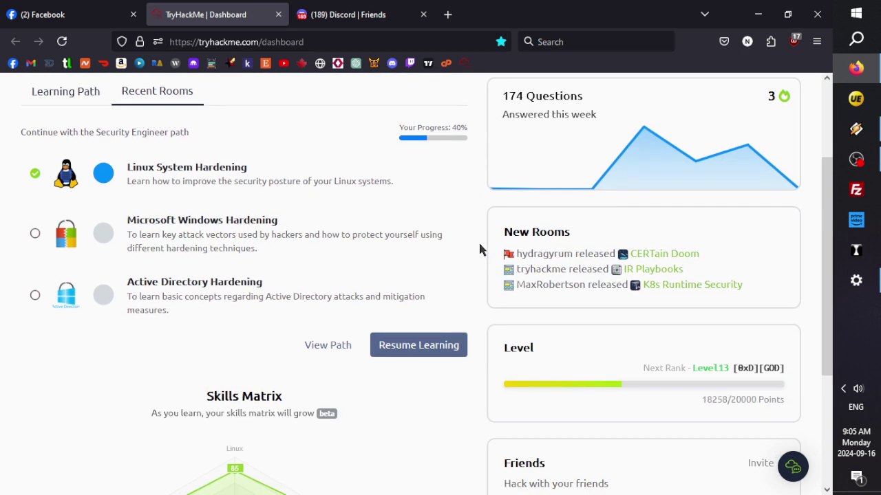
{"action": "scroll", "coordinate": [480, 249], "scroll_direction": "down", "scroll_amount": 2}
{"action": "scroll", "coordinate": [479, 249], "scroll_direction": "down", "scroll_amount": 1}
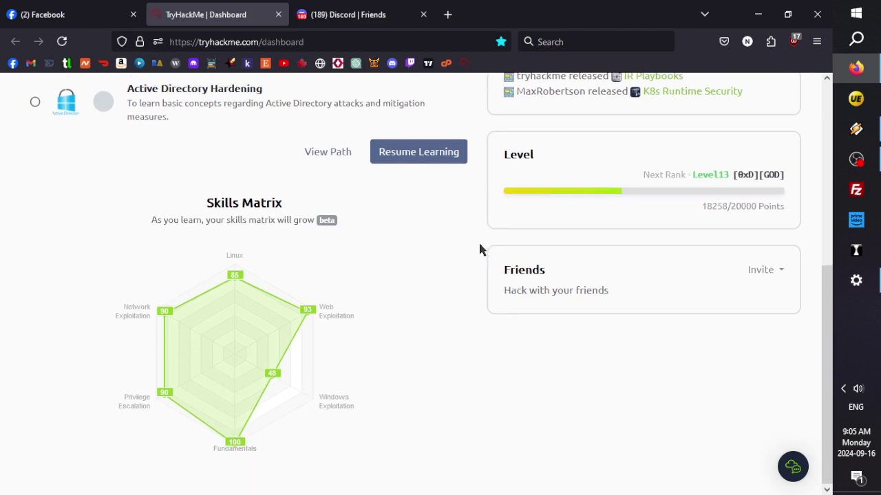
{"action": "scroll", "coordinate": [479, 249], "scroll_direction": "up", "scroll_amount": 4}
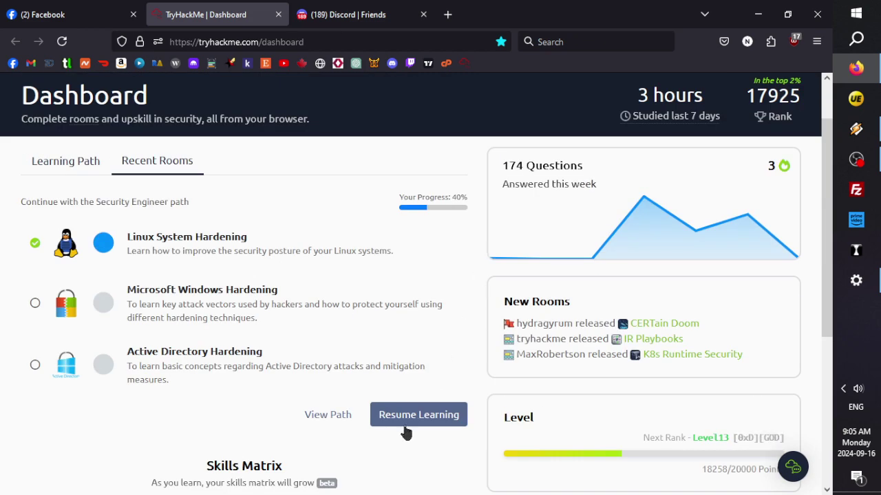
{"action": "left_click", "coordinate": [311, 416]}
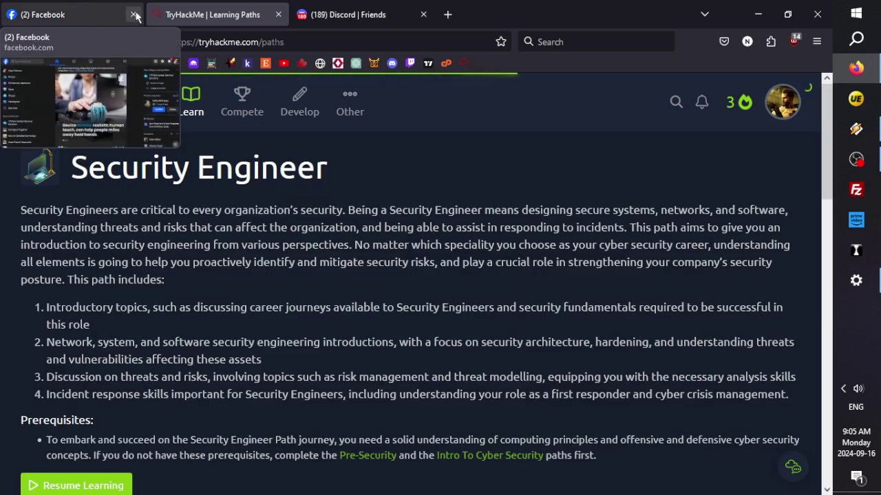
Close the Facebook tab and open the Microsoft Windows Hardening room from the path
{"action": "left_click", "coordinate": [134, 14]}
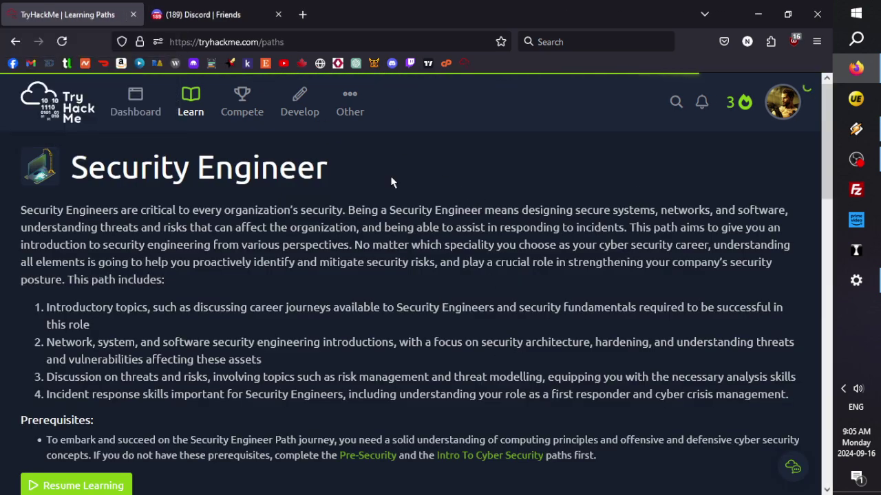
{"action": "scroll", "coordinate": [682, 213], "scroll_direction": "down", "scroll_amount": 3}
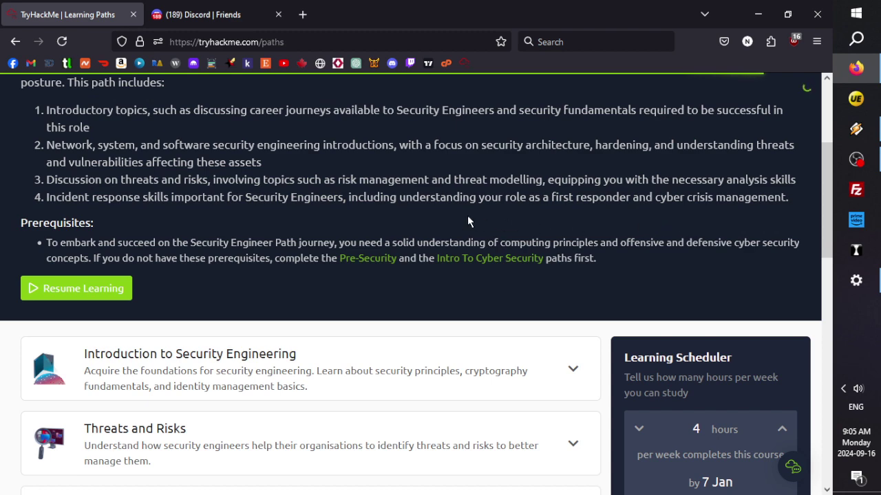
{"action": "scroll", "coordinate": [468, 220], "scroll_direction": "down", "scroll_amount": 3}
{"action": "scroll", "coordinate": [467, 222], "scroll_direction": "down", "scroll_amount": 1}
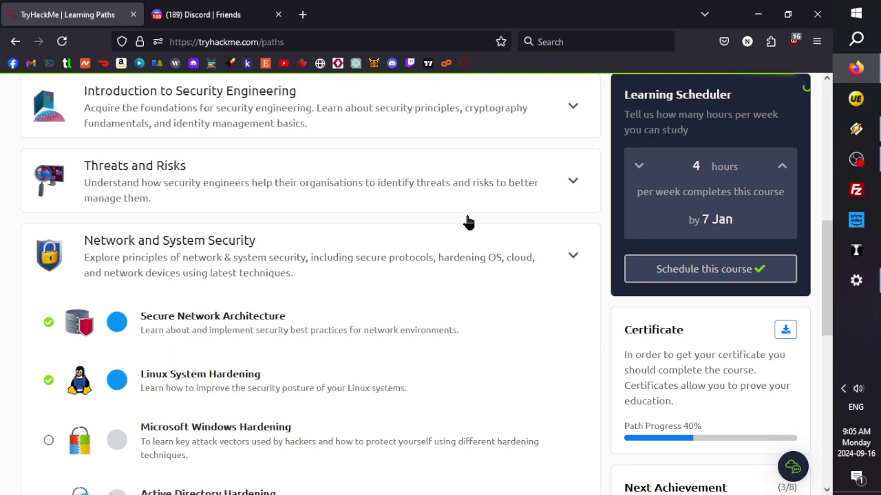
{"action": "scroll", "coordinate": [467, 221], "scroll_direction": "down", "scroll_amount": 1}
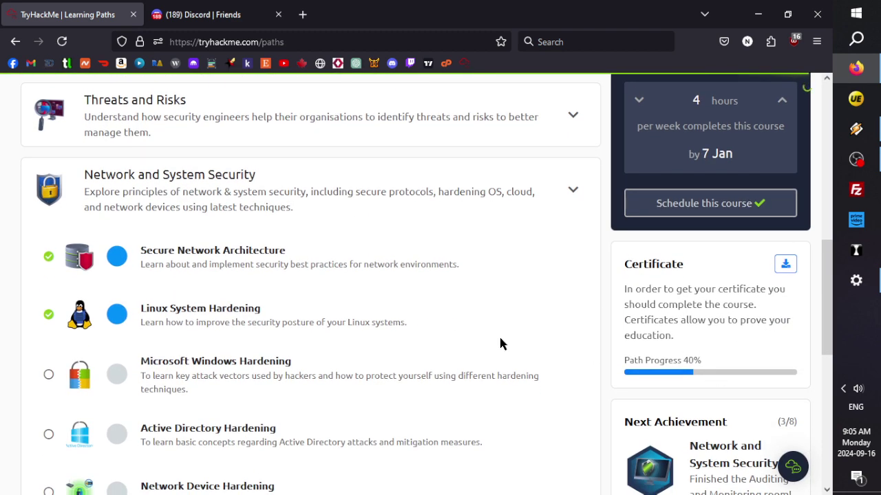
{"action": "left_click", "coordinate": [254, 370]}
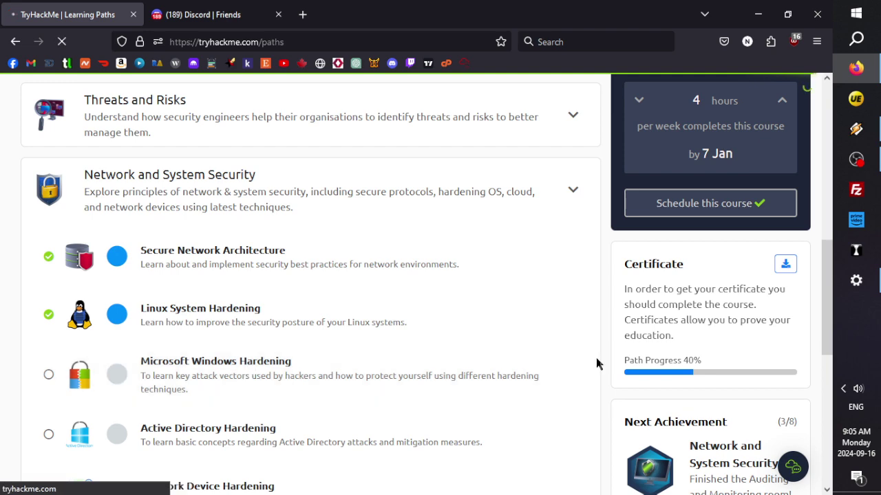
Check the Kali VM in VirtualBox, then start the room's target machine in Task 1
{"action": "key", "text": "super+d"}
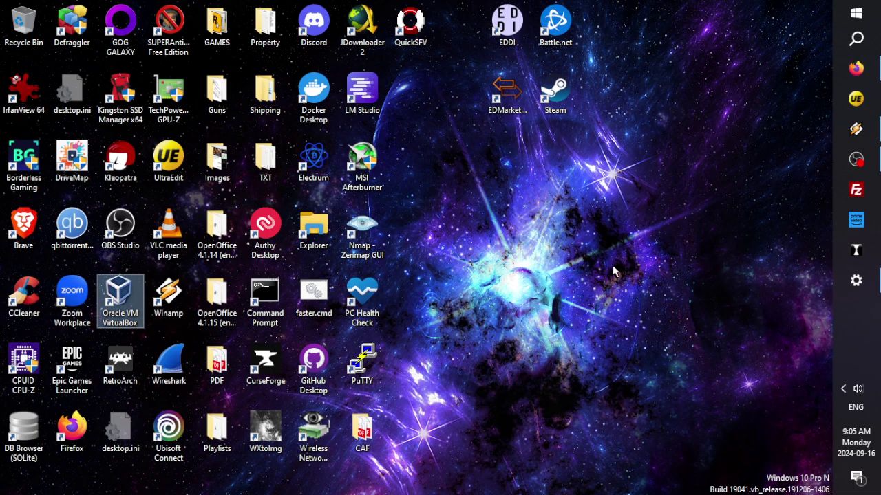
{"action": "key", "text": "Return"}
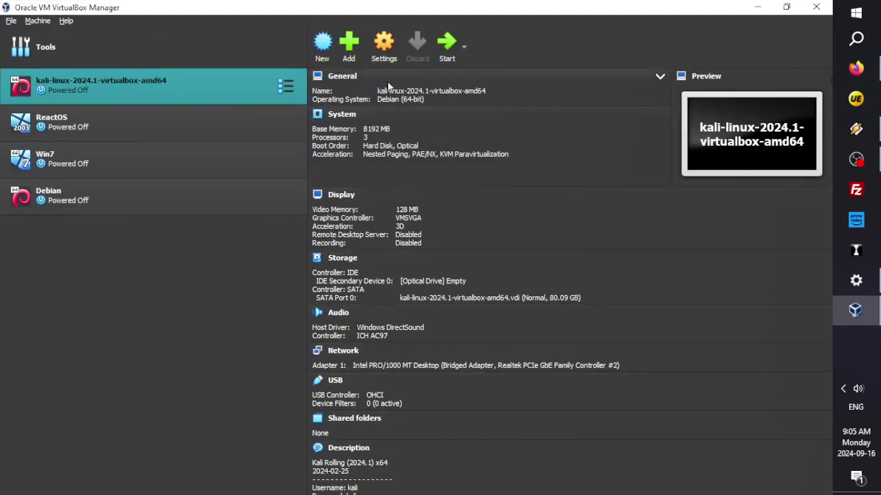
{"action": "key", "text": "super+d"}
{"action": "key", "text": "alt+Tab"}
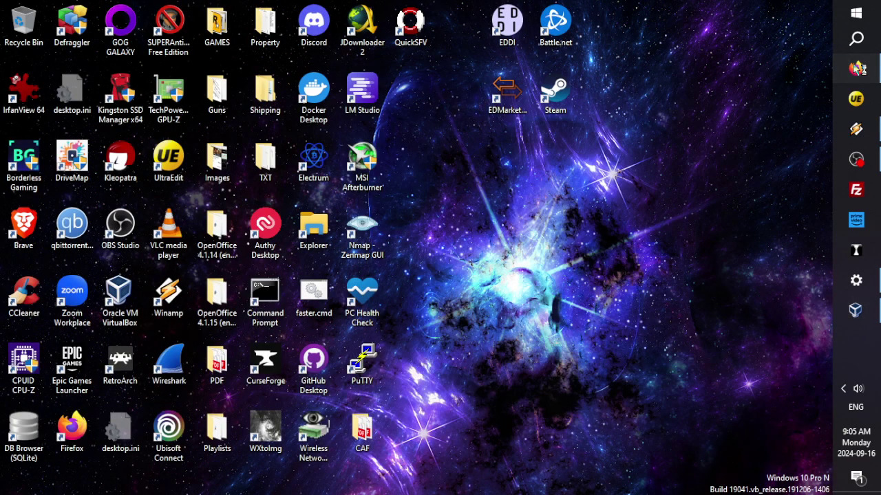
{"action": "left_click", "coordinate": [730, 418]}
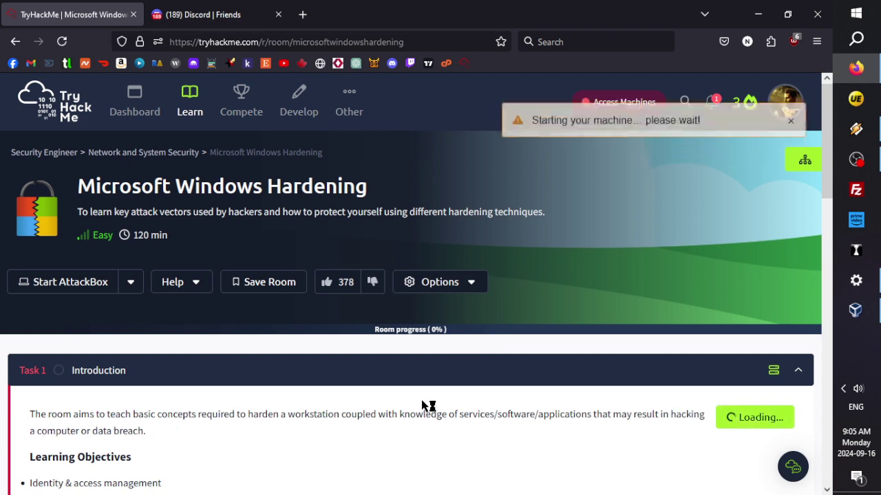
Exit split view so the room page shows the Hardenv5 machine details at full width
{"action": "scroll", "coordinate": [427, 406], "scroll_direction": "down", "scroll_amount": 3}
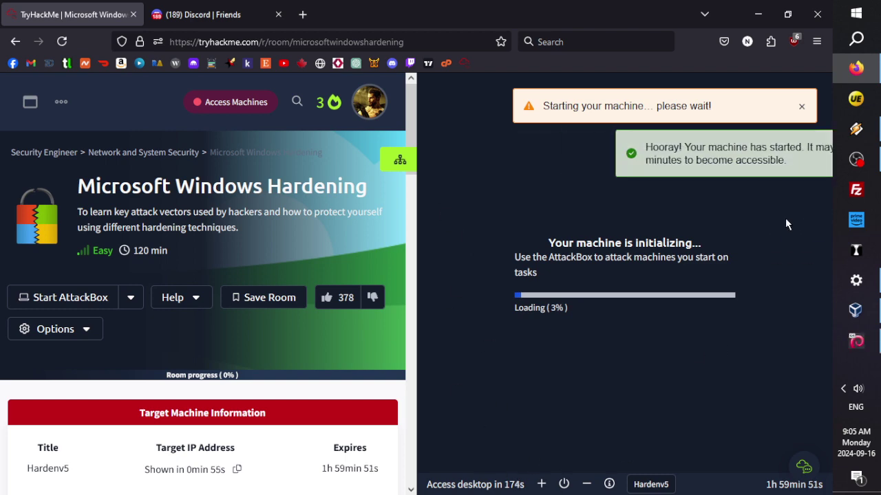
{"action": "scroll", "coordinate": [301, 283], "scroll_direction": "down", "scroll_amount": 2}
{"action": "scroll", "coordinate": [301, 283], "scroll_direction": "down", "scroll_amount": 2}
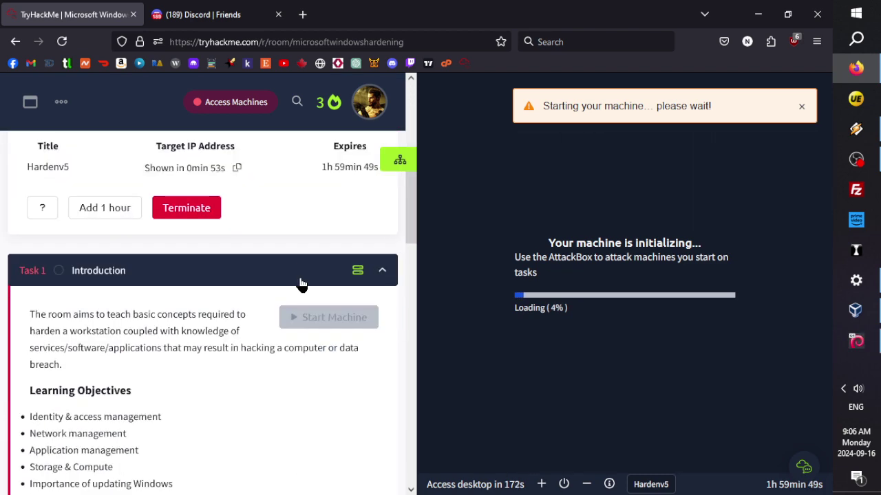
{"action": "scroll", "coordinate": [316, 351], "scroll_direction": "down", "scroll_amount": 2}
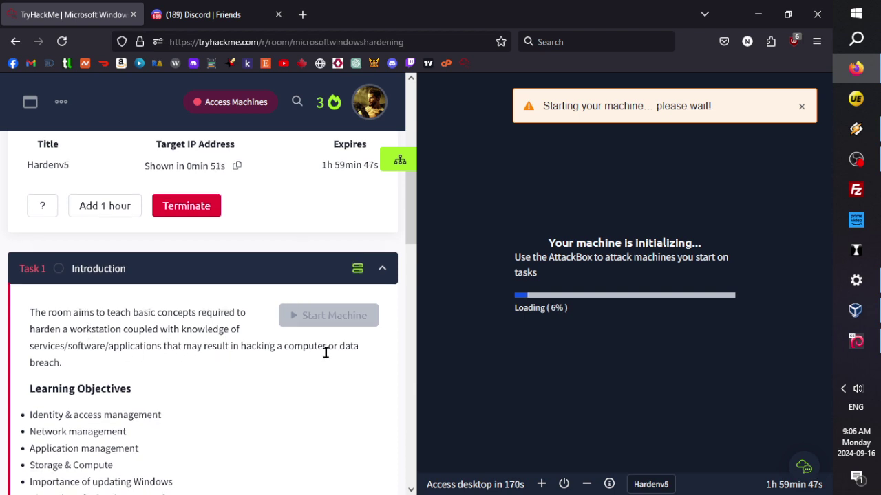
{"action": "scroll", "coordinate": [246, 278], "scroll_direction": "down", "scroll_amount": 2}
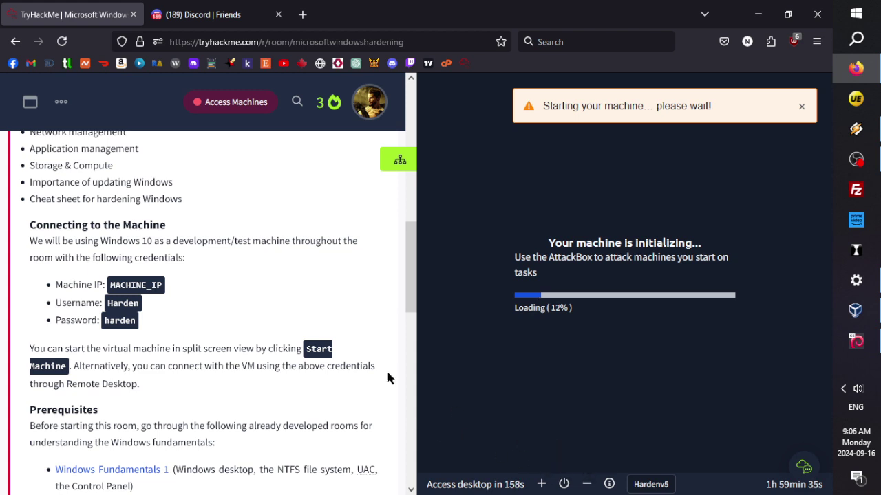
{"action": "left_click", "coordinate": [587, 483]}
{"action": "scroll", "coordinate": [450, 362], "scroll_direction": "down", "scroll_amount": 8}
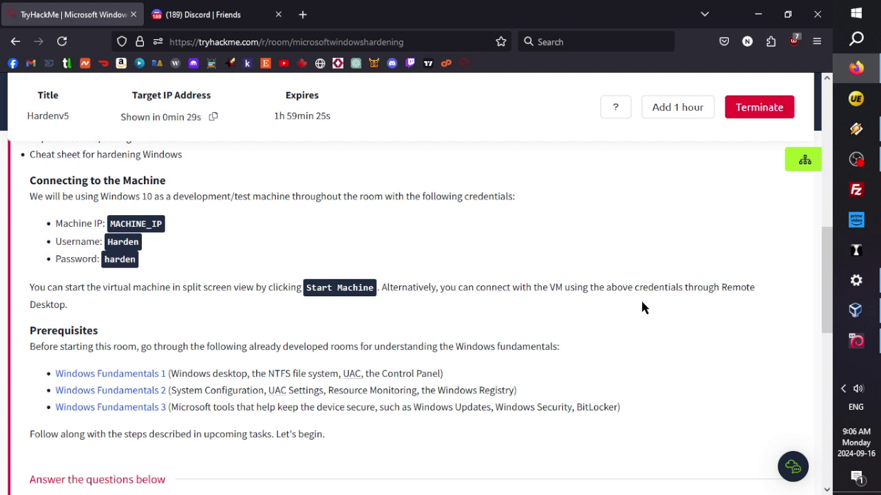
Preview the Windows Fundamentals 1 prerequisite room in a new tab, then close it
{"action": "scroll", "coordinate": [641, 307], "scroll_direction": "down", "scroll_amount": 2}
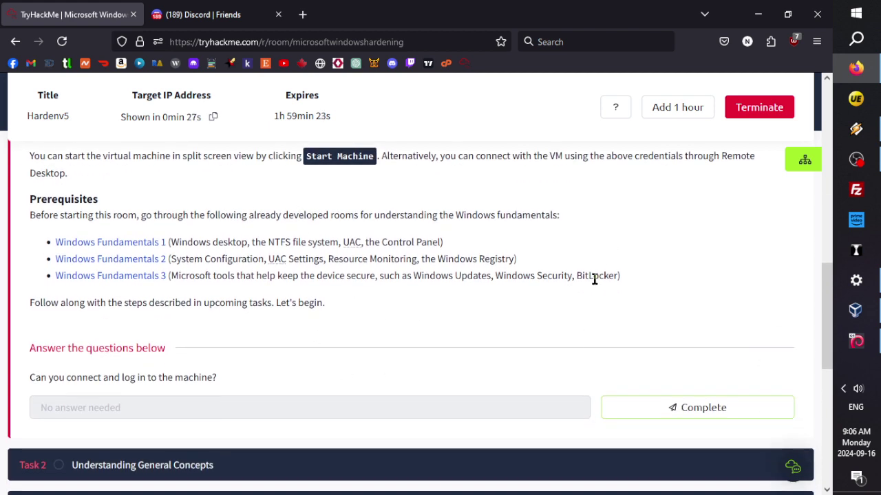
{"action": "right_click", "coordinate": [145, 242]}
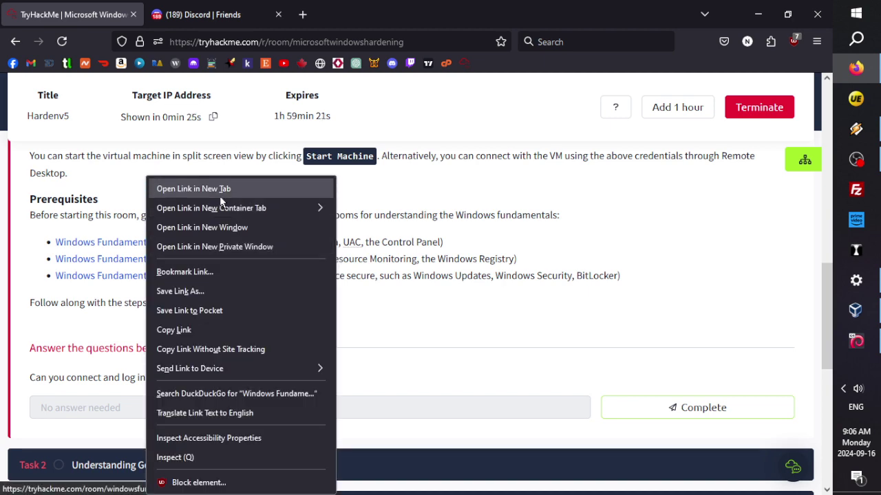
{"action": "left_click", "coordinate": [220, 196]}
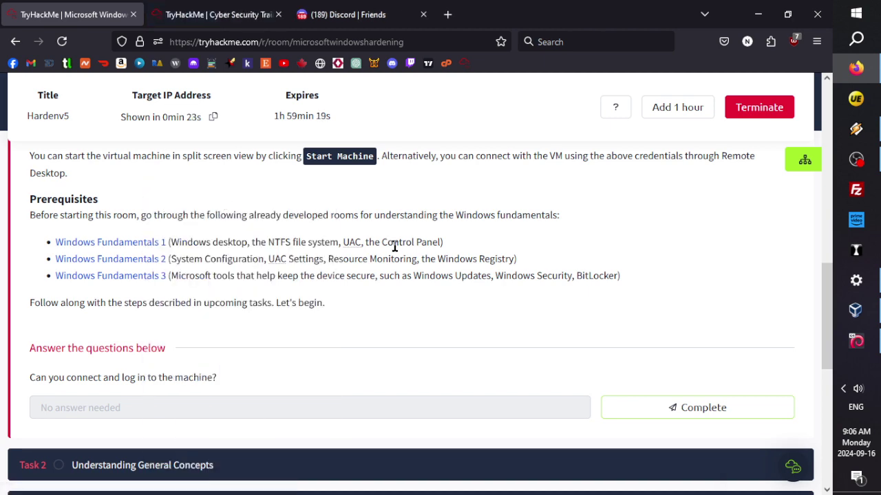
{"action": "left_click", "coordinate": [222, 9]}
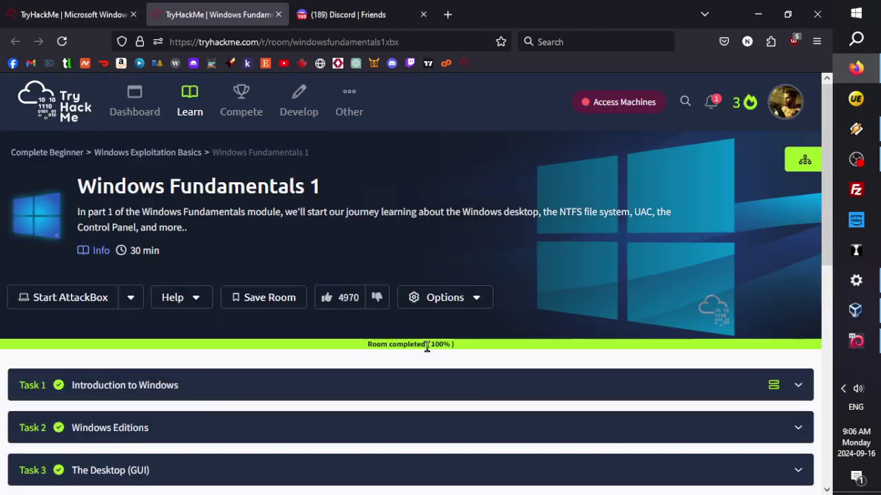
{"action": "left_click", "coordinate": [278, 15]}
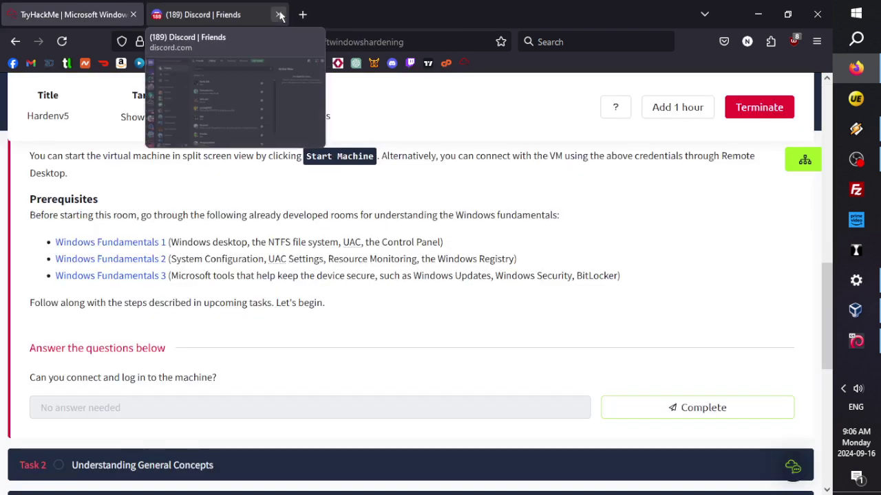
Preview the Windows Fundamentals 2 and 3 prerequisite rooms in new tabs and close them
{"action": "right_click", "coordinate": [137, 266]}
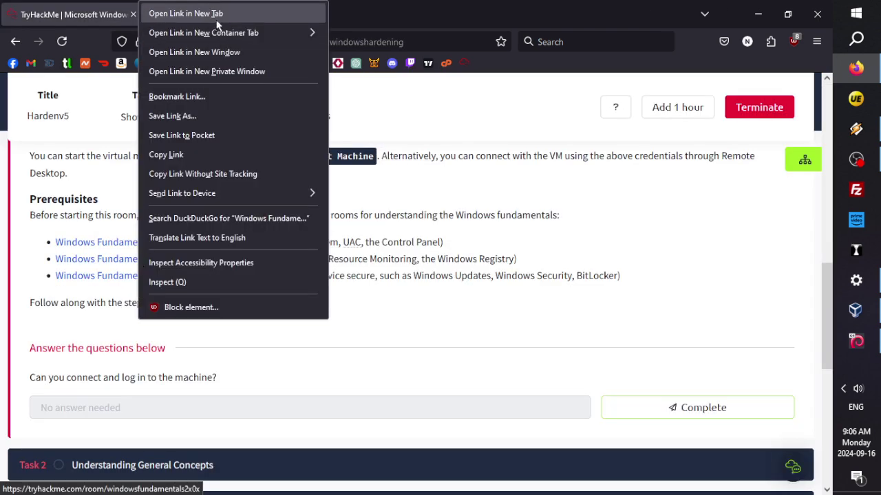
{"action": "left_click", "coordinate": [216, 15]}
{"action": "left_click", "coordinate": [218, 15]}
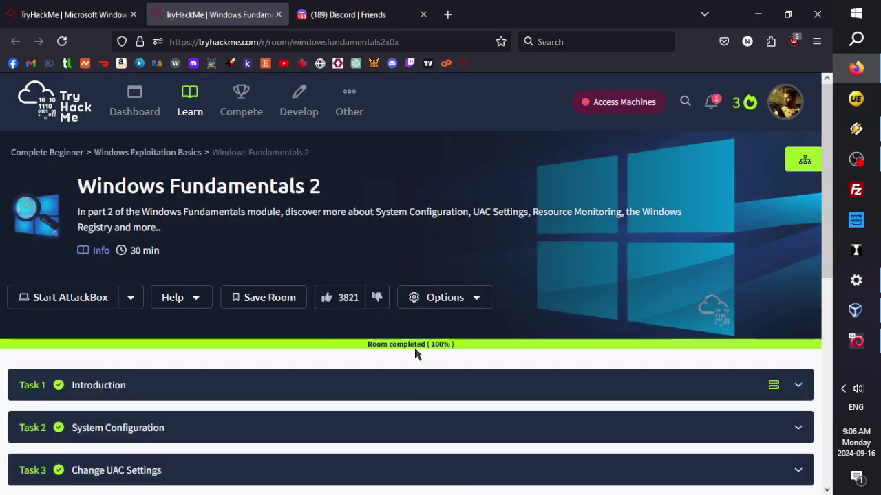
{"action": "left_click", "coordinate": [278, 14]}
{"action": "right_click", "coordinate": [141, 275]}
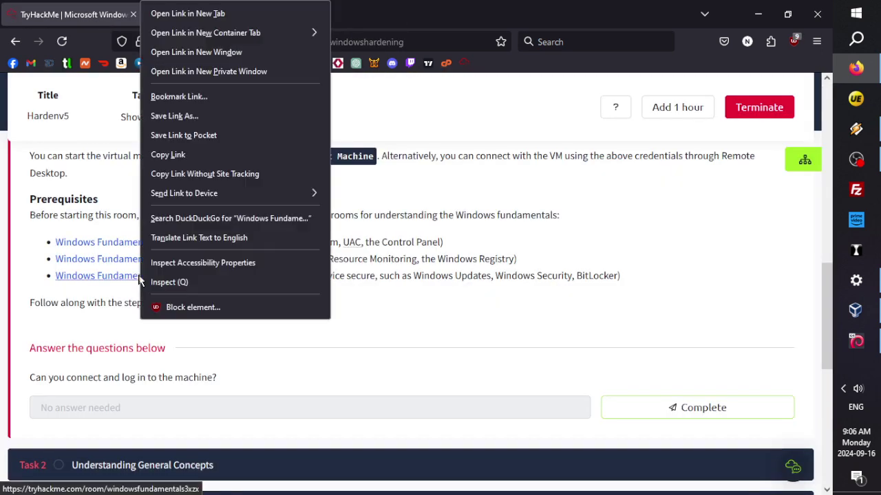
{"action": "left_click", "coordinate": [222, 8]}
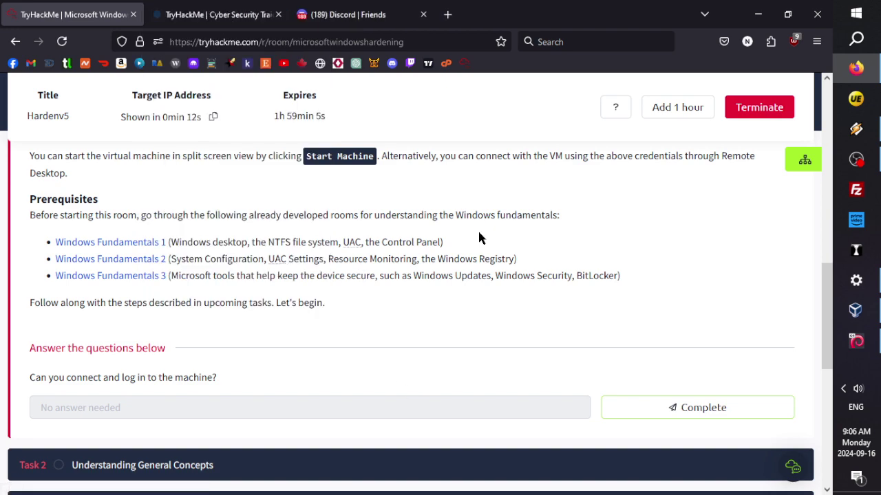
{"action": "key", "text": "ctrl+Tab"}
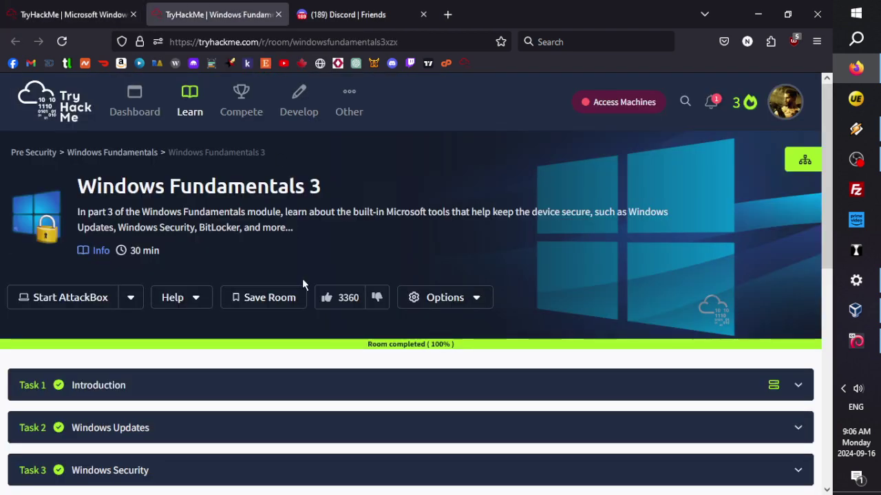
{"action": "left_click", "coordinate": [278, 14]}
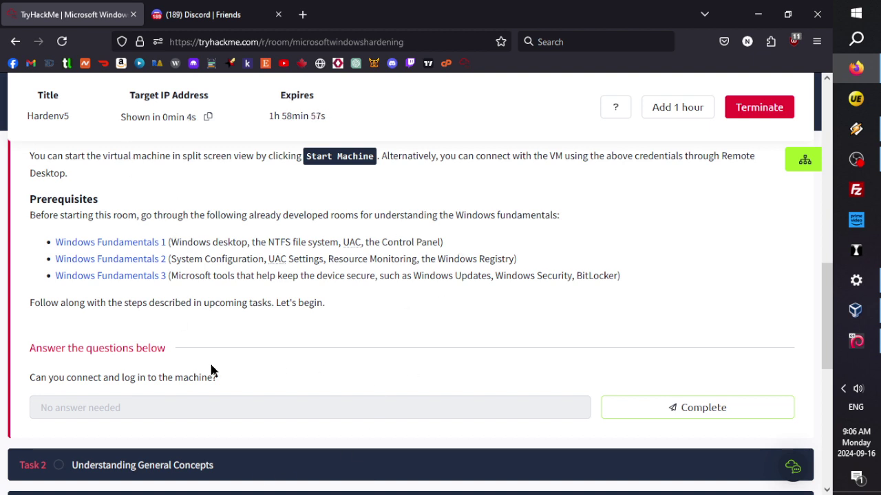
Sign in to the Kali virtual machine in VirtualBox with its password
{"action": "left_click", "coordinate": [856, 341]}
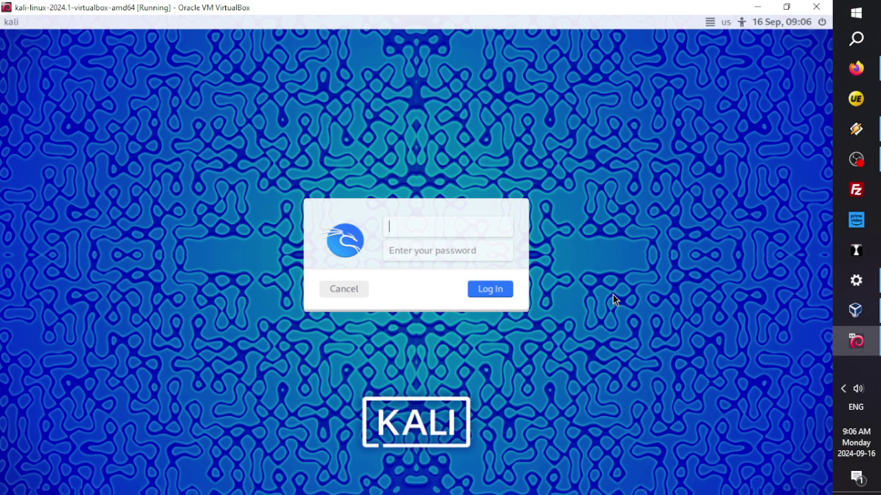
{"action": "key", "text": "Tab"}
{"action": "key", "text": "Return"}
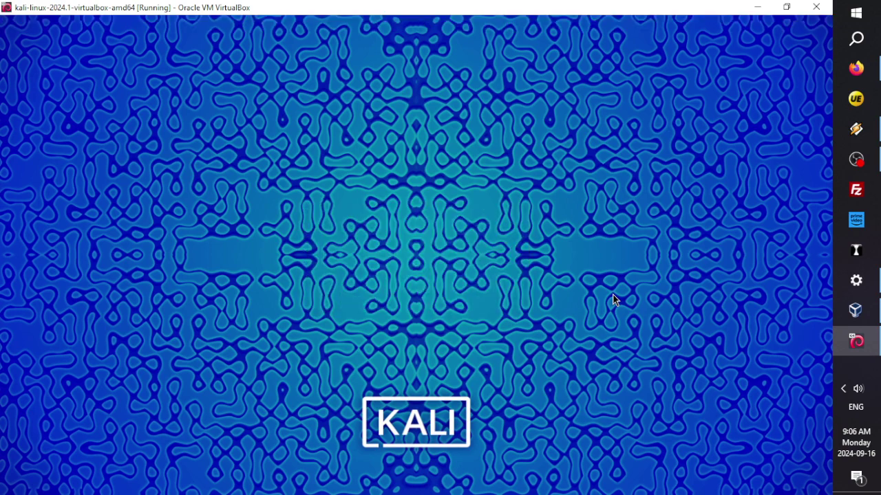
Copy the target IP 10.10.1.178 from the room page and return to the Kali VM
{"action": "left_click", "coordinate": [856, 68]}
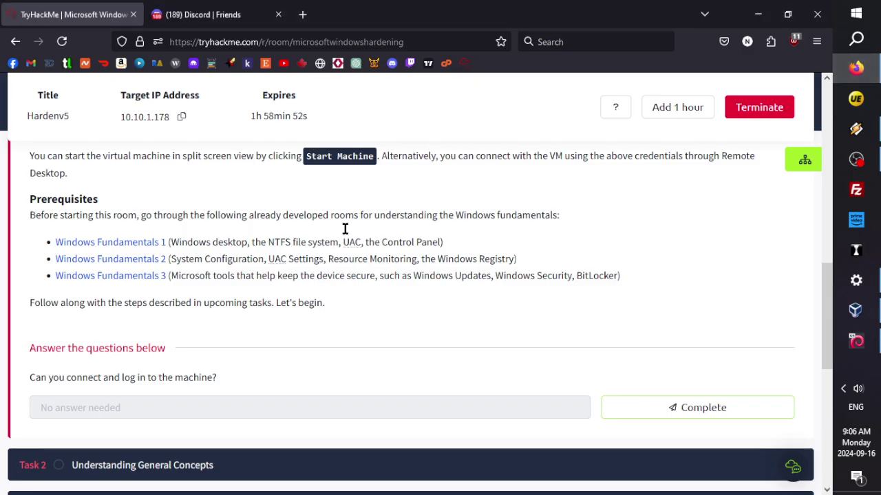
{"action": "left_click", "coordinate": [181, 117]}
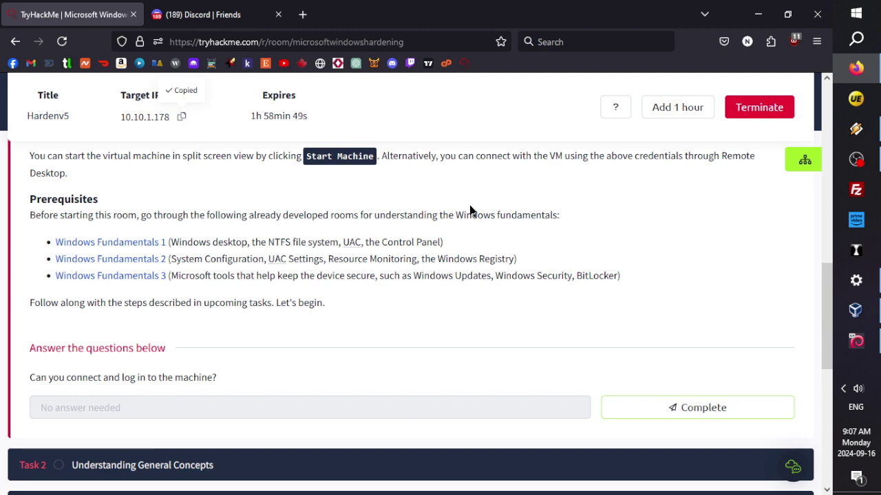
{"action": "scroll", "coordinate": [623, 272], "scroll_direction": "up", "scroll_amount": 3}
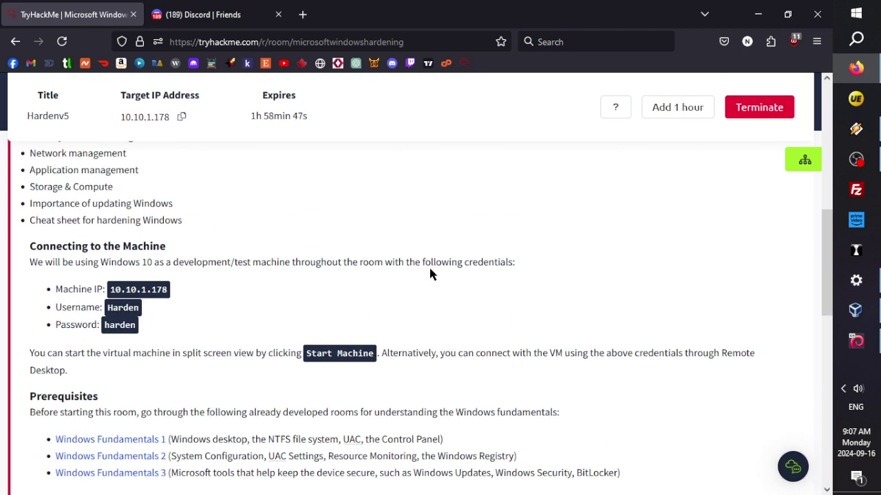
{"action": "left_click", "coordinate": [856, 344]}
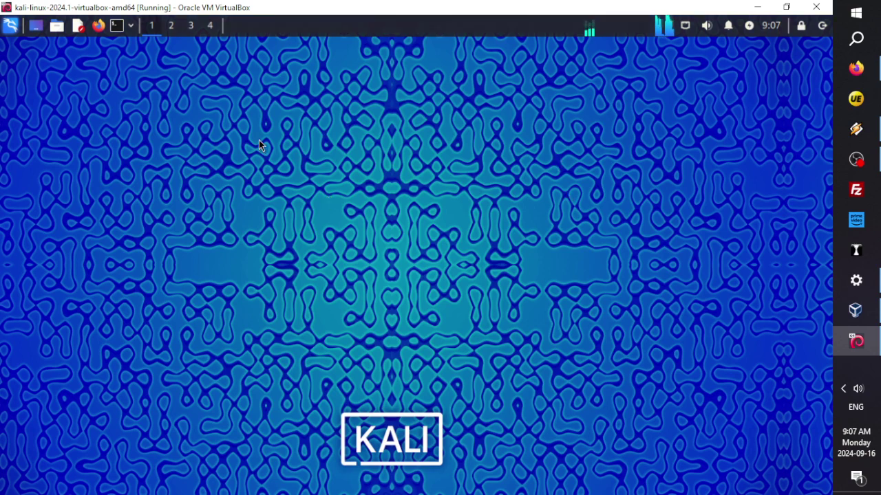
Run ./startup.sh with the sudo password to bring up the OpenVPN tunnel, then clear the terminal
{"action": "key", "text": "ctrl+alt+t"}
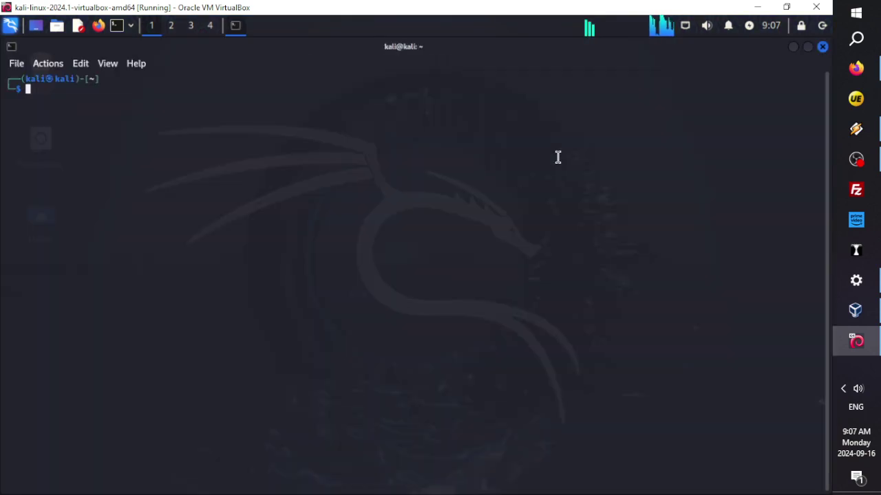
{"action": "type", "text": "./startup.sh"}
{"action": "key", "text": "Return"}
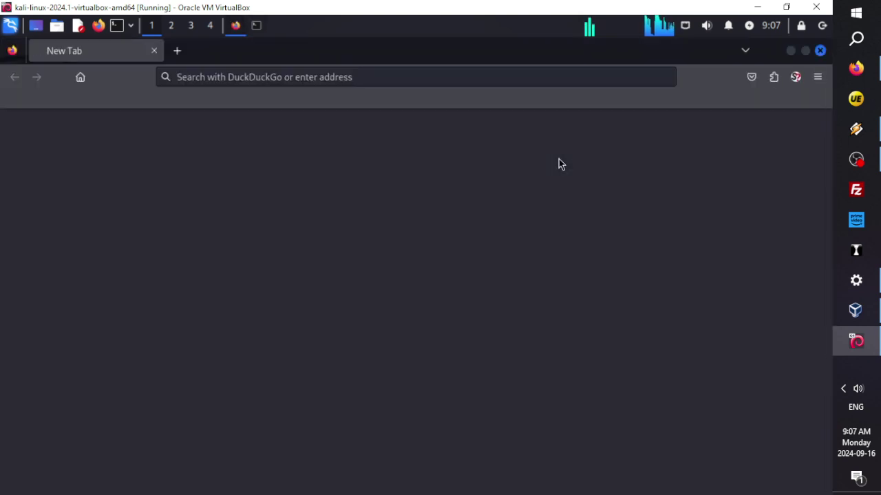
{"action": "key", "text": "alt+Tab"}
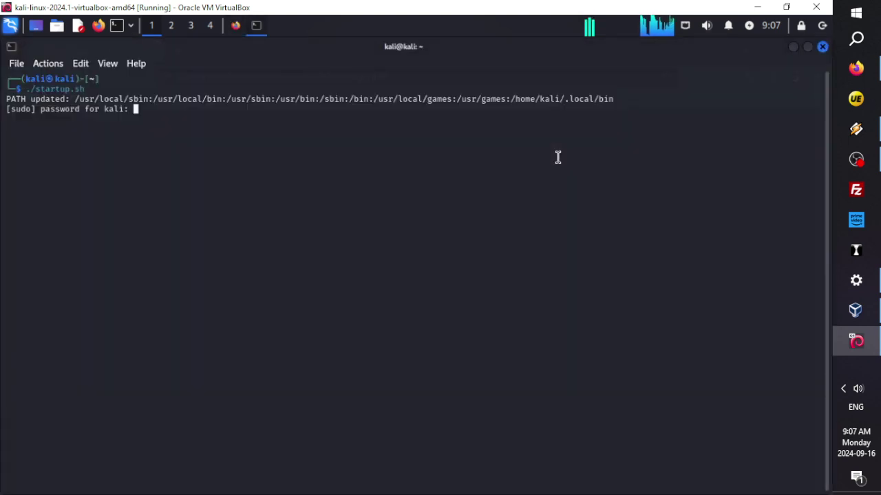
{"action": "key", "text": "Return"}
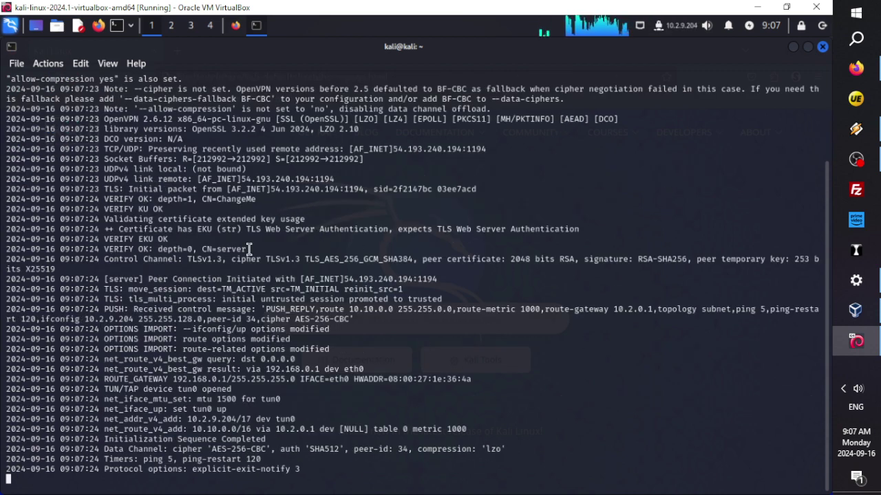
{"action": "key", "text": "Return"}
{"action": "key", "text": "ctrl+l"}
Ping 10.10.1.178 (100% packet loss), then fill in the xfreerdp command at 1280x720
{"action": "type", "text": "ping"}
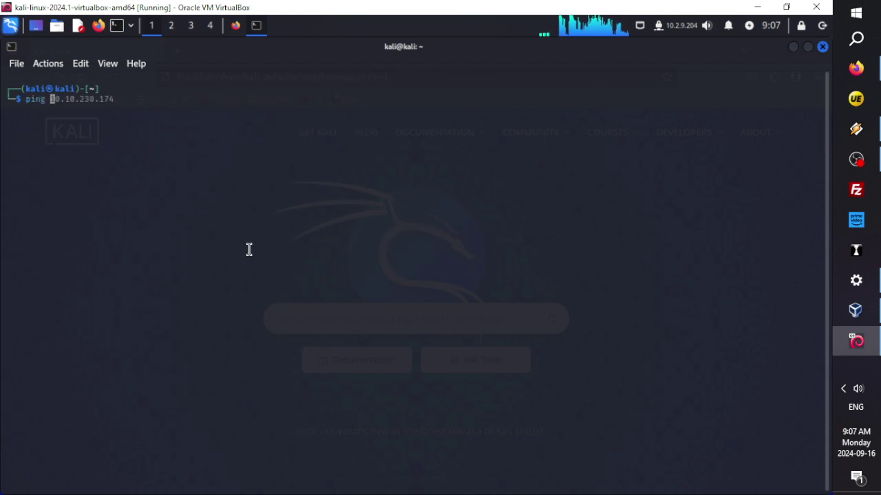
{"action": "key", "text": "Right"}
{"action": "key", "text": "Return"}
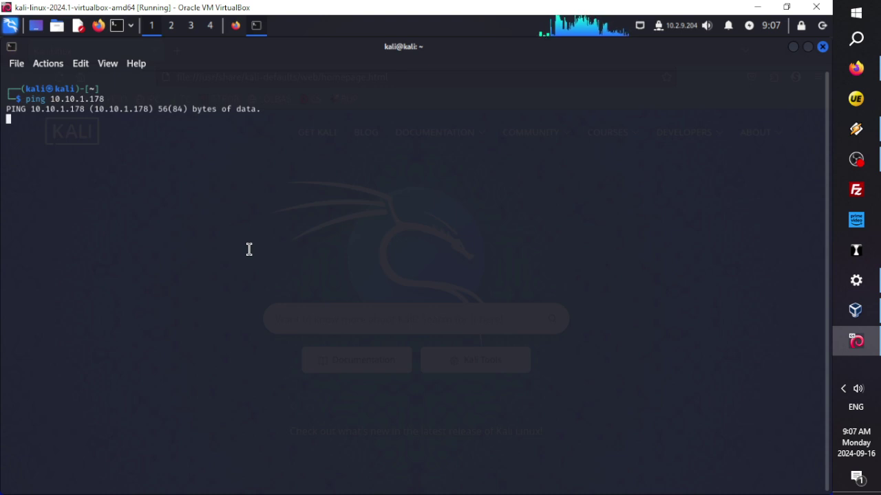
{"action": "key", "text": "ctrl+c"}
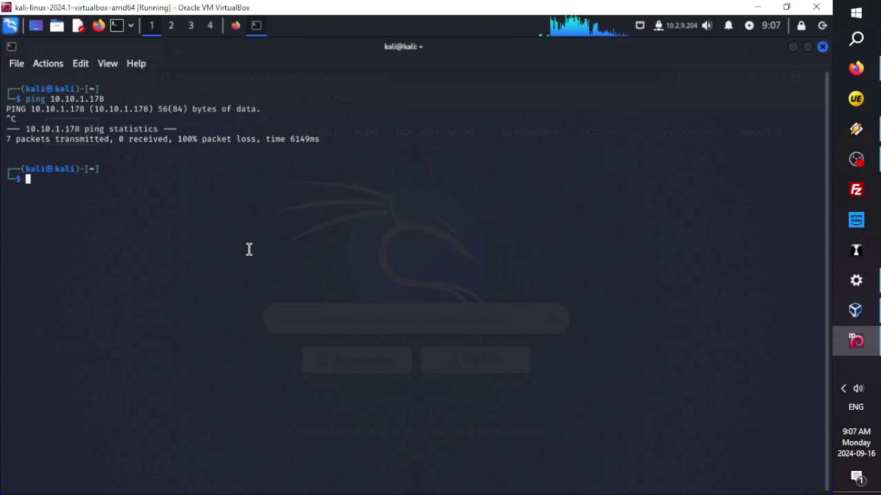
{"action": "type", "text": "x"}
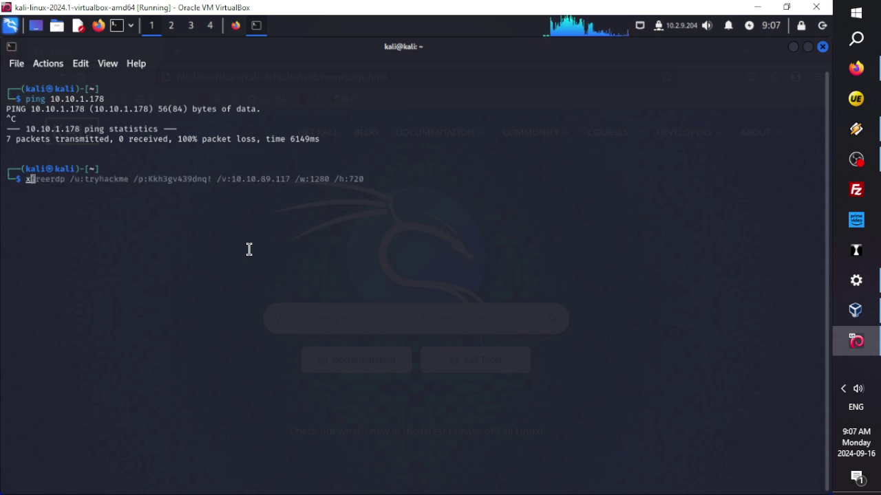
{"action": "type", "text": "f"}
{"action": "key", "text": "Right"}
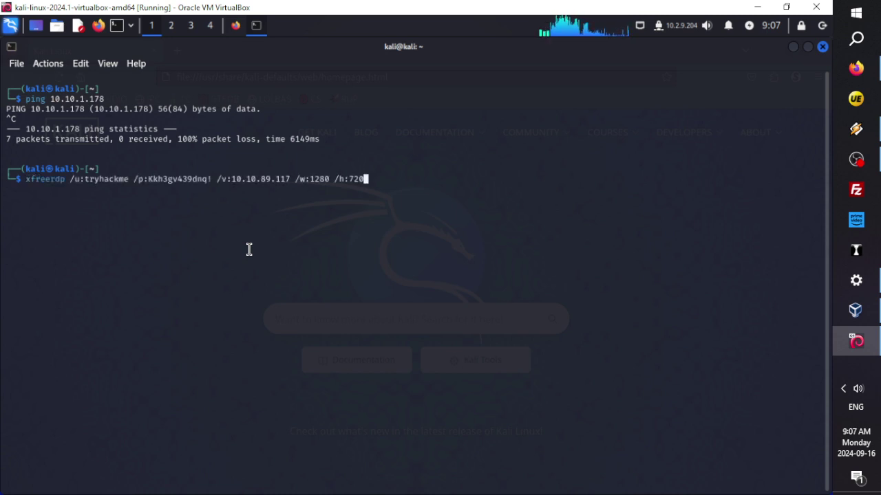
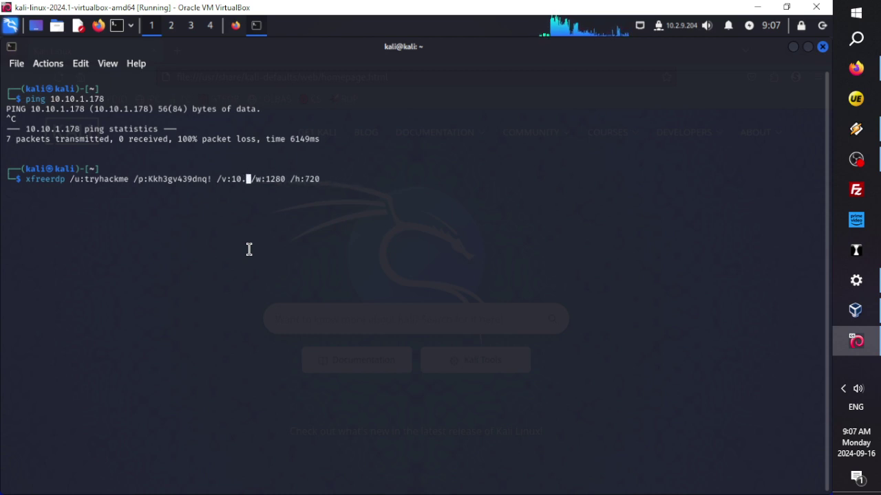
{"action": "key", "text": "BackSpace"}
Replace the xfreerdp target address with 10.10.1.178 and return to the /p: password value
{"action": "type", "text": "10.10.1.178"}
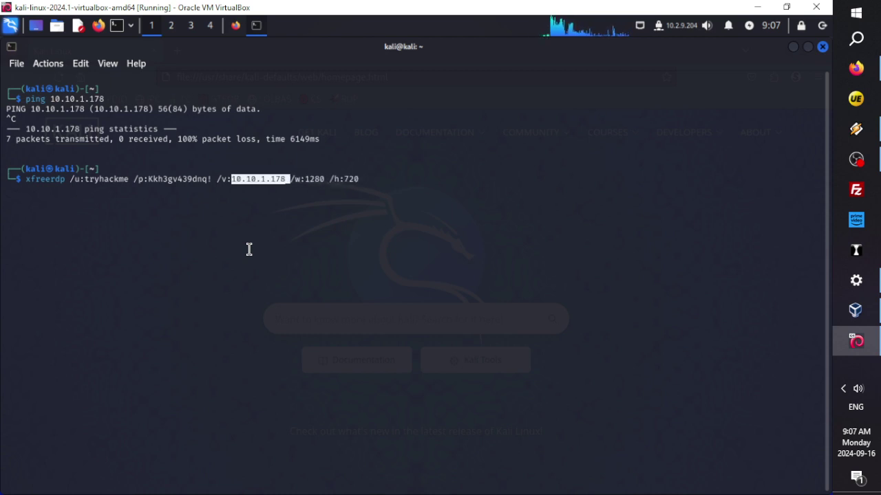
{"action": "key", "text": "ctrl+Left"}
{"action": "key", "text": "ctrl+Left"}
{"action": "key", "text": "ctrl+Left"}
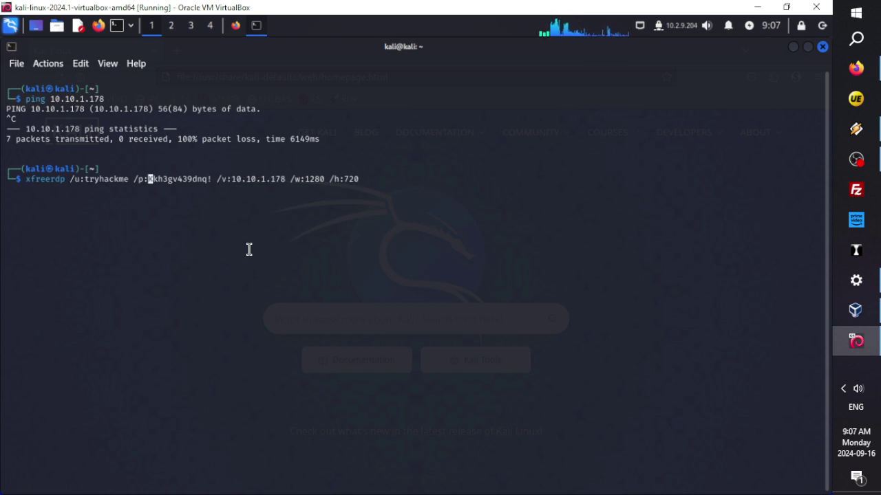
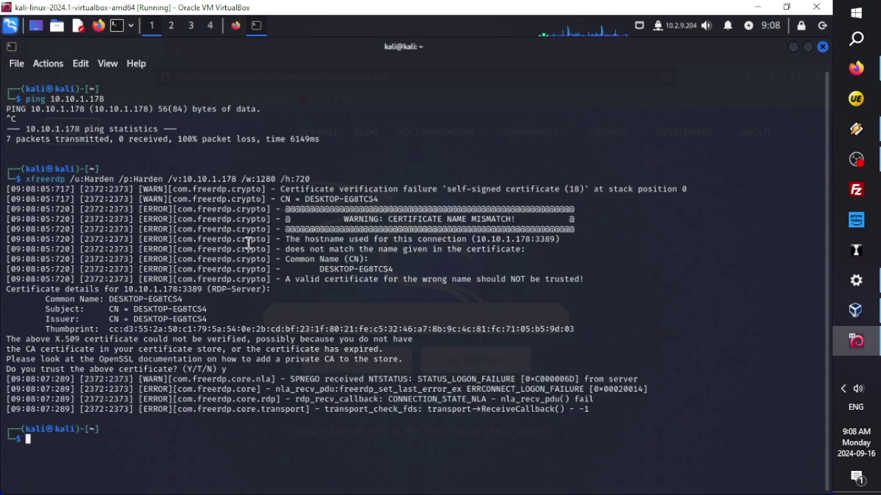
Recheck the target machine's login credentials on the TryHackMe hardening room page in Firefox
{"action": "left_click", "coordinate": [856, 68]}
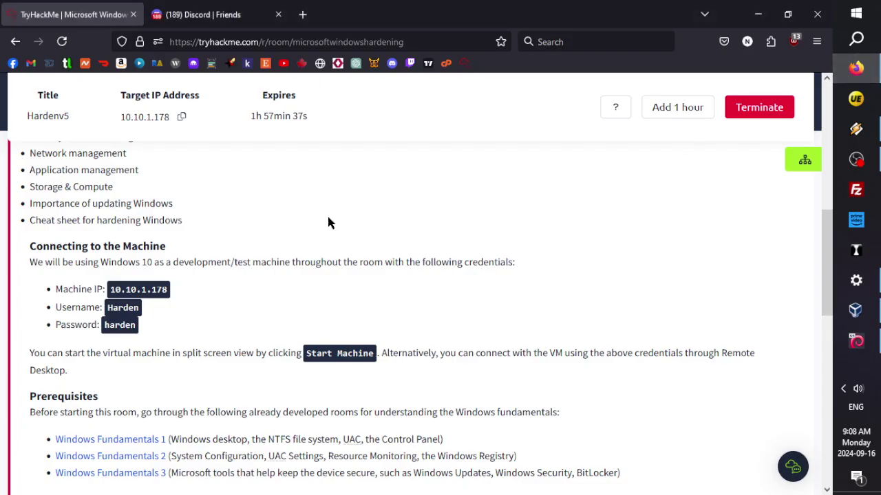
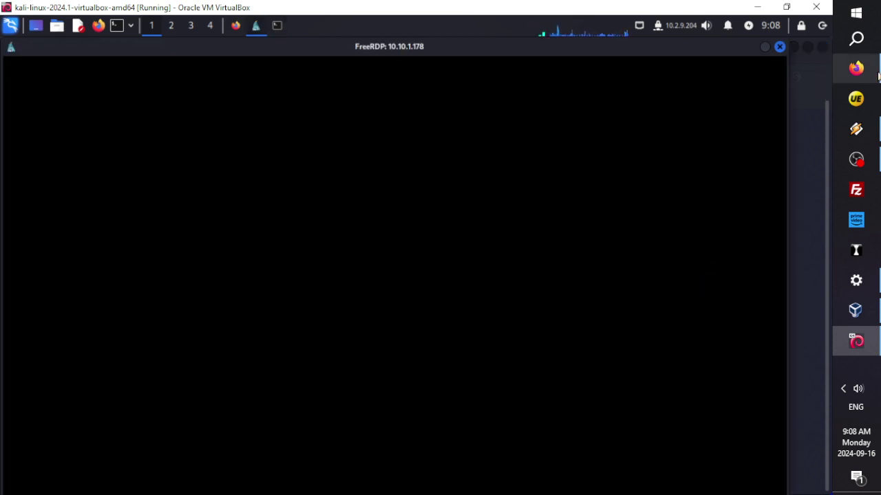
Back on the TryHackMe room page, mark Task 1's connection question complete
{"action": "left_click", "coordinate": [856, 68]}
{"action": "scroll", "coordinate": [719, 317], "scroll_direction": "down", "scroll_amount": 4}
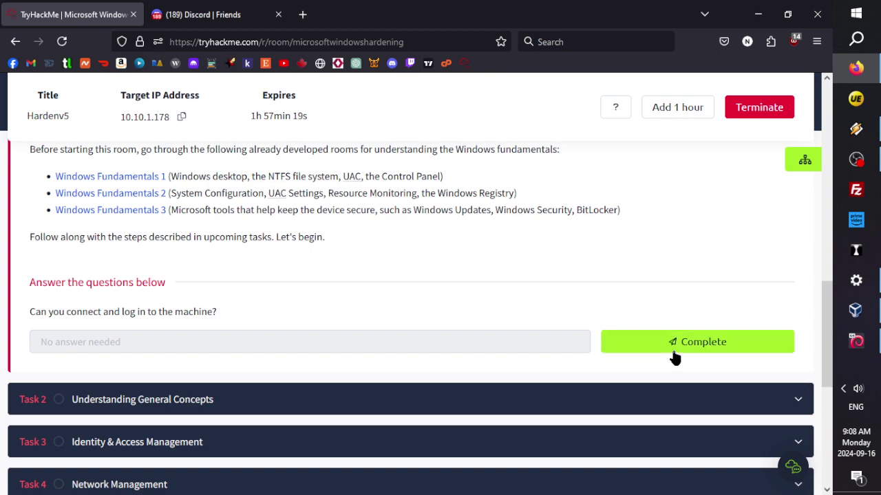
{"action": "left_click", "coordinate": [672, 351]}
Expand Task 2 Understanding General Concepts and scroll to its questions
{"action": "left_click", "coordinate": [387, 397]}
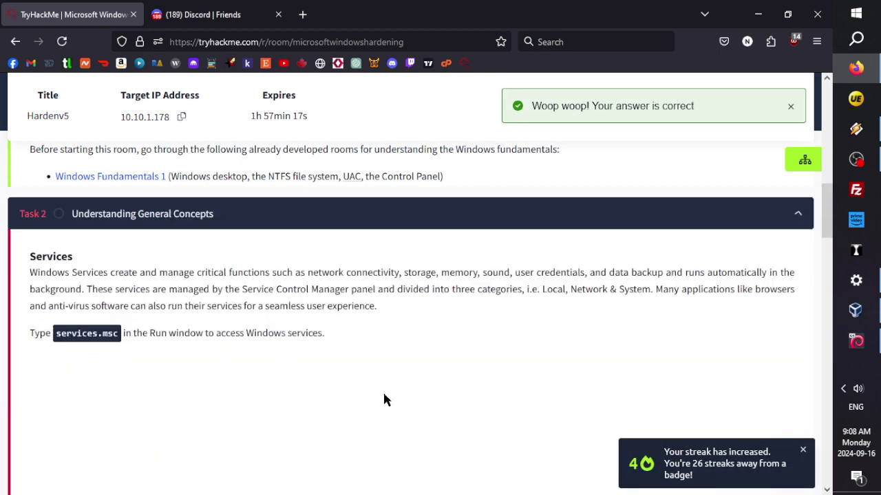
{"action": "scroll", "coordinate": [391, 421], "scroll_direction": "down", "scroll_amount": 2}
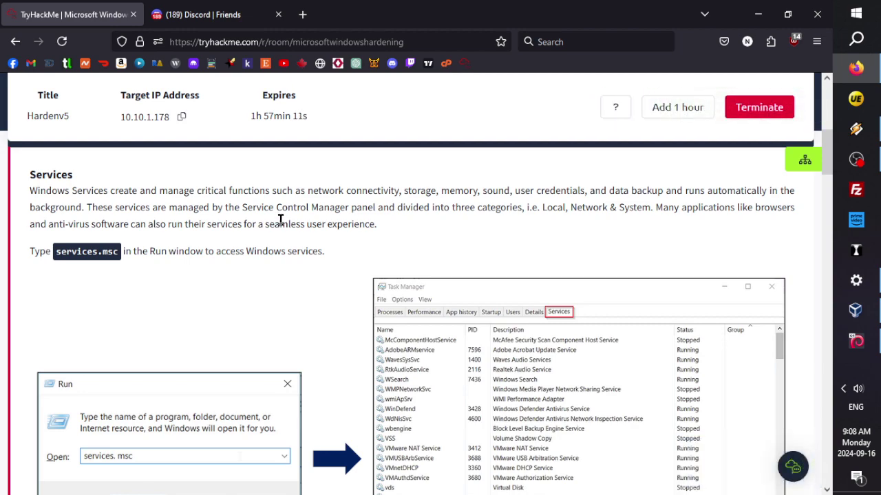
{"action": "scroll", "coordinate": [281, 220], "scroll_direction": "down", "scroll_amount": 10}
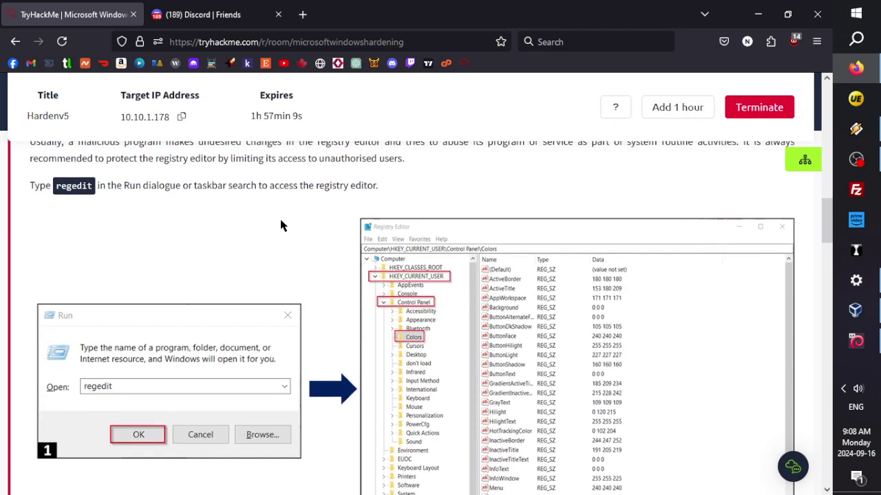
{"action": "scroll", "coordinate": [281, 224], "scroll_direction": "down", "scroll_amount": 15}
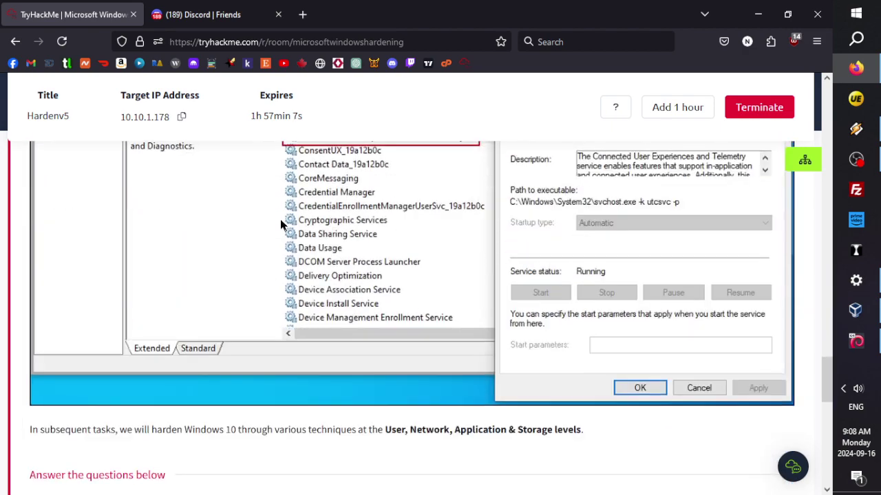
{"action": "scroll", "coordinate": [281, 224], "scroll_direction": "down", "scroll_amount": 6}
{"action": "scroll", "coordinate": [245, 283], "scroll_direction": "up", "scroll_amount": 2}
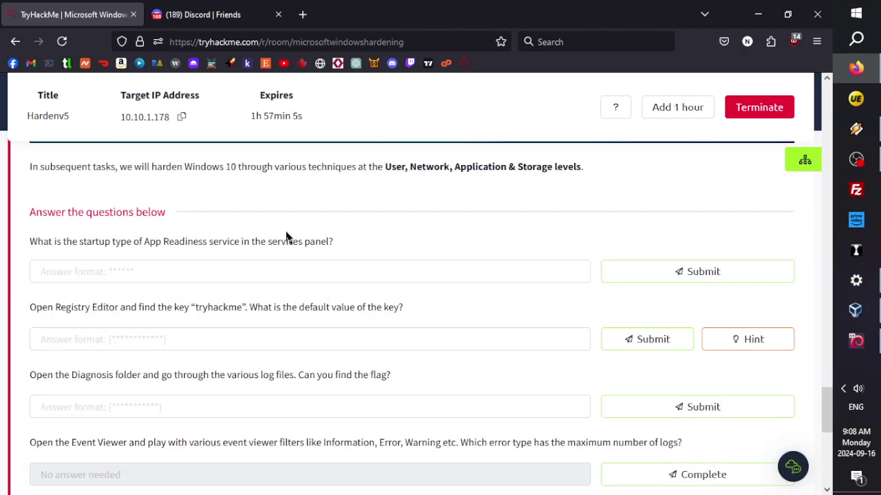
Focus the App Readiness startup type answer field, then bring up the Kali terminal
{"action": "left_click", "coordinate": [245, 278]}
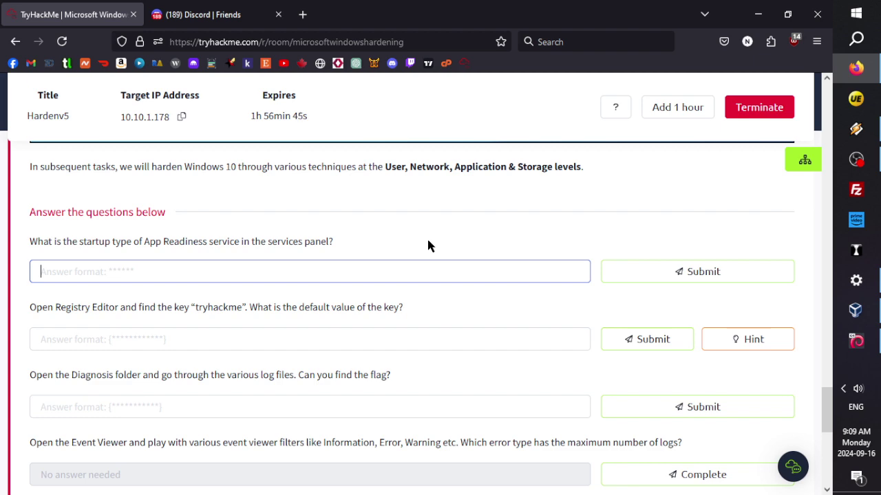
{"action": "key", "text": "alt+Tab"}
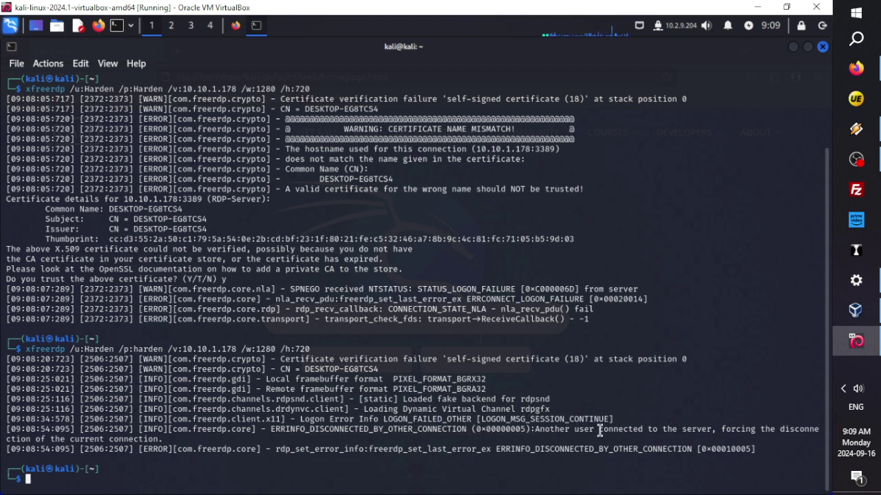
Show TryHackMe's split view of the target's Windows desktop, then return to the Kali terminal
{"action": "key", "text": "alt+Tab"}
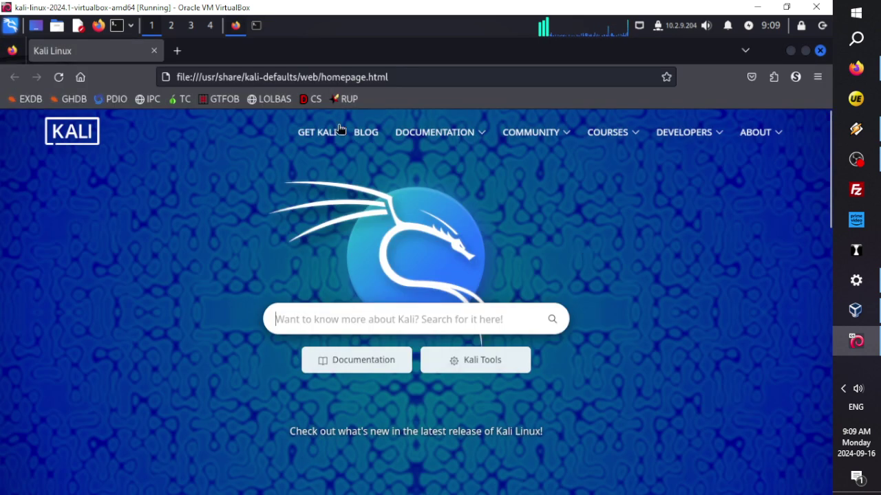
{"action": "left_click", "coordinate": [855, 66]}
{"action": "scroll", "coordinate": [256, 153], "scroll_direction": "up", "scroll_amount": 5}
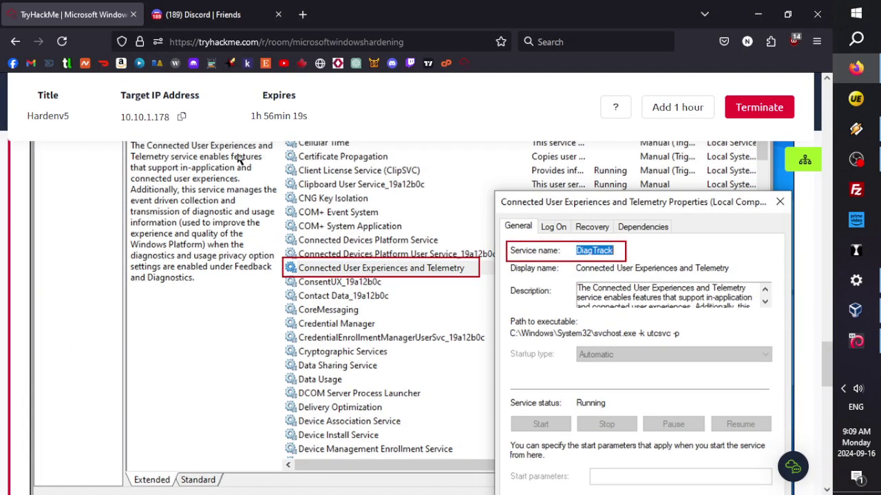
{"action": "scroll", "coordinate": [238, 156], "scroll_direction": "up", "scroll_amount": 15}
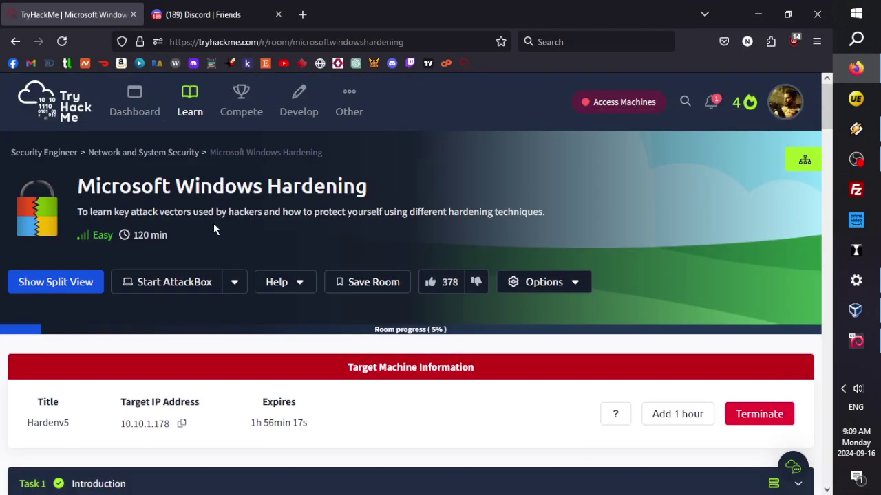
{"action": "left_click", "coordinate": [65, 282]}
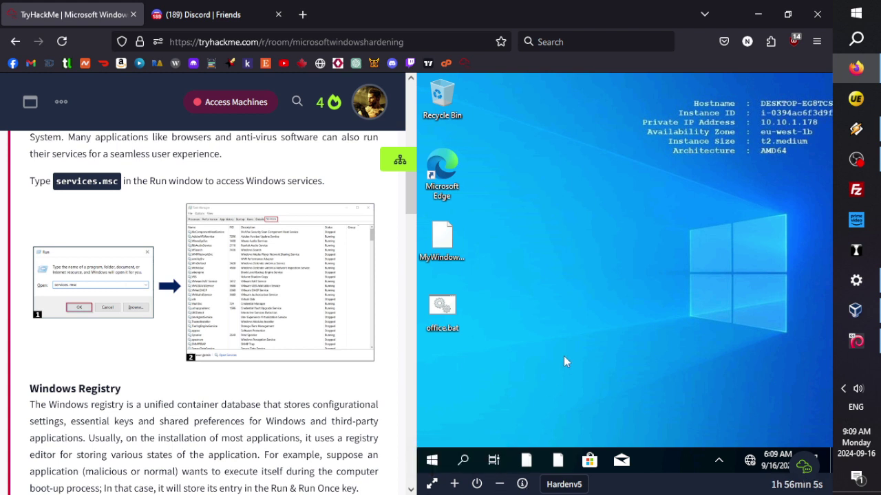
{"action": "key", "text": "alt+Tab"}
{"action": "key", "text": "alt+Tab"}
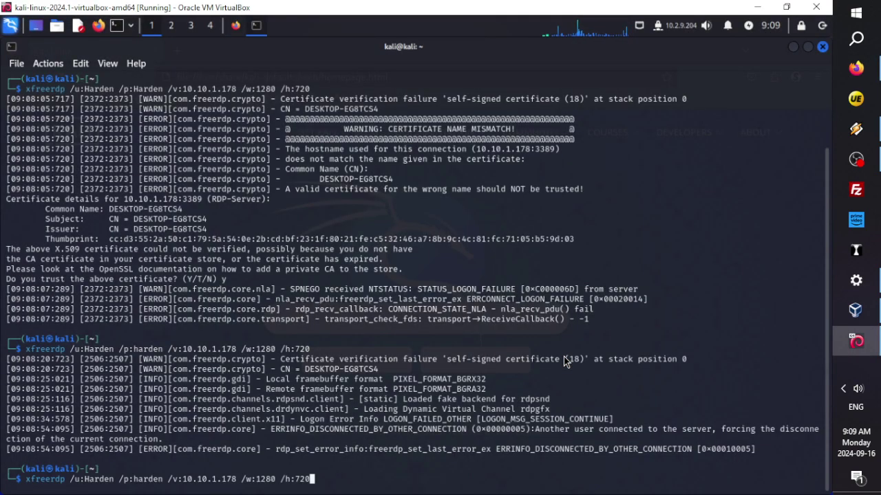
Leave Kali and return to the TryHackMe split view, which now shows a connection error
{"action": "key", "text": "alt+Tab"}
{"action": "key", "text": "alt+Tab"}
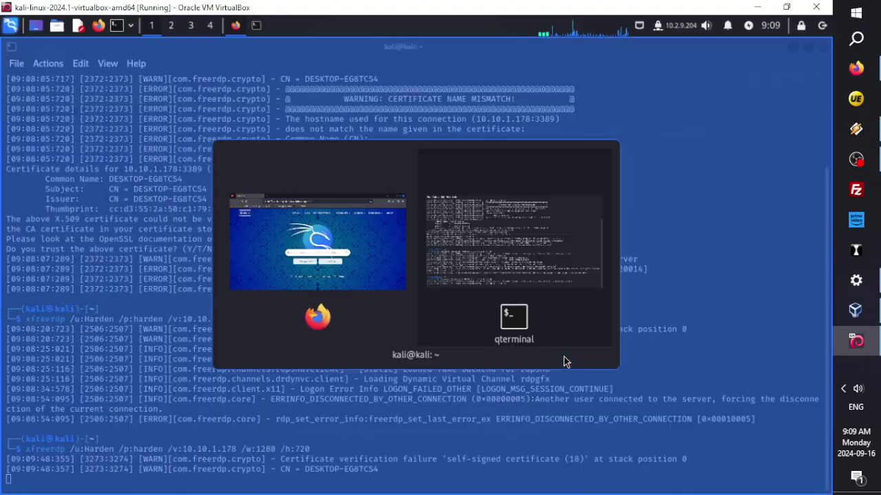
{"action": "key", "text": "alt+Tab"}
{"action": "left_click", "coordinate": [856, 69]}
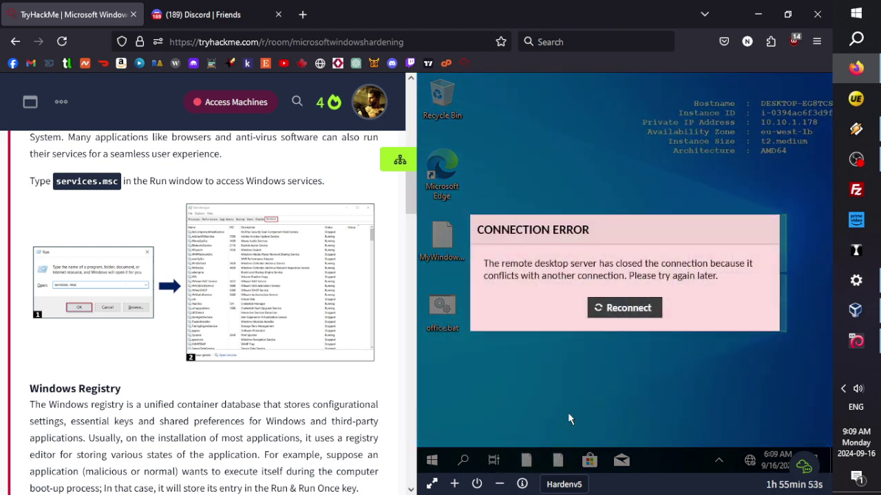
Exit TryHackMe's split view and confirm the FreeRDP Windows 10 session is connected
{"action": "left_click", "coordinate": [500, 485]}
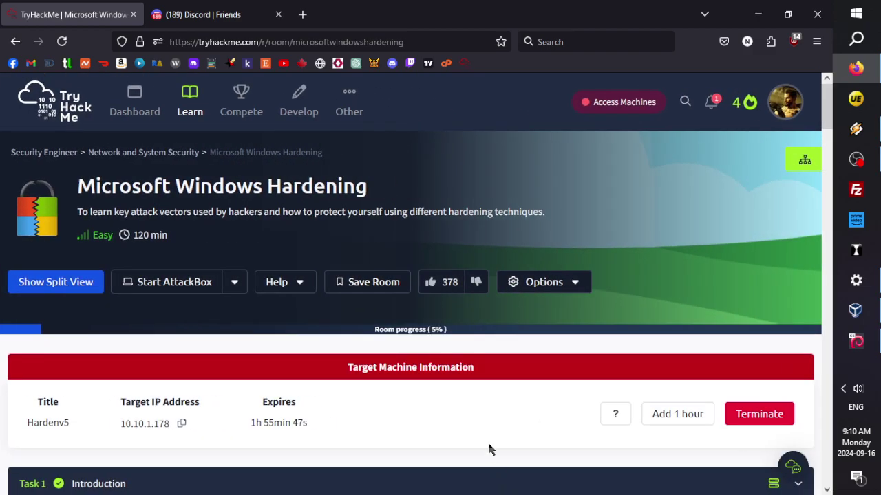
{"action": "key", "text": "alt+Tab"}
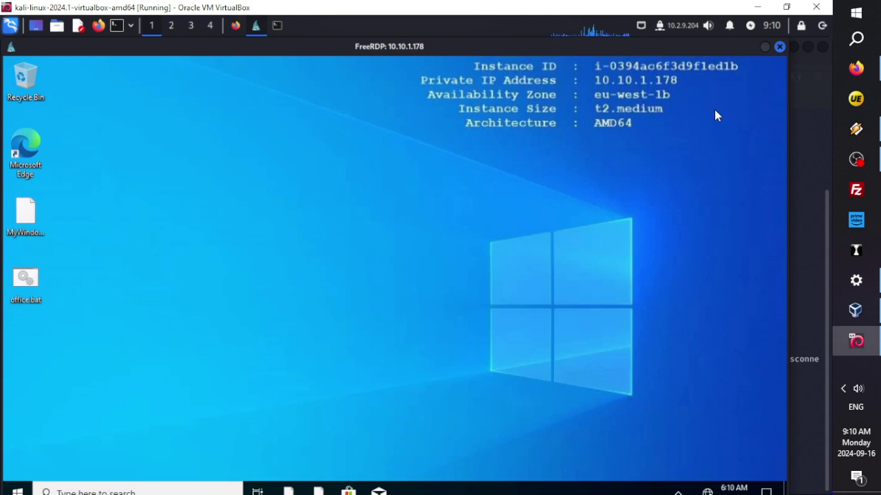
{"action": "left_click", "coordinate": [857, 70]}
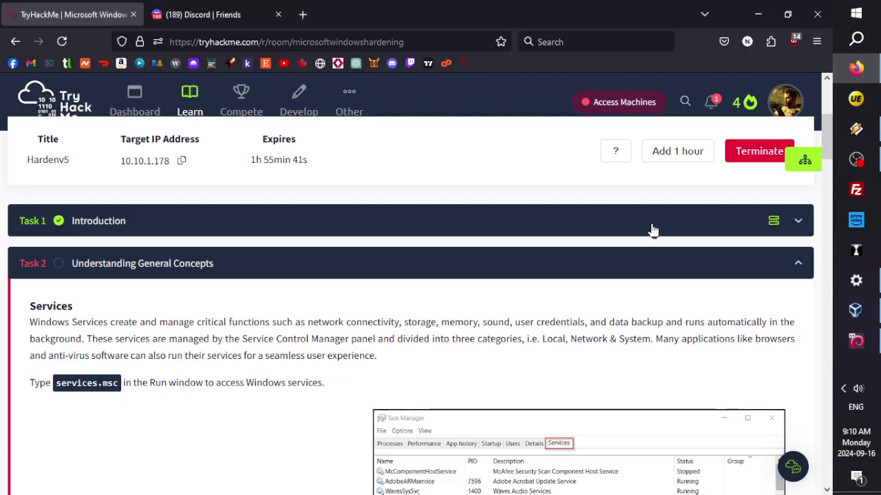
{"action": "scroll", "coordinate": [652, 229], "scroll_direction": "down", "scroll_amount": 5}
{"action": "scroll", "coordinate": [651, 229], "scroll_direction": "down", "scroll_amount": 15}
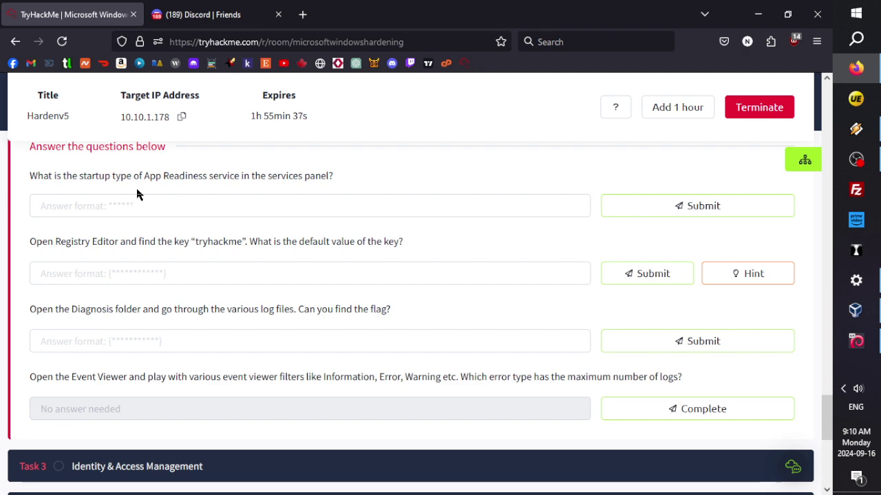
Launch a command prompt on the remote Windows 10 desktop by running cmd
{"action": "key", "text": "alt+Tab"}
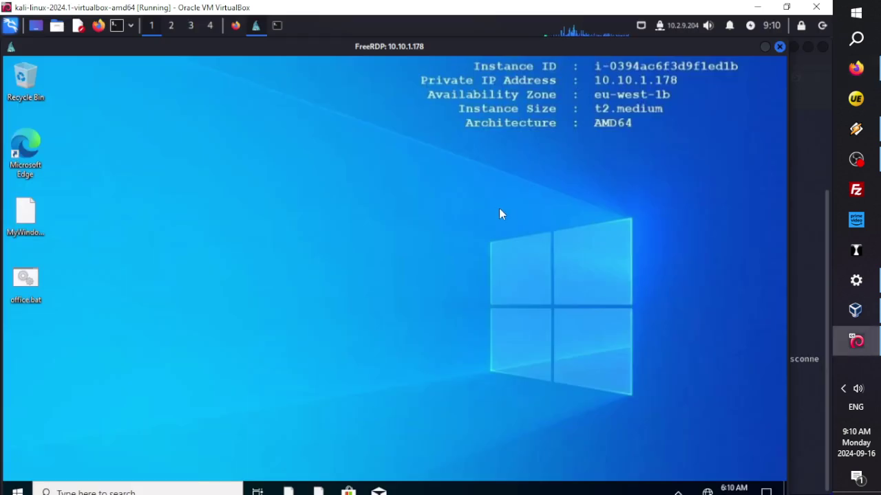
{"action": "key", "text": "super+r"}
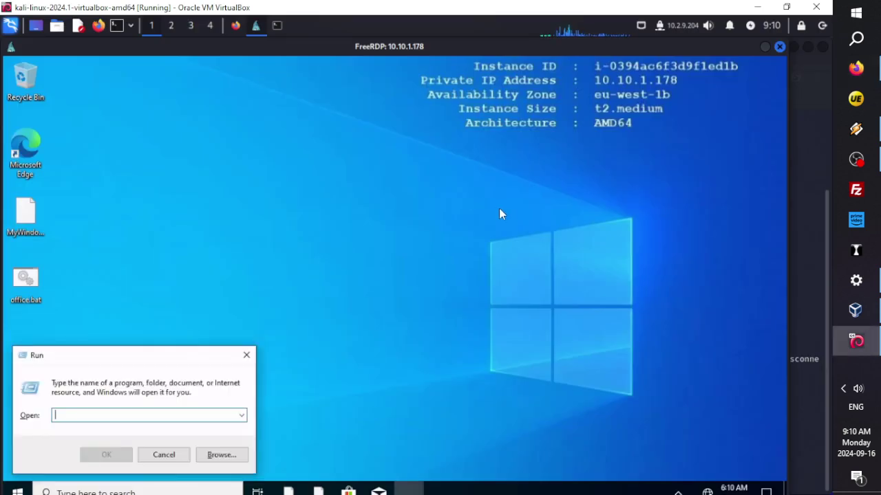
{"action": "type", "text": "cmd"}
{"action": "key", "text": "Return"}
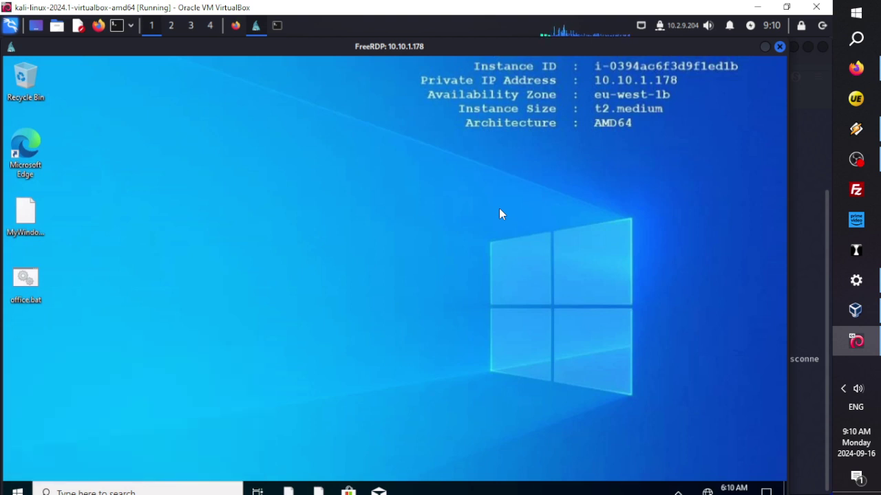
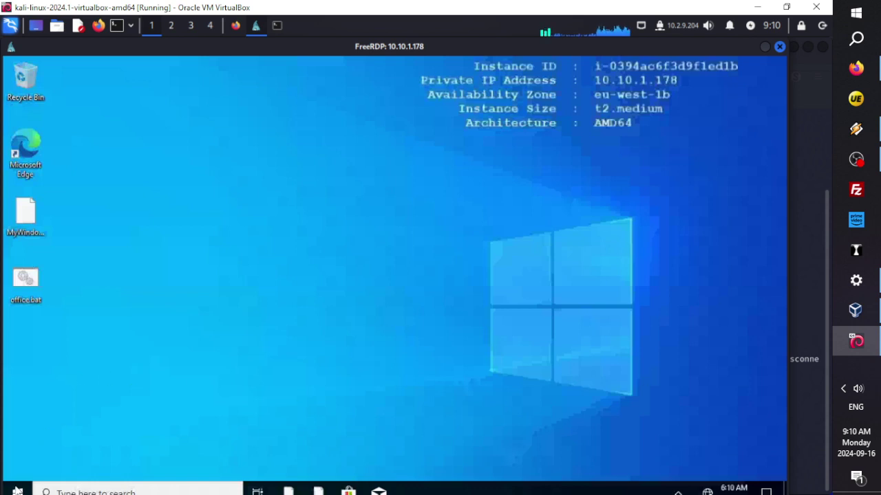
Launch taskmgr from the Win+X Run box on the remote Windows desktop
{"action": "key", "text": "super+x"}
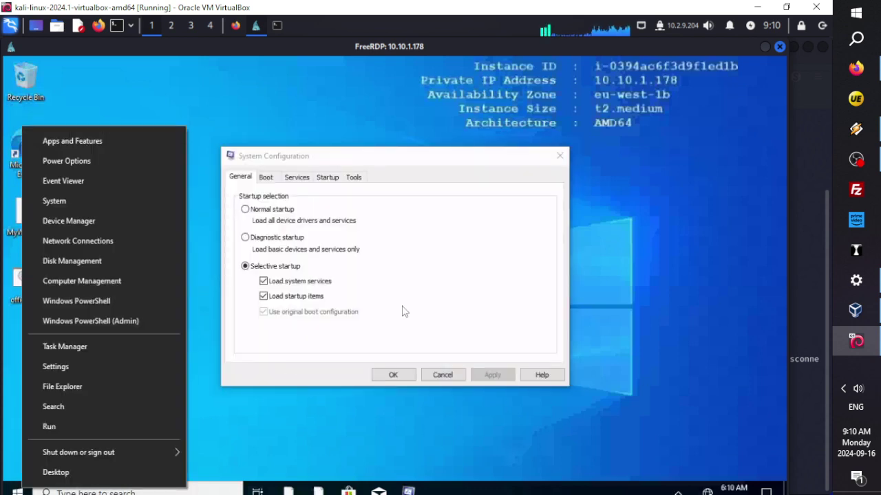
{"action": "left_click", "coordinate": [146, 424]}
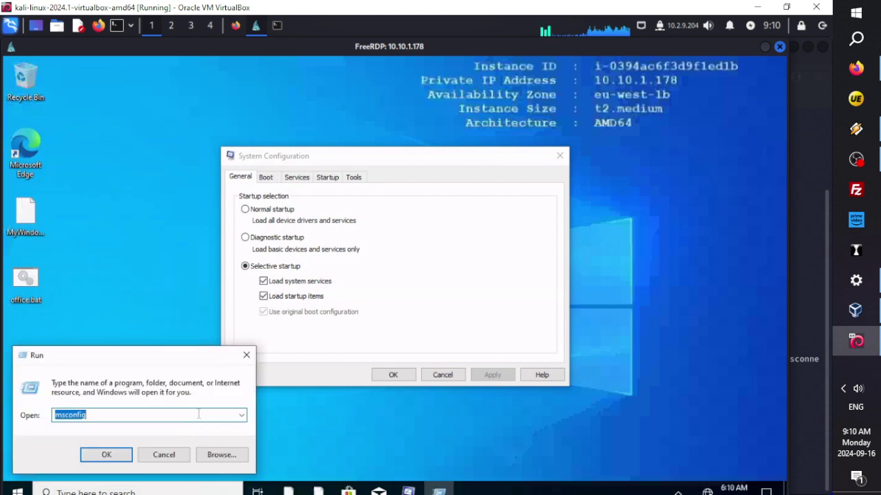
{"action": "type", "text": "taskmgr"}
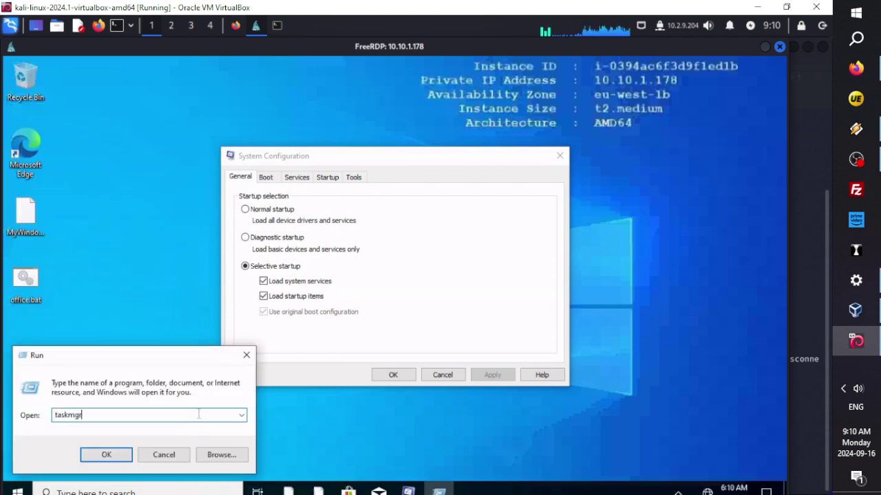
{"action": "key", "text": "Return"}
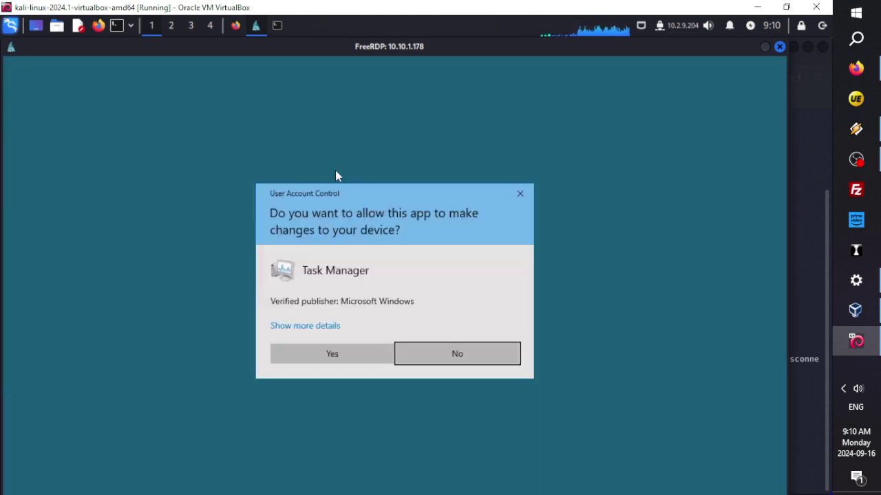
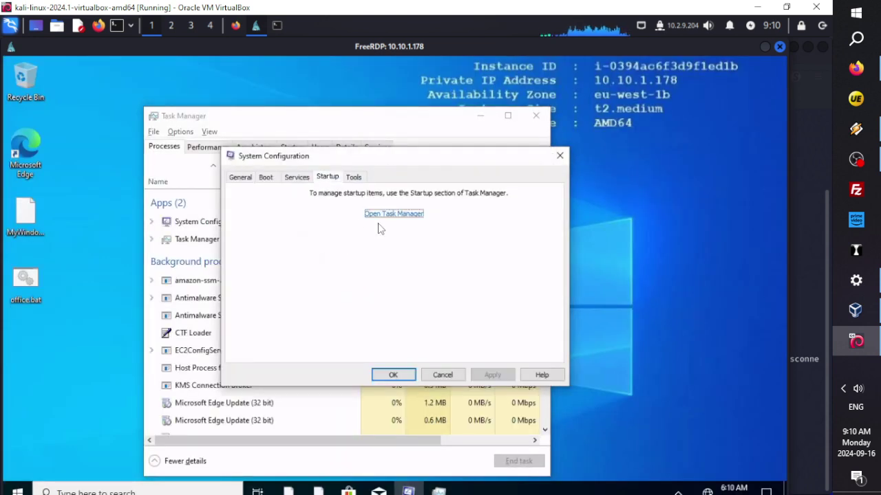
Show Task Manager's Startup list (Cortana and Skype disabled, OneDrive enabled) and compare it with the TryHackMe questions
{"action": "left_click", "coordinate": [292, 128]}
{"action": "left_click", "coordinate": [292, 148]}
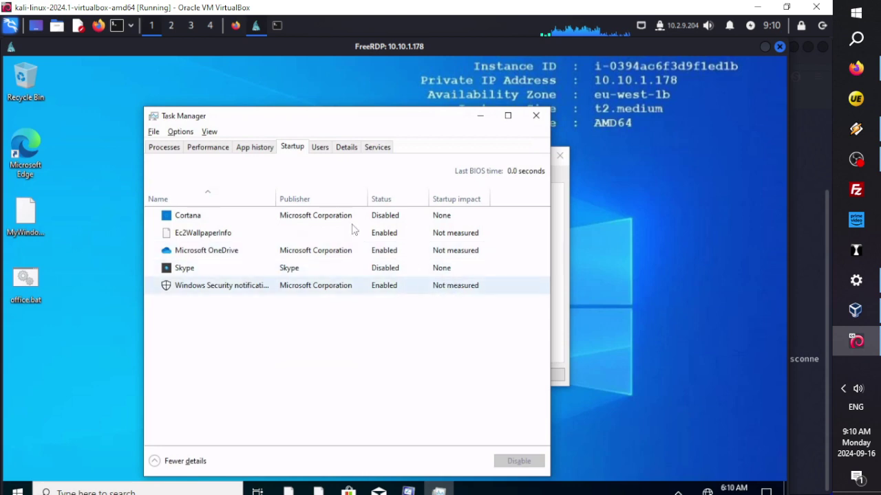
{"action": "left_click", "coordinate": [856, 68]}
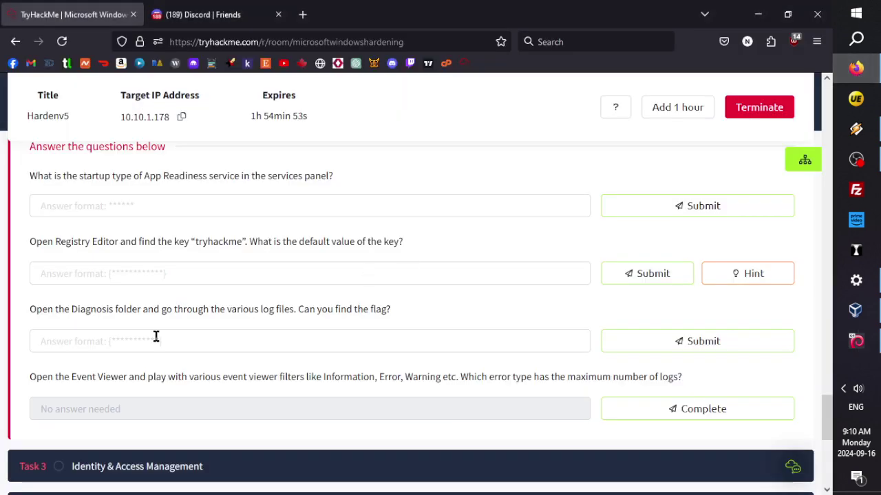
{"action": "key", "text": "alt+Tab"}
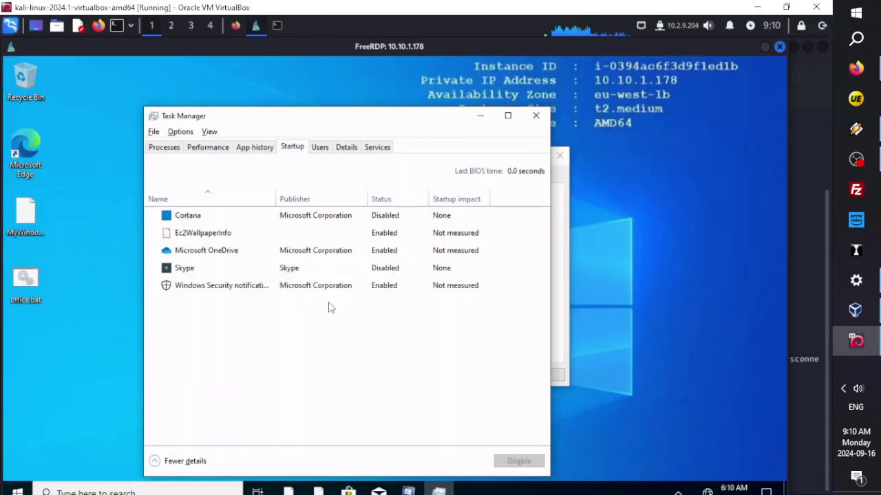
{"action": "right_click", "coordinate": [15, 491]}
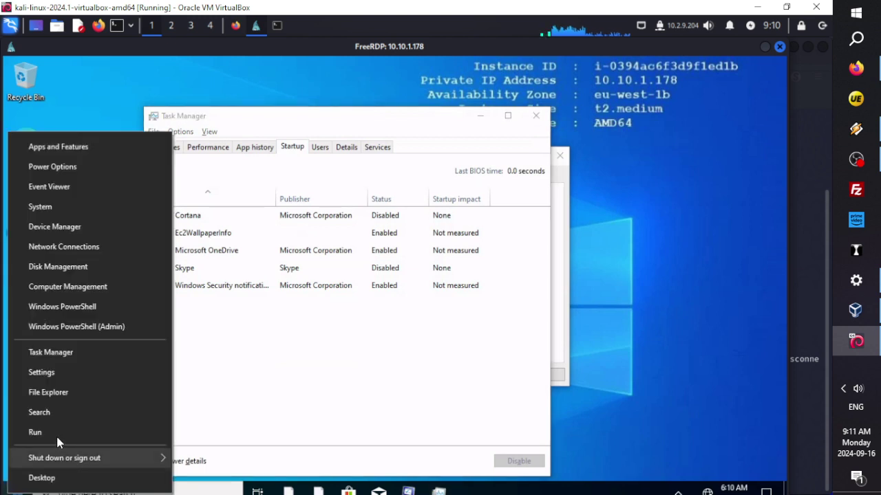
Launch the Services console with services.msc, approve UAC, and select App Readiness to see its startup type
{"action": "left_click", "coordinate": [56, 432]}
{"action": "type", "text": "service"}
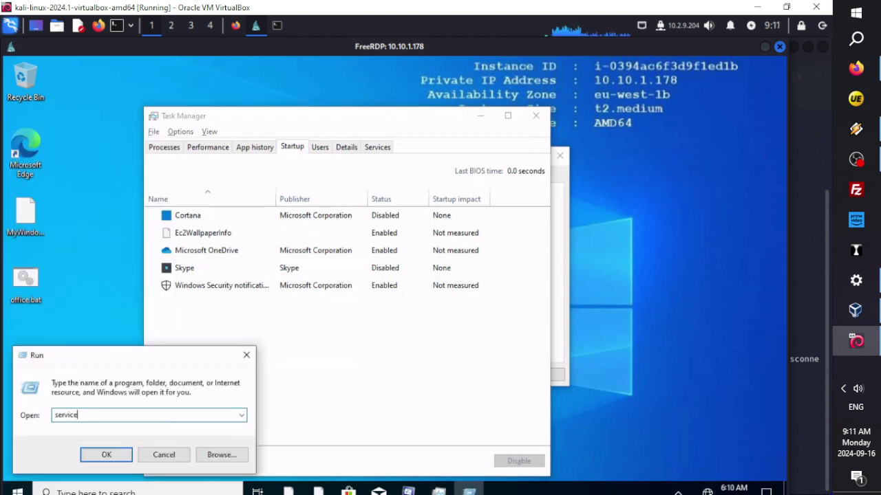
{"action": "type", "text": ".s"}
{"action": "type", "text": "msc"}
{"action": "key", "text": "Return"}
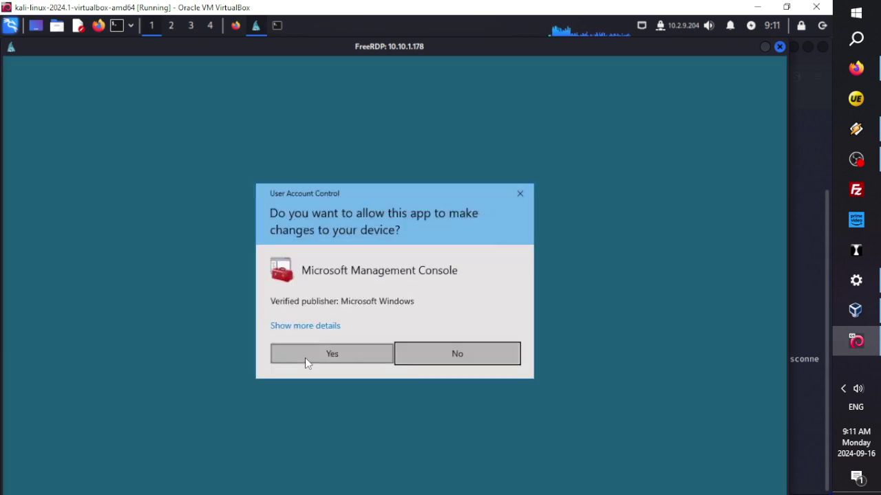
{"action": "left_click", "coordinate": [306, 359]}
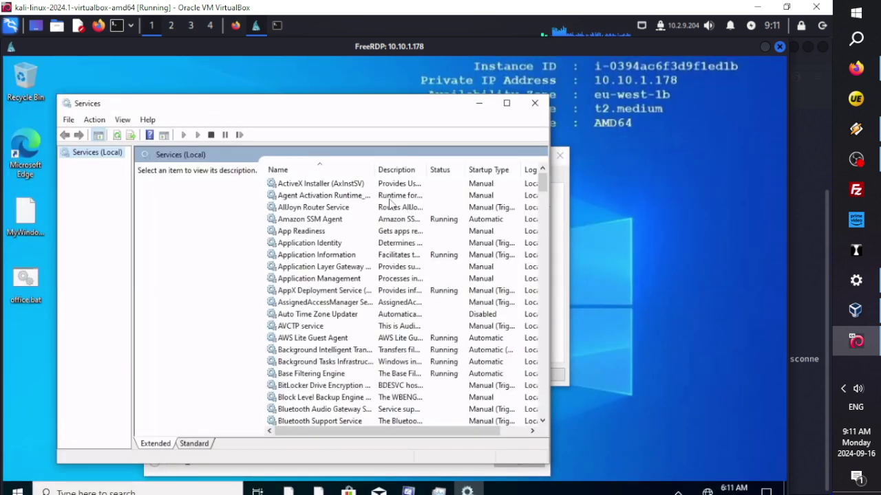
{"action": "left_click", "coordinate": [321, 234]}
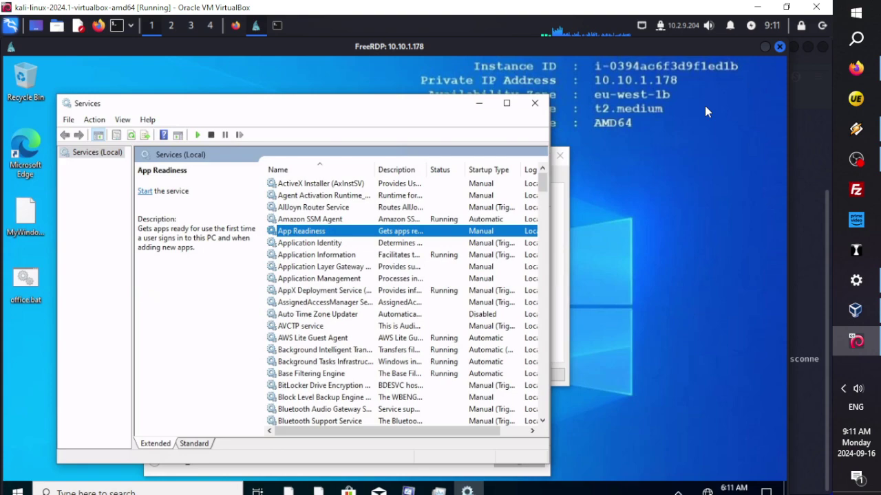
Submit 'Manual' as the App Readiness startup type answer on TryHackMe
{"action": "left_click", "coordinate": [757, 6]}
{"action": "left_click", "coordinate": [244, 206]}
{"action": "type", "text": "Manual"}
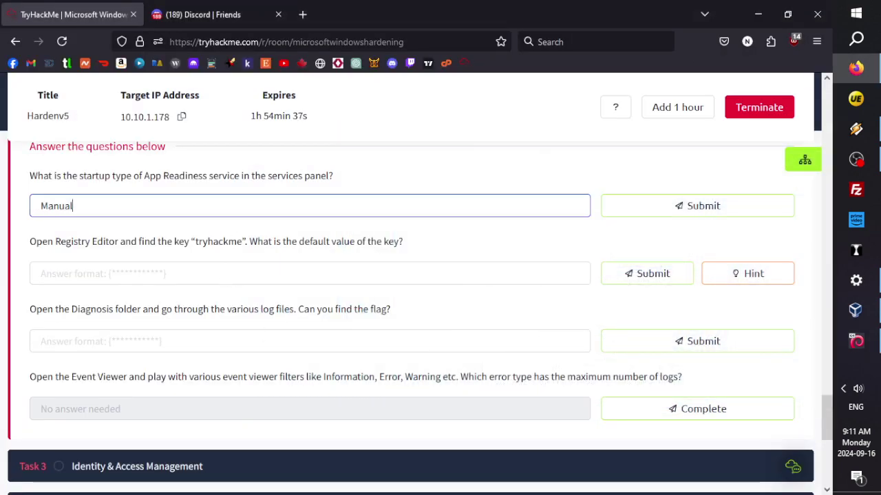
{"action": "key", "text": "Return"}
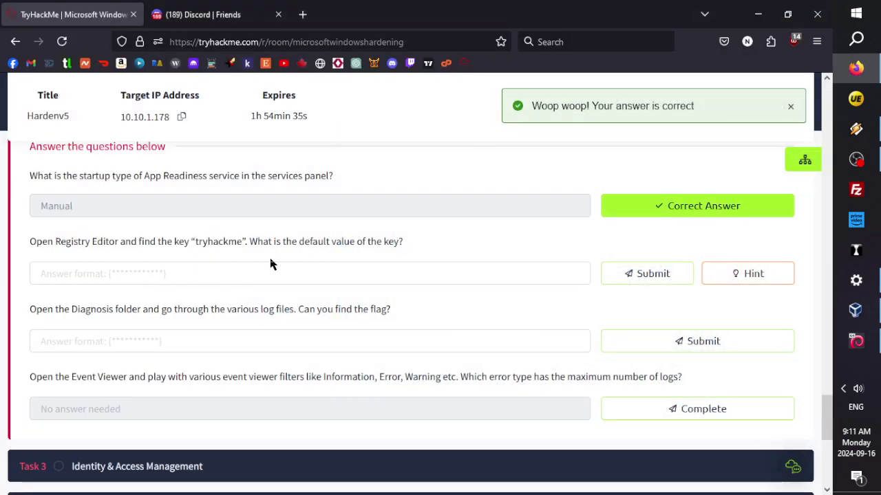
{"action": "key", "text": "alt+Tab"}
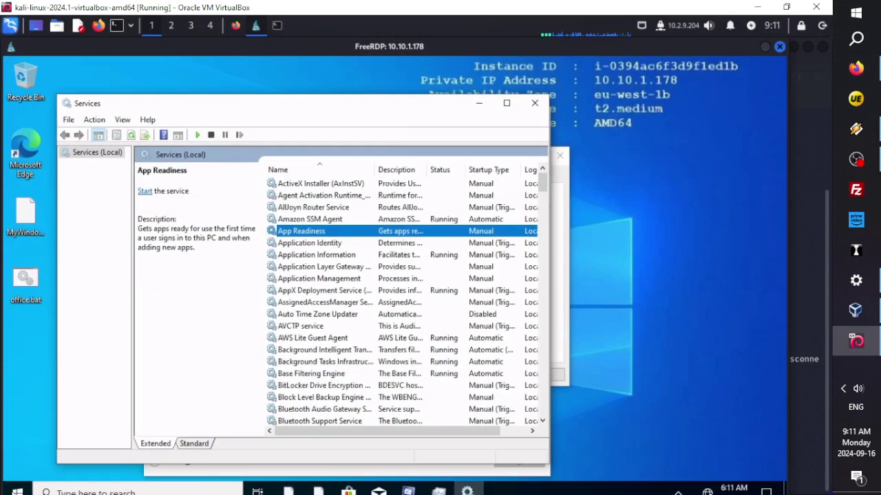
Launch Registry Editor by running regedit and approving the UAC prompt
{"action": "right_click", "coordinate": [17, 492]}
{"action": "left_click", "coordinate": [64, 431]}
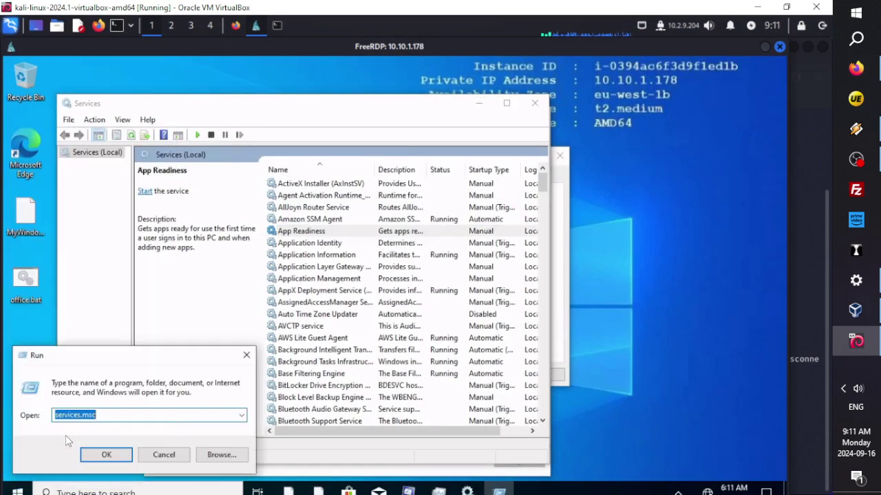
{"action": "type", "text": "regedit"}
{"action": "key", "text": "Return"}
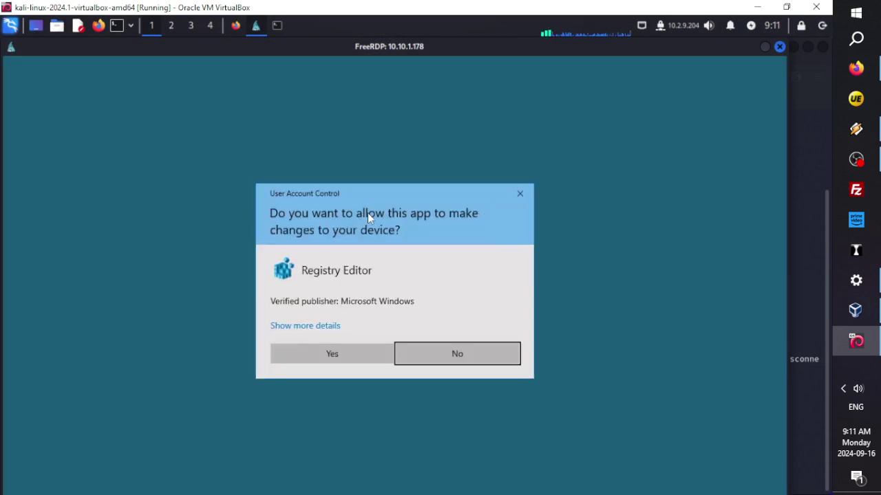
{"action": "left_click", "coordinate": [342, 353]}
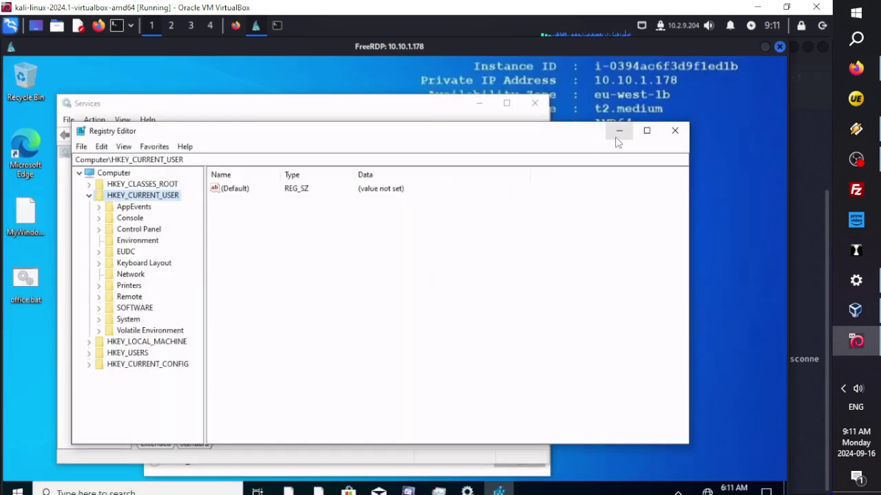
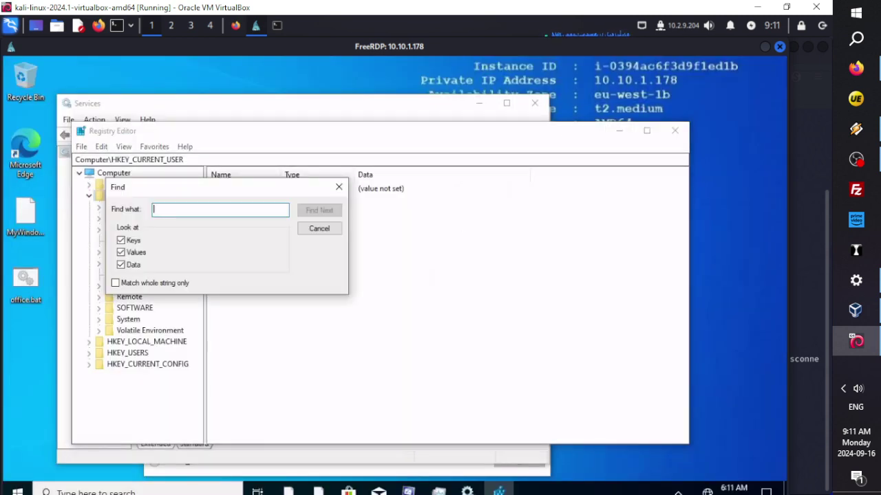
Search the registry for 'tryhackme' and open the key's (Default) value to view its data
{"action": "type", "text": "tryhackme"}
{"action": "key", "text": "Return"}
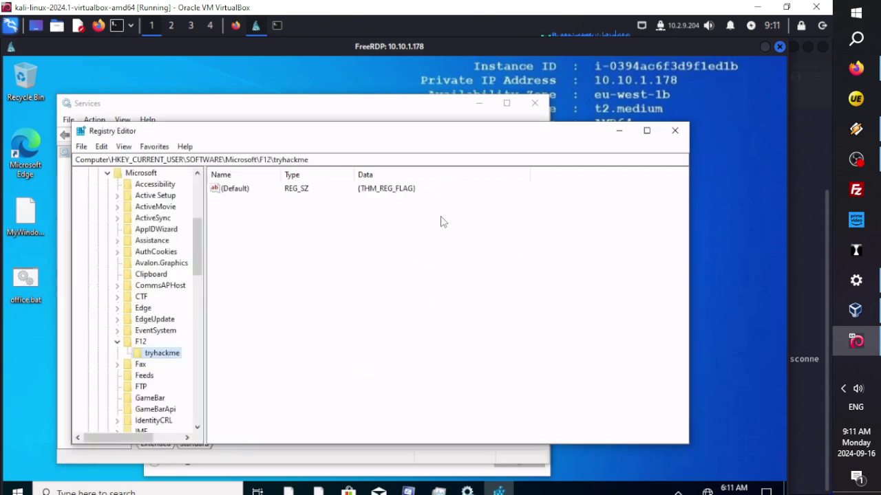
{"action": "left_click", "coordinate": [238, 189]}
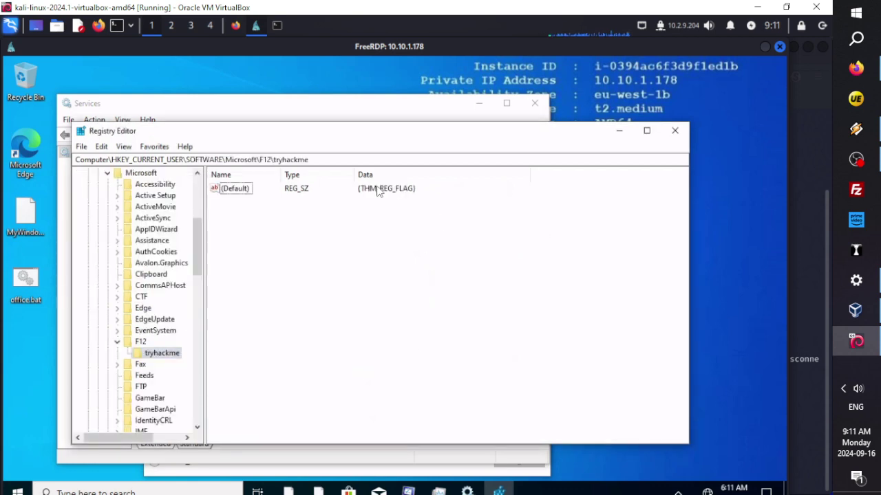
{"action": "double_click", "coordinate": [242, 190]}
{"action": "key", "text": "ctrl+c"}
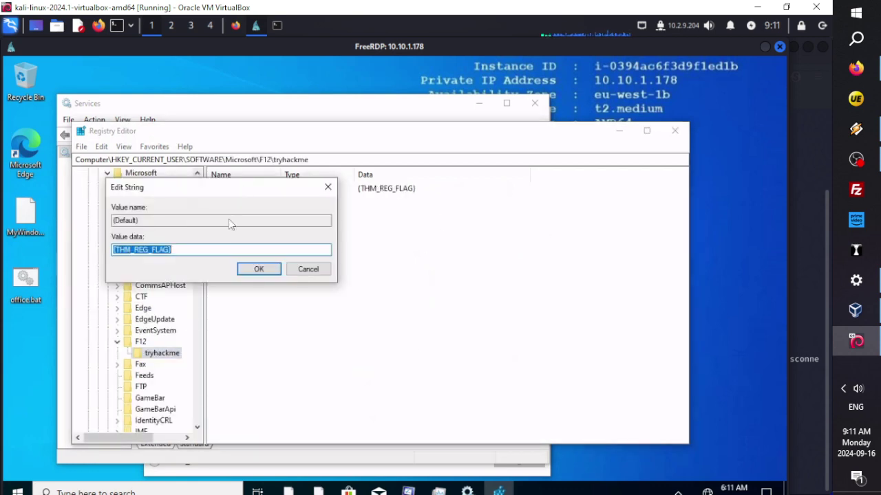
Submit the copied default value {THM_REG_FLAG} as the TryHackMe answer, then cancel the value editor
{"action": "left_click", "coordinate": [758, 7]}
{"action": "left_click", "coordinate": [216, 271]}
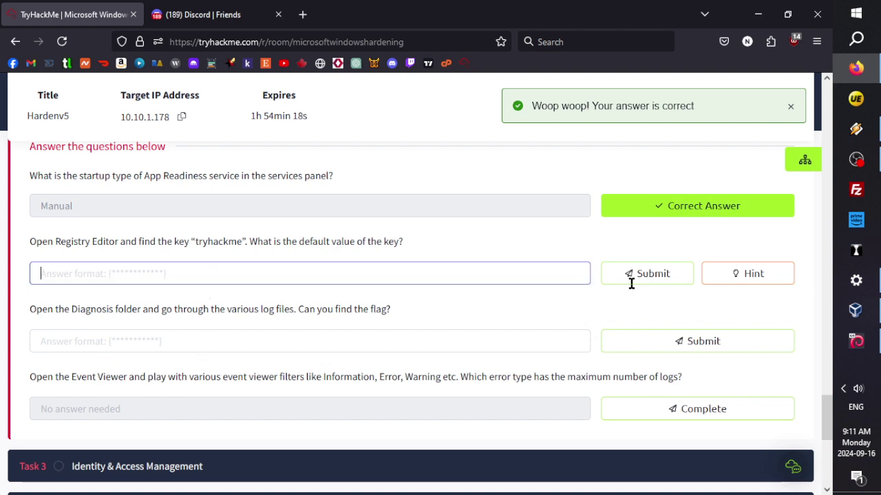
{"action": "key", "text": "ctrl+v"}
{"action": "left_click", "coordinate": [635, 279]}
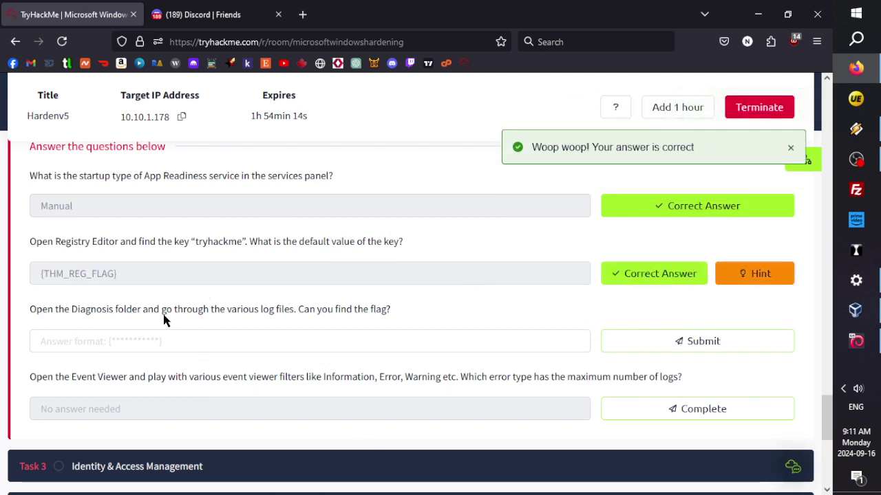
{"action": "key", "text": "alt+Tab"}
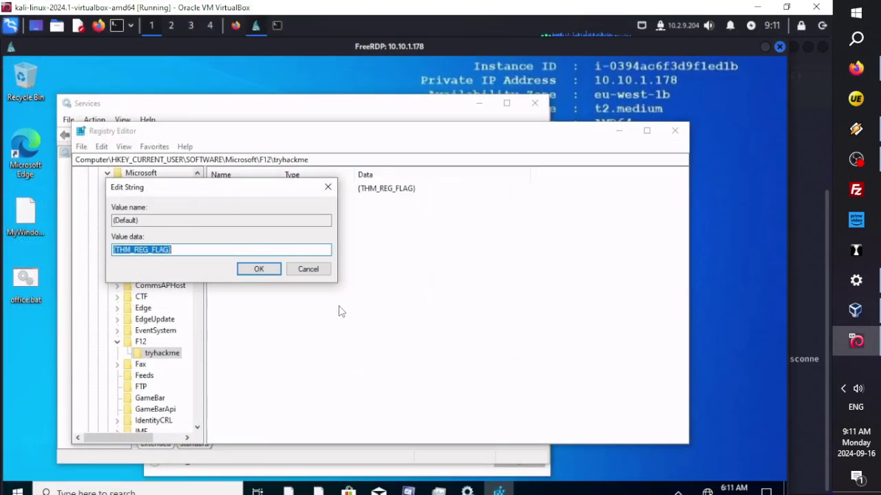
{"action": "left_click", "coordinate": [322, 272]}
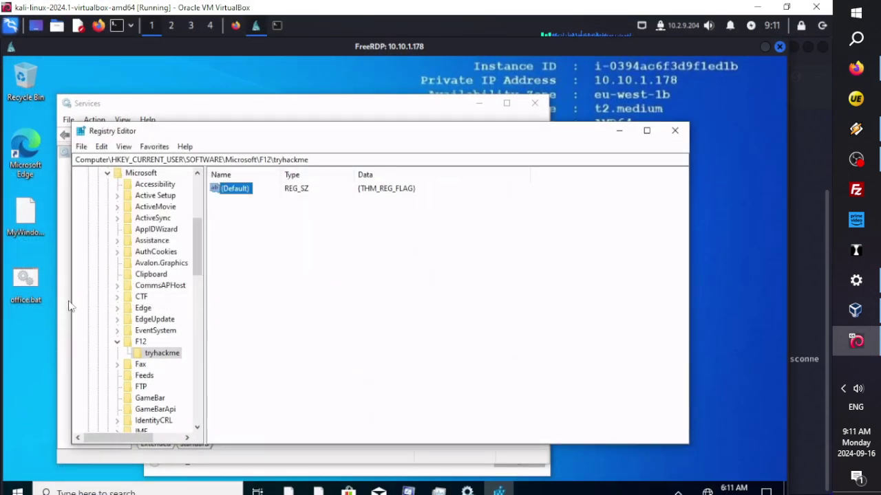
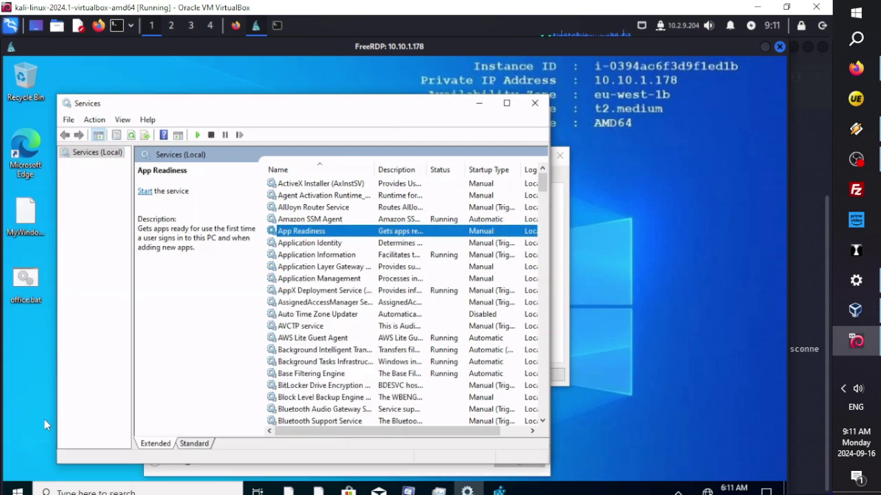
Open the remote desktop's Start menu over the Services console
{"action": "left_click", "coordinate": [18, 491]}
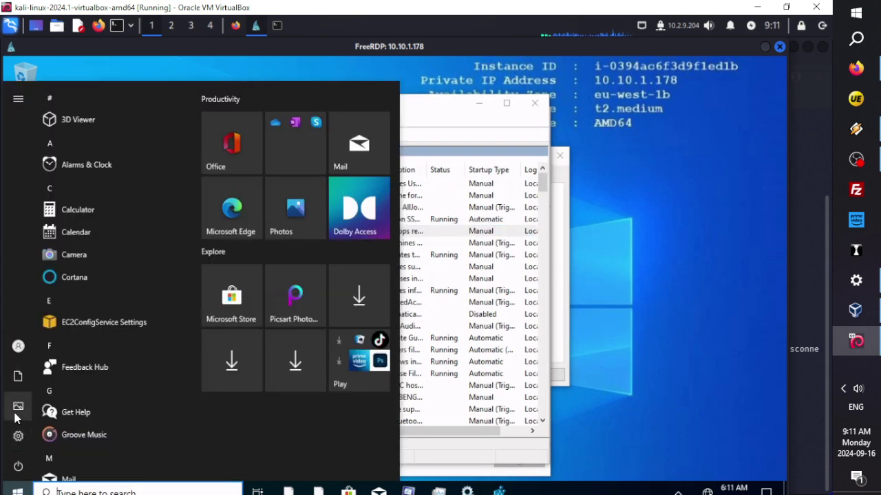
Open the Documents folder, holding USBDeview.exe and the BitLocker recovery key file, from the Start menu's left rail
{"action": "mouse_move", "coordinate": [16, 417]}
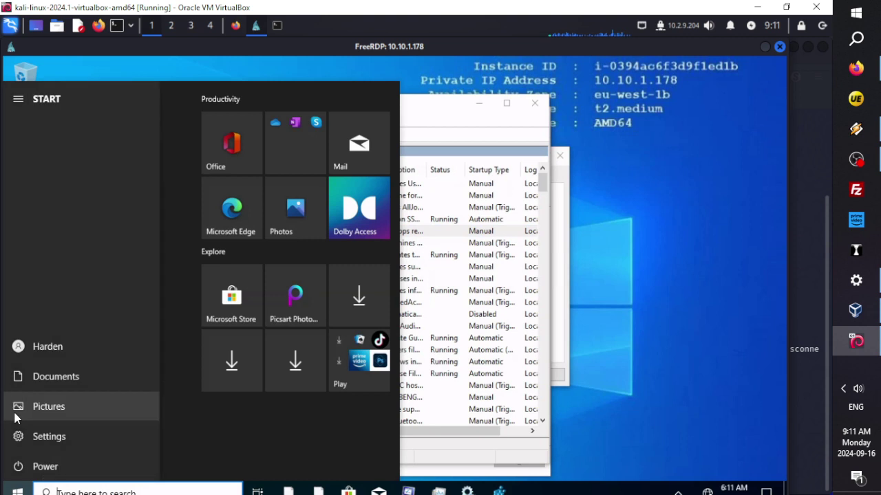
{"action": "left_click", "coordinate": [29, 375]}
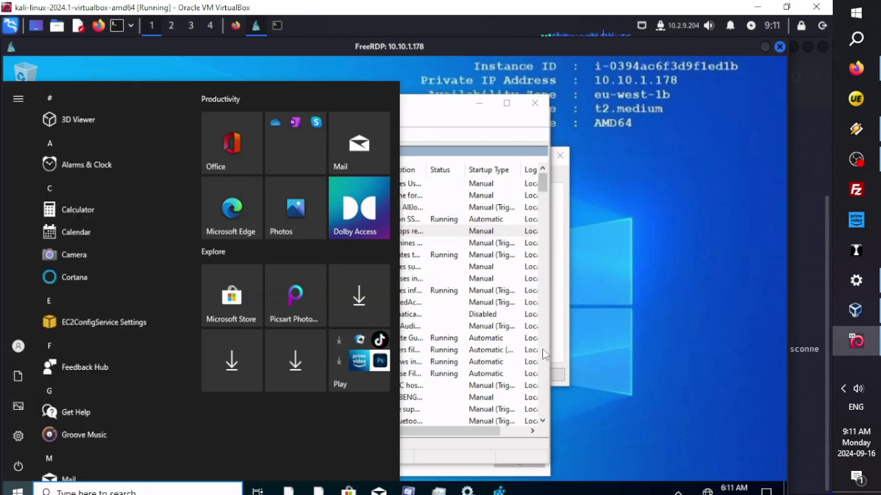
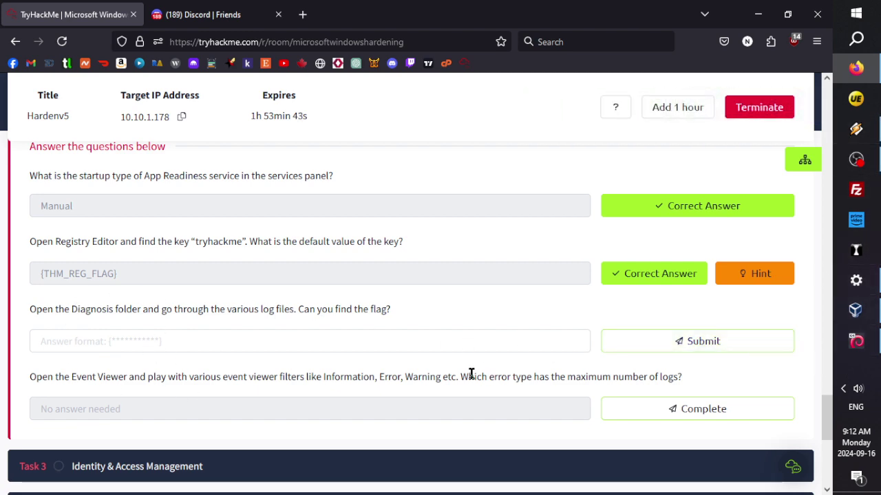
Switch from Firefox to the VirtualBox window showing the VM's Services console
{"action": "key", "text": "alt+Tab"}
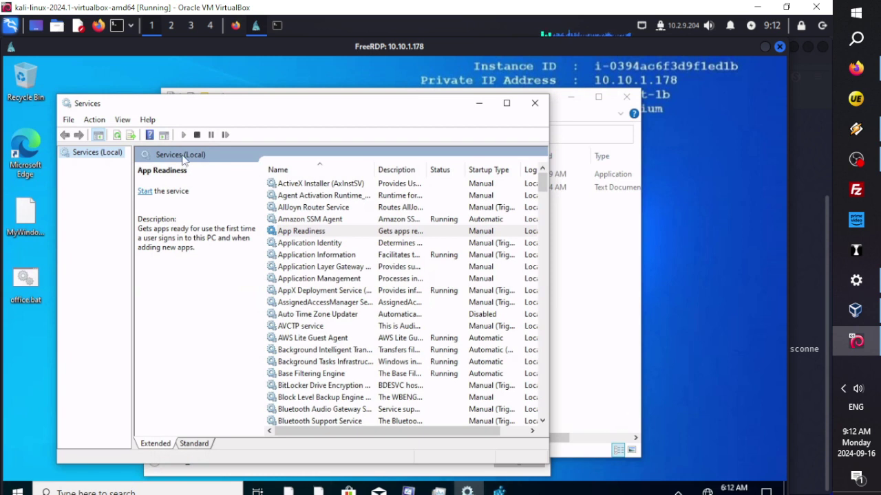
Open File Explorer, try Local Disk (D:), then decline formatting and dismiss the access error
{"action": "left_click", "coordinate": [21, 421]}
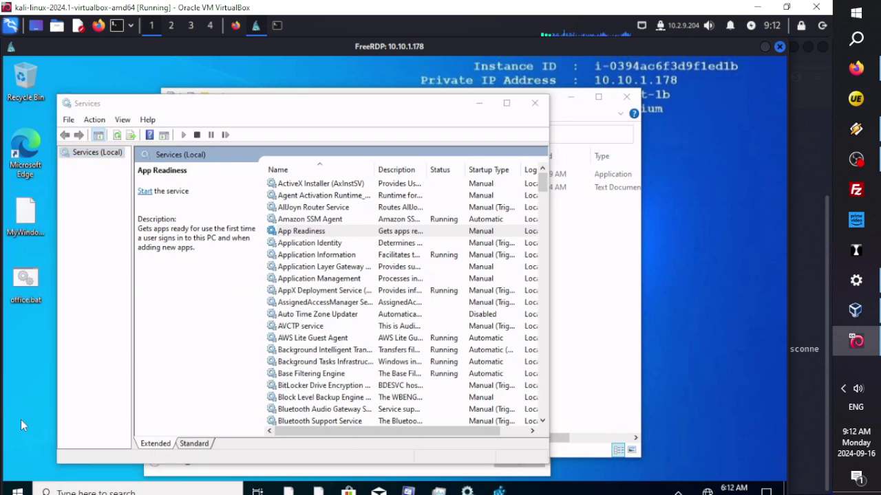
{"action": "key", "text": "super+e"}
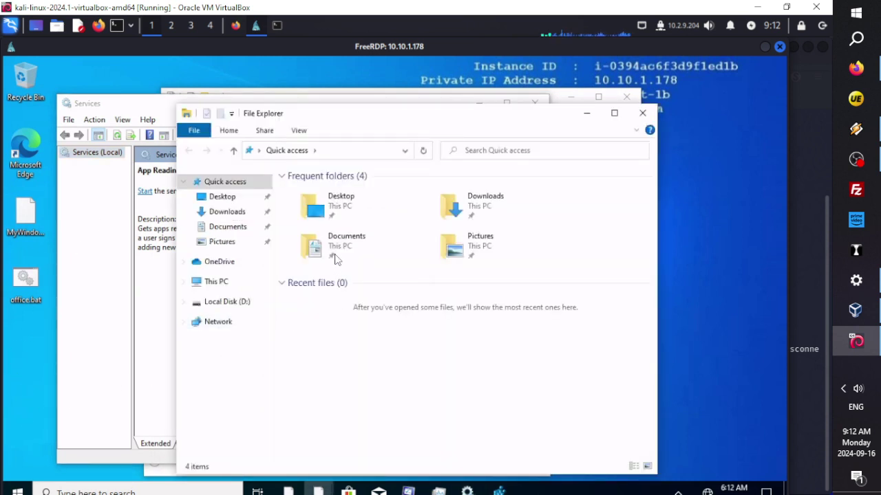
{"action": "left_click", "coordinate": [223, 301]}
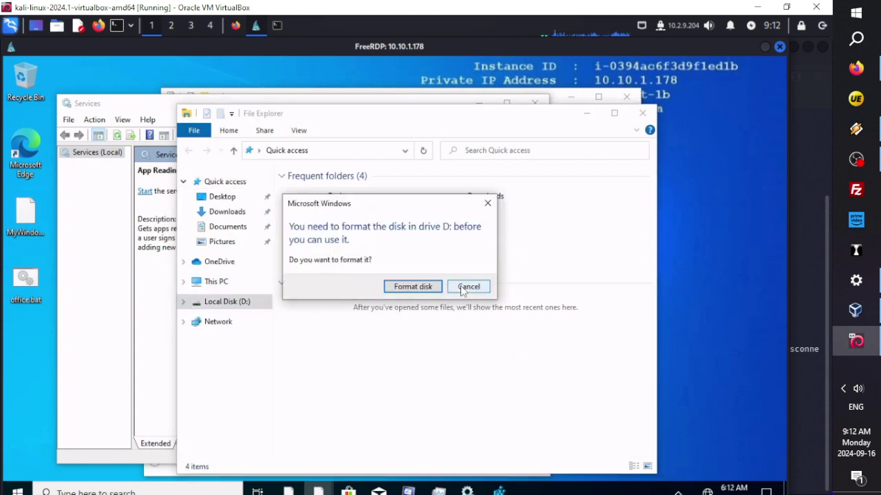
{"action": "left_click", "coordinate": [463, 290]}
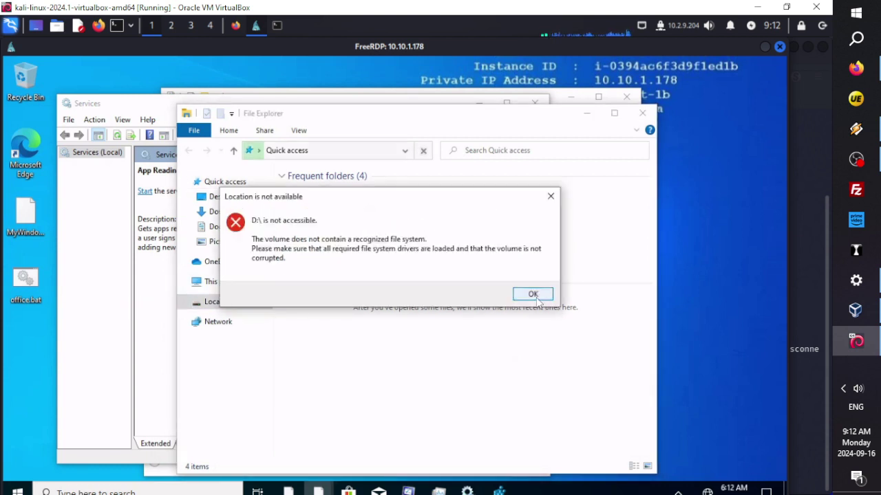
{"action": "left_click", "coordinate": [534, 295]}
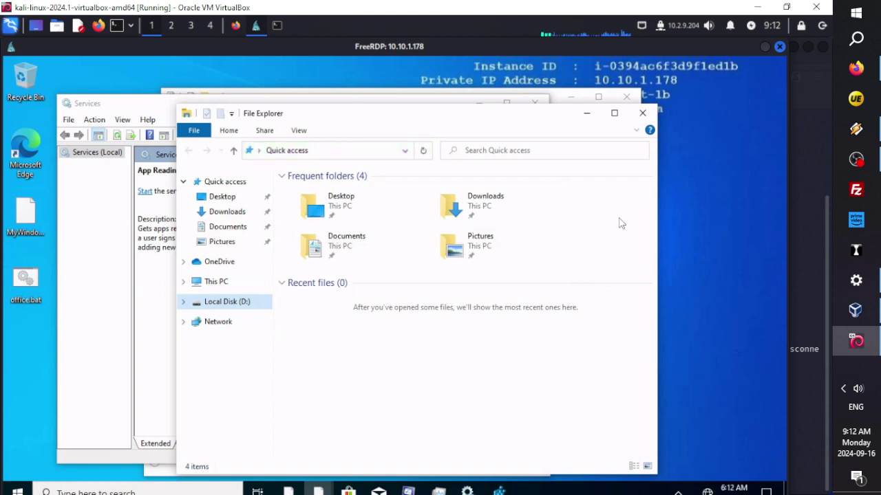
Open Local Disk (C:) from This PC, then select 'Diagnosis' in the TryHackMe question
{"action": "left_click", "coordinate": [199, 282]}
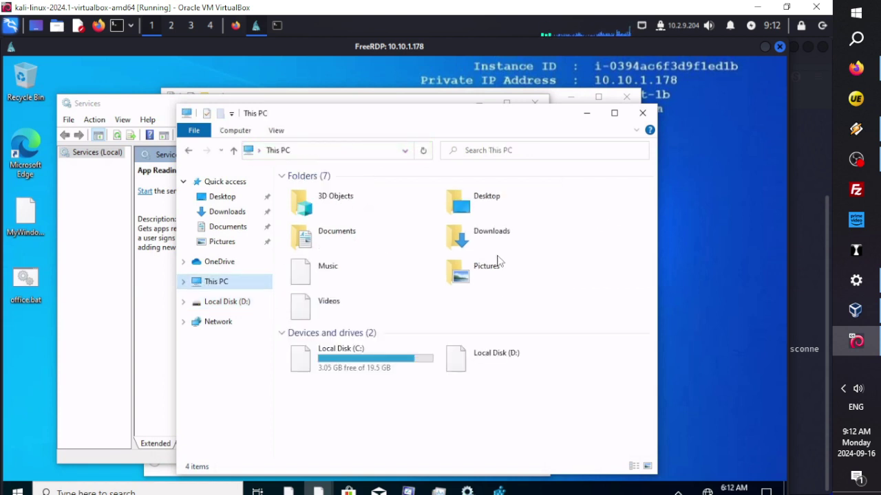
{"action": "double_click", "coordinate": [349, 368]}
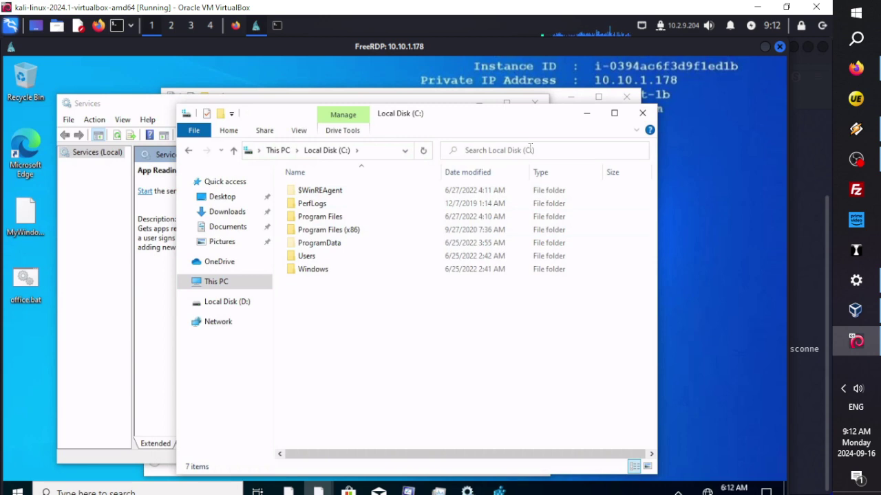
{"action": "left_click", "coordinate": [856, 68]}
{"action": "double_click", "coordinate": [86, 308]}
{"action": "key", "text": "ctrl+c"}
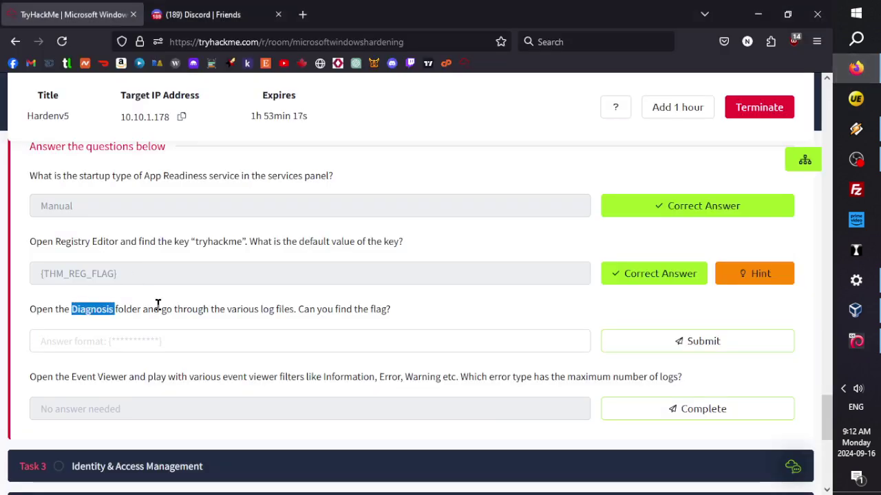
Back in the VM, paste 'Diagnosis' as the C: drive search term and run it
{"action": "key", "text": "alt+Tab"}
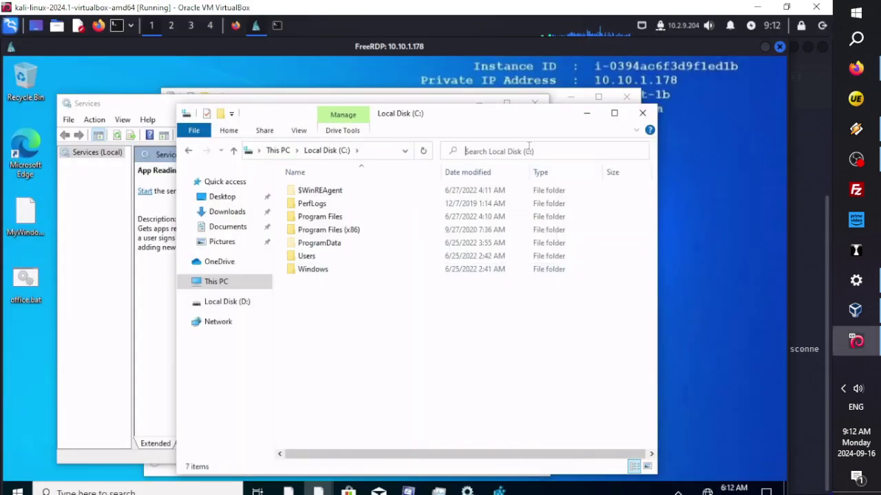
{"action": "key", "text": "ctrl+v"}
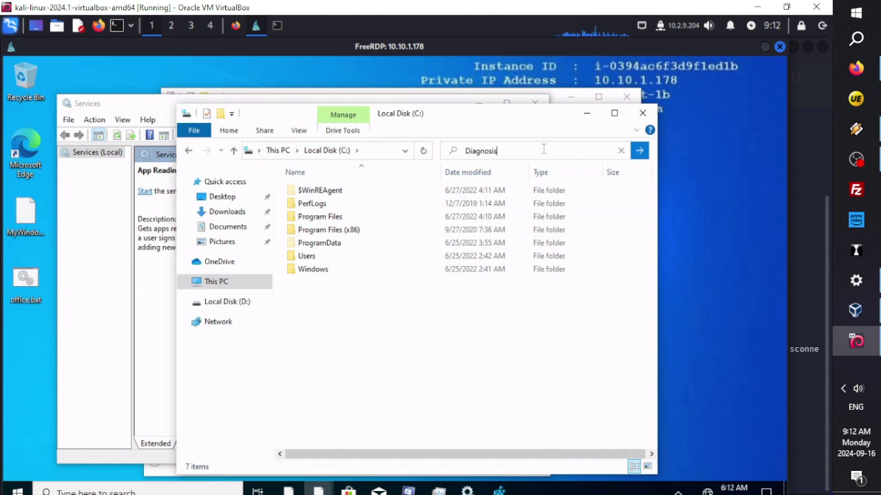
{"action": "key", "text": "Return"}
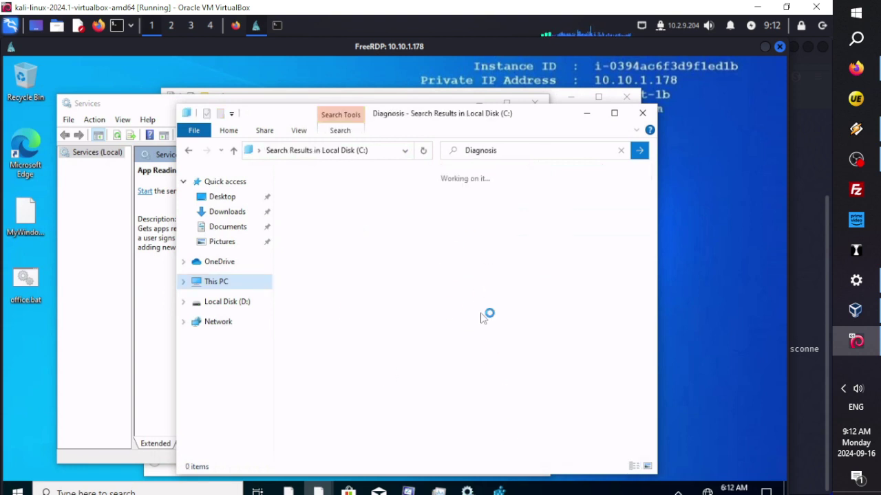
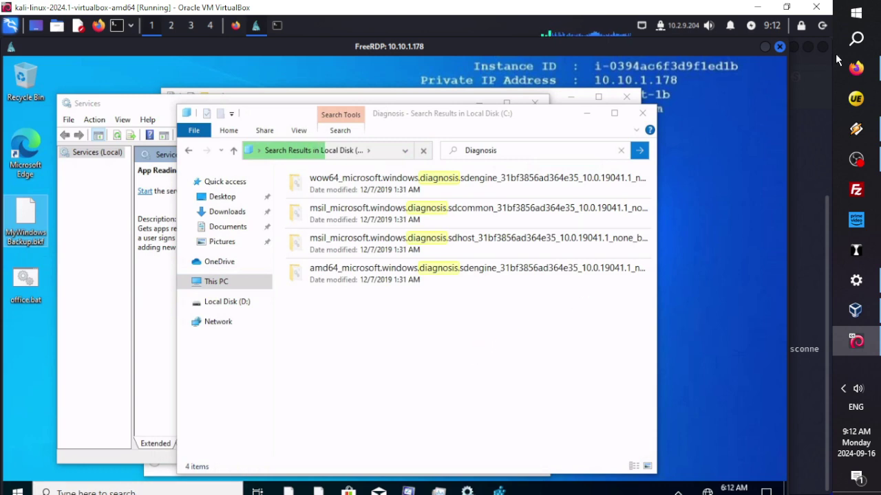
Compare the four 'Diagnosis' folder results against the TryHackMe question, then return to the remote desktop
{"action": "left_click", "coordinate": [866, 67]}
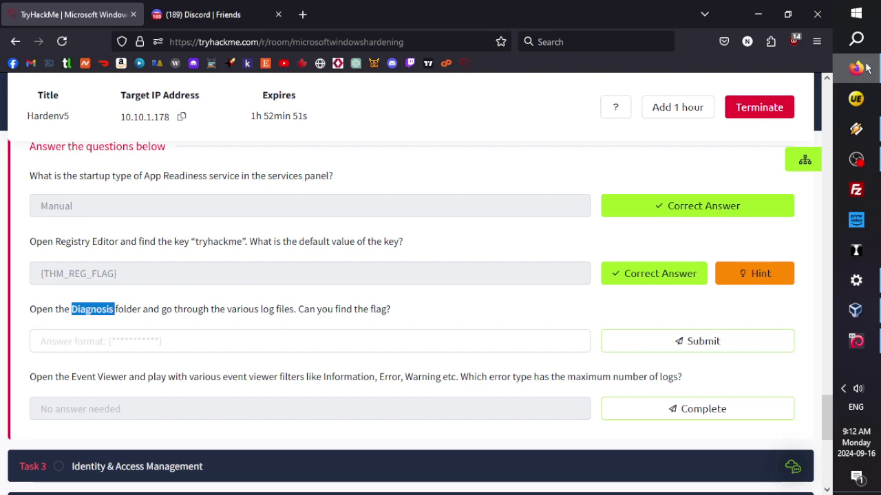
{"action": "left_click", "coordinate": [867, 67]}
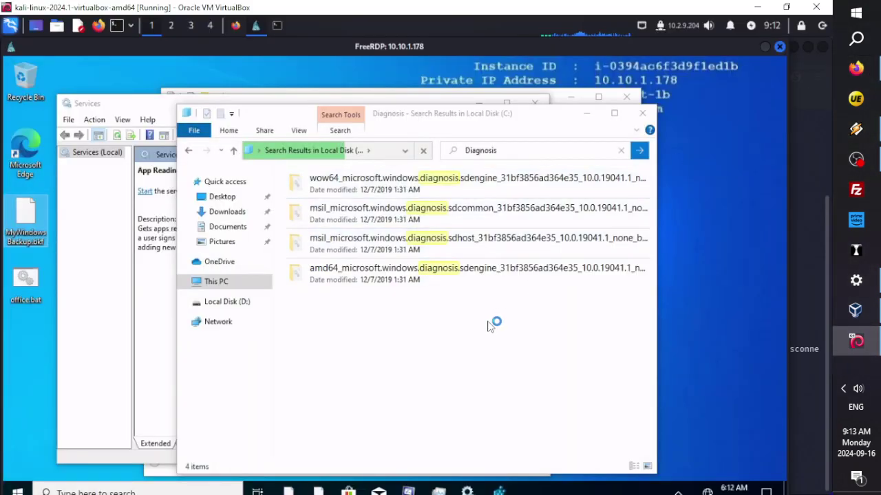
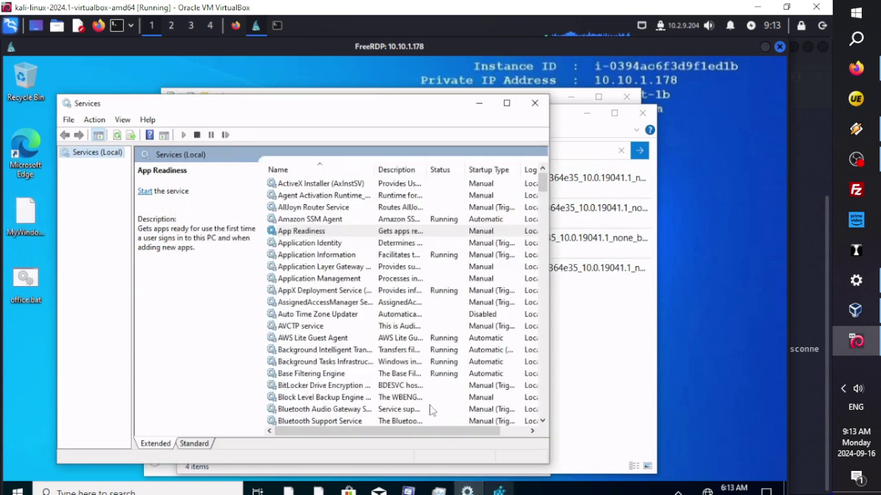
Scroll the Services (Local) list from ActiveX Installer past the D services to the E entries
{"action": "scroll", "coordinate": [346, 263], "scroll_direction": "down", "scroll_amount": 6}
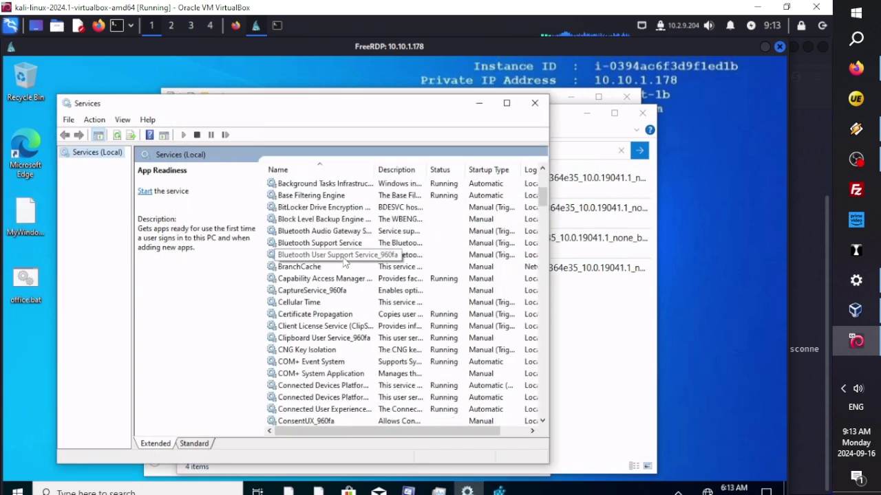
{"action": "scroll", "coordinate": [346, 262], "scroll_direction": "down", "scroll_amount": 9}
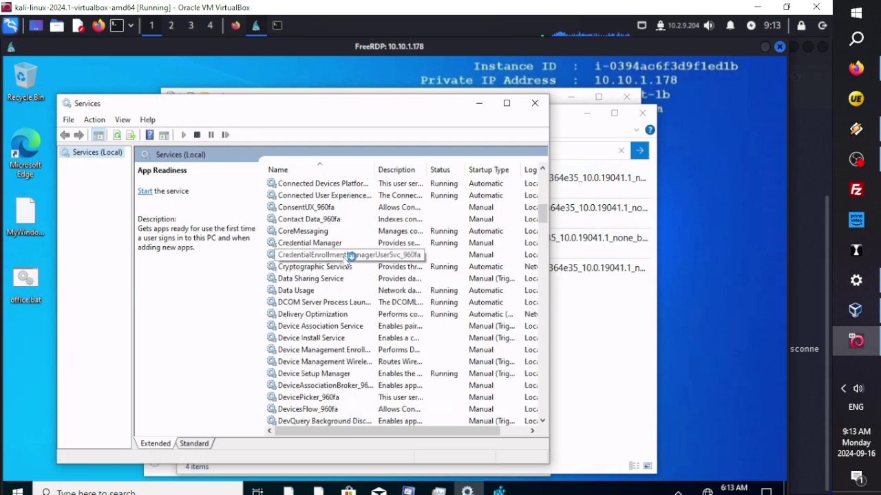
{"action": "scroll", "coordinate": [460, 234], "scroll_direction": "down", "scroll_amount": 2}
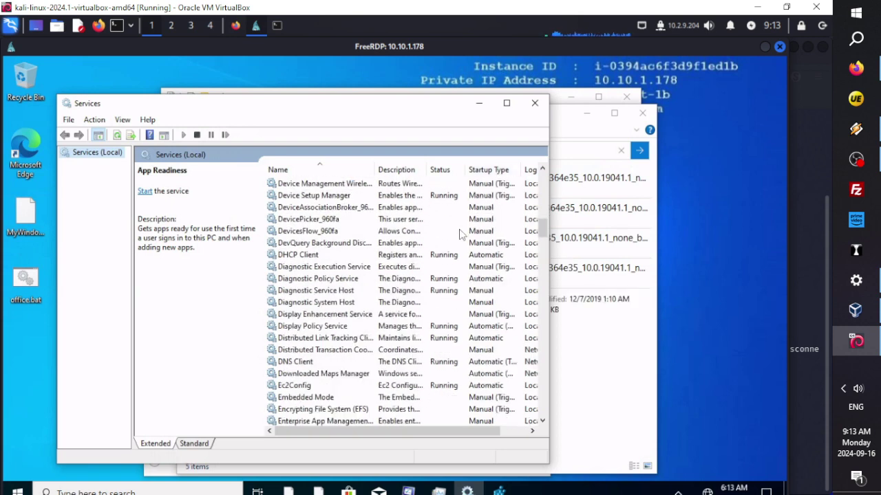
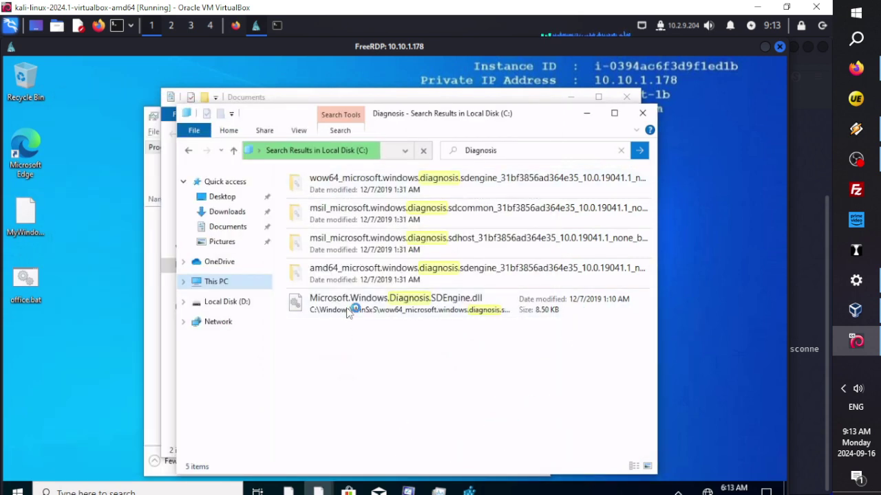
Start USBDeview.exe from the Documents folder window in File Explorer
{"action": "left_click", "coordinate": [165, 392]}
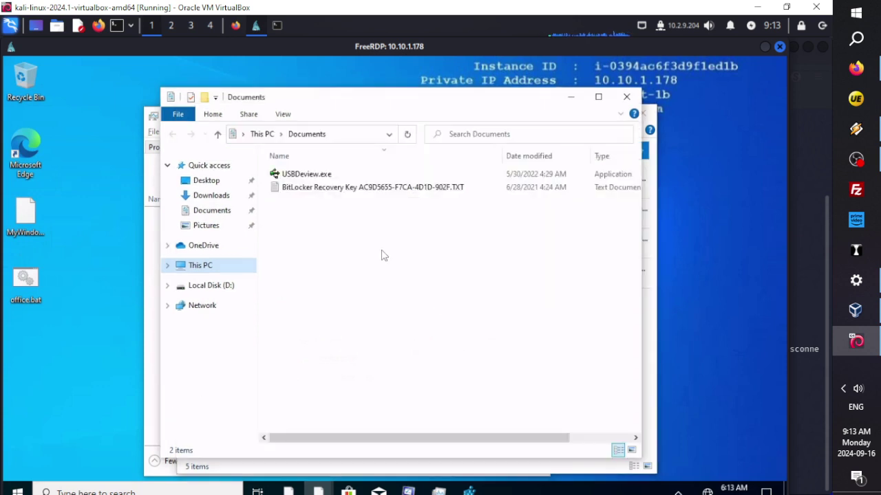
{"action": "double_click", "coordinate": [307, 175]}
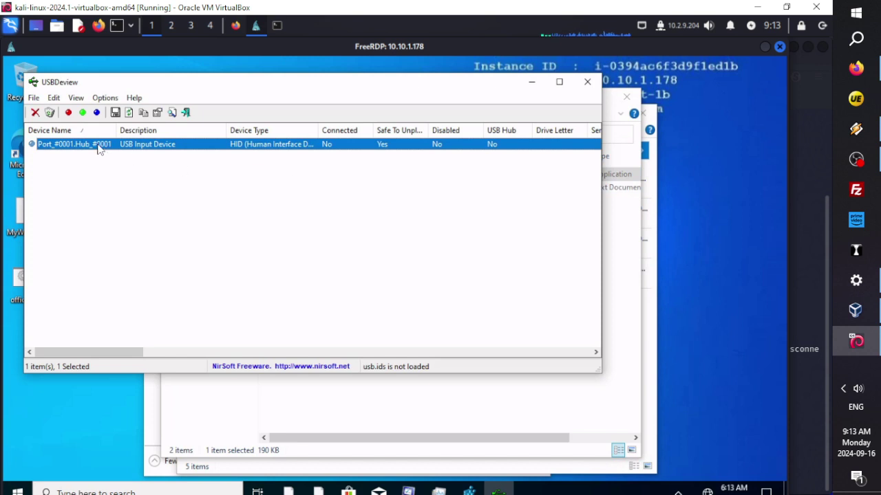
Review USB Input Device Port_#0001.Hub_#0001 properties (VendorID 80ee, ProductID 0021, HidUsb), then quit USBDeview
{"action": "double_click", "coordinate": [98, 150]}
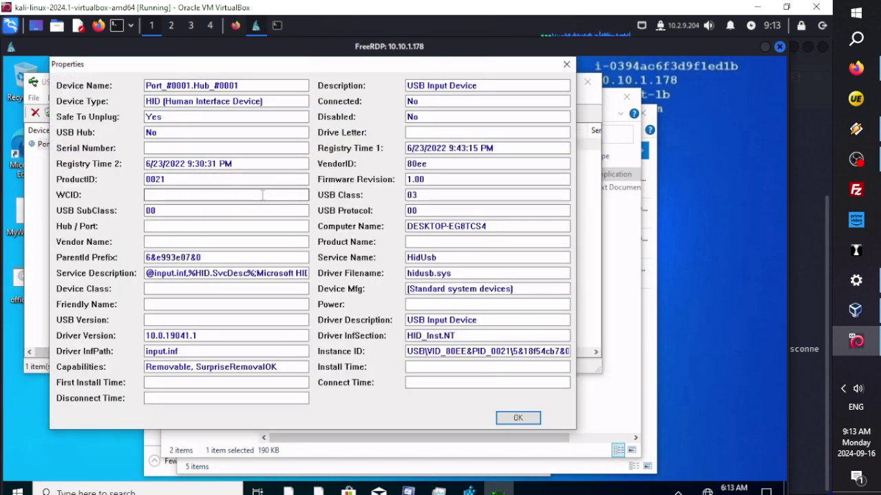
{"action": "left_click", "coordinate": [520, 419]}
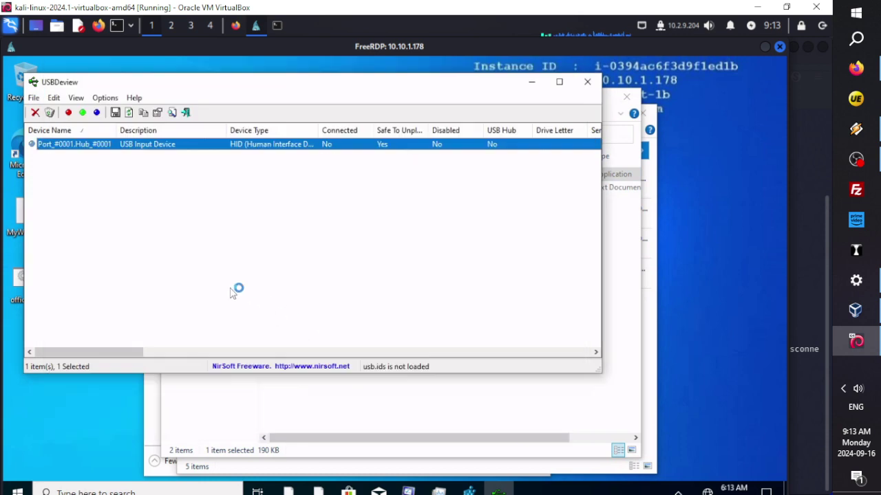
{"action": "left_click", "coordinate": [587, 83]}
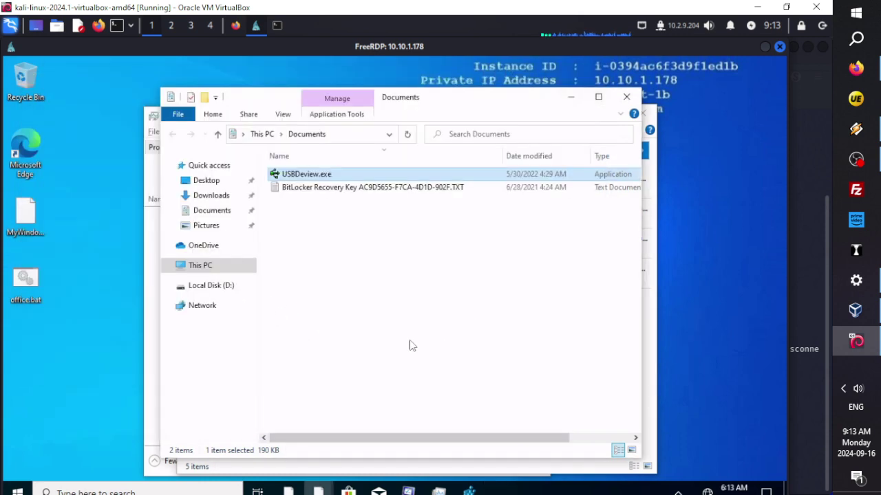
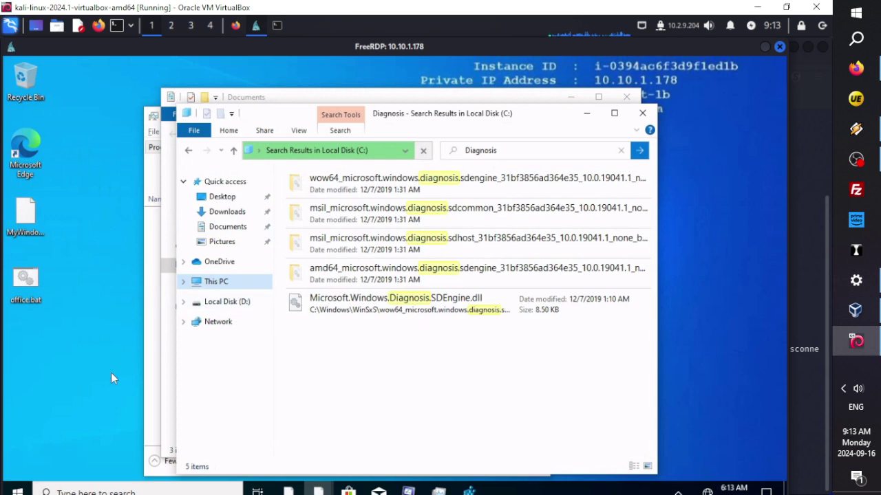
Open a new File Explorer window and browse to the root of Local Disk (C:) via This PC
{"action": "key", "text": "super+e"}
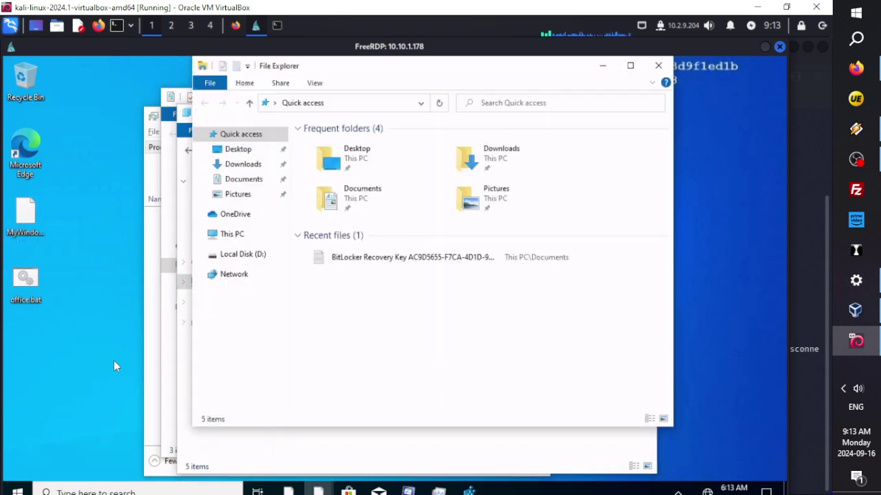
{"action": "left_click", "coordinate": [239, 236]}
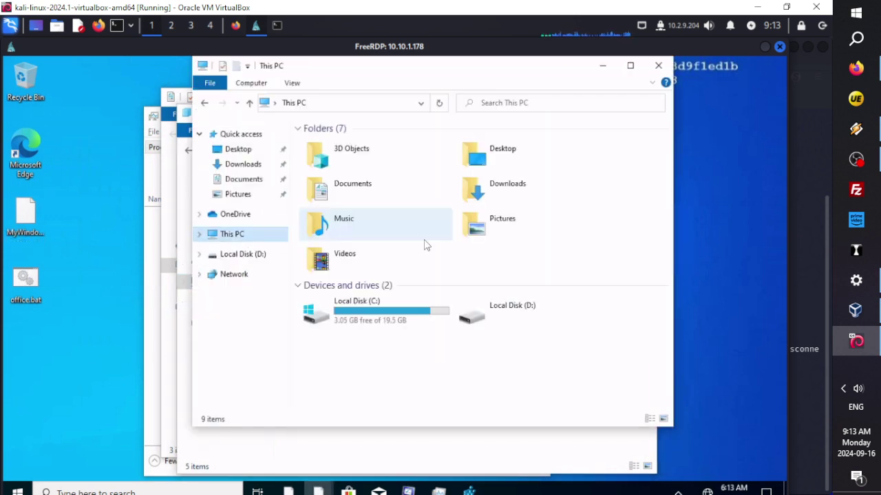
{"action": "double_click", "coordinate": [357, 310]}
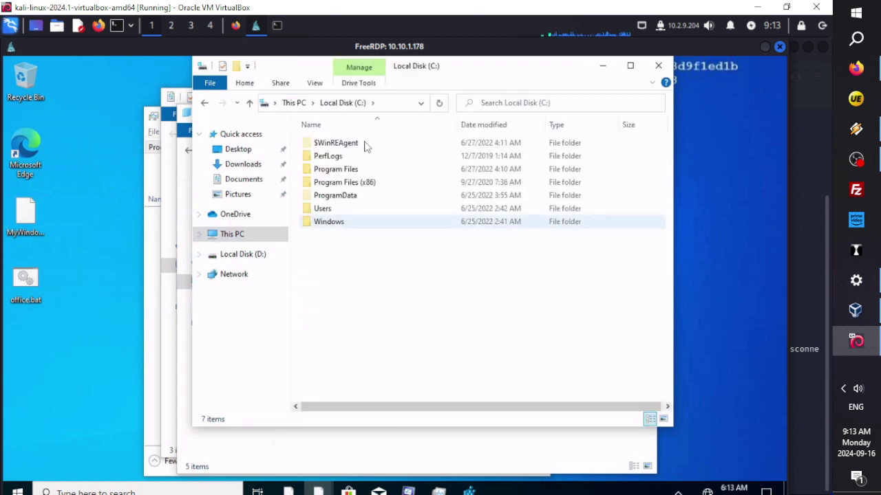
Bring the 'Diagnosis' search results forward and scroll through all 20 matches
{"action": "left_click", "coordinate": [224, 453]}
{"action": "scroll", "coordinate": [461, 282], "scroll_direction": "down", "scroll_amount": 5}
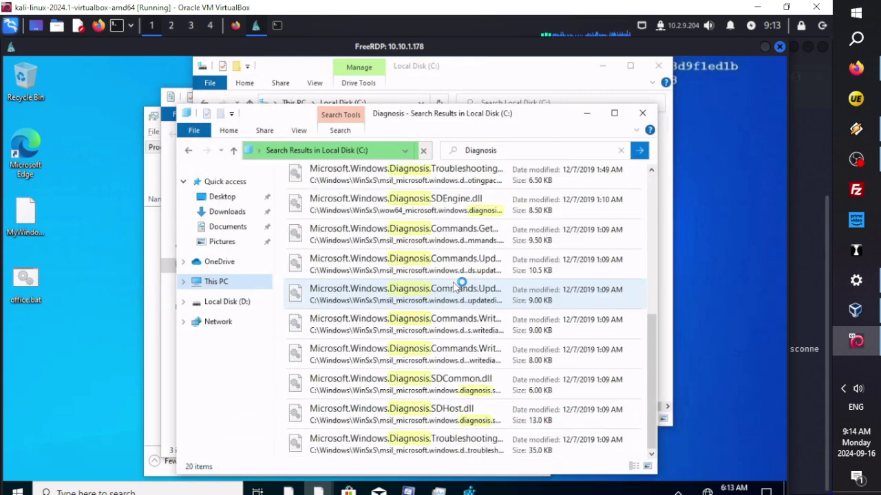
{"action": "scroll", "coordinate": [460, 285], "scroll_direction": "up", "scroll_amount": 5}
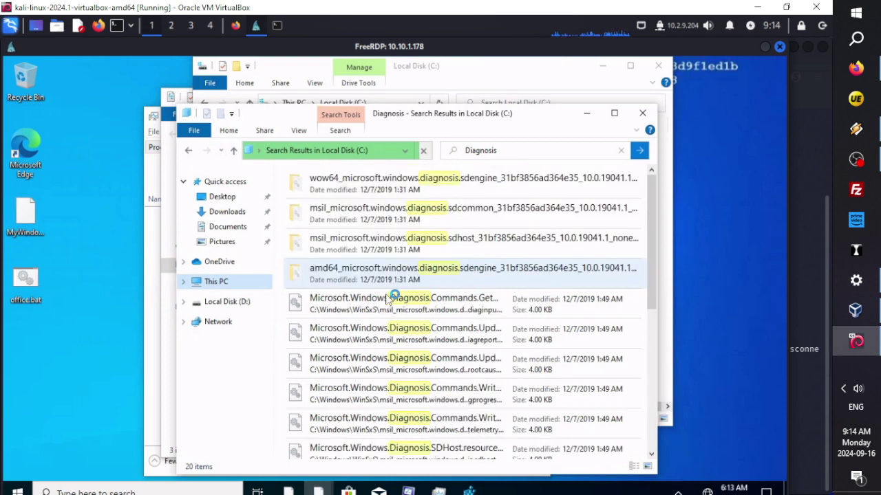
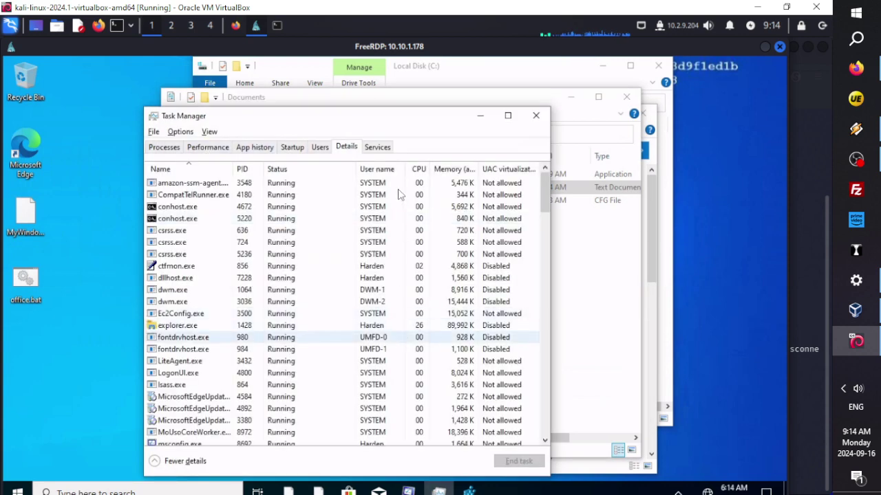
Sort the Details list by Memory, largest first, and scroll down to the bottom
{"action": "left_click", "coordinate": [451, 170]}
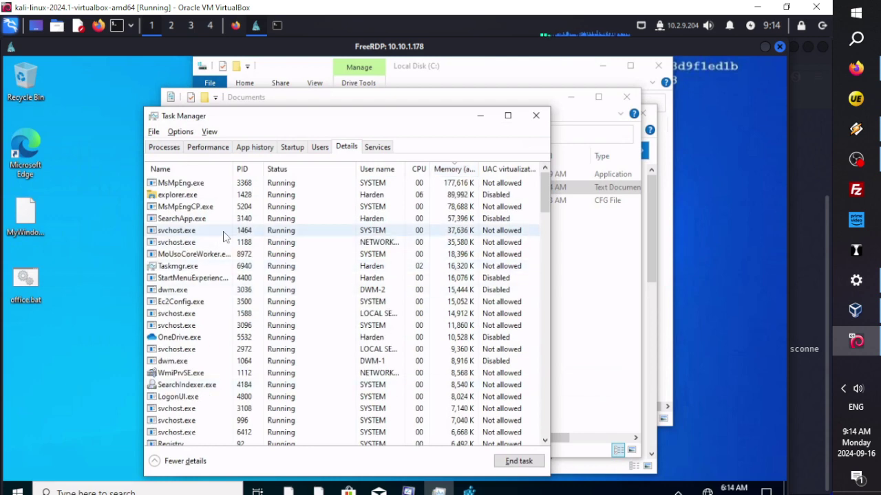
{"action": "scroll", "coordinate": [313, 263], "scroll_direction": "down", "scroll_amount": 10}
{"action": "scroll", "coordinate": [313, 263], "scroll_direction": "down", "scroll_amount": 15}
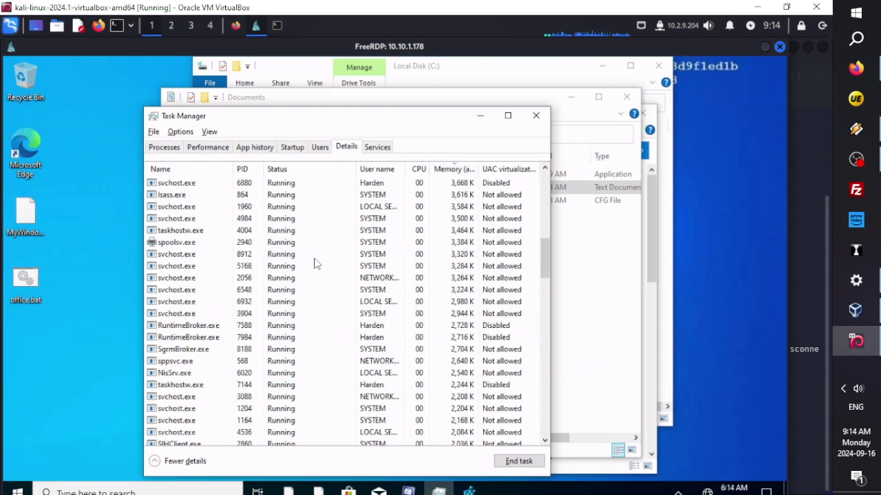
{"action": "scroll", "coordinate": [315, 265], "scroll_direction": "down", "scroll_amount": 15}
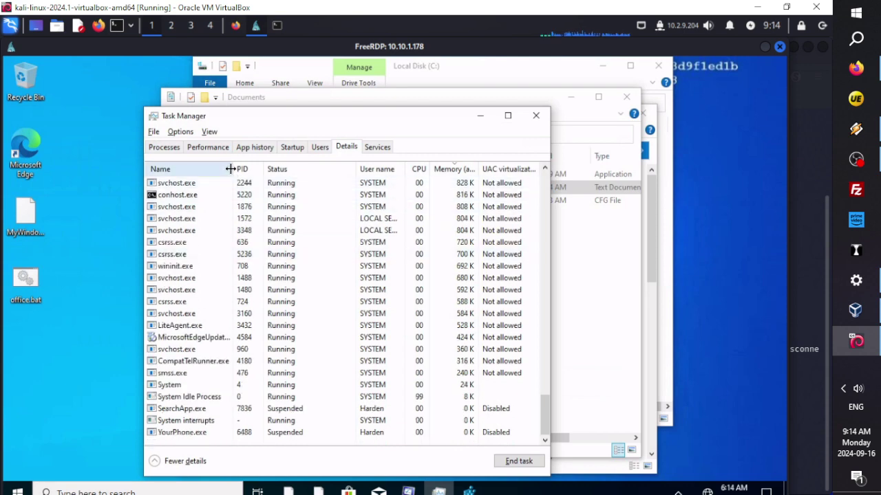
Widen the Name column, sort by PID highest first, and scroll up to PID 9196
{"action": "left_click_drag", "start_coordinate": [232, 168], "coordinate": [261, 169]}
{"action": "left_click", "coordinate": [261, 169]}
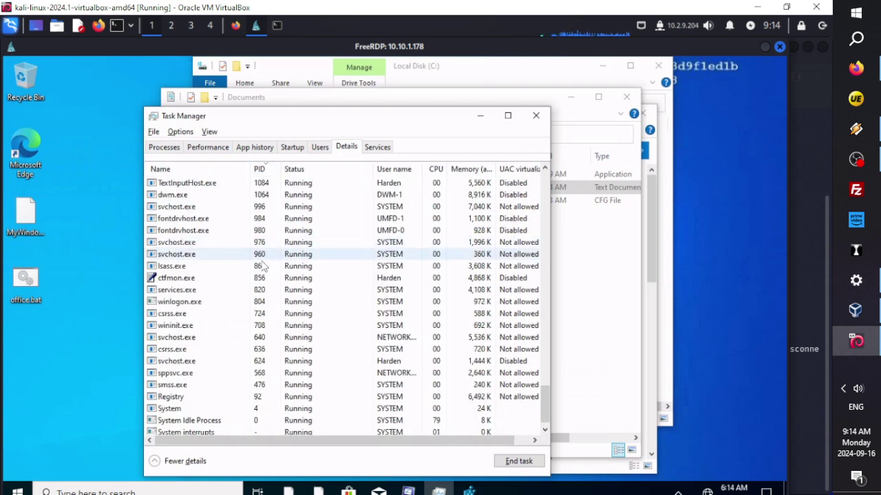
{"action": "scroll", "coordinate": [265, 267], "scroll_direction": "up", "scroll_amount": 3}
{"action": "scroll", "coordinate": [262, 266], "scroll_direction": "up", "scroll_amount": 10}
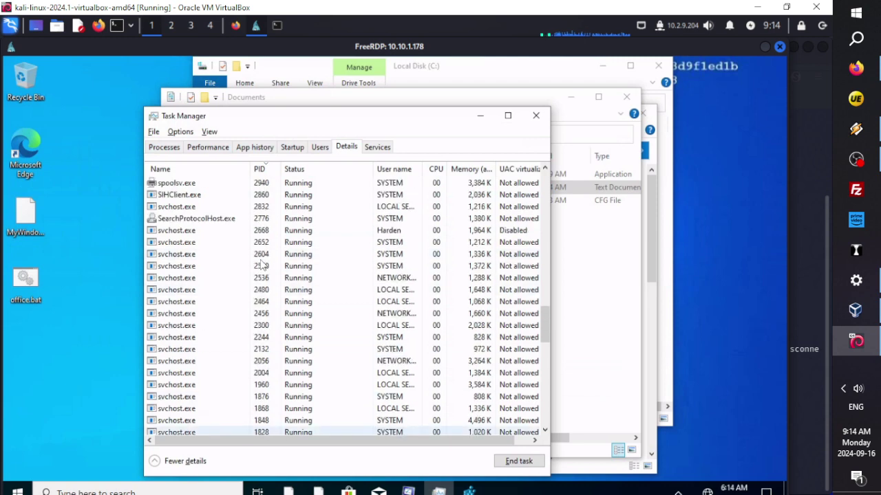
{"action": "scroll", "coordinate": [262, 266], "scroll_direction": "up", "scroll_amount": 5}
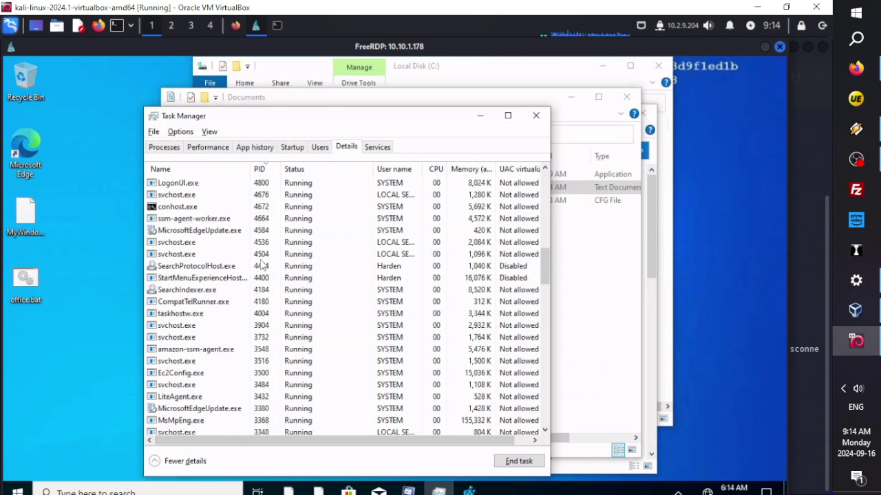
{"action": "scroll", "coordinate": [262, 266], "scroll_direction": "up", "scroll_amount": 5}
{"action": "scroll", "coordinate": [262, 266], "scroll_direction": "up", "scroll_amount": 5}
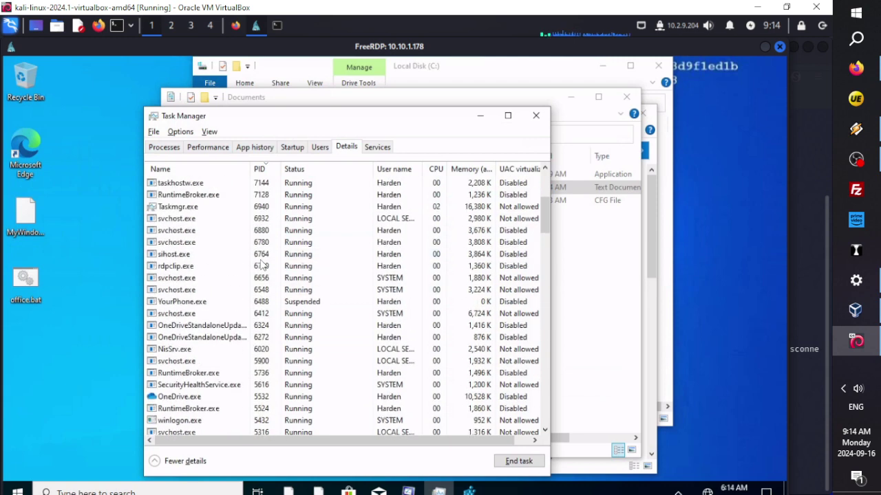
{"action": "scroll", "coordinate": [262, 266], "scroll_direction": "up", "scroll_amount": 5}
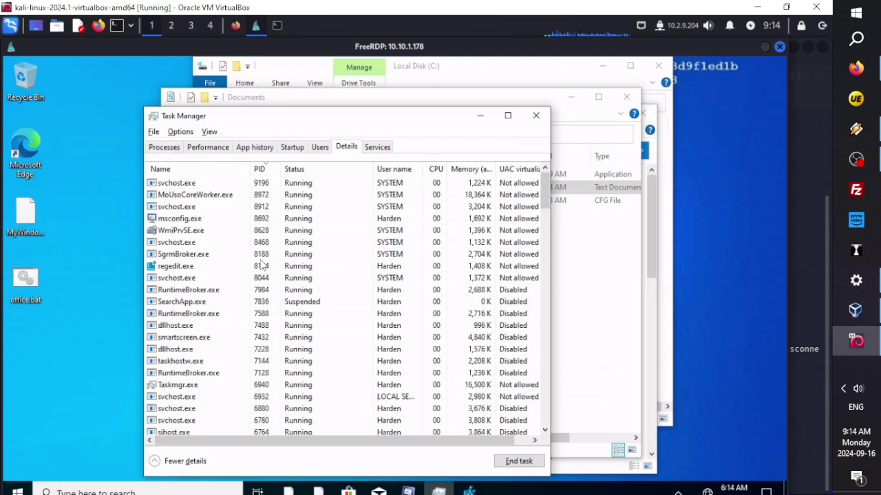
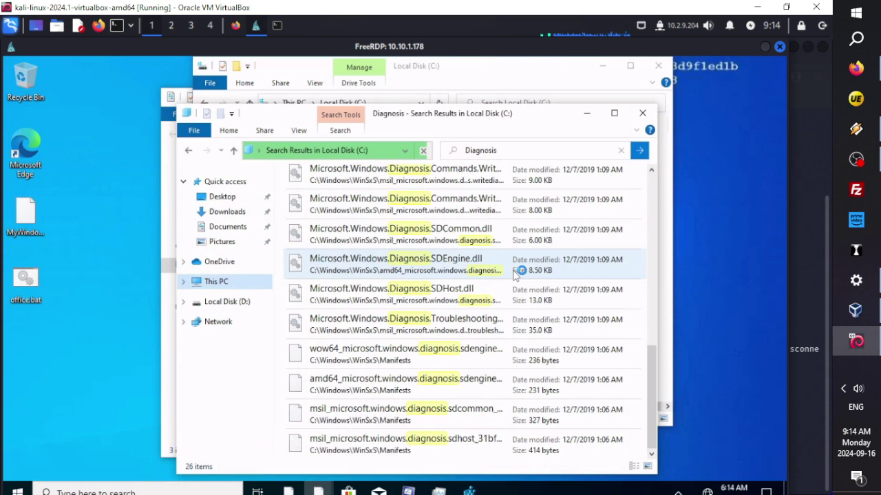
Leave the 26-item Diagnosis search results and return to the TryHackMe questions page in Firefox
{"action": "scroll", "coordinate": [426, 406], "scroll_direction": "up", "scroll_amount": 5}
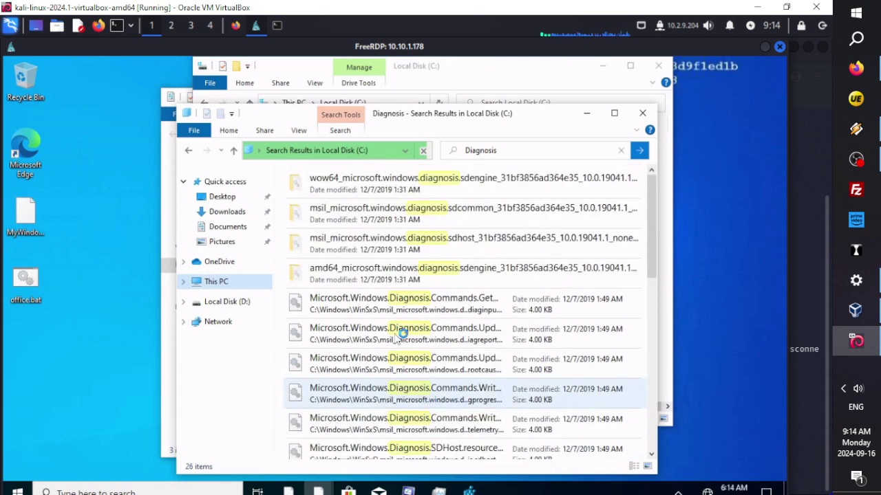
{"action": "key", "text": "alt+Tab"}
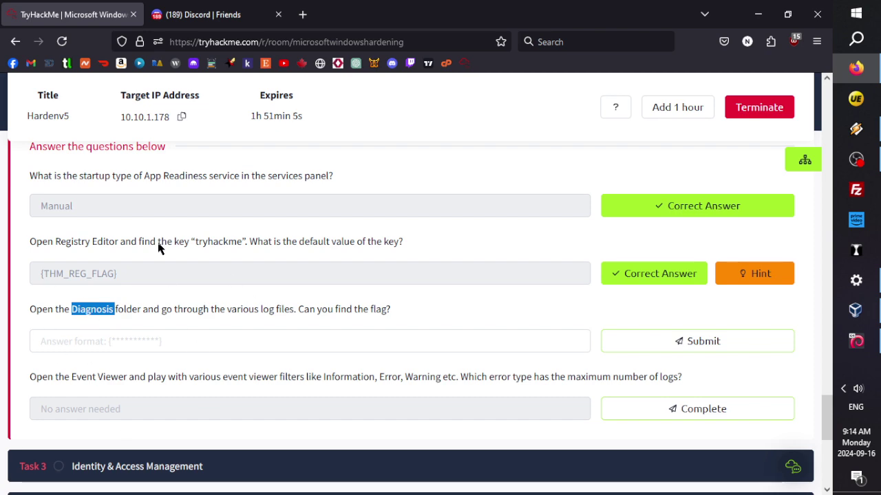
Select the %ProgramData%\Microsoft\Diagnosis path in the TryHackMe Telemetry section
{"action": "scroll", "coordinate": [407, 330], "scroll_direction": "up", "scroll_amount": 5}
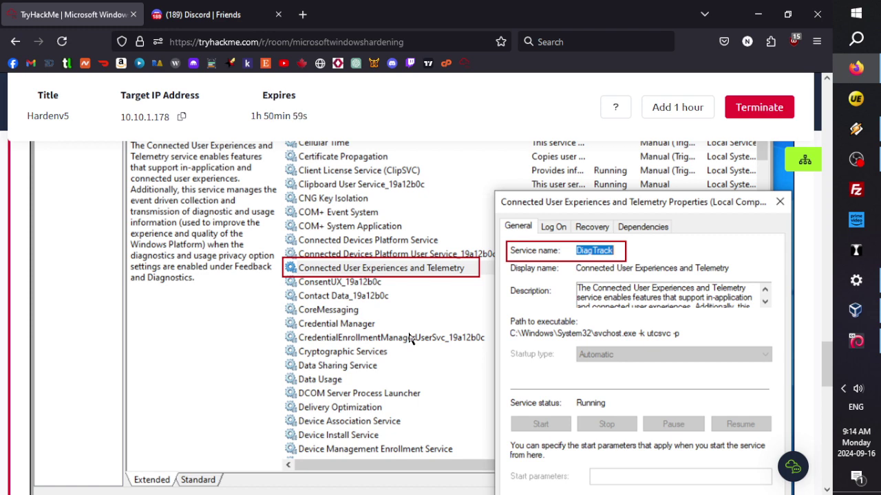
{"action": "scroll", "coordinate": [409, 338], "scroll_direction": "up", "scroll_amount": 5}
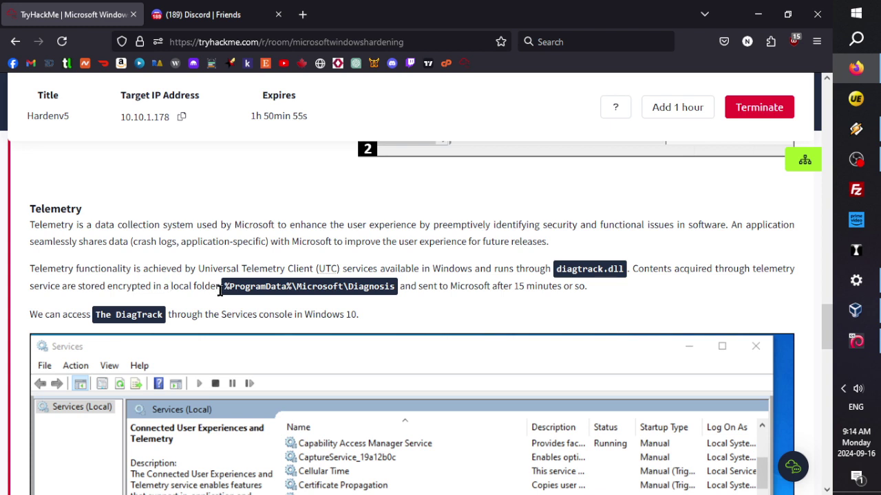
{"action": "left_click_drag", "start_coordinate": [227, 289], "coordinate": [317, 289]}
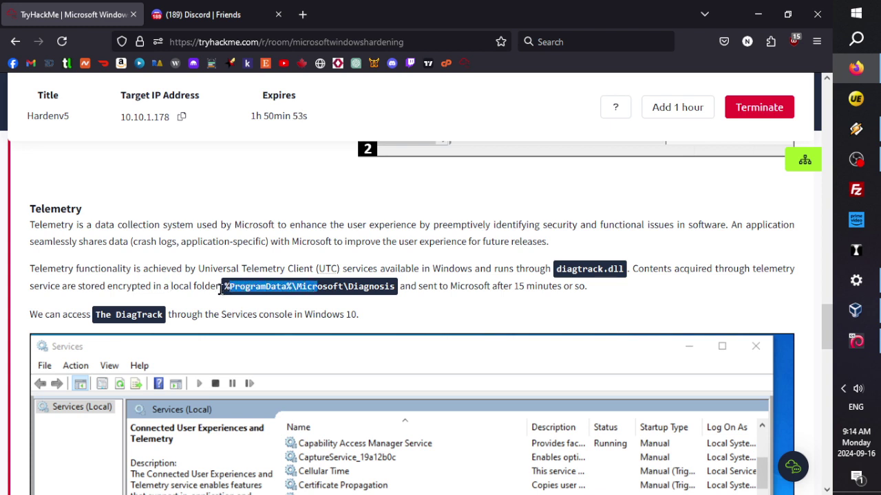
{"action": "left_click_drag", "start_coordinate": [224, 289], "coordinate": [398, 292]}
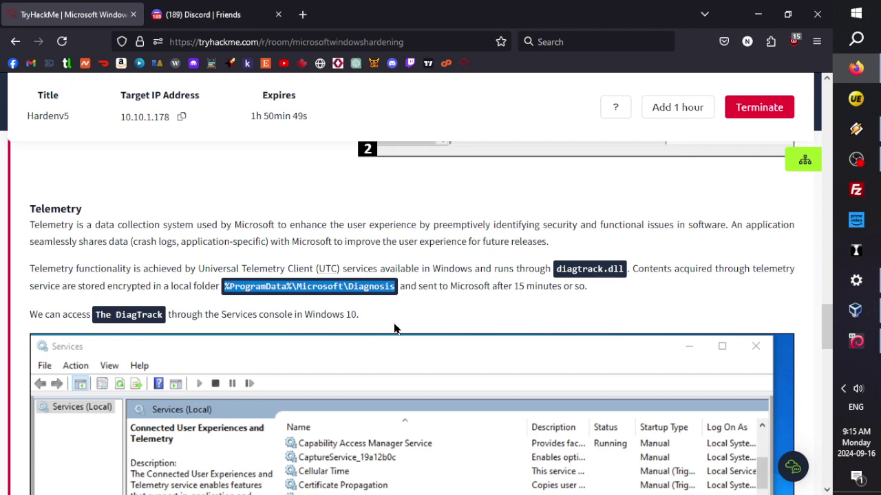
Bring the remote machine's Local Disk (C:) File Explorer window to the front
{"action": "key", "text": "alt+Tab"}
{"action": "scroll", "coordinate": [398, 324], "scroll_direction": "down", "scroll_amount": 5}
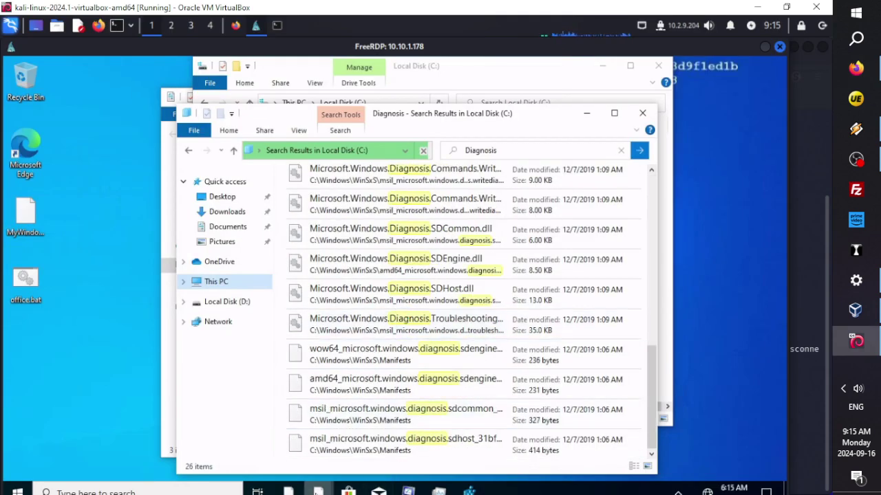
{"action": "mouse_move", "coordinate": [324, 491]}
{"action": "left_click", "coordinate": [406, 444]}
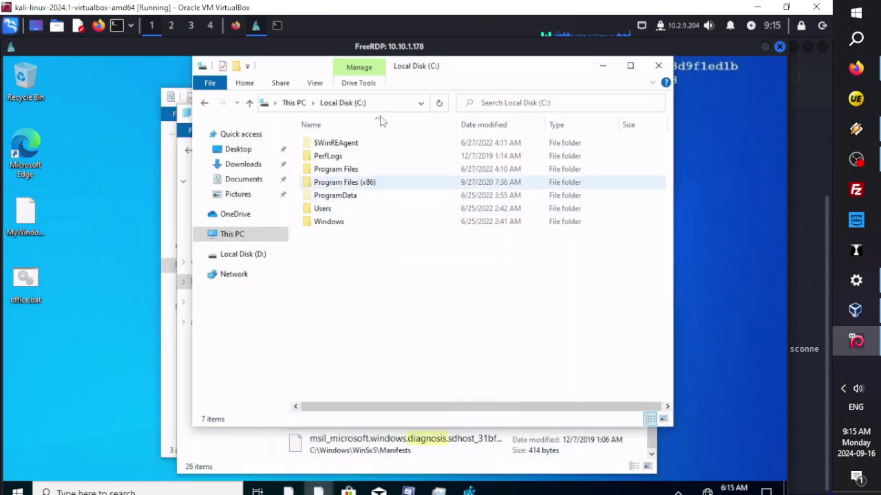
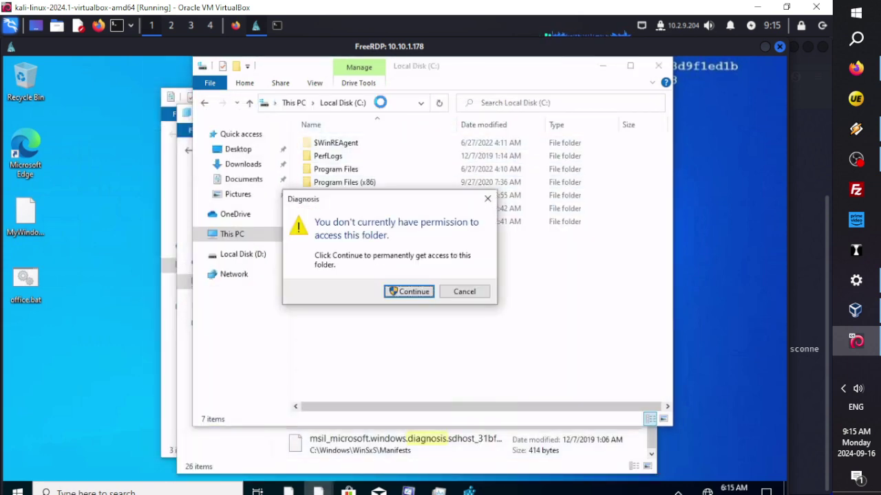
Continue through the Diagnosis folder permission dialog to gain permanent access to it
{"action": "left_click", "coordinate": [396, 294]}
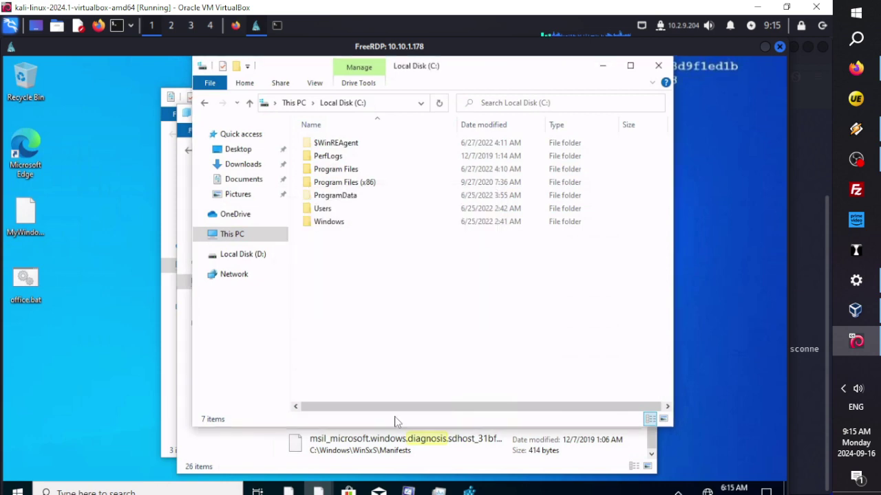
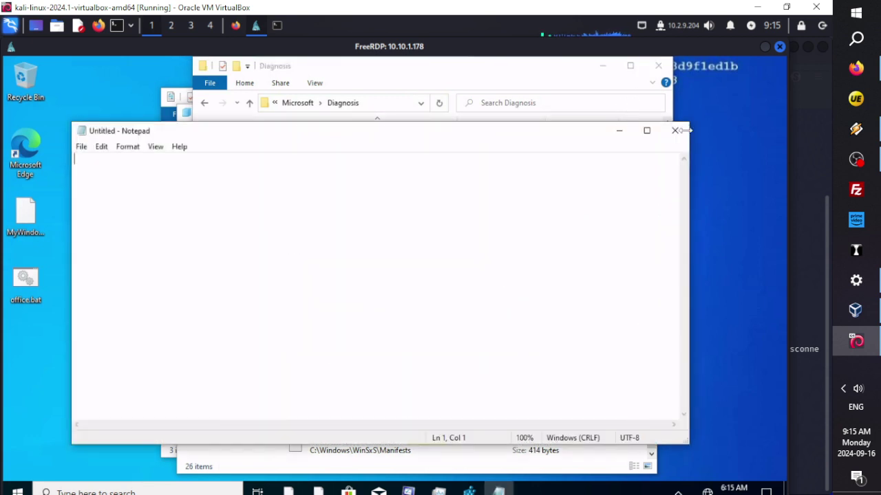
Close the empty Untitled Notepad window to reveal the Diagnosis folder listing flag.txt.txt
{"action": "left_click", "coordinate": [674, 131]}
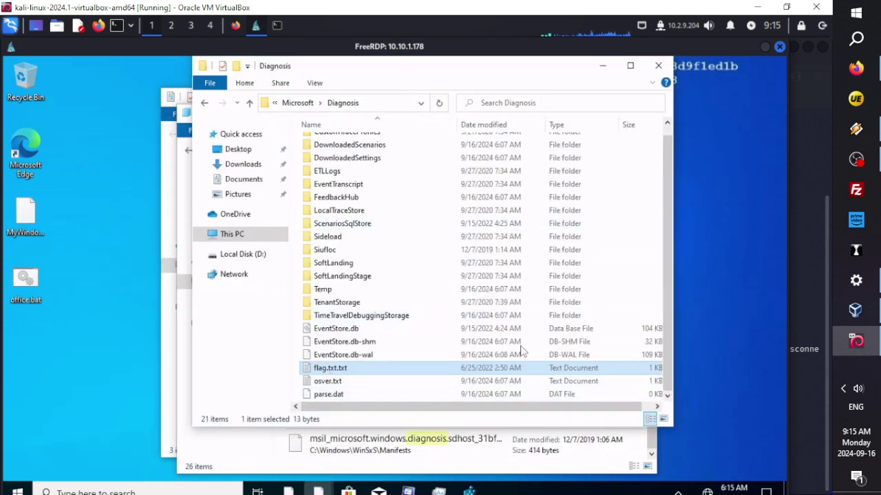
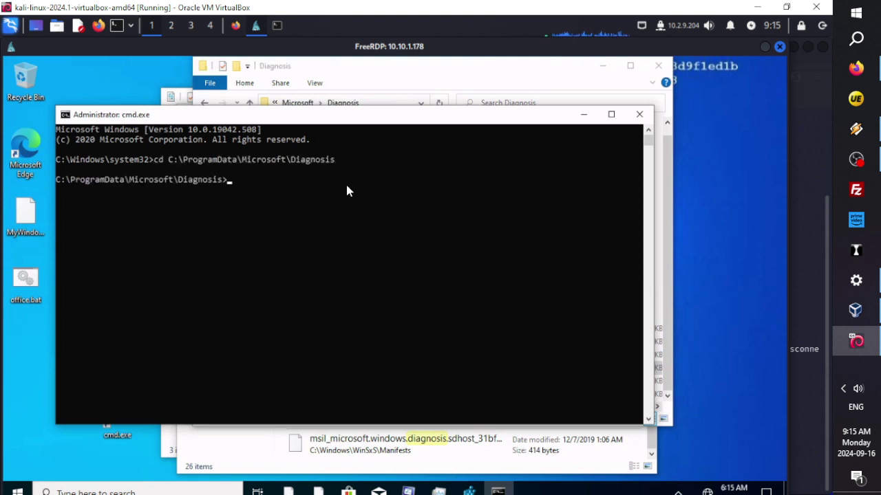
List C:\ProgramData\Microsoft\Diagnosis with dir, then print flag.txt.txt with the type command
{"action": "type", "text": "dir"}
{"action": "key", "text": "Return"}
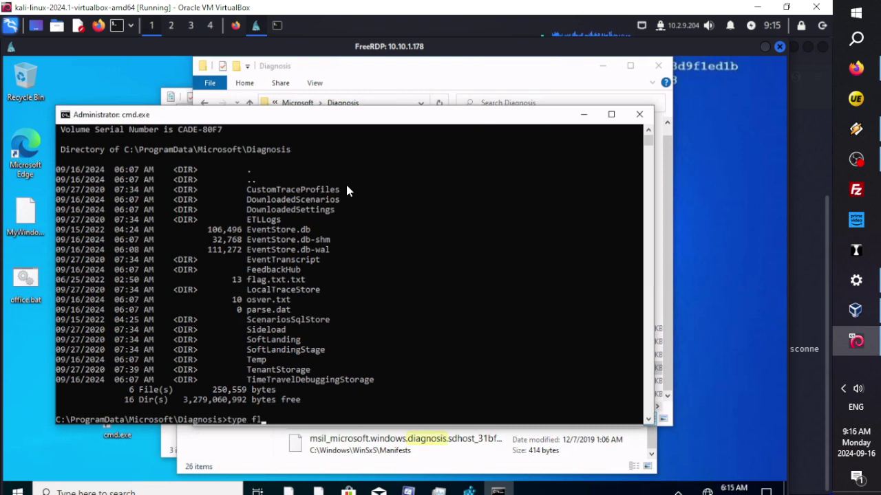
{"action": "type", "text": "type flag.txt.txt"}
{"action": "key", "text": "Return"}
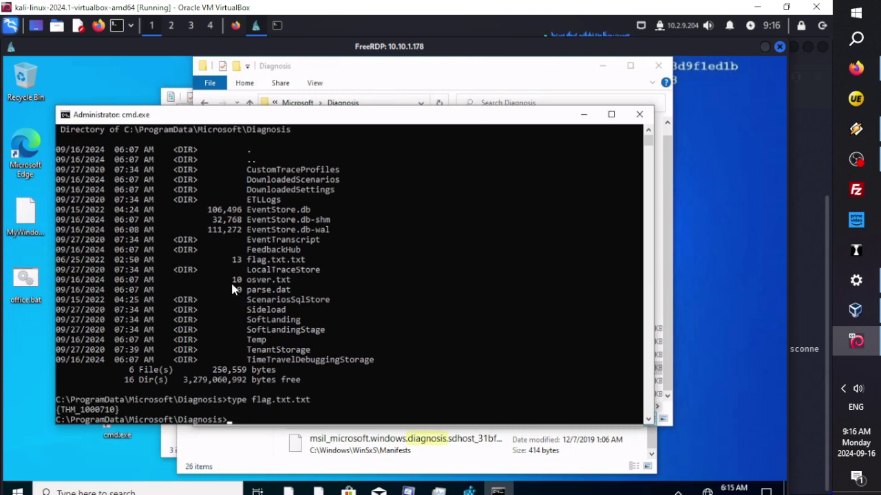
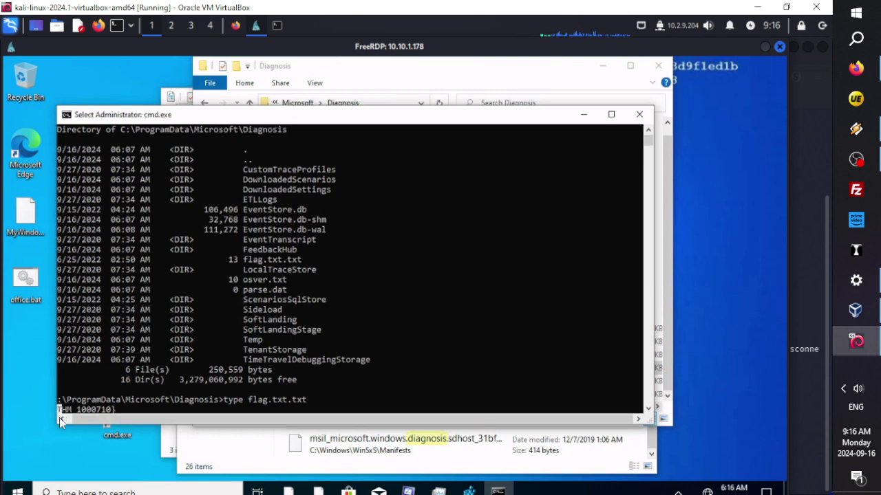
Maximize the Command Prompt window and copy the flag line printed from flag.txt.txt
{"action": "left_click", "coordinate": [611, 114]}
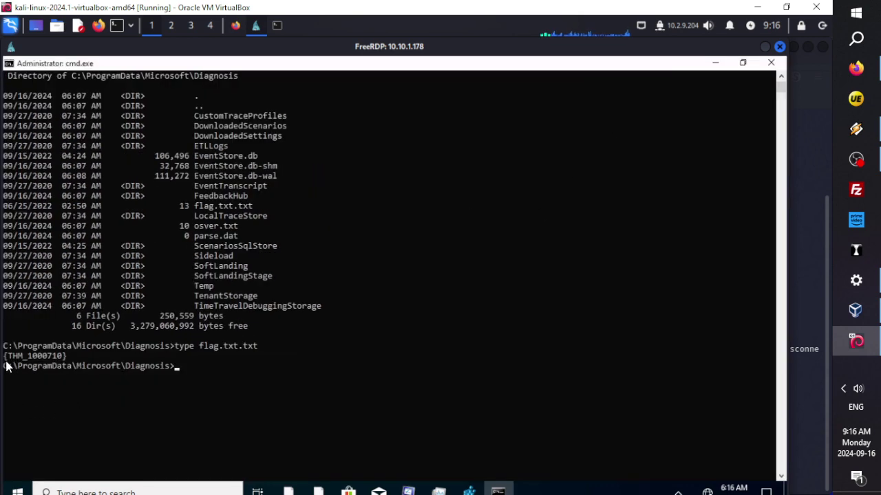
{"action": "left_click_drag", "start_coordinate": [8, 362], "coordinate": [67, 364]}
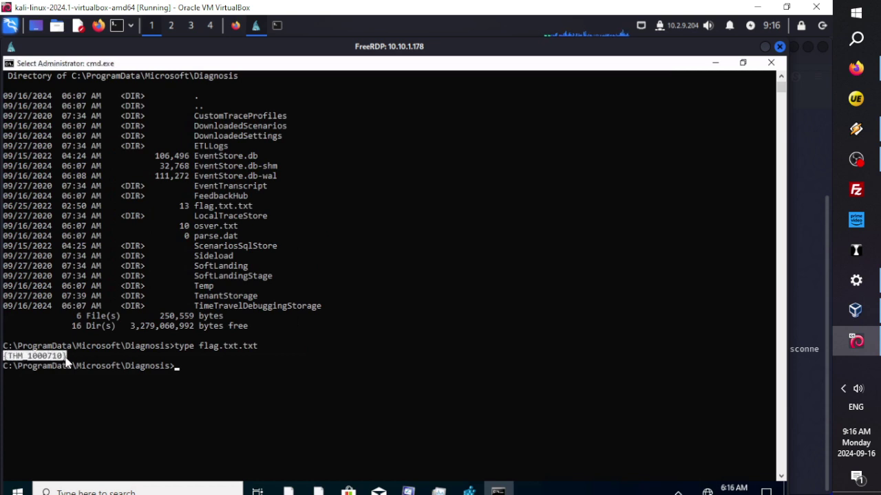
{"action": "right_click", "coordinate": [66, 363]}
Paste the copied flag into TryHackMe's Diagnosis answer field and submit it
{"action": "left_click", "coordinate": [856, 68]}
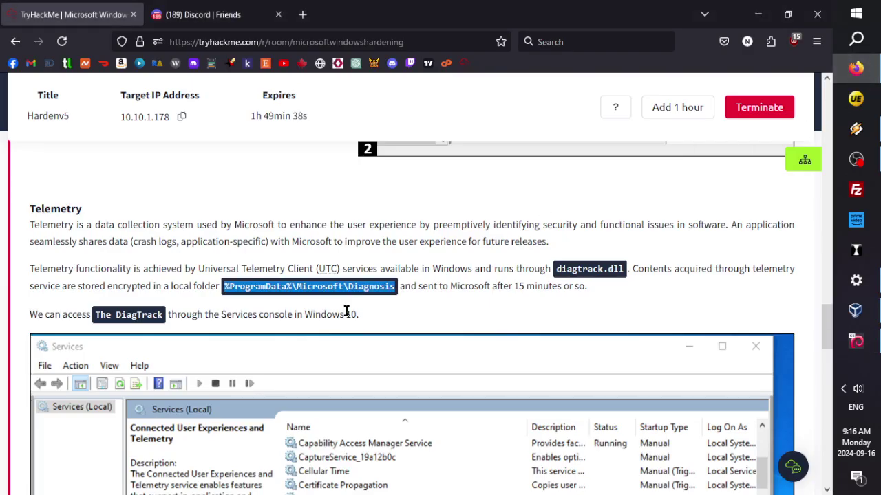
{"action": "scroll", "coordinate": [323, 300], "scroll_direction": "down", "scroll_amount": 10}
{"action": "left_click", "coordinate": [381, 214]}
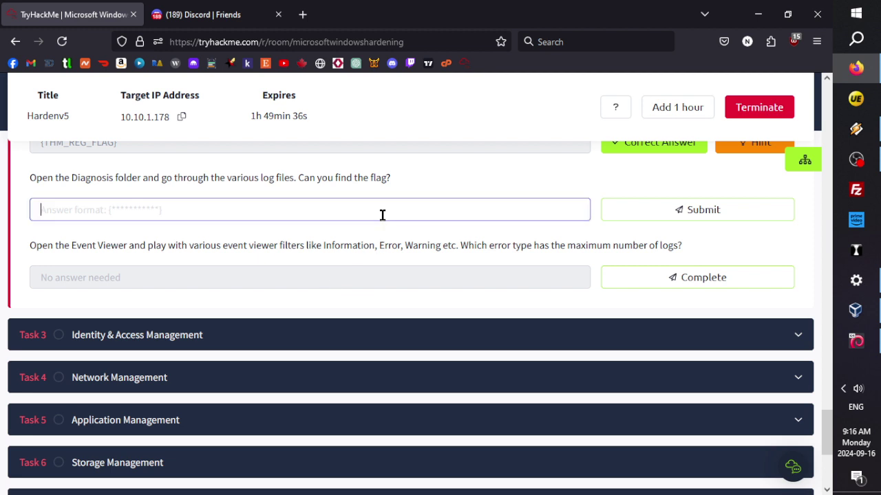
{"action": "type", "text": "{THM_1000710}"}
{"action": "left_click", "coordinate": [625, 213]}
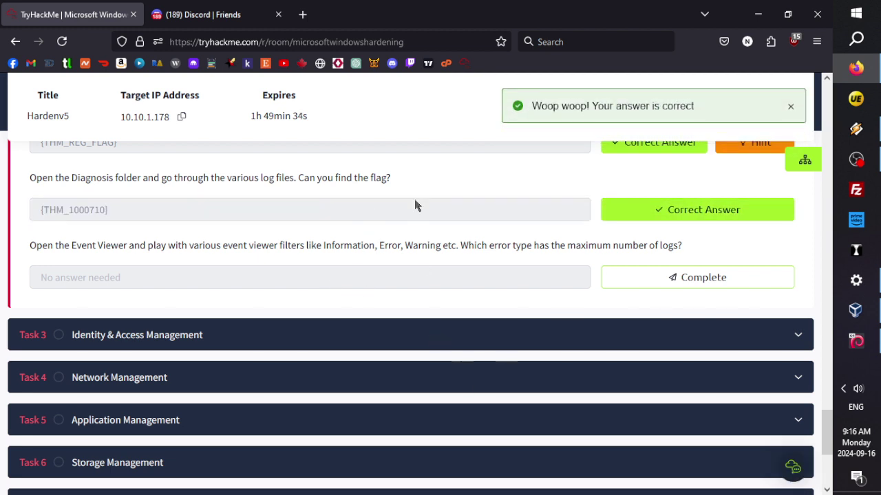
Mark the Event Viewer question complete, then return to the remote desktop's system tools menu
{"action": "left_click", "coordinate": [686, 277]}
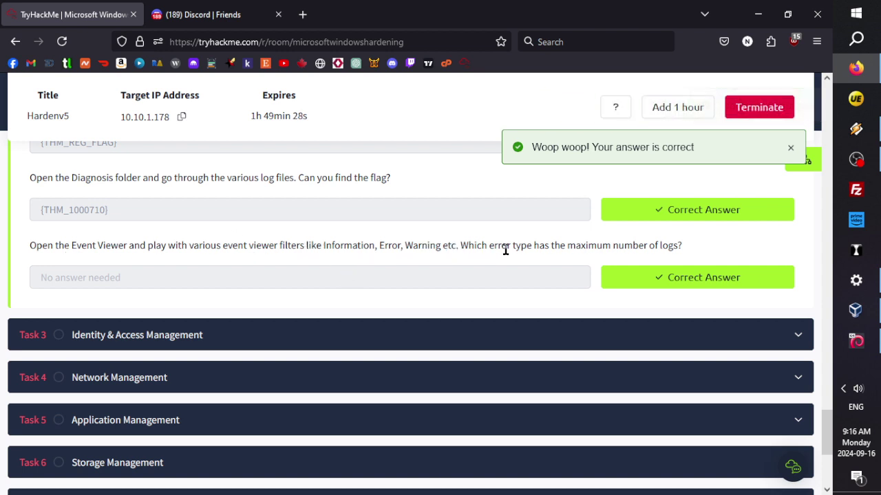
{"action": "key", "text": "alt+Tab"}
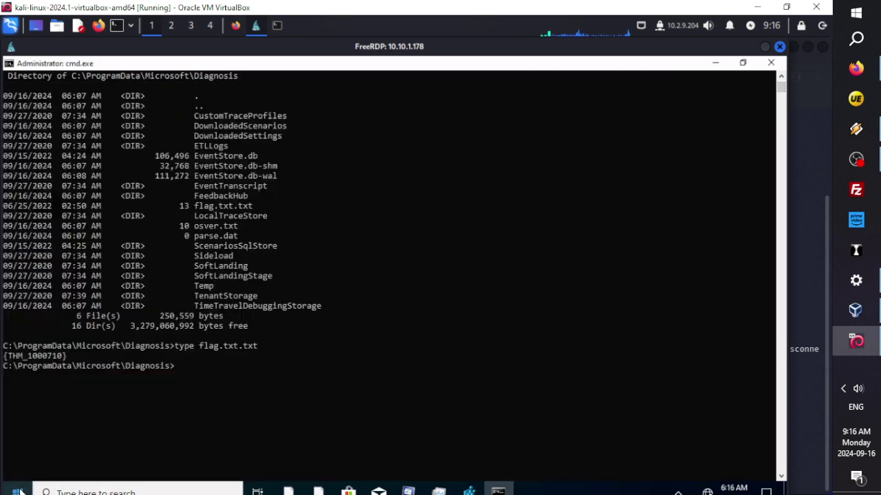
{"action": "right_click", "coordinate": [18, 493]}
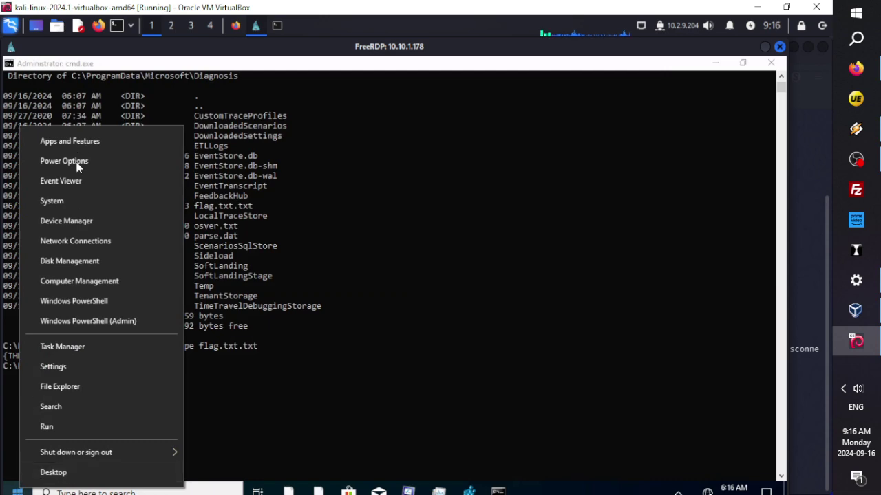
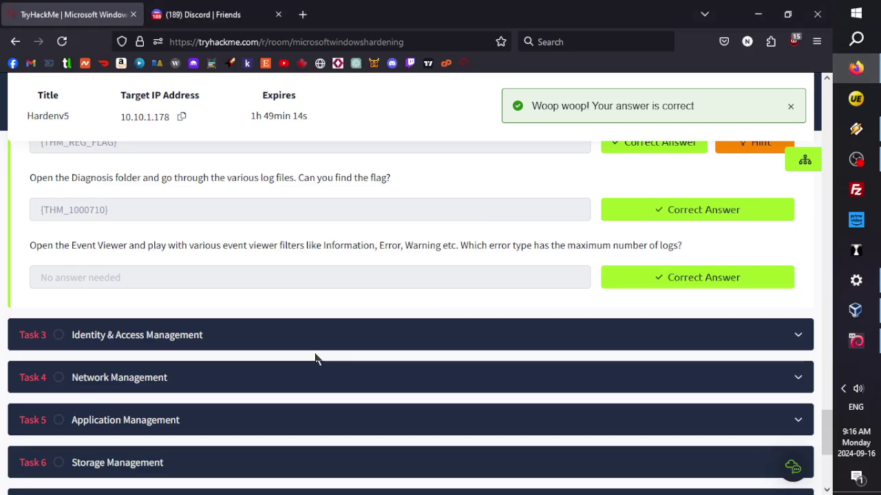
Expand the Task 3 Identity & Access Management section in TryHackMe
{"action": "left_click", "coordinate": [310, 344]}
{"action": "scroll", "coordinate": [332, 342], "scroll_direction": "up", "scroll_amount": 20}
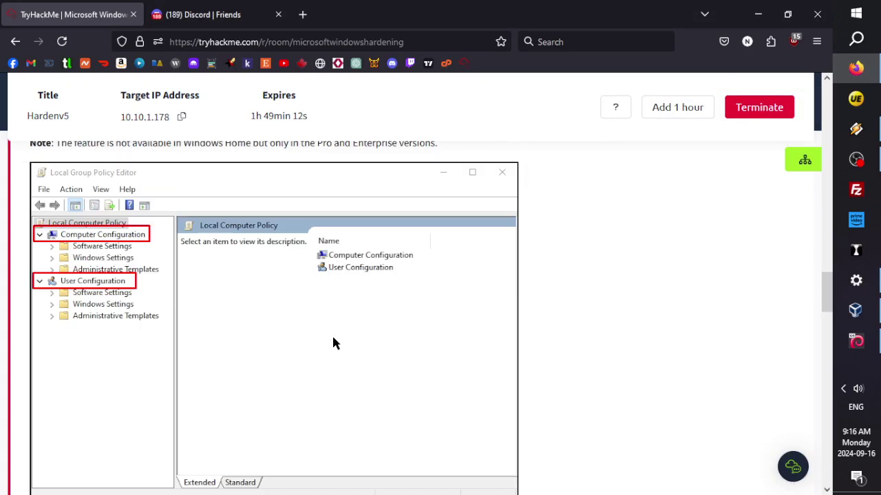
{"action": "scroll", "coordinate": [333, 344], "scroll_direction": "up", "scroll_amount": 10}
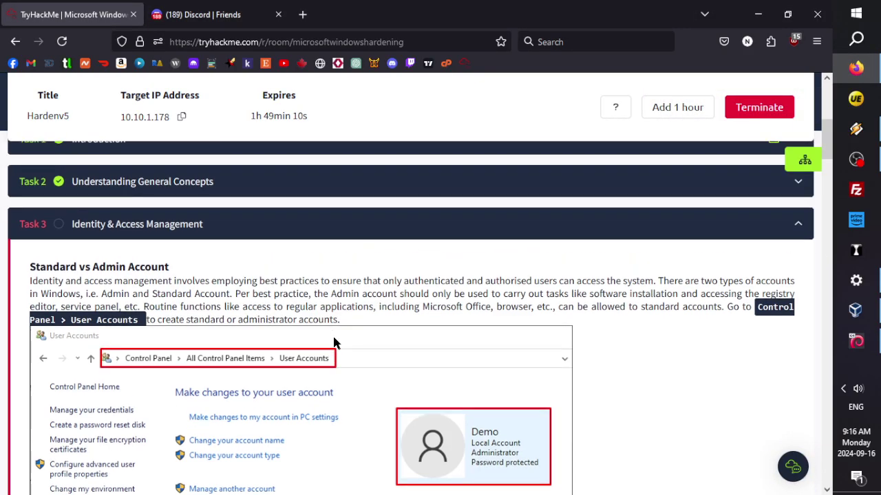
Select the administrator account name answer box, then return to the Windows VM
{"action": "scroll", "coordinate": [683, 441], "scroll_direction": "down", "scroll_amount": 3}
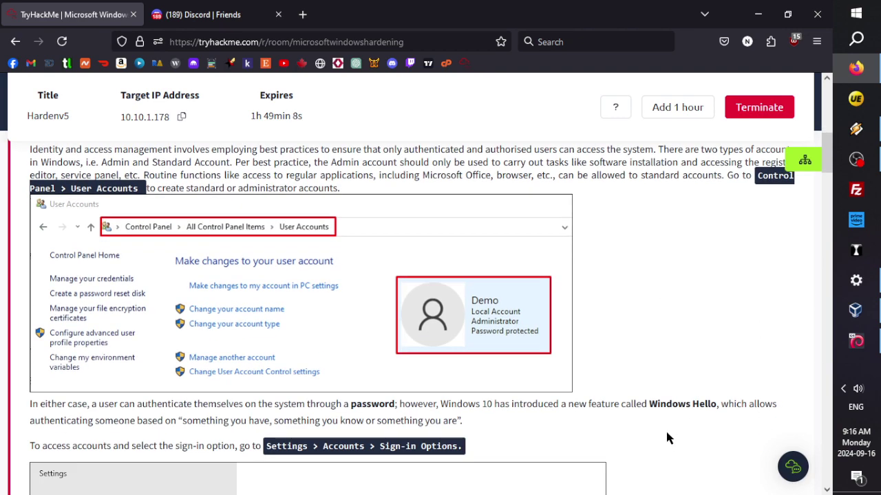
{"action": "scroll", "coordinate": [667, 439], "scroll_direction": "down", "scroll_amount": 3}
{"action": "scroll", "coordinate": [667, 437], "scroll_direction": "down", "scroll_amount": 8}
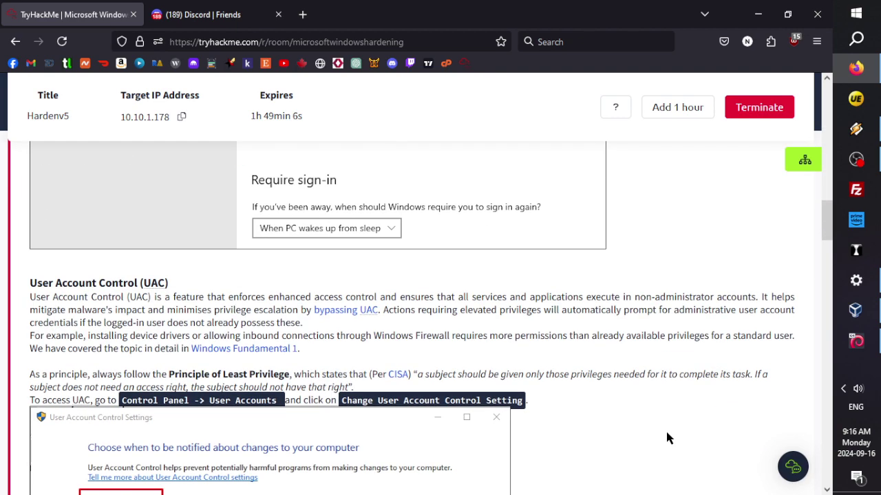
{"action": "scroll", "coordinate": [667, 438], "scroll_direction": "down", "scroll_amount": 15}
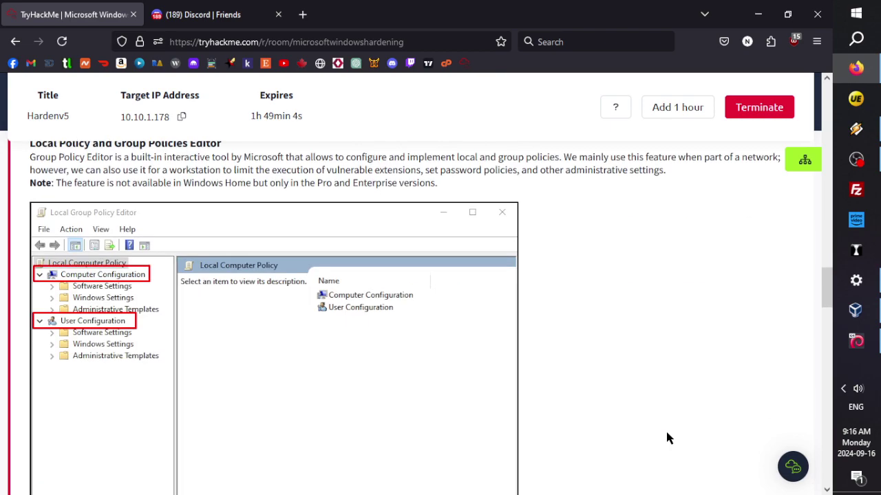
{"action": "scroll", "coordinate": [667, 437], "scroll_direction": "down", "scroll_amount": 15}
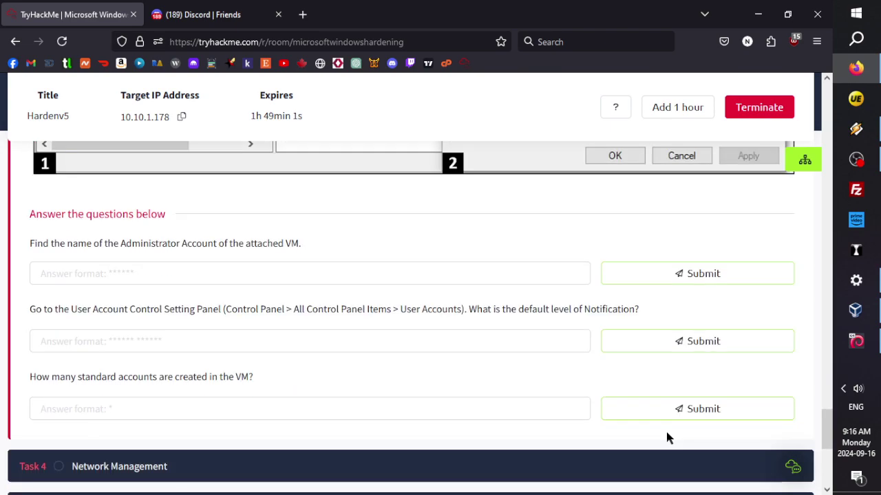
{"action": "left_click", "coordinate": [200, 274]}
{"action": "key", "text": "alt+Tab"}
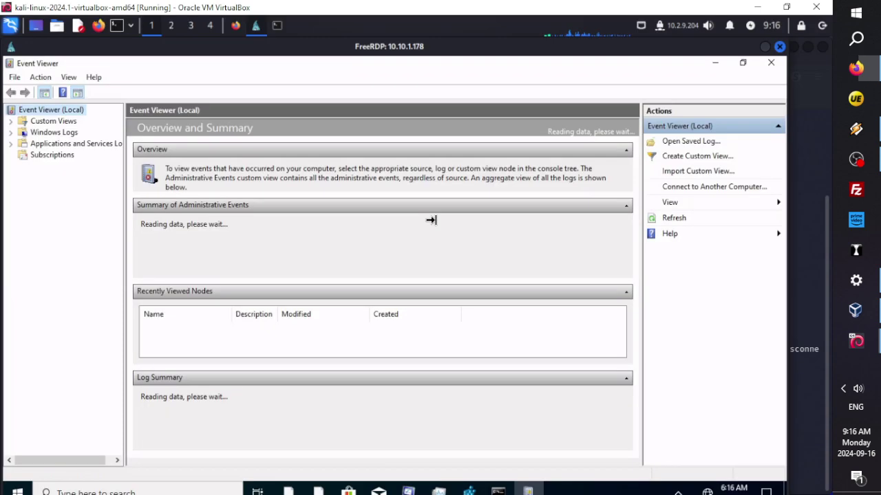
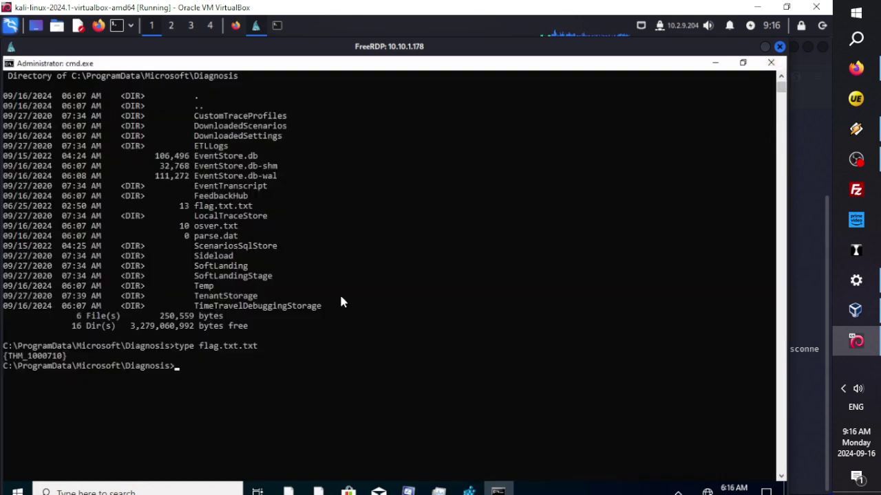
Run net users in Command Prompt to list the VM's local accounts
{"action": "type", "text": "net users"}
{"action": "key", "text": "Return"}
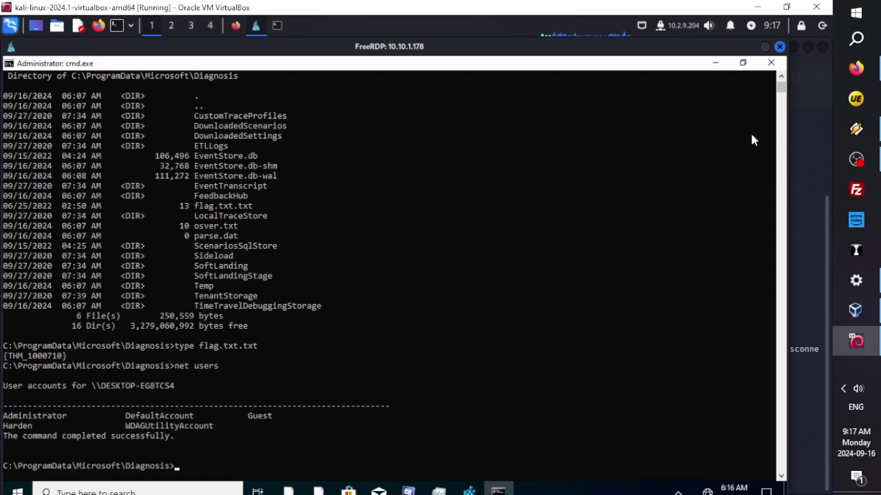
Submit 'Harden' as the Administrator account name answer on TryHackMe, then return to the VM
{"action": "left_click", "coordinate": [856, 68]}
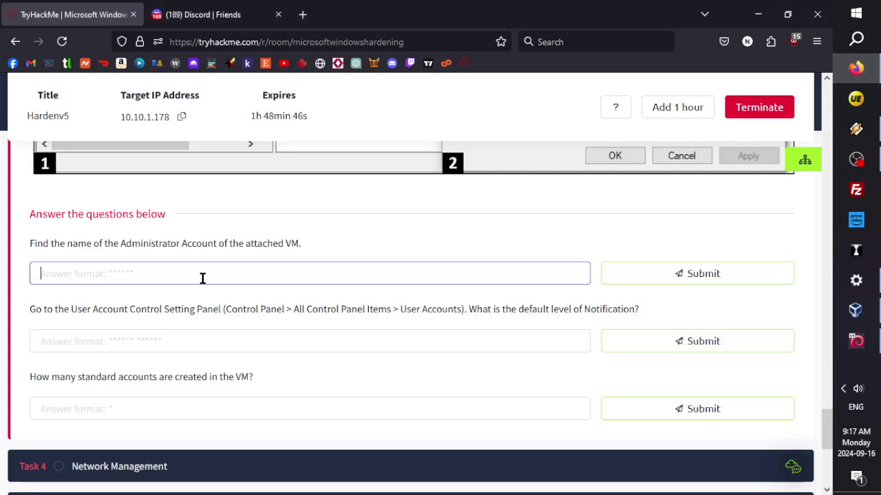
{"action": "left_click", "coordinate": [189, 274]}
{"action": "type", "text": "Harden"}
{"action": "key", "text": "Return"}
{"action": "left_click", "coordinate": [283, 337]}
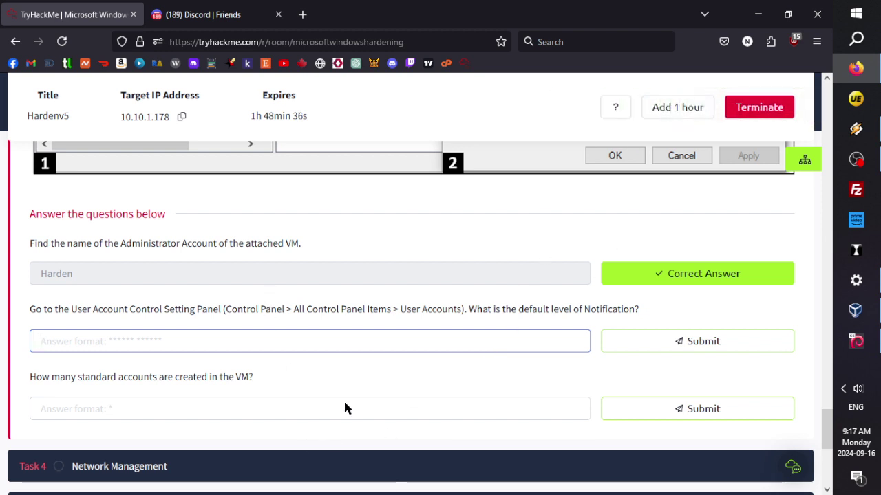
{"action": "key", "text": "alt+Tab"}
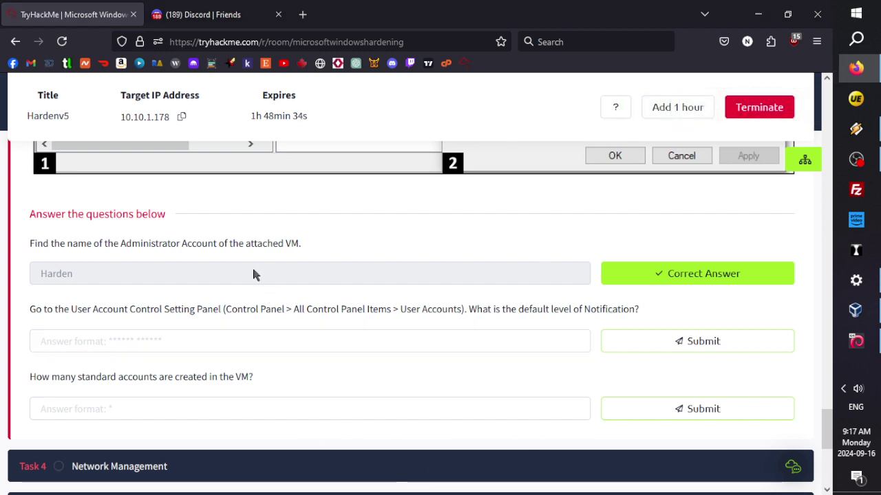
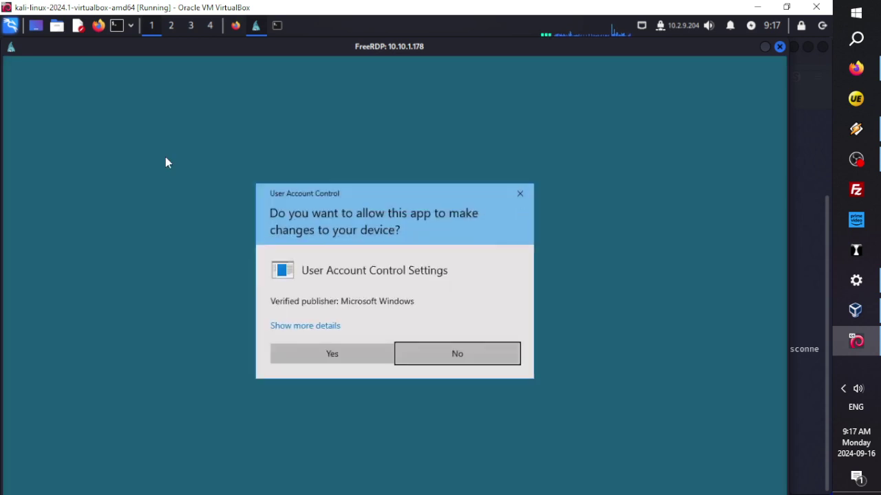
Allow the VM's User Account Control Settings to open, then return to the TryHackMe room
{"action": "left_click", "coordinate": [306, 354]}
{"action": "left_click", "coordinate": [864, 66]}
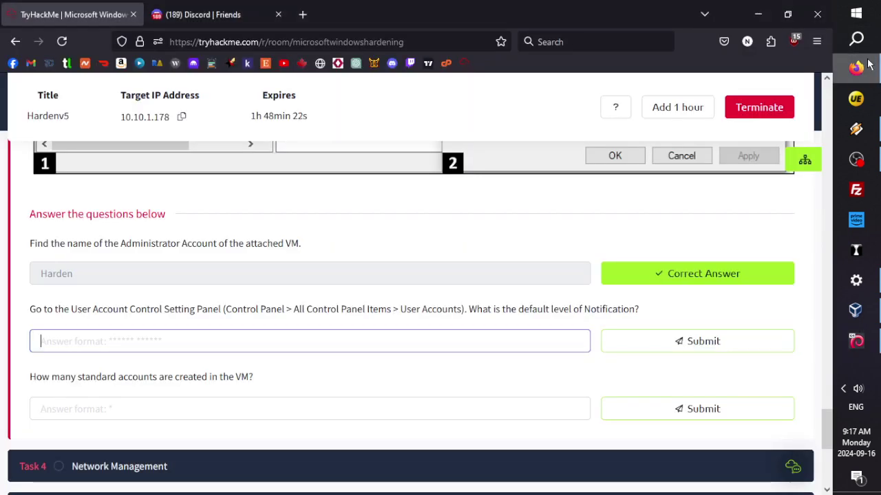
Answer 'Always Notify' as the default UAC notification level, then return to the VM
{"action": "left_click", "coordinate": [868, 64]}
{"action": "left_click", "coordinate": [869, 64]}
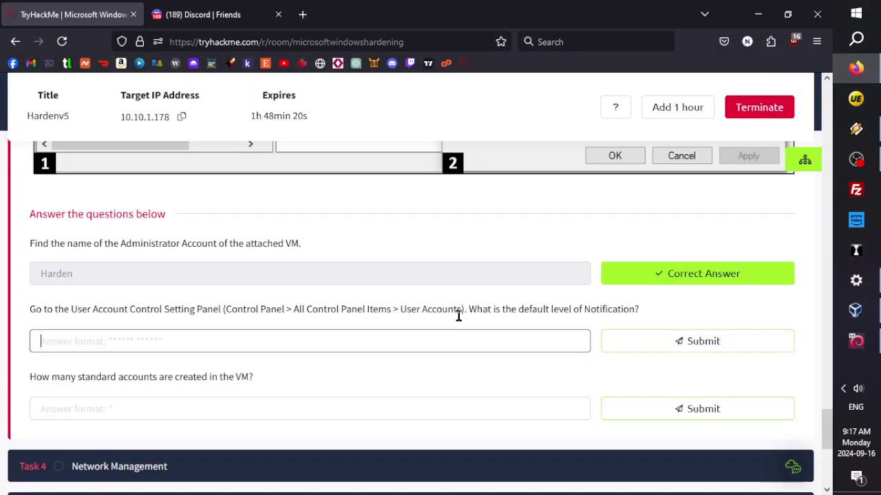
{"action": "type", "text": "Always Notify"}
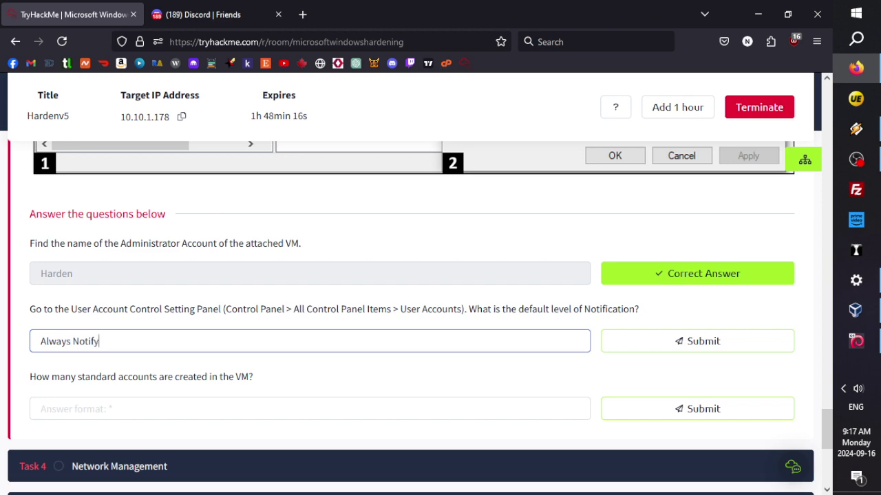
{"action": "key", "text": "Return"}
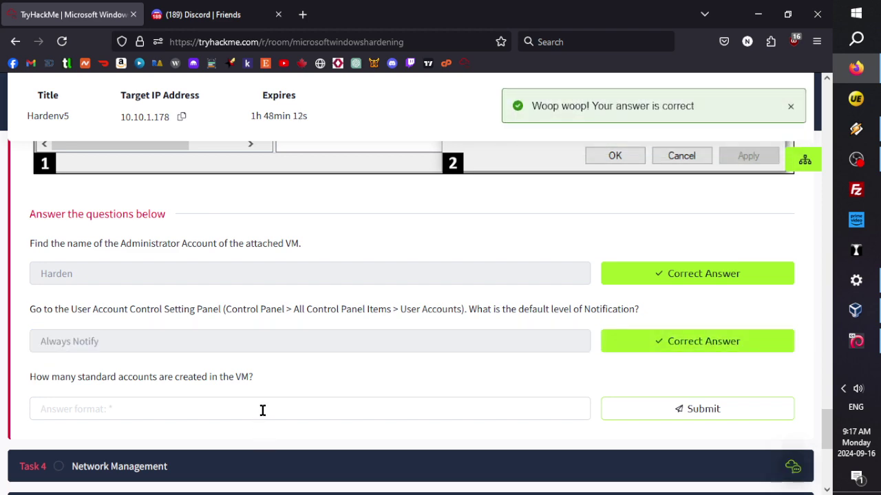
{"action": "key", "text": "alt+Tab"}
Close UAC settings, submit 5 standard accounts, clear the rejected answer, and recheck the VM
{"action": "key", "text": "Escape"}
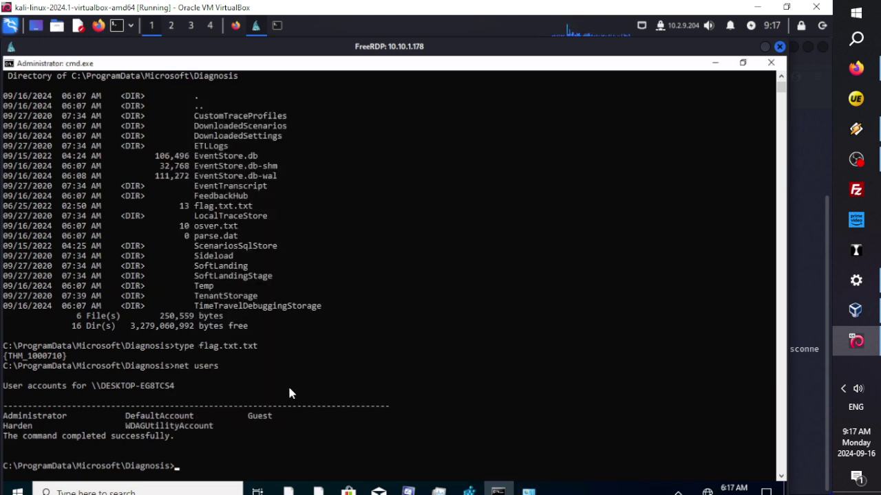
{"action": "left_click", "coordinate": [758, 7]}
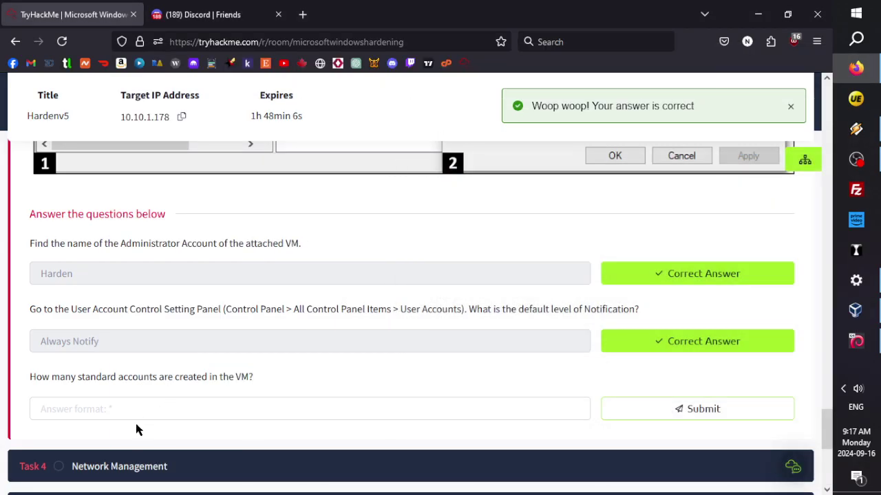
{"action": "left_click", "coordinate": [148, 408]}
{"action": "type", "text": "5"}
{"action": "key", "text": "Return"}
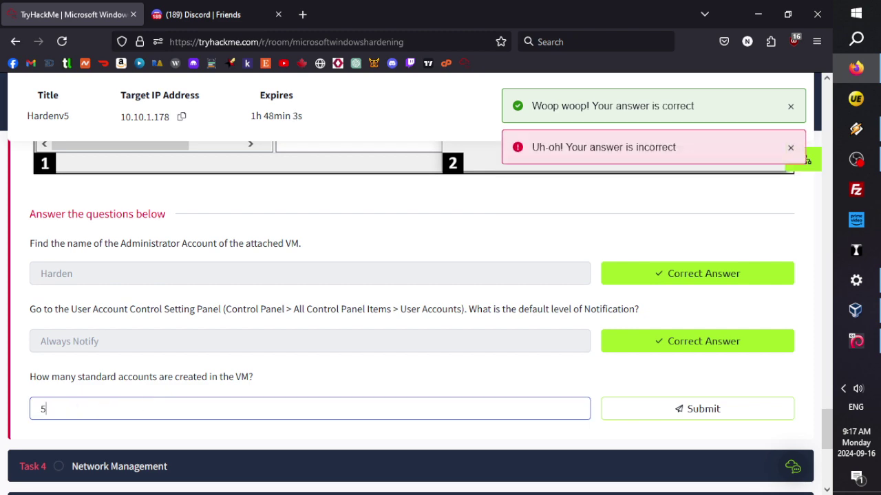
{"action": "left_click_drag", "start_coordinate": [128, 413], "coordinate": [2, 384]}
{"action": "key", "text": "BackSpace"}
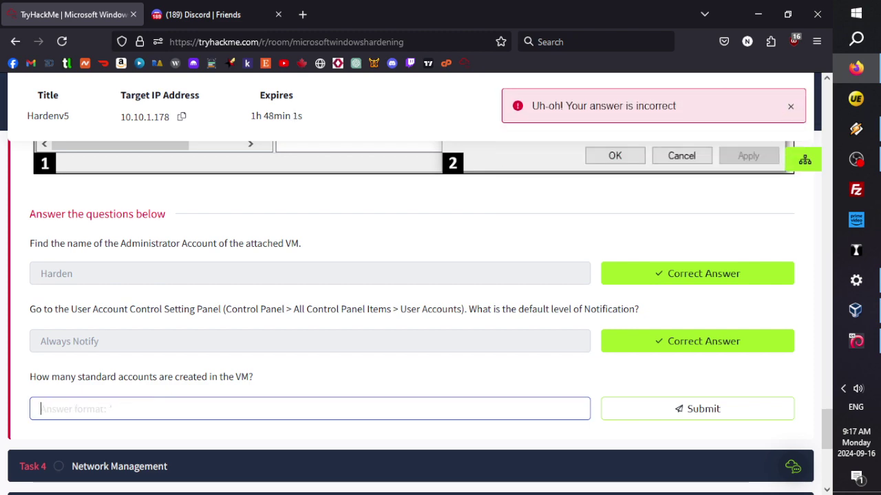
{"action": "key", "text": "alt+Tab"}
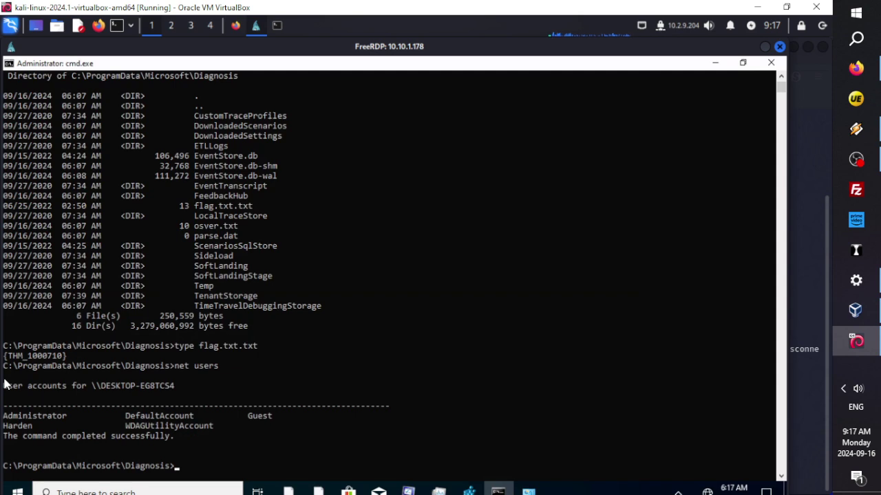
Try 4 and then 2 as the standard-account count, both rejected
{"action": "left_click", "coordinate": [758, 7]}
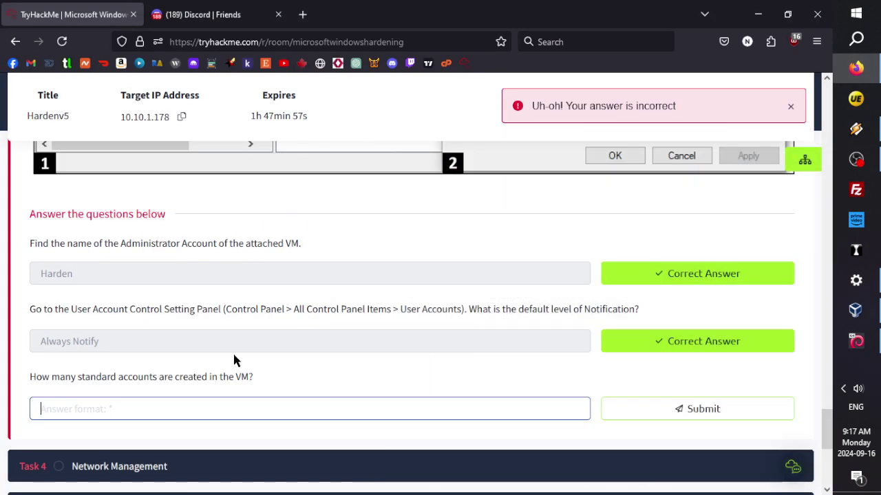
{"action": "type", "text": "4"}
{"action": "key", "text": "Return"}
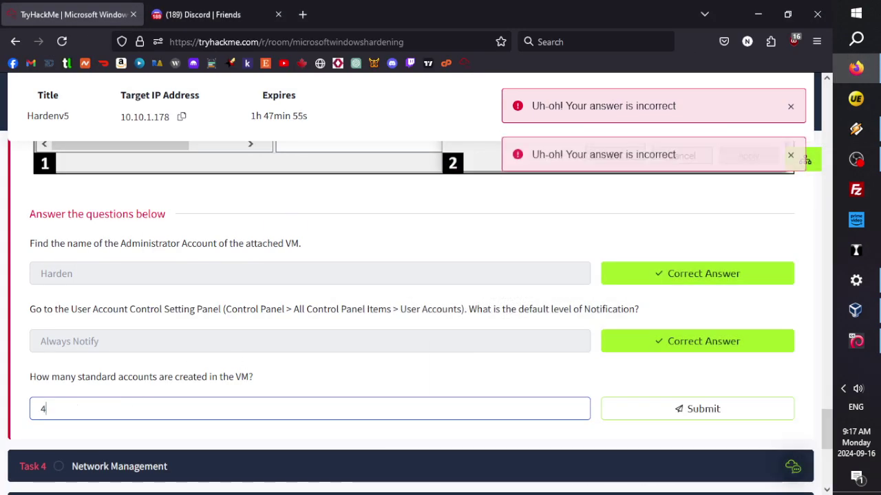
{"action": "key", "text": "BackSpace"}
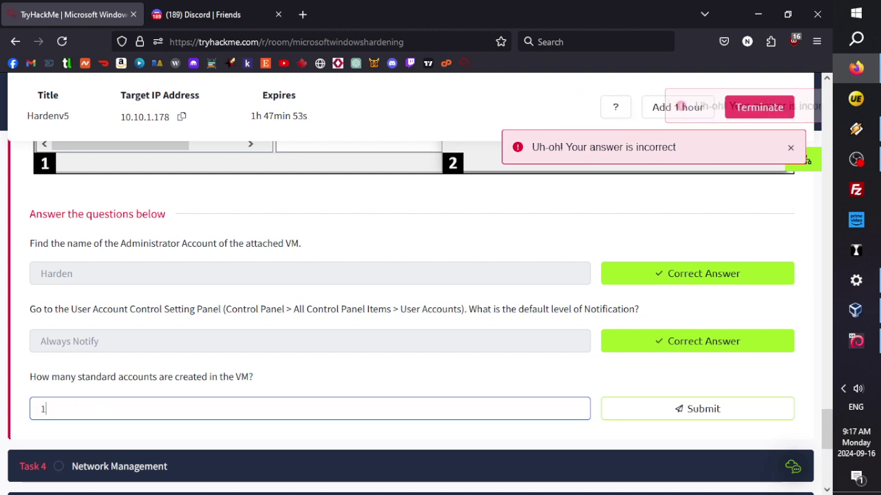
{"action": "type", "text": "2"}
{"action": "key", "text": "Return"}
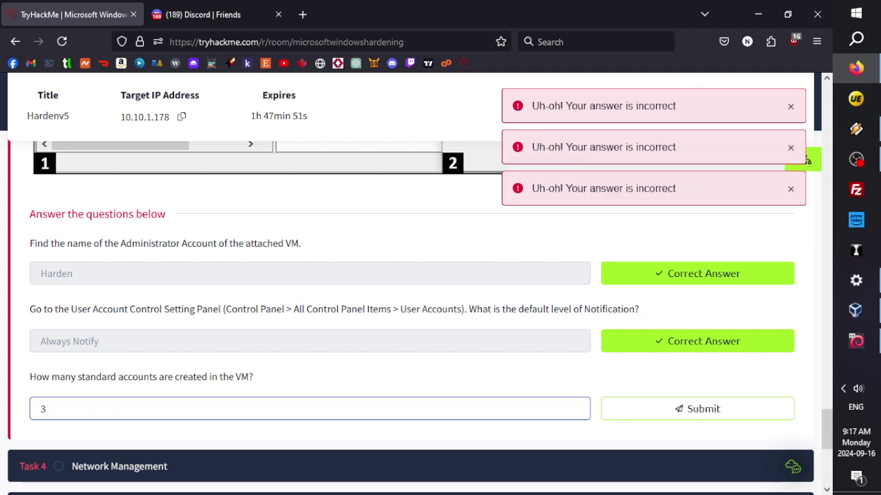
{"action": "key", "text": "Return"}
Guess 4, 5, 6 and 7 standard accounts, then recheck the VM's user account list
{"action": "type", "text": "4"}
{"action": "key", "text": "Return"}
{"action": "type", "text": "5"}
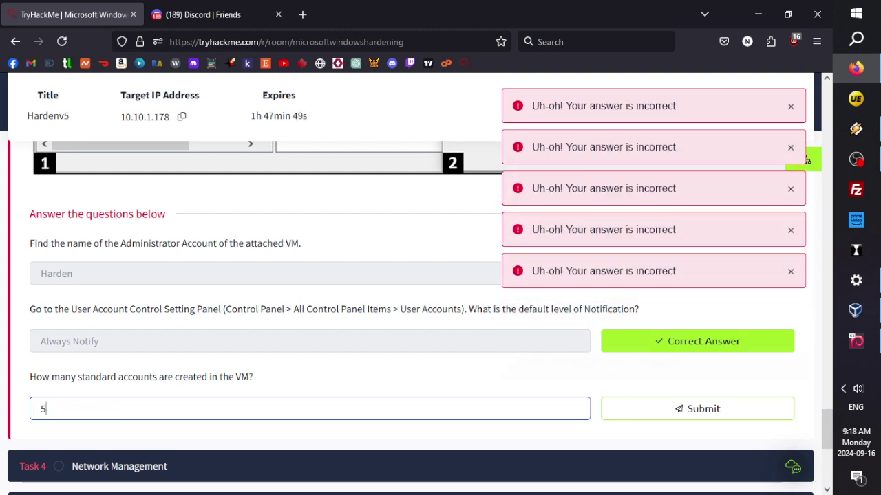
{"action": "key", "text": "Return"}
{"action": "type", "text": "6"}
{"action": "key", "text": "Return"}
{"action": "type", "text": "7"}
{"action": "key", "text": "Return"}
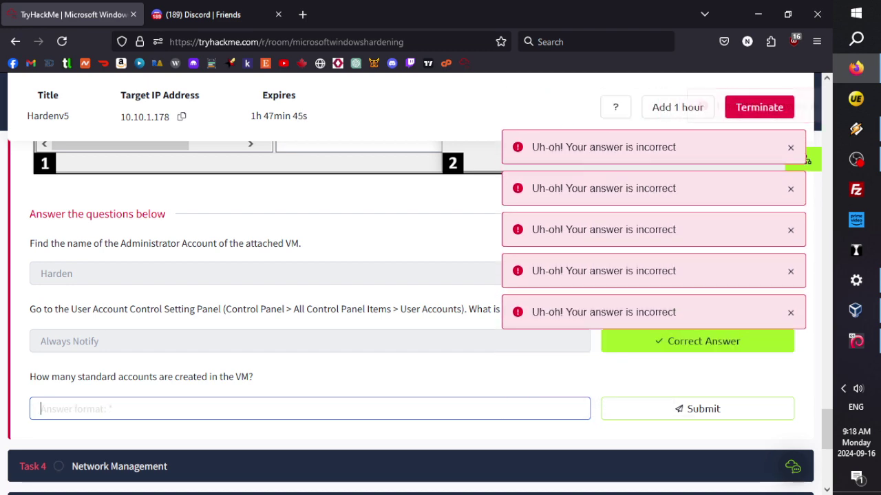
{"action": "key", "text": "alt+Tab"}
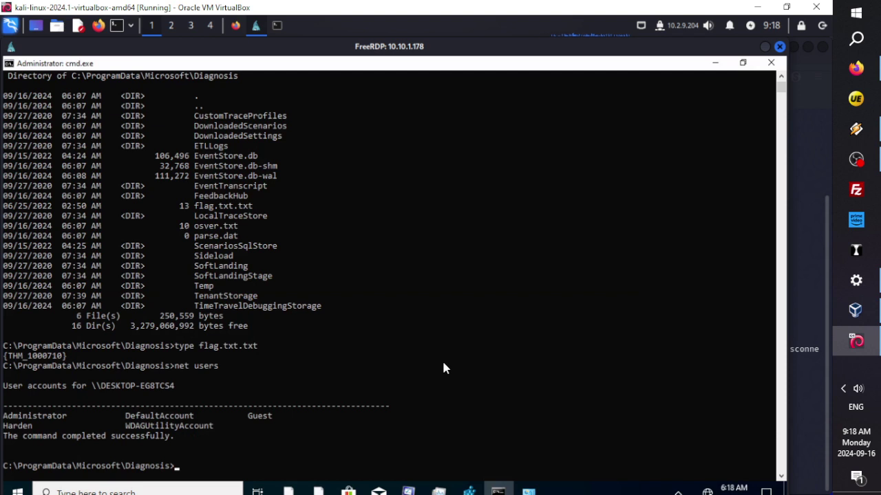
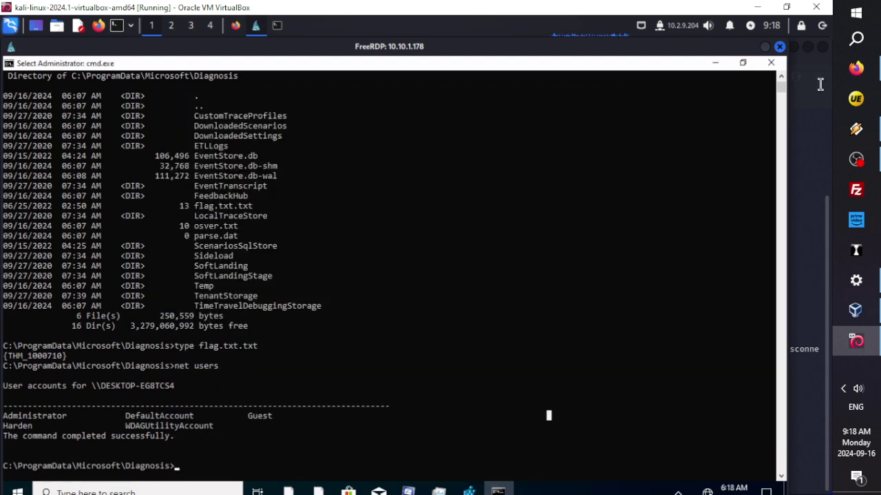
Submit 0 standard accounts as the TryHackMe answer, then go back to the VM's command prompt
{"action": "left_click", "coordinate": [856, 68]}
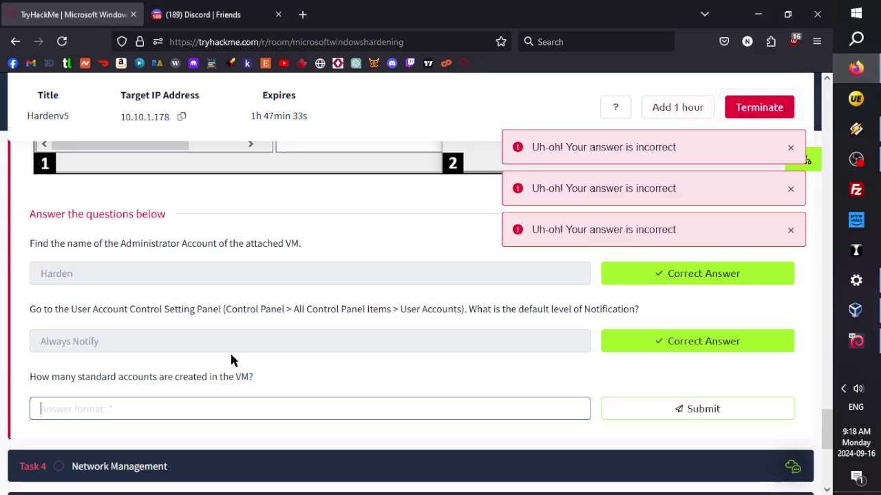
{"action": "type", "text": "0"}
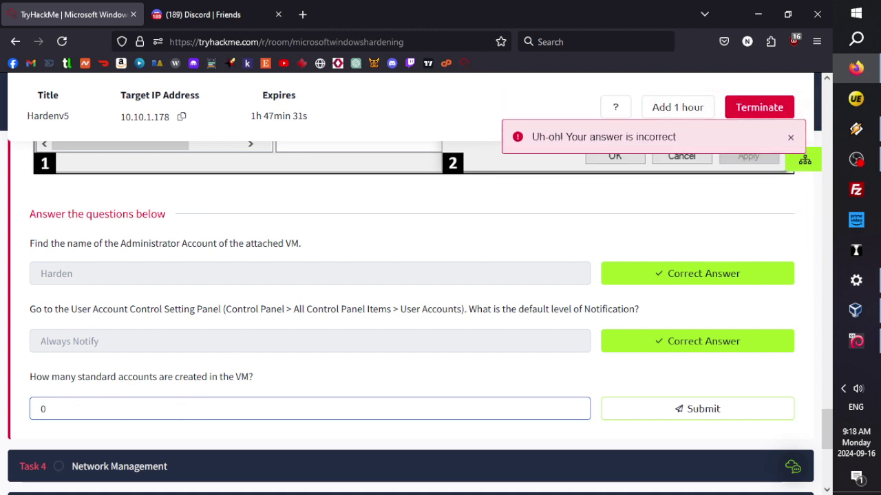
{"action": "key", "text": "Return"}
{"action": "scroll", "coordinate": [326, 410], "scroll_direction": "down", "scroll_amount": 2}
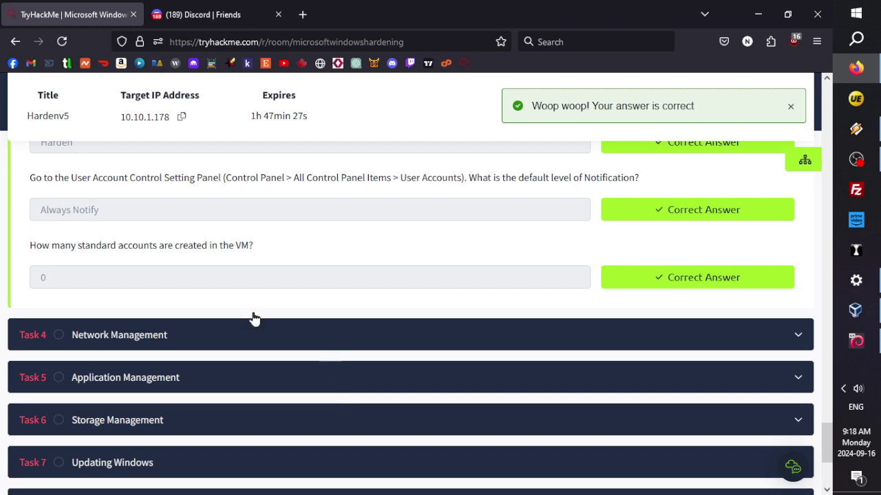
{"action": "key", "text": "alt+Tab"}
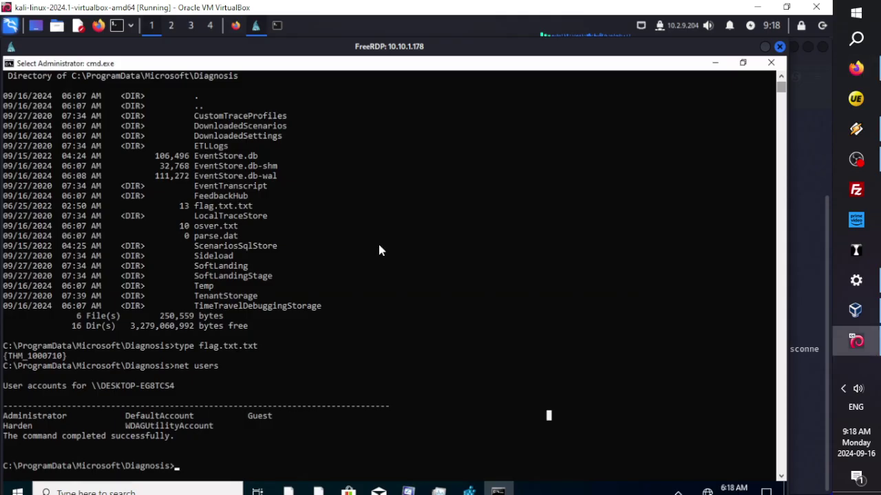
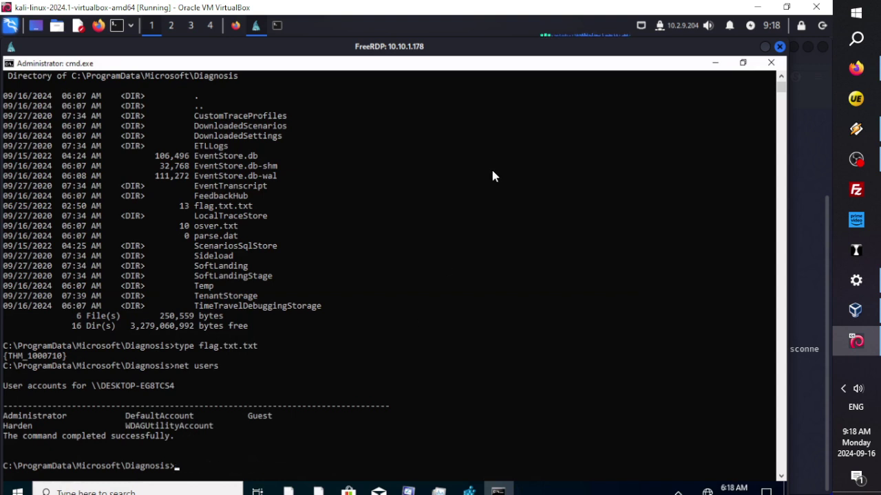
Minimize the remote Windows session to bring back the TryHackMe room page
{"action": "left_click", "coordinate": [757, 7]}
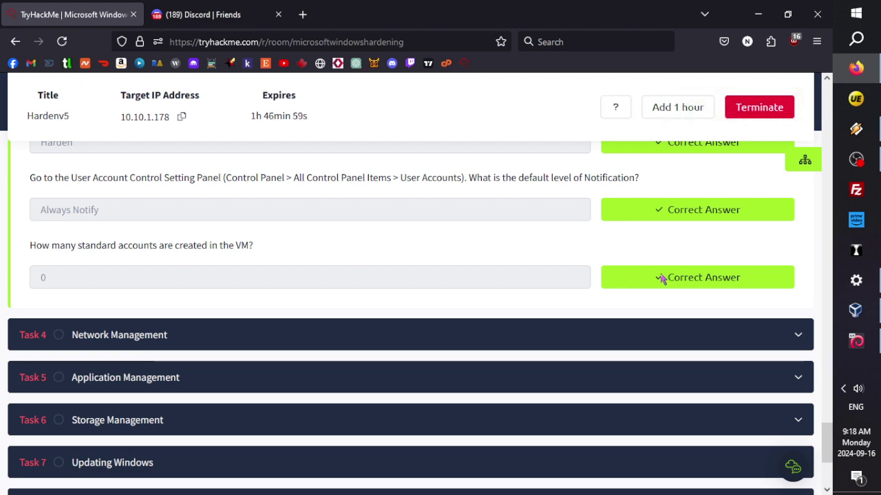
Review the Task 3 screenshots, then expand Task 4 Network Management
{"action": "scroll", "coordinate": [46, 268], "scroll_direction": "up", "scroll_amount": 3}
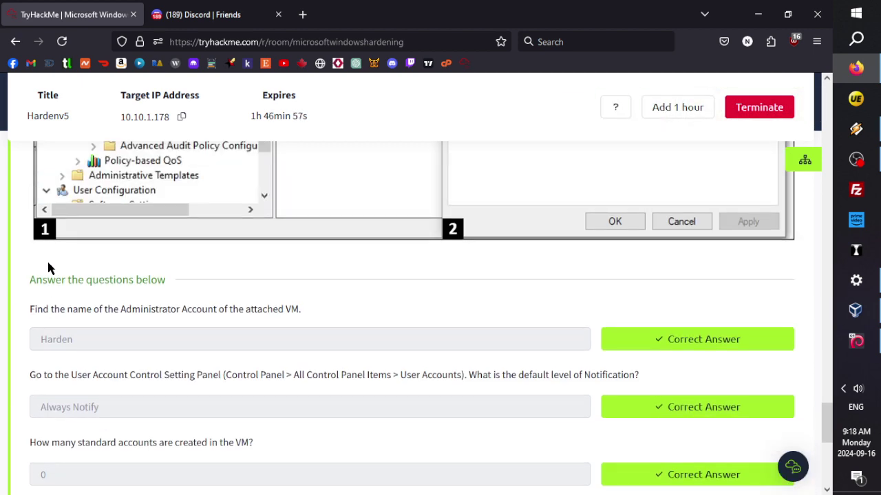
{"action": "scroll", "coordinate": [51, 263], "scroll_direction": "up", "scroll_amount": 2}
{"action": "scroll", "coordinate": [53, 264], "scroll_direction": "up", "scroll_amount": 1}
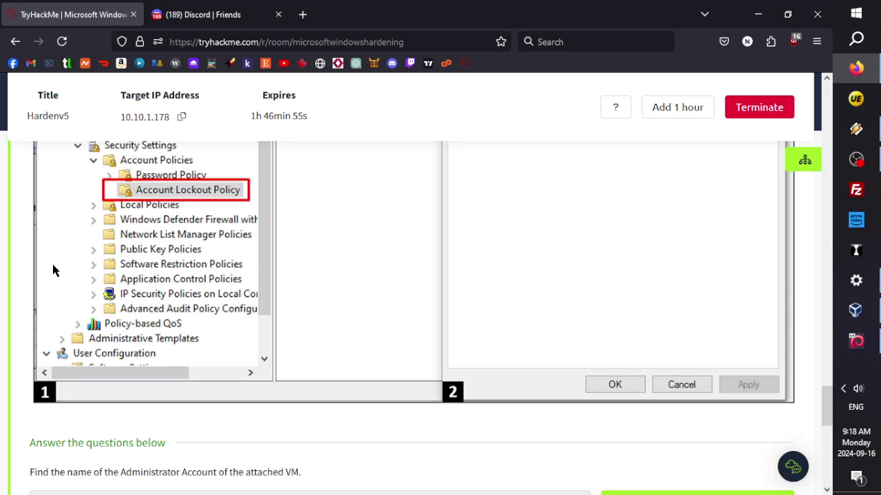
{"action": "scroll", "coordinate": [53, 270], "scroll_direction": "up", "scroll_amount": 1}
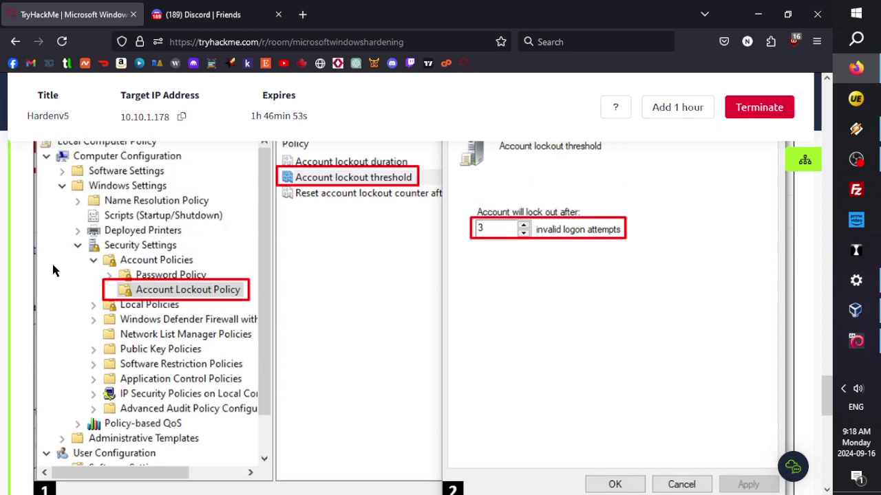
{"action": "scroll", "coordinate": [53, 271], "scroll_direction": "down", "scroll_amount": 7}
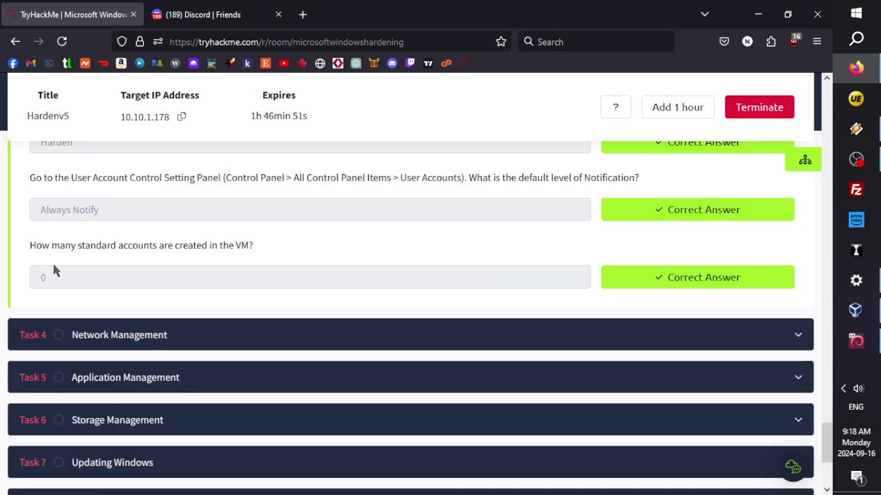
{"action": "left_click", "coordinate": [157, 336]}
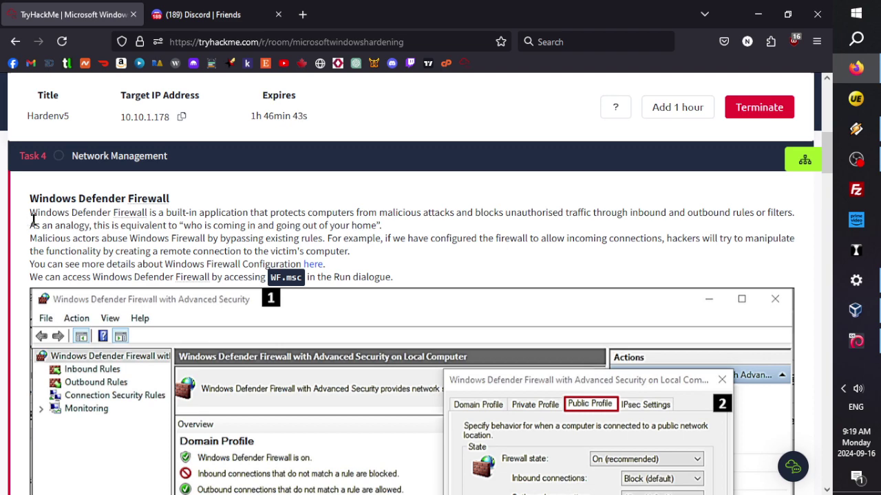
Scroll through Task 4's guidance on firewall profiles and disabling unused networking devices
{"action": "scroll", "coordinate": [582, 232], "scroll_direction": "down", "scroll_amount": 5}
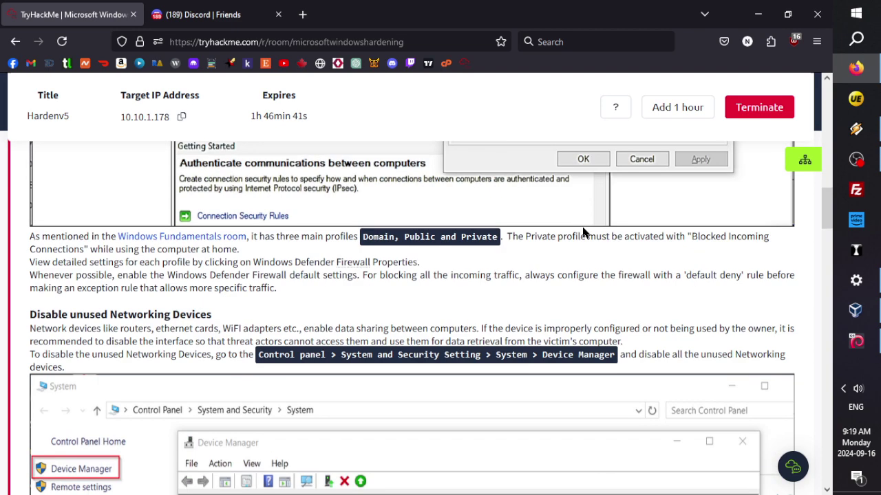
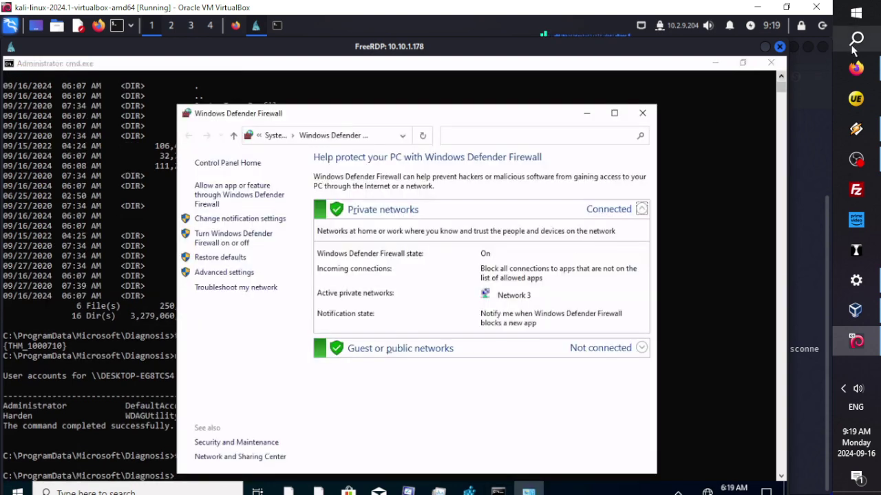
Back in the TryHackMe Windows Hardening room, scroll to the Task 4 questions and select the active-firewall-profile answer field
{"action": "key", "text": "alt+Tab"}
{"action": "scroll", "coordinate": [417, 339], "scroll_direction": "down", "scroll_amount": 15}
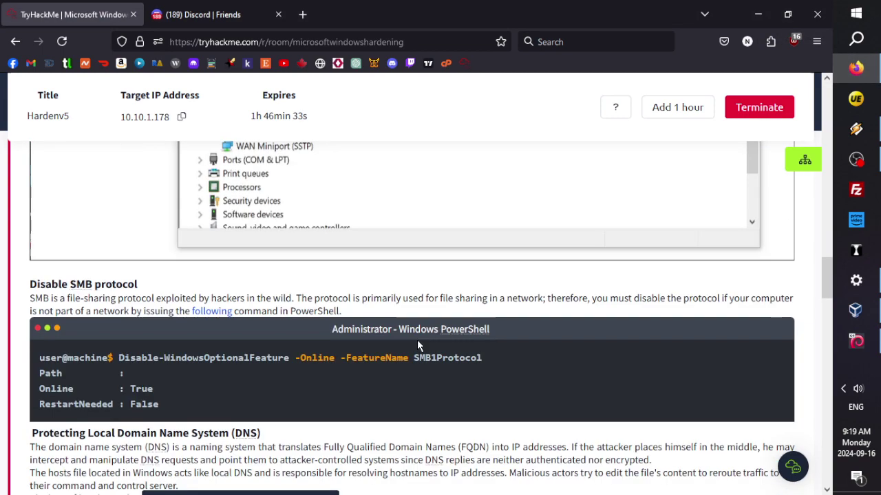
{"action": "scroll", "coordinate": [416, 341], "scroll_direction": "up", "scroll_amount": 10}
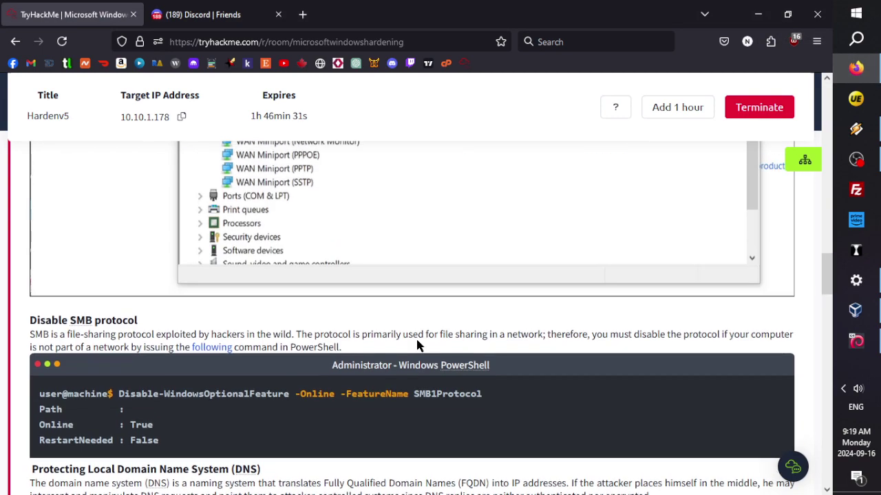
{"action": "scroll", "coordinate": [416, 346], "scroll_direction": "up", "scroll_amount": 4}
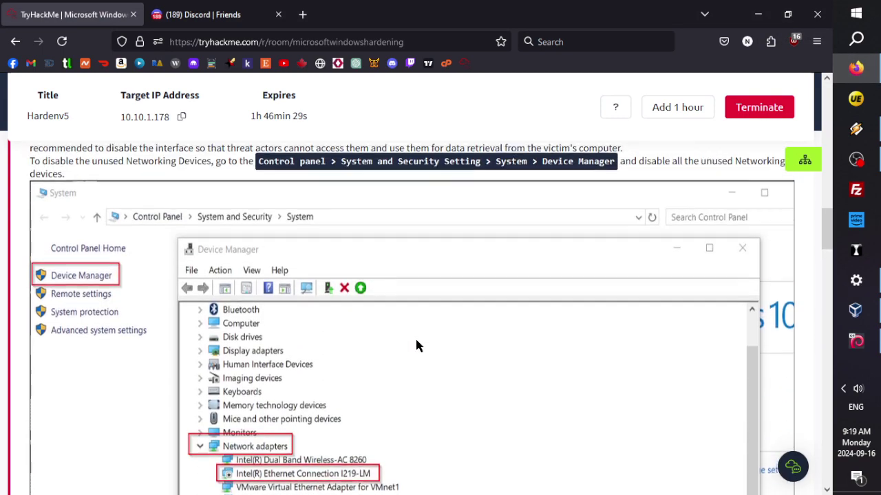
{"action": "scroll", "coordinate": [415, 337], "scroll_direction": "down", "scroll_amount": 14}
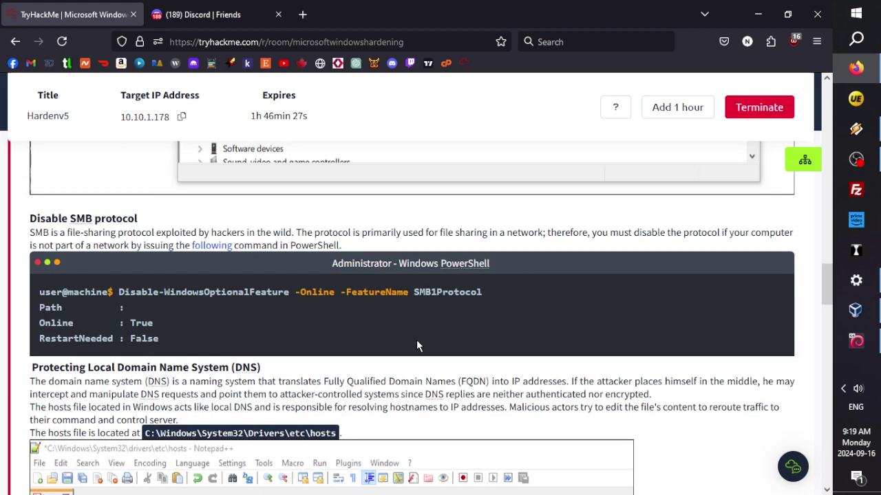
{"action": "scroll", "coordinate": [416, 344], "scroll_direction": "down", "scroll_amount": 4}
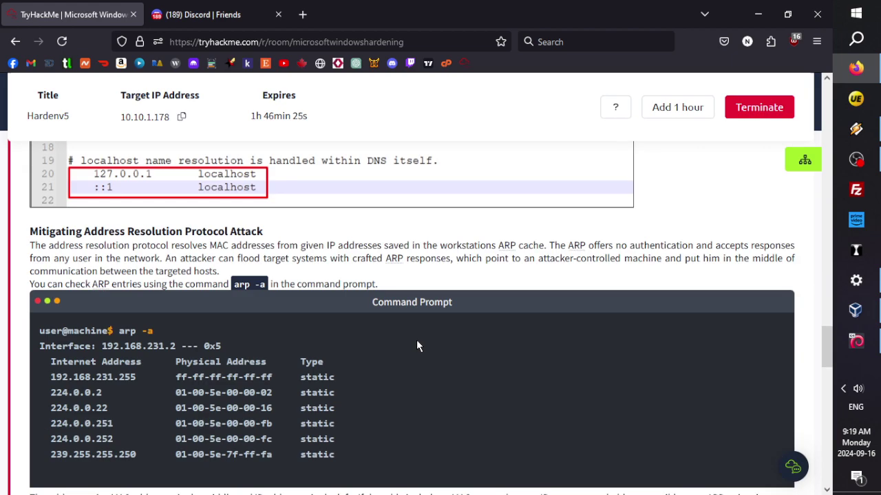
{"action": "scroll", "coordinate": [418, 346], "scroll_direction": "down", "scroll_amount": 4}
{"action": "scroll", "coordinate": [417, 346], "scroll_direction": "down", "scroll_amount": 4}
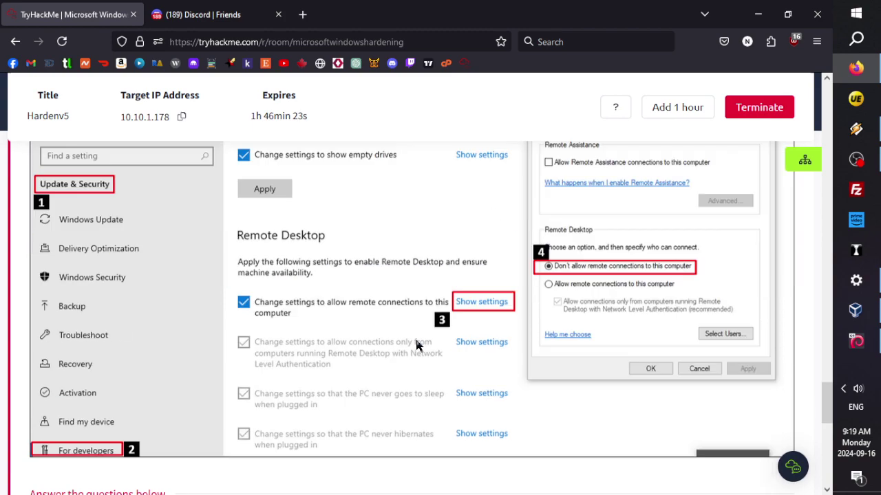
{"action": "scroll", "coordinate": [417, 346], "scroll_direction": "up", "scroll_amount": 4}
{"action": "scroll", "coordinate": [418, 346], "scroll_direction": "down", "scroll_amount": 4}
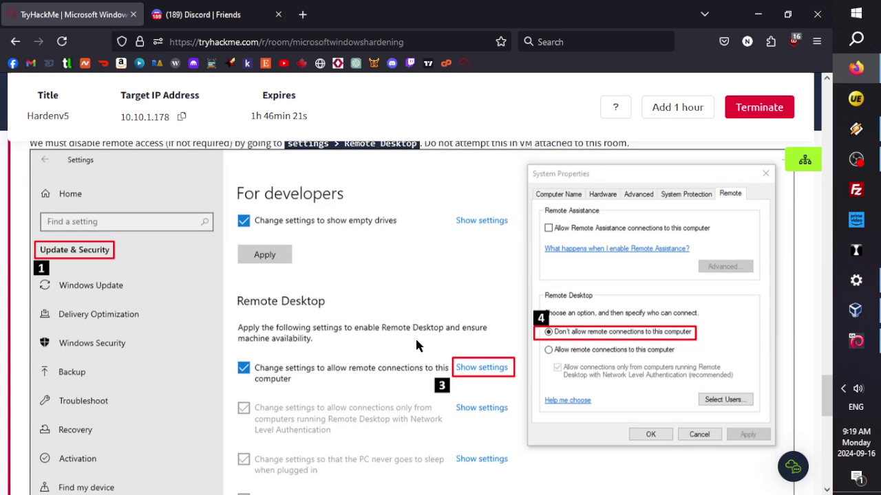
{"action": "scroll", "coordinate": [416, 346], "scroll_direction": "down", "scroll_amount": 10}
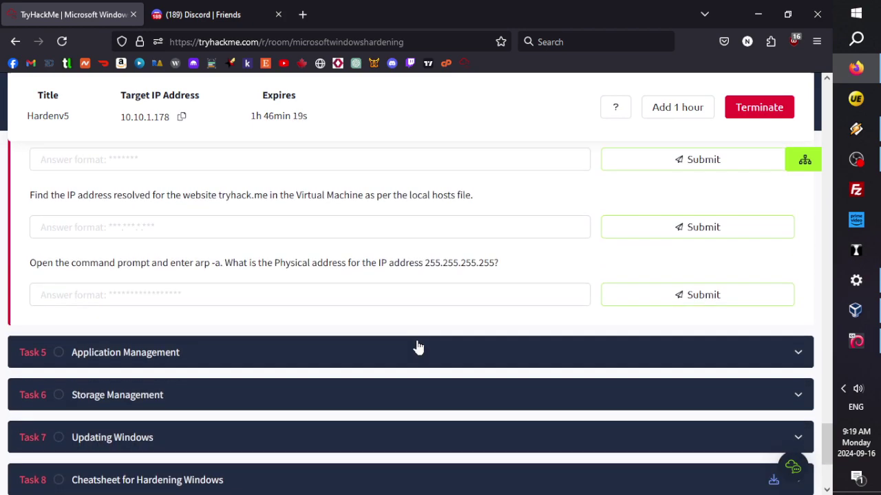
{"action": "scroll", "coordinate": [416, 345], "scroll_direction": "up", "scroll_amount": 1}
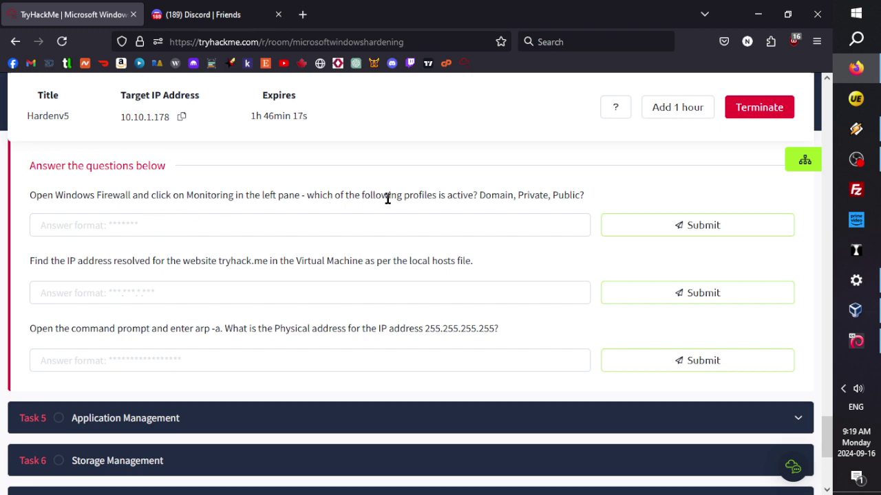
{"action": "left_click", "coordinate": [441, 226]}
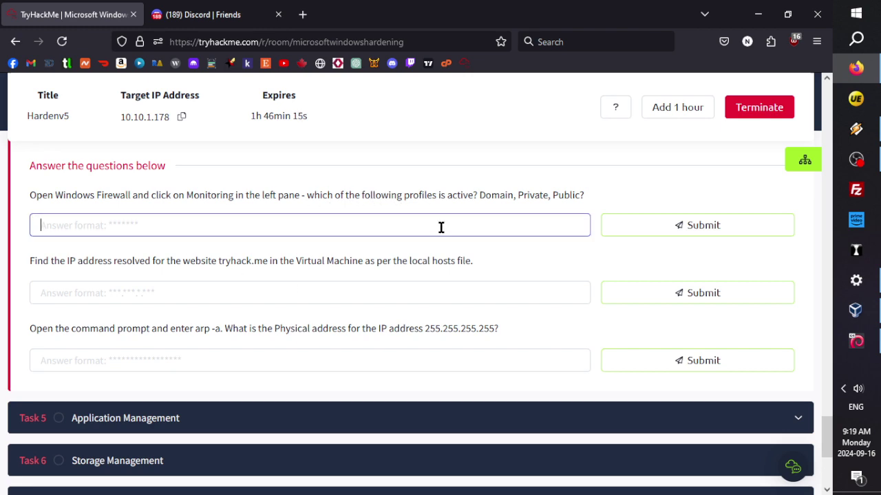
Bring the remote VM's Windows Defender Firewall overview forward, showing Private networks connected and the firewall On
{"action": "key", "text": "alt+Tab"}
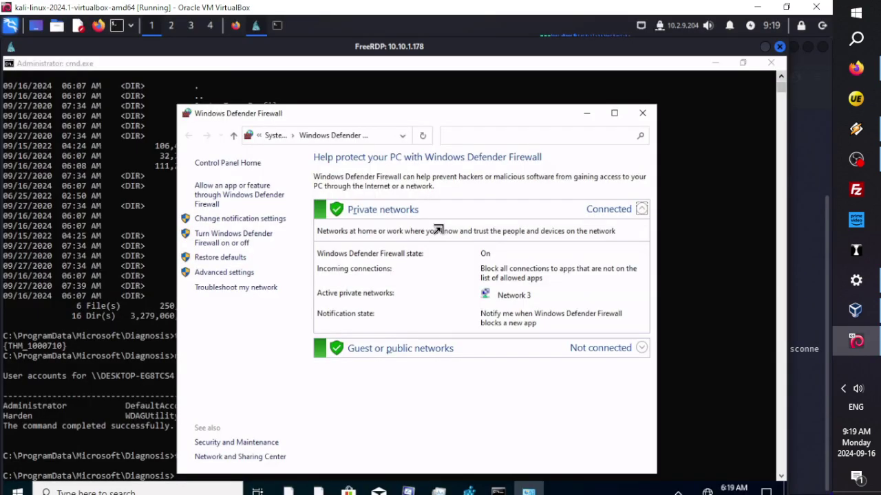
{"action": "left_click", "coordinate": [860, 68]}
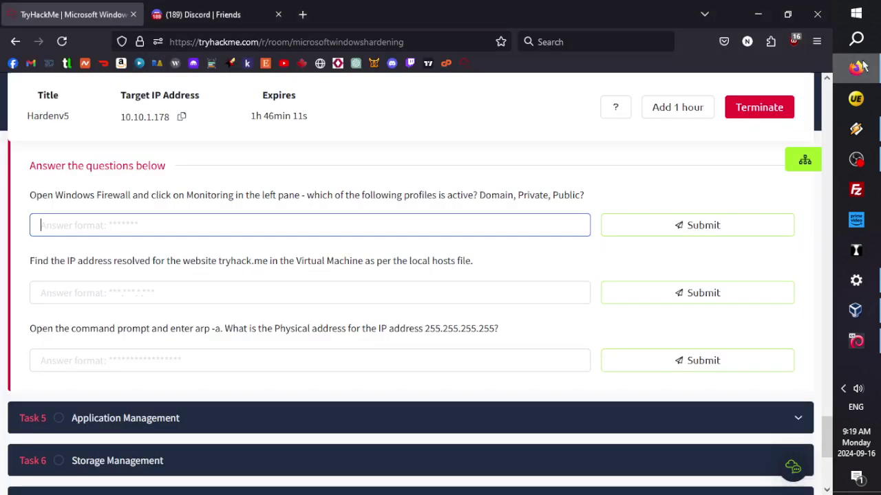
{"action": "left_click", "coordinate": [861, 67]}
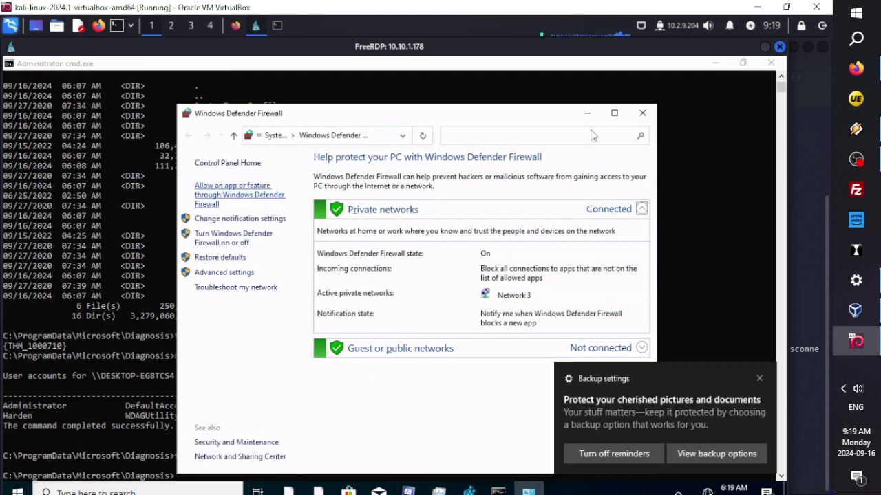
Maximize Windows Defender Firewall and go to 'Allow an app or feature through Windows Defender Firewall'
{"action": "left_click", "coordinate": [614, 112]}
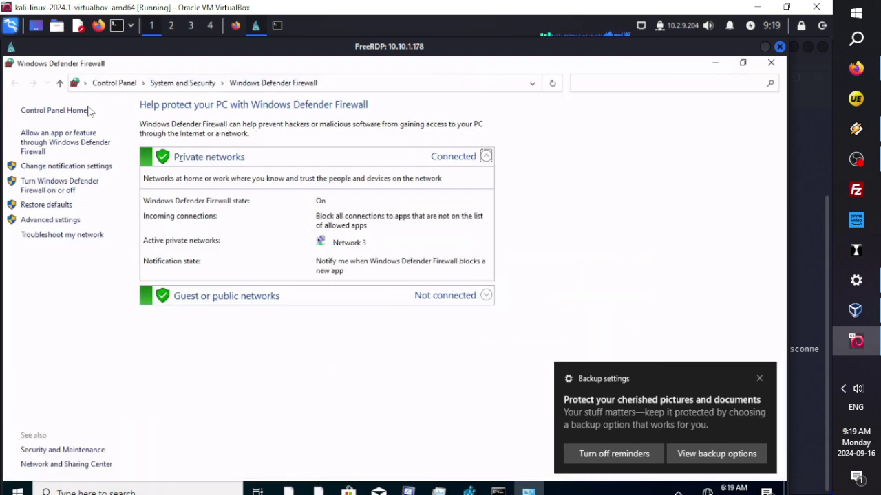
{"action": "left_click", "coordinate": [69, 143]}
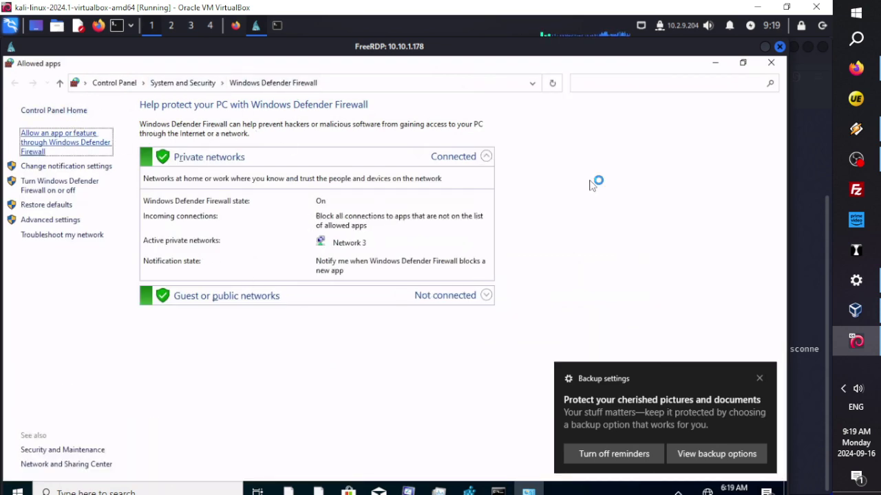
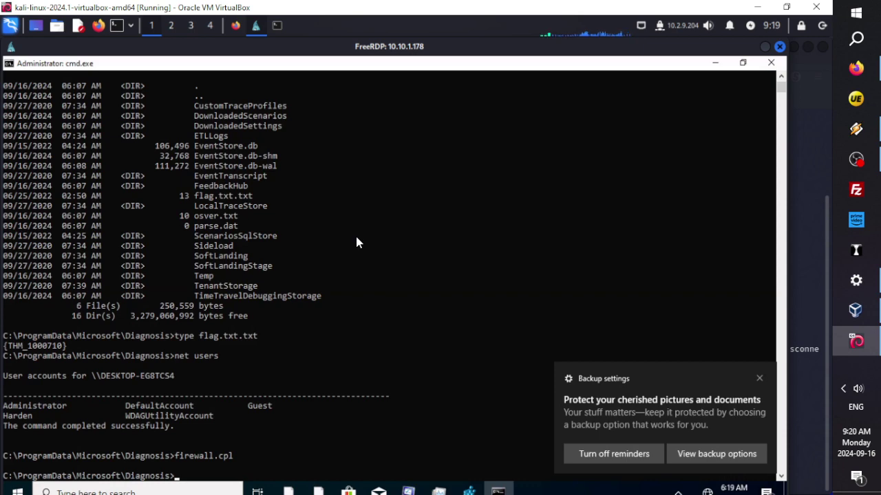
Search the Start menu for "fire" to find Windows Defender Firewall settings
{"action": "key", "text": "super"}
{"action": "type", "text": "fire"}
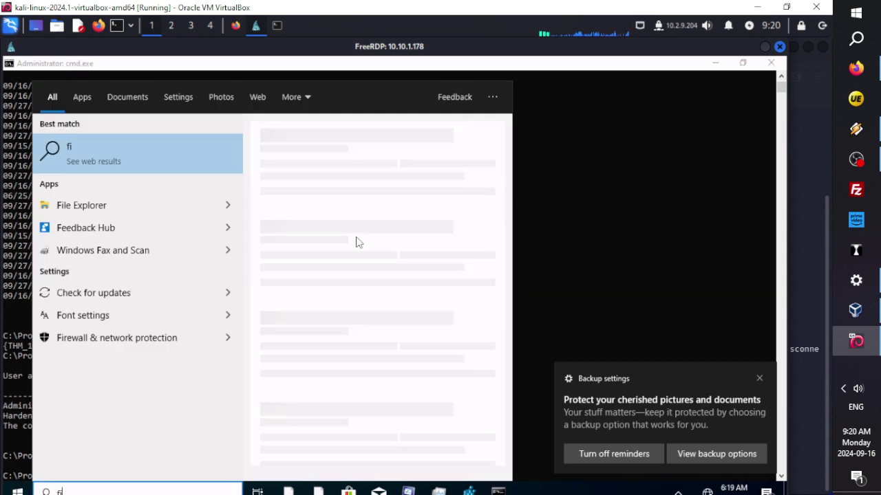
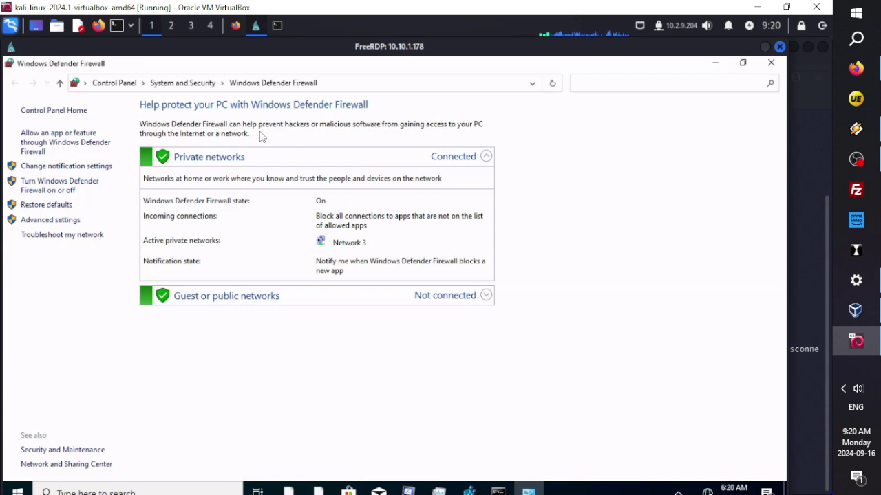
Recheck the Private networks details against the TryHackMe question page
{"action": "left_click", "coordinate": [236, 165]}
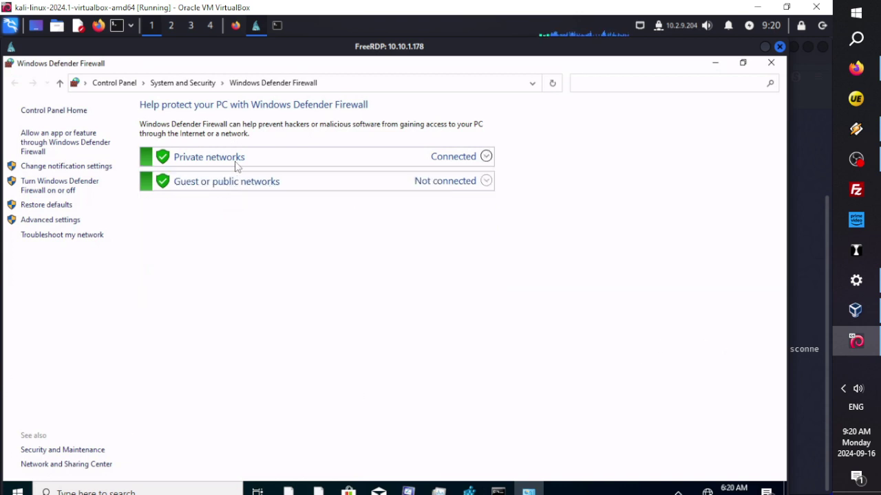
{"action": "left_click", "coordinate": [236, 165]}
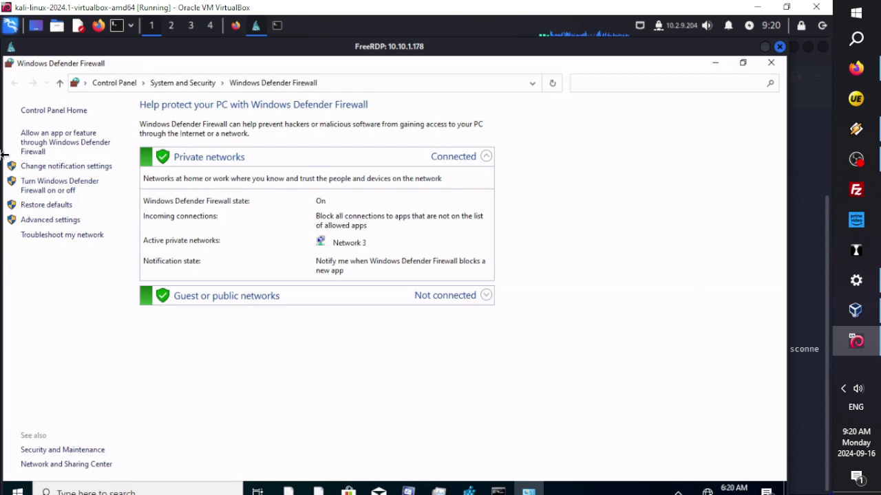
{"action": "left_click", "coordinate": [856, 68]}
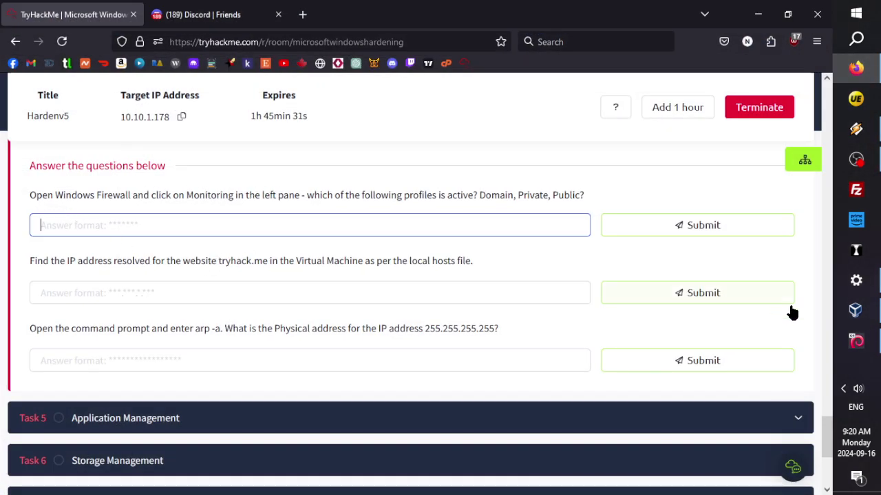
{"action": "left_click", "coordinate": [856, 340]}
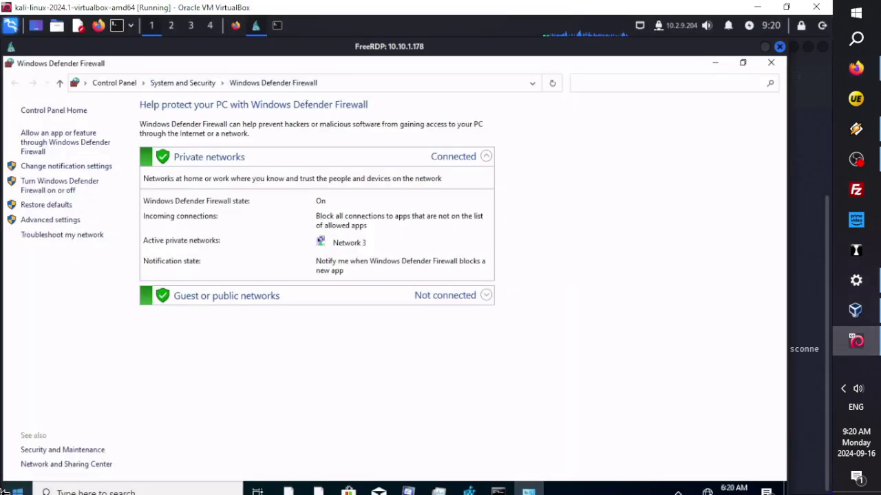
Search 'firewall' in the remote Windows Start menu and open Firewall & network protection
{"action": "key", "text": "super"}
{"action": "type", "text": "fire"}
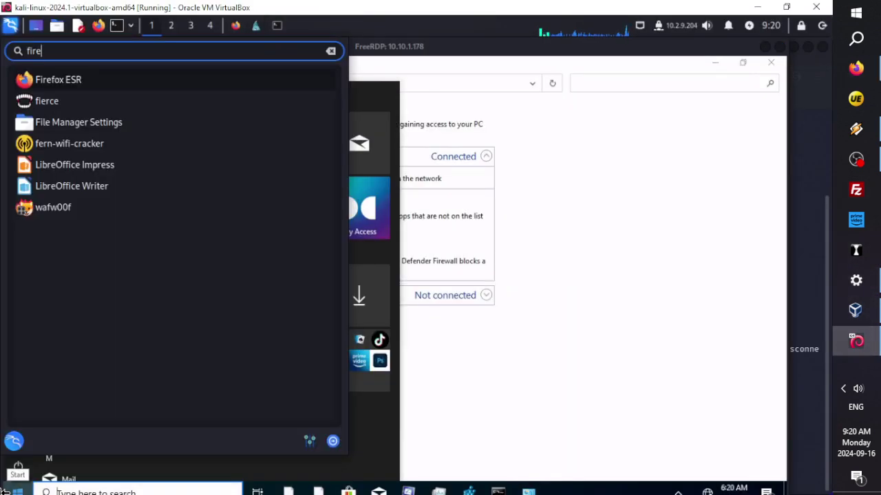
{"action": "type", "text": "wal"}
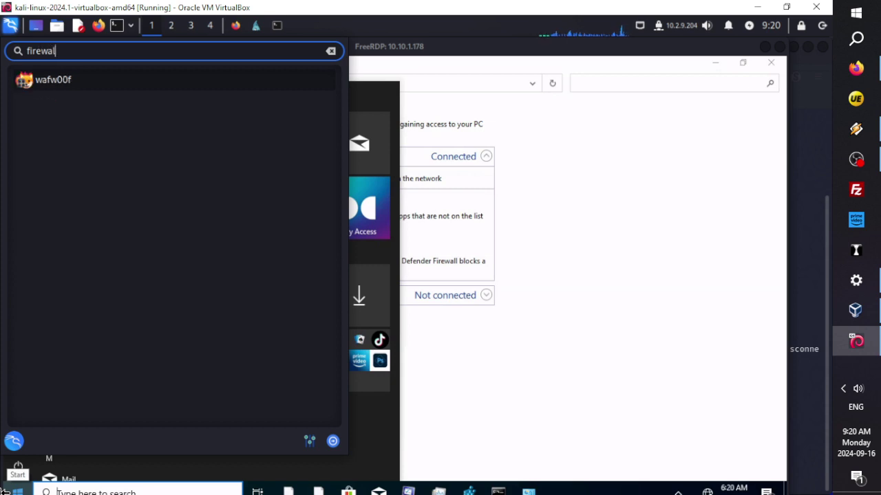
{"action": "key", "text": "BackSpace"}
{"action": "key", "text": "BackSpace"}
{"action": "key", "text": "BackSpace"}
{"action": "key", "text": "BackSpace"}
{"action": "key", "text": "BackSpace"}
{"action": "key", "text": "BackSpace"}
{"action": "key", "text": "BackSpace"}
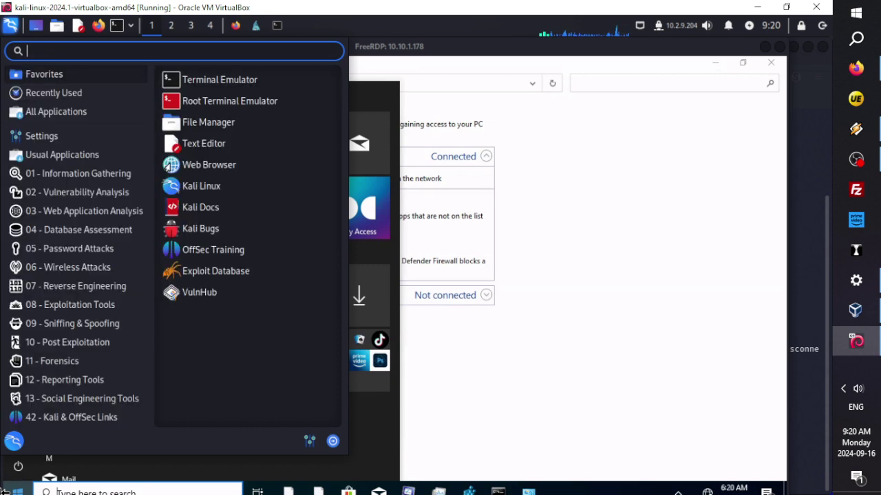
{"action": "left_click", "coordinate": [464, 401]}
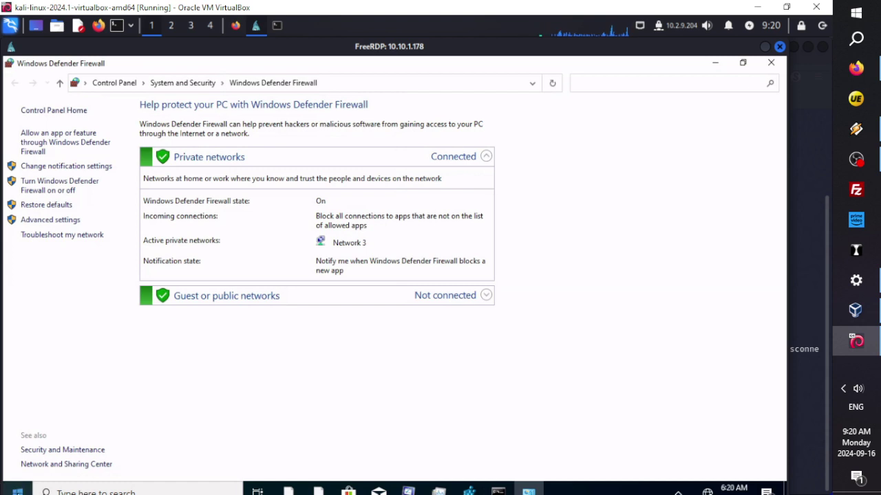
{"action": "left_click", "coordinate": [17, 491]}
{"action": "type", "text": "firewall"}
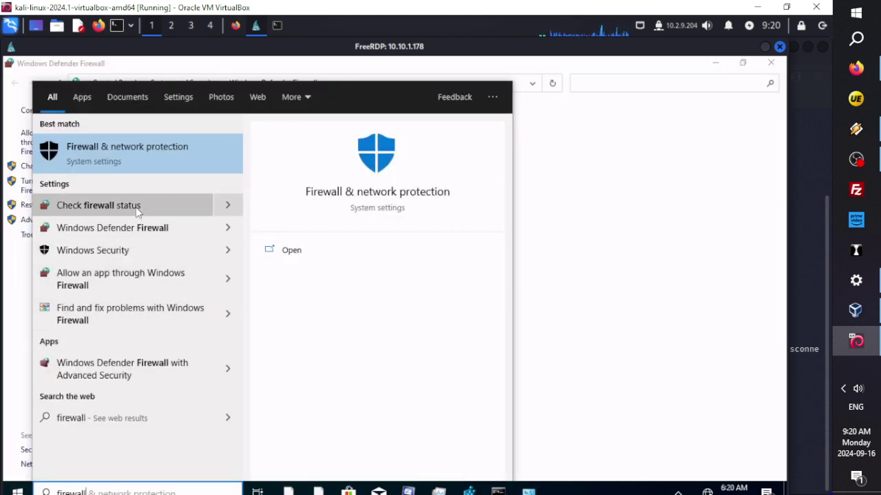
{"action": "left_click", "coordinate": [139, 147]}
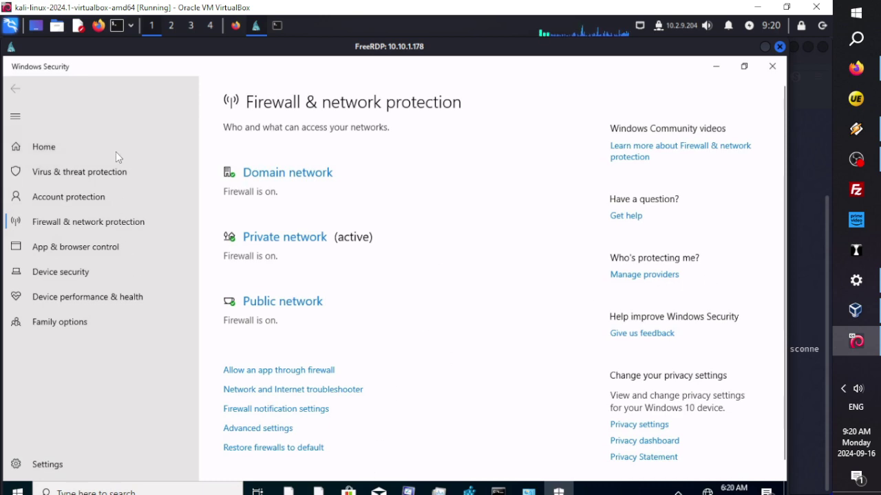
Confirm the Private network is the active profile, then end the FreeRDP session
{"action": "left_click", "coordinate": [861, 72]}
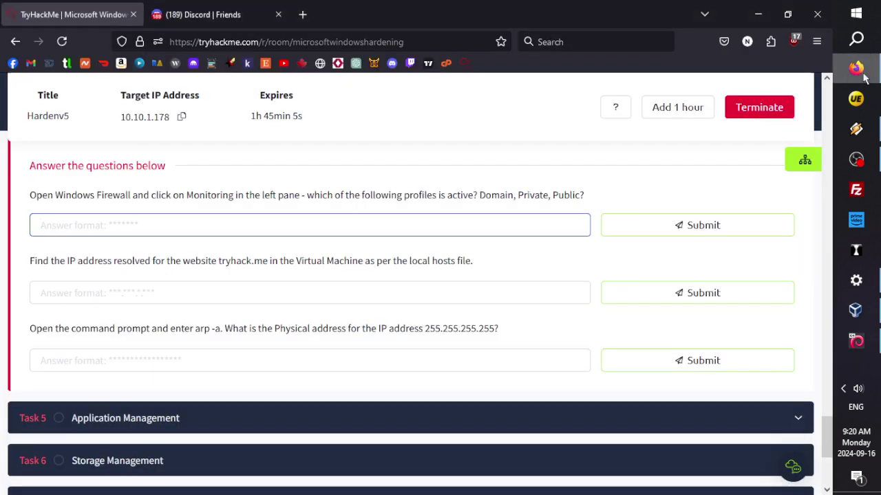
{"action": "left_click", "coordinate": [864, 77]}
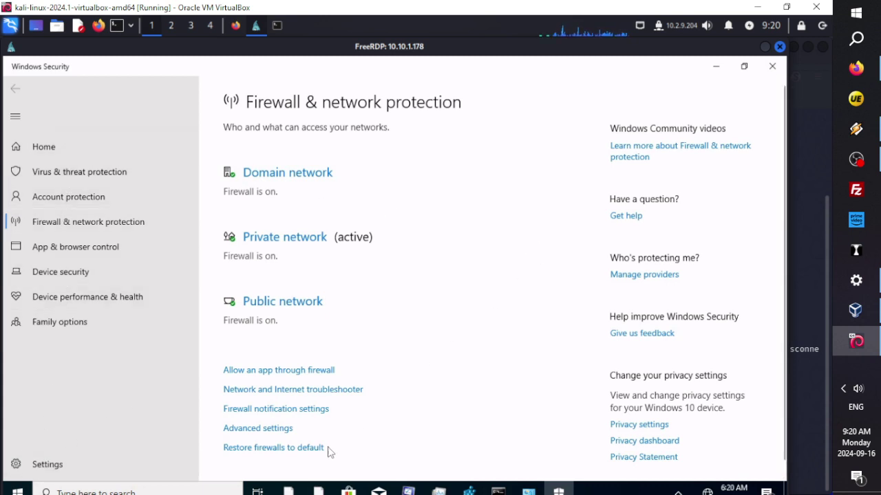
{"action": "left_click", "coordinate": [290, 238]}
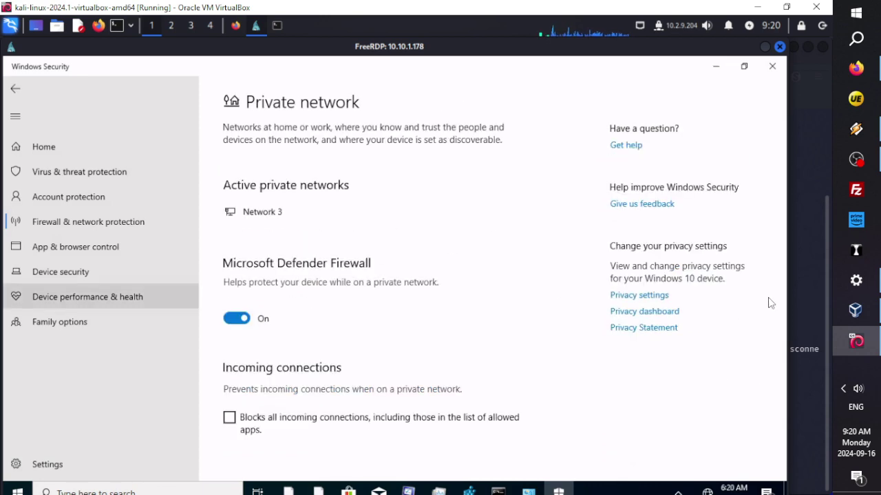
{"action": "left_click", "coordinate": [779, 47]}
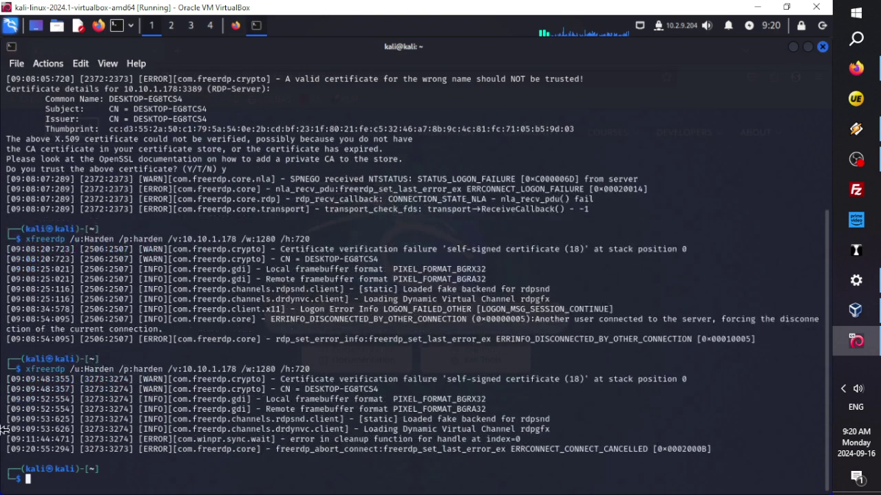
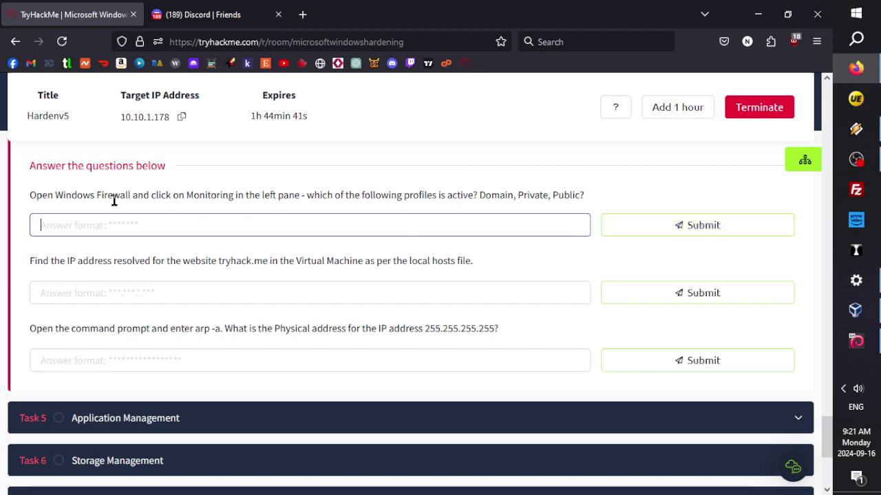
Open the target machine's split view in the TryHackMe room, revealing its connection error
{"action": "left_click", "coordinate": [855, 341]}
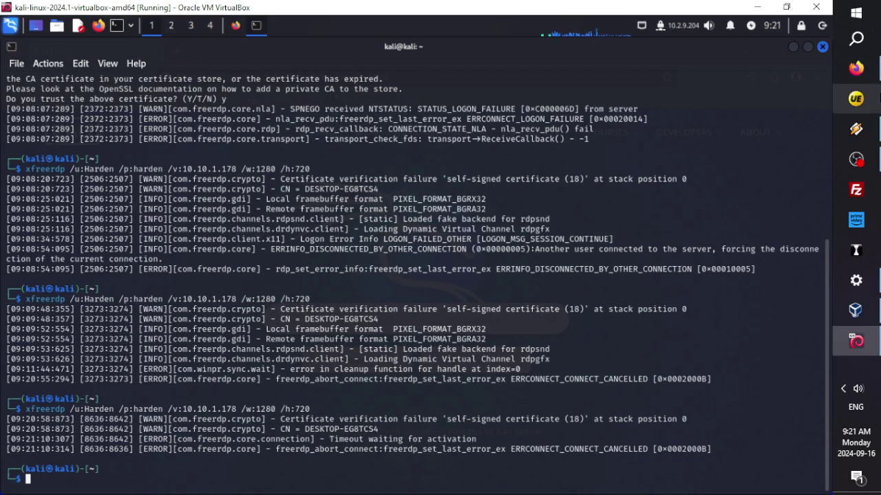
{"action": "left_click", "coordinate": [856, 68]}
{"action": "scroll", "coordinate": [203, 261], "scroll_direction": "up", "scroll_amount": 20}
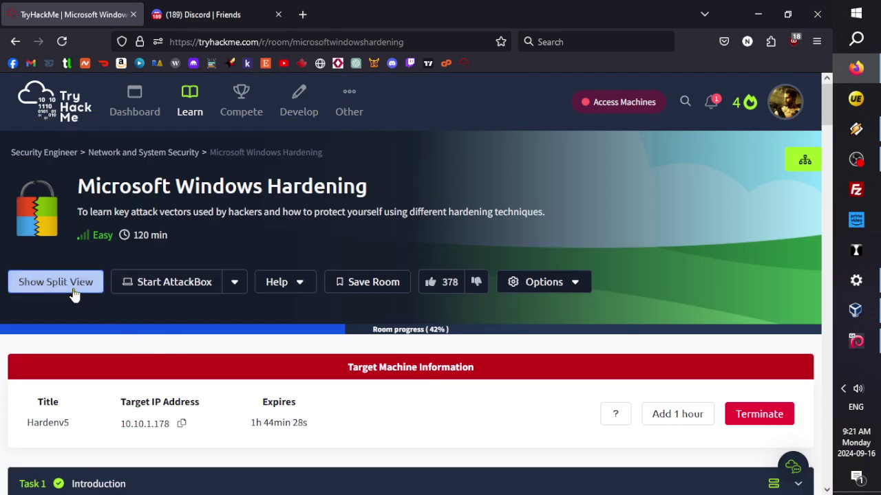
{"action": "left_click", "coordinate": [72, 291]}
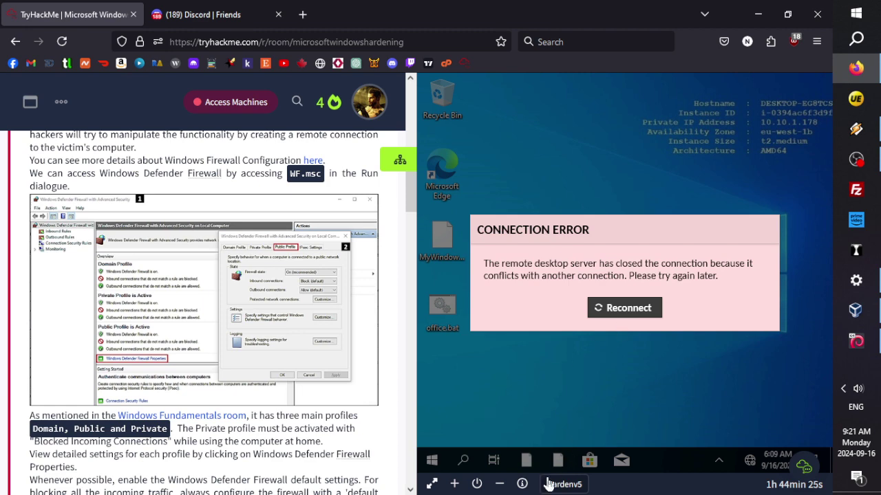
Rerun the previous xfreerdp connection to 10.10.1.178 from the Kali terminal
{"action": "left_click", "coordinate": [871, 341]}
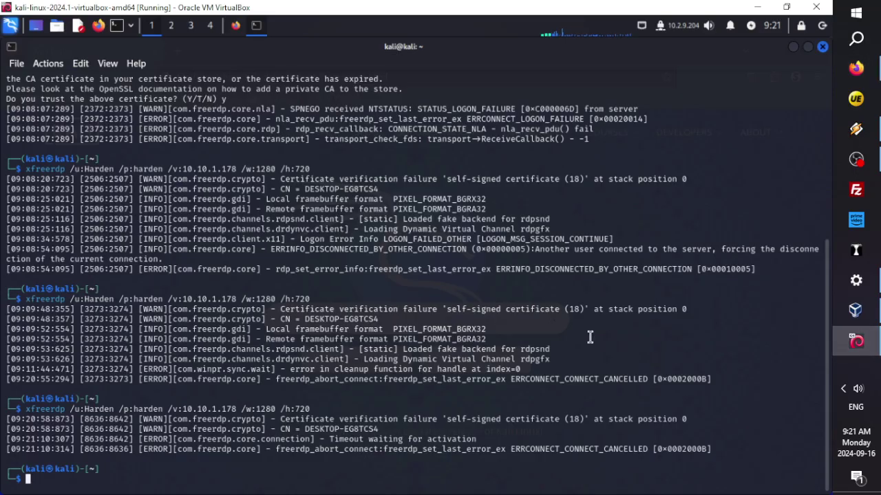
{"action": "key", "text": "Up"}
{"action": "key", "text": "Return"}
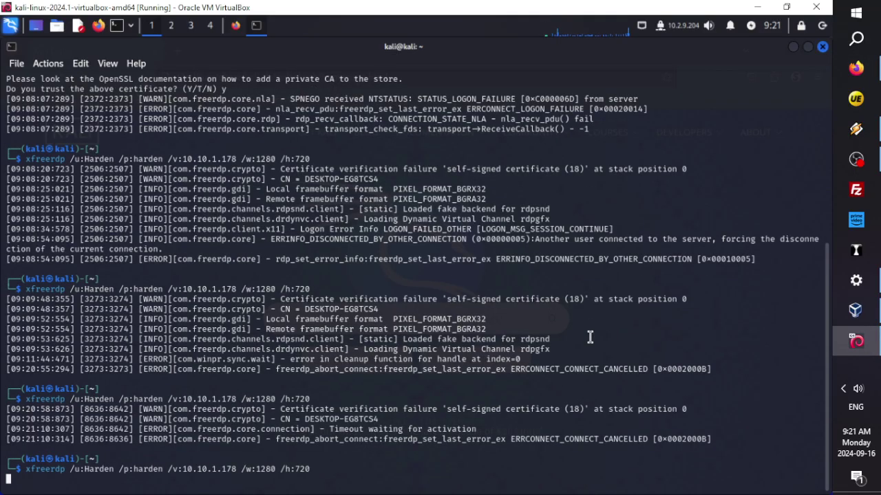
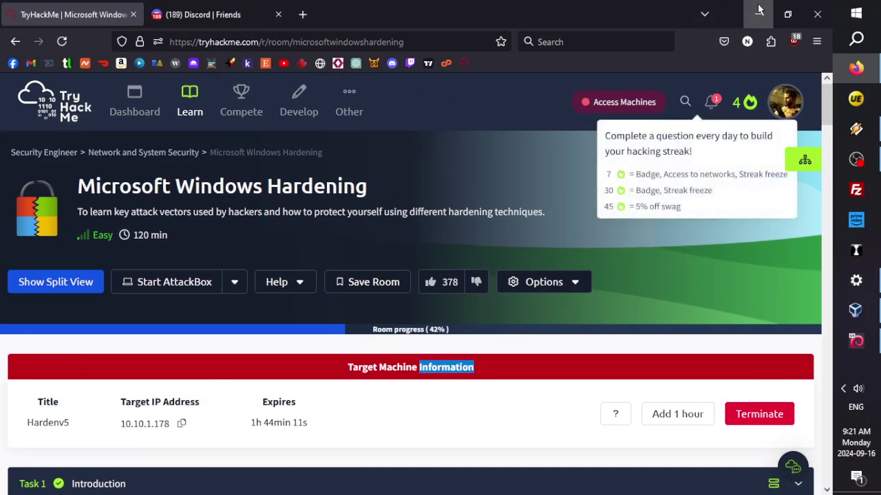
On the Windows VM, go from Firewall & network protection to the advanced firewall settings
{"action": "left_click", "coordinate": [856, 343]}
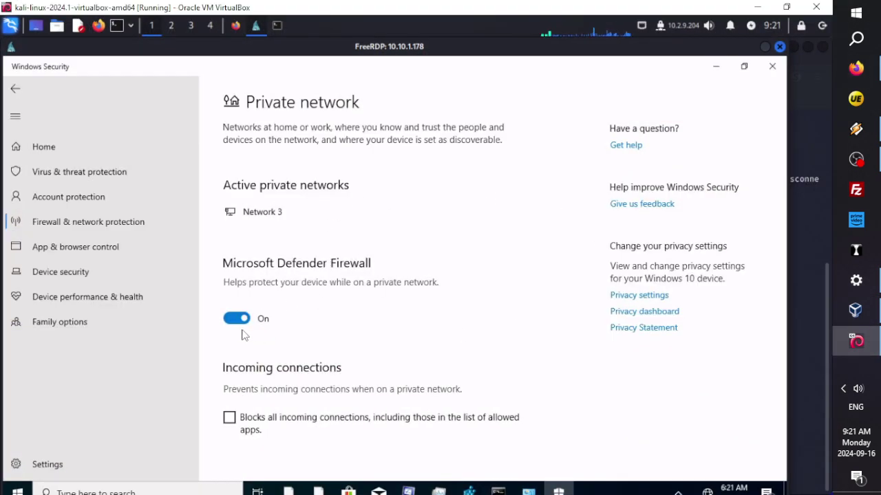
{"action": "left_click", "coordinate": [67, 220]}
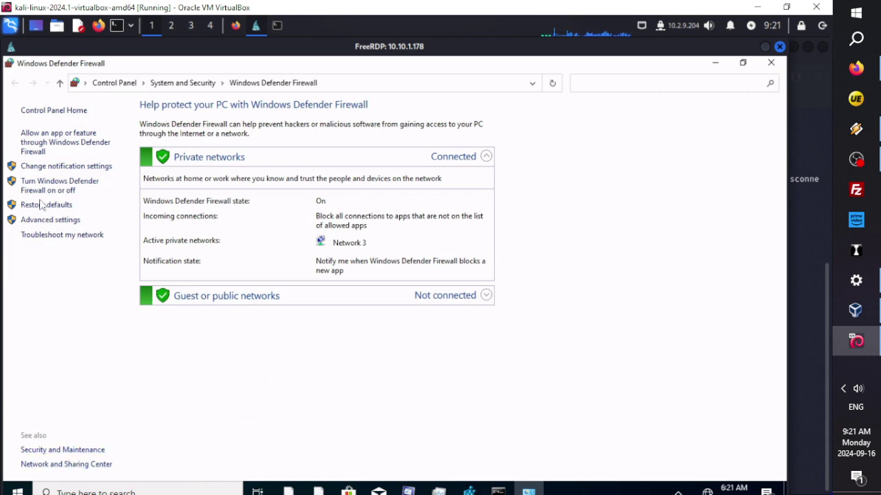
{"action": "left_click", "coordinate": [54, 222]}
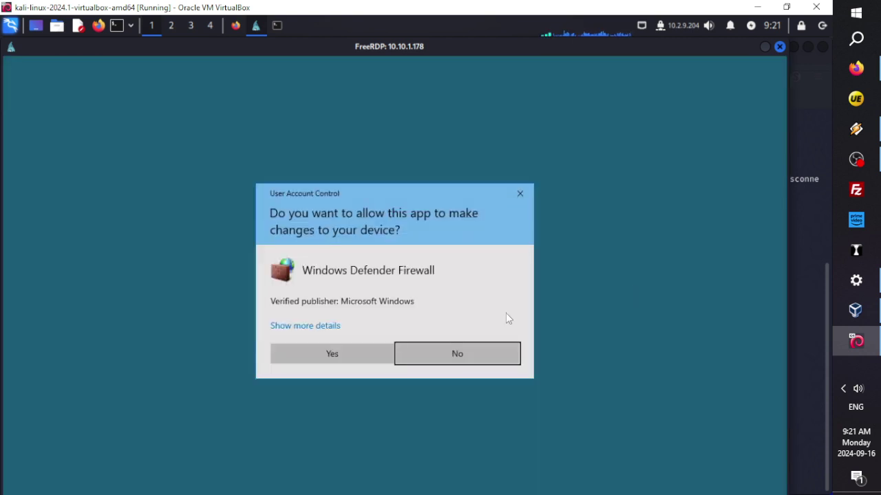
Approve the UAC prompt, check Monitoring to confirm the Private profile is active, then minimize the VM
{"action": "left_click", "coordinate": [350, 358]}
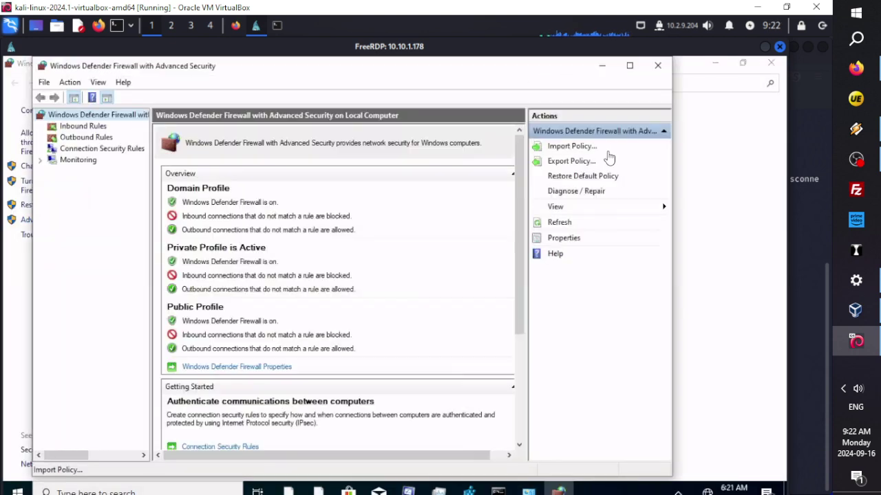
{"action": "left_click", "coordinate": [700, 133]}
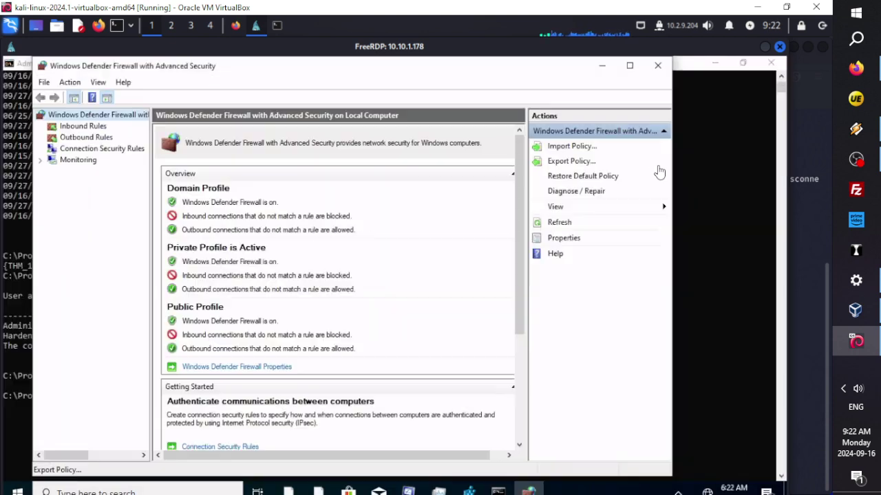
{"action": "left_click", "coordinate": [53, 160]}
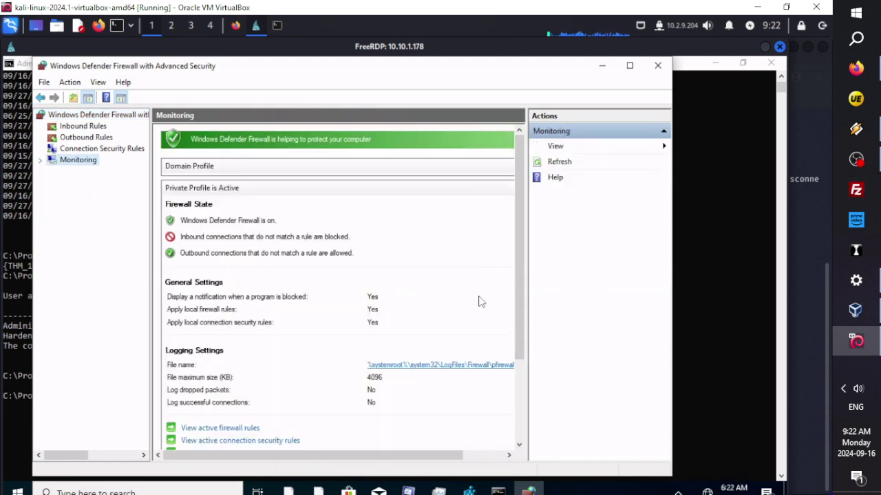
{"action": "scroll", "coordinate": [446, 276], "scroll_direction": "down", "scroll_amount": 3}
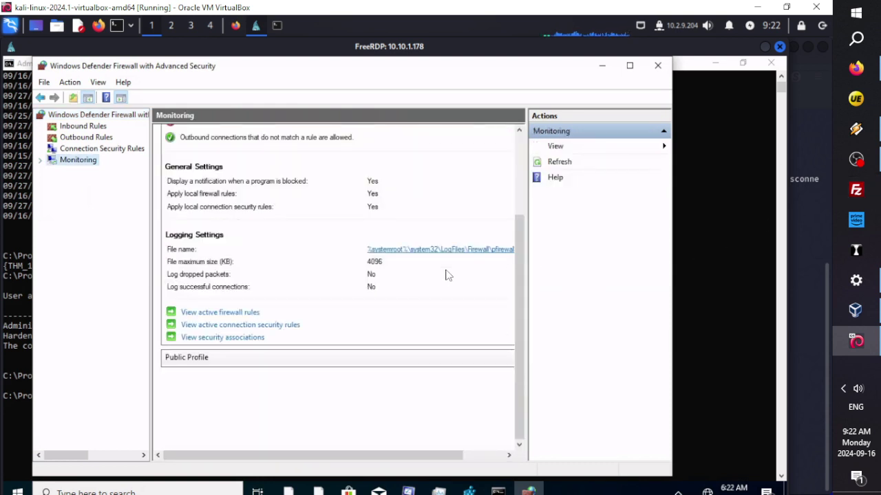
{"action": "scroll", "coordinate": [445, 275], "scroll_direction": "up", "scroll_amount": 3}
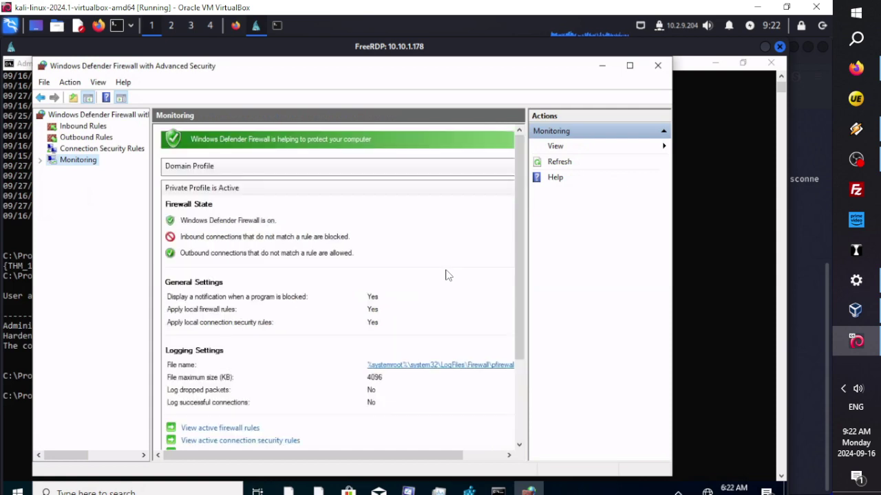
{"action": "scroll", "coordinate": [445, 276], "scroll_direction": "down", "scroll_amount": 3}
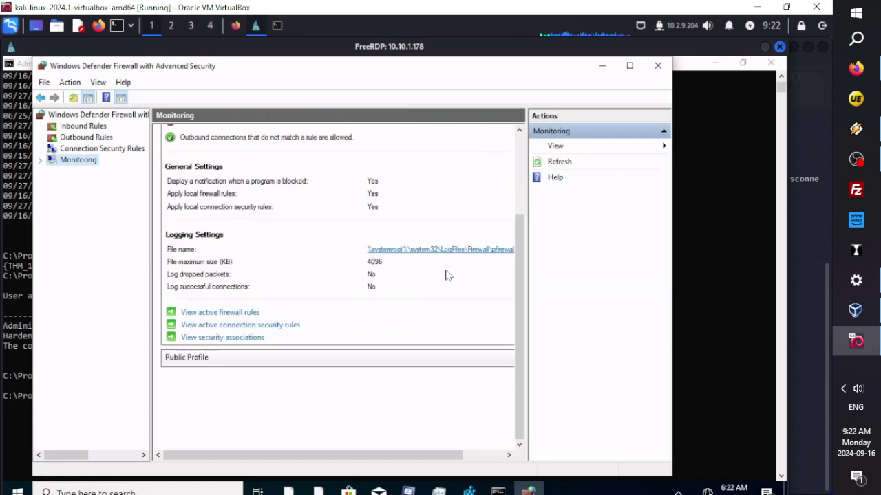
{"action": "scroll", "coordinate": [448, 273], "scroll_direction": "up", "scroll_amount": 3}
{"action": "left_click", "coordinate": [757, 6]}
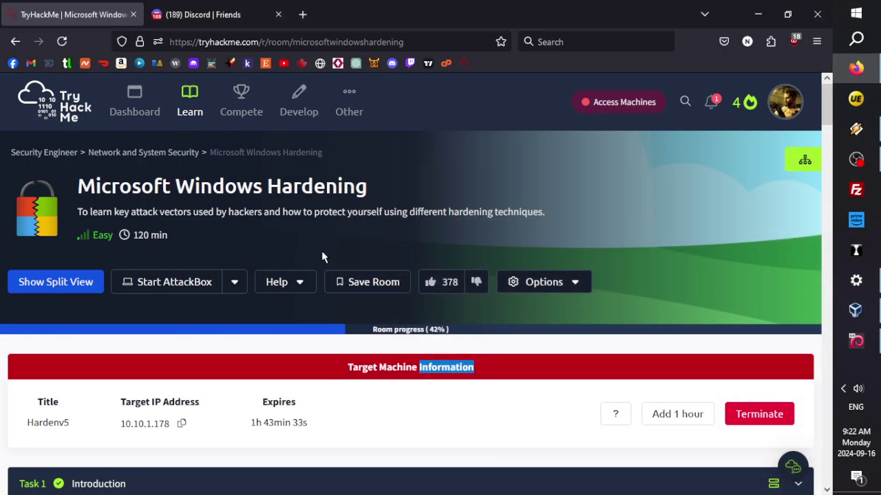
Submit 'Private' as the answer to the active firewall profile question
{"action": "scroll", "coordinate": [310, 310], "scroll_direction": "down", "scroll_amount": 15}
{"action": "scroll", "coordinate": [307, 344], "scroll_direction": "down", "scroll_amount": 10}
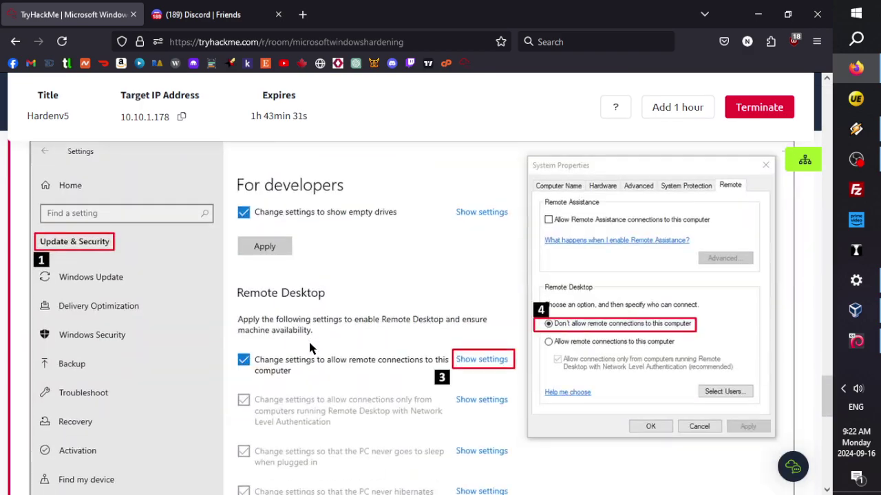
{"action": "scroll", "coordinate": [310, 340], "scroll_direction": "up", "scroll_amount": 5}
{"action": "left_click", "coordinate": [260, 378]}
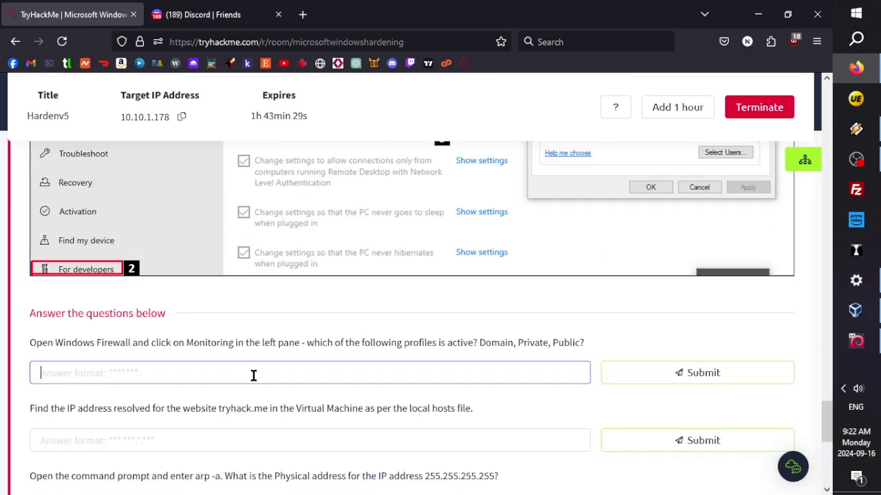
{"action": "type", "text": "Private"}
{"action": "key", "text": "Return"}
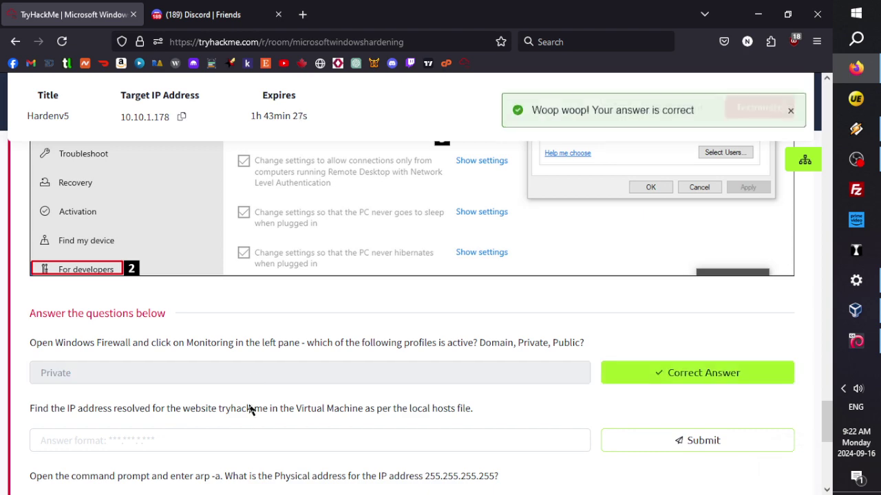
{"action": "left_click", "coordinate": [238, 435]}
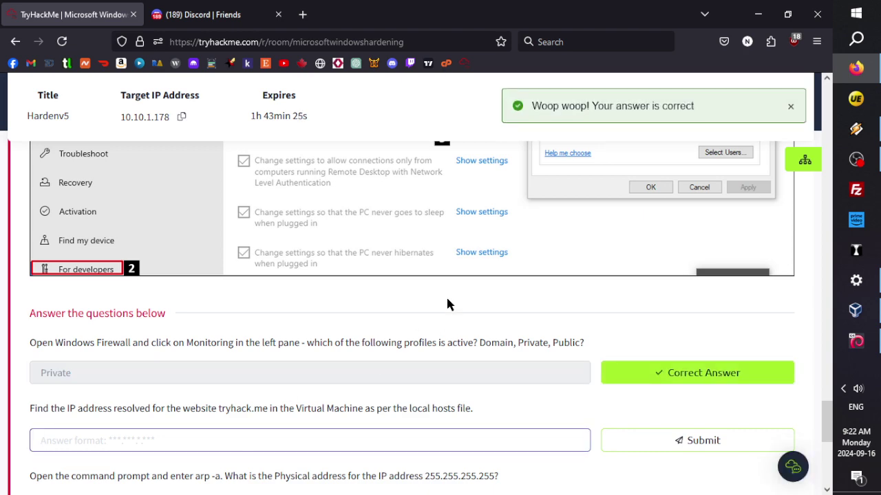
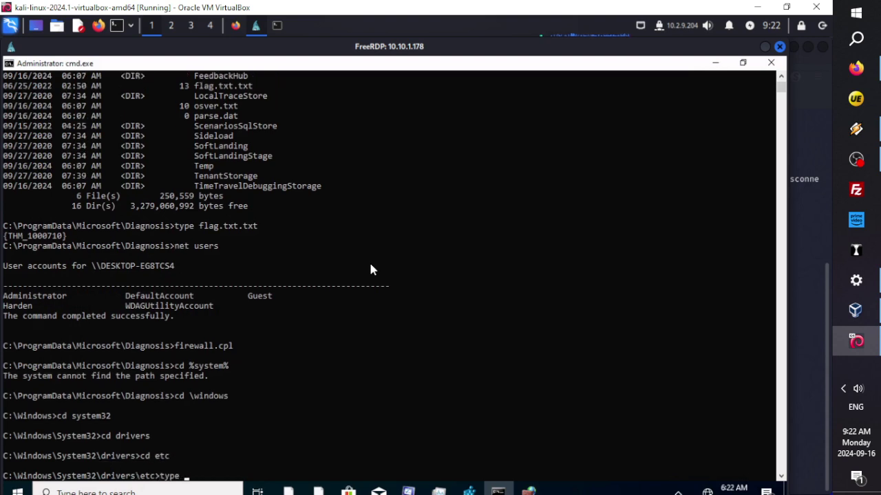
Display the hosts file and copy tryhack.me's address 192.168.1.140
{"action": "key", "text": "Return"}
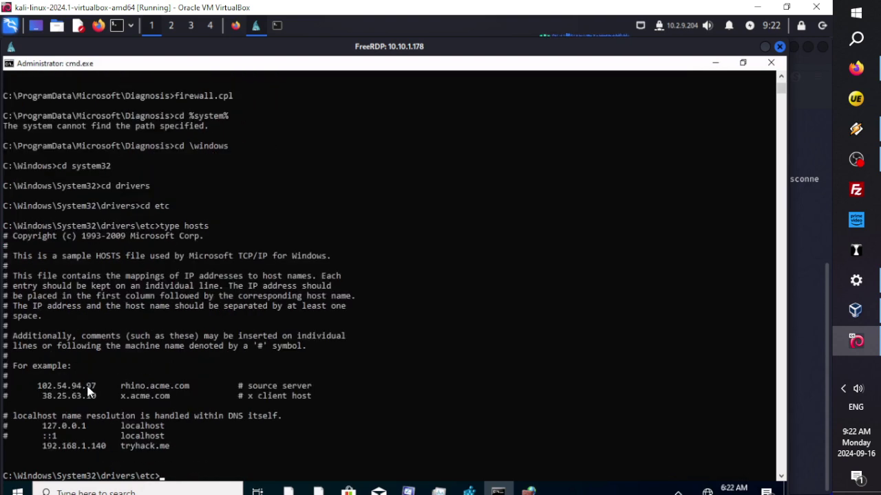
{"action": "left_click_drag", "start_coordinate": [71, 449], "coordinate": [100, 451]}
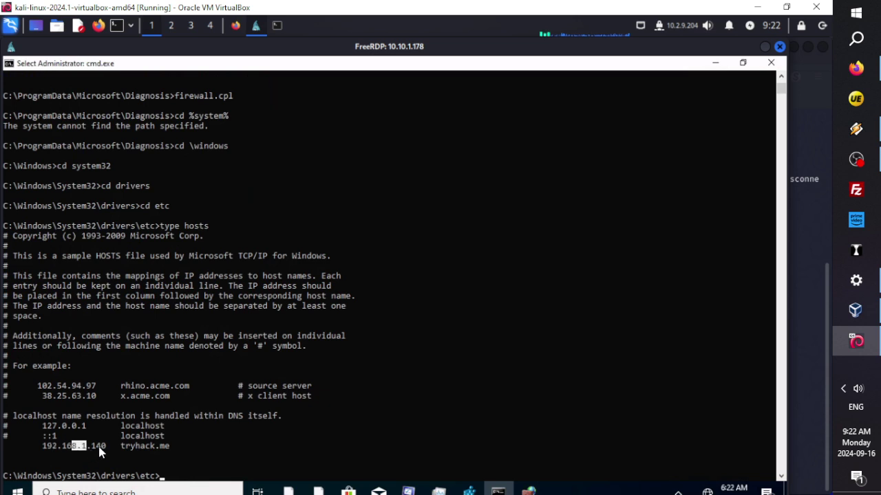
{"action": "left_click_drag", "start_coordinate": [44, 450], "coordinate": [107, 452]}
{"action": "key", "text": "ctrl+c"}
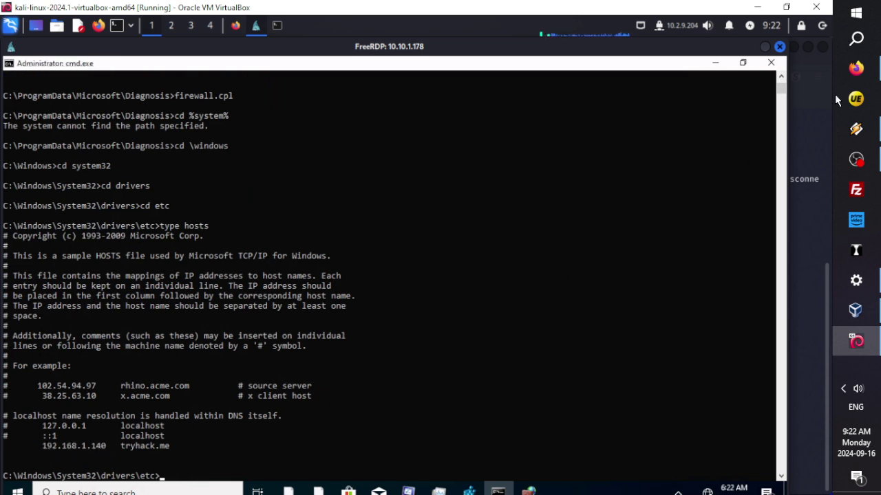
Submit 192.168.1.140 as the hosts-file answer on the TryHackMe page
{"action": "left_click", "coordinate": [856, 68]}
{"action": "left_click", "coordinate": [209, 438]}
{"action": "key", "text": "ctrl+v"}
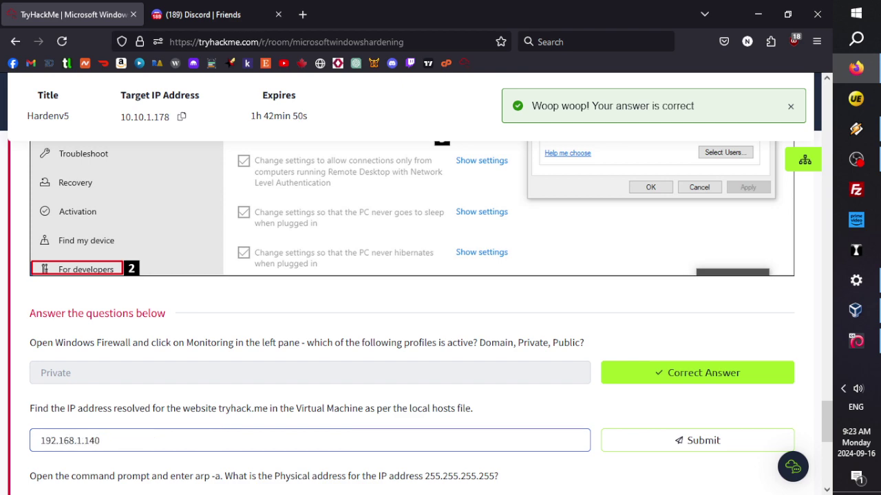
{"action": "key", "text": "Return"}
{"action": "scroll", "coordinate": [347, 382], "scroll_direction": "down", "scroll_amount": 2}
{"action": "left_click", "coordinate": [332, 376]}
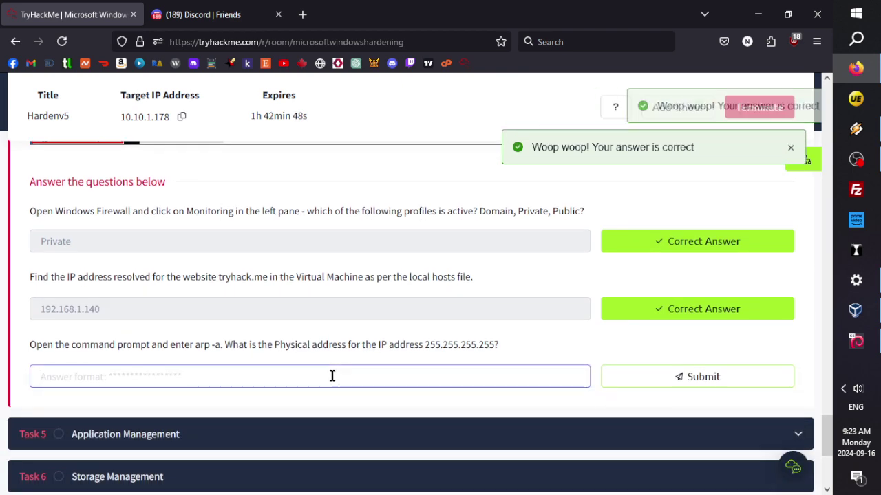
{"action": "key", "text": "alt+Tab"}
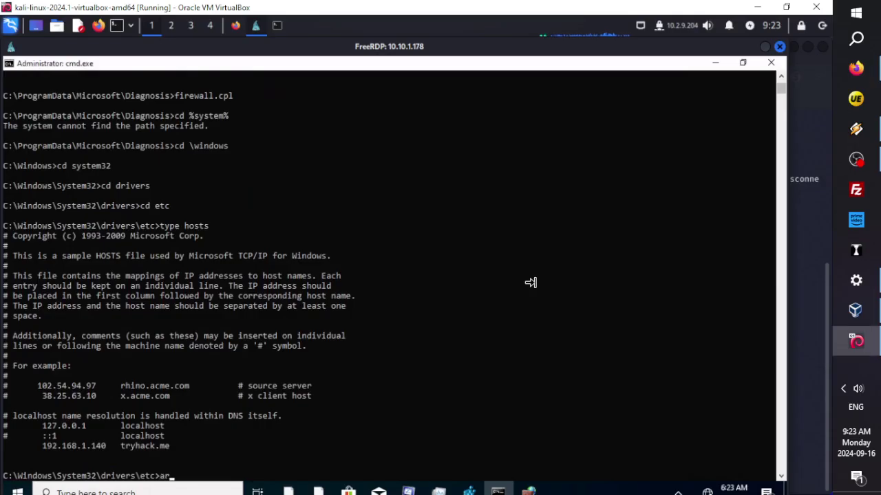
Run arp -a, copy the 10.10.255.255 entry, and paste it into the physical-address answer
{"action": "key", "text": "Return"}
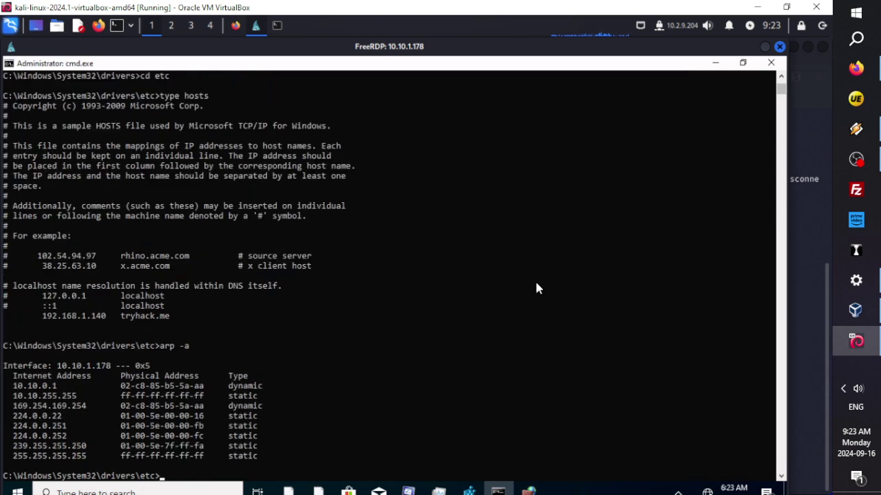
{"action": "left_click", "coordinate": [30, 399]}
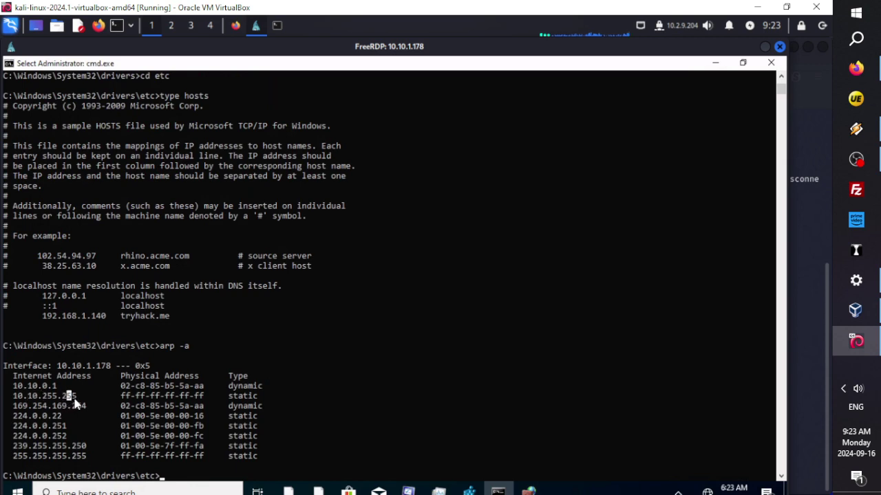
{"action": "double_click", "coordinate": [25, 399]}
{"action": "right_click", "coordinate": [24, 403]}
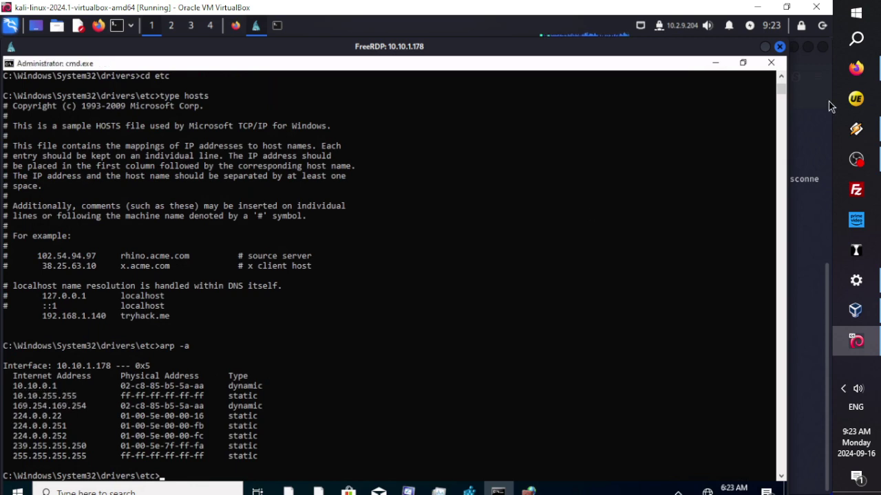
{"action": "left_click", "coordinate": [856, 69]}
{"action": "left_click", "coordinate": [406, 374]}
{"action": "key", "text": "ctrl+v"}
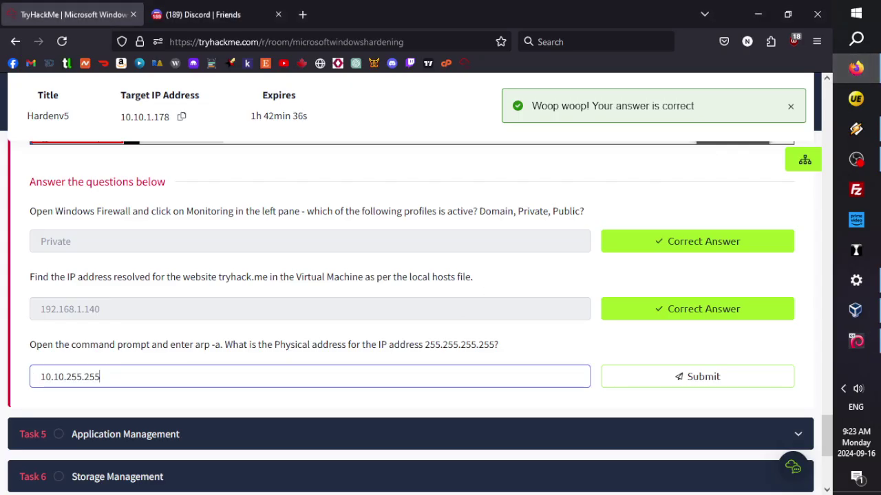
Submit 10.10.255.255 as the physical-address answer and see it rejected
{"action": "key", "text": "Return"}
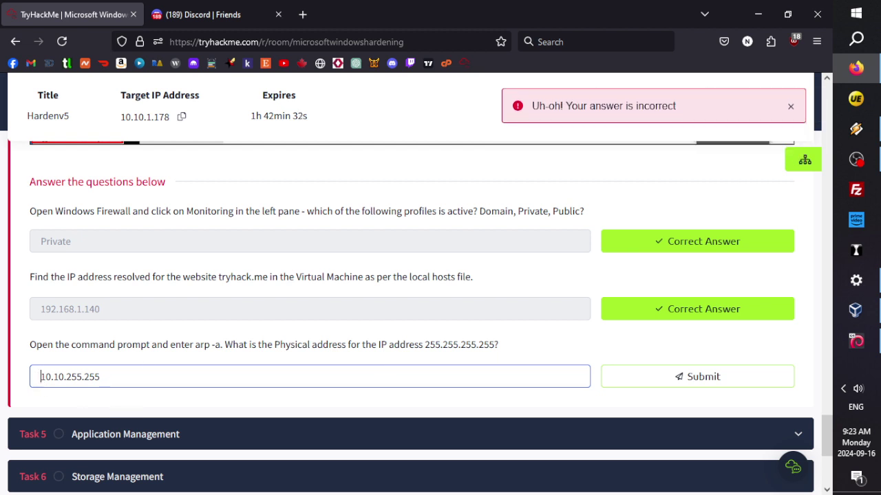
{"action": "key", "text": "alt+Tab"}
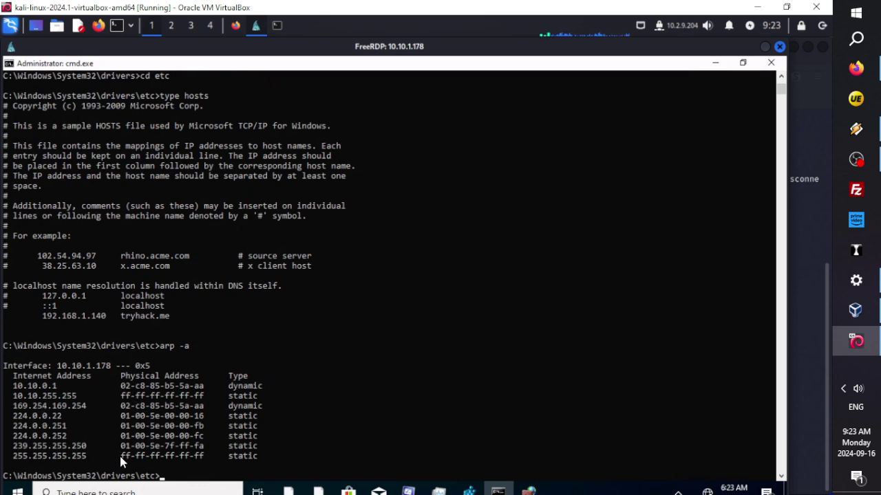
{"action": "left_click", "coordinate": [856, 68]}
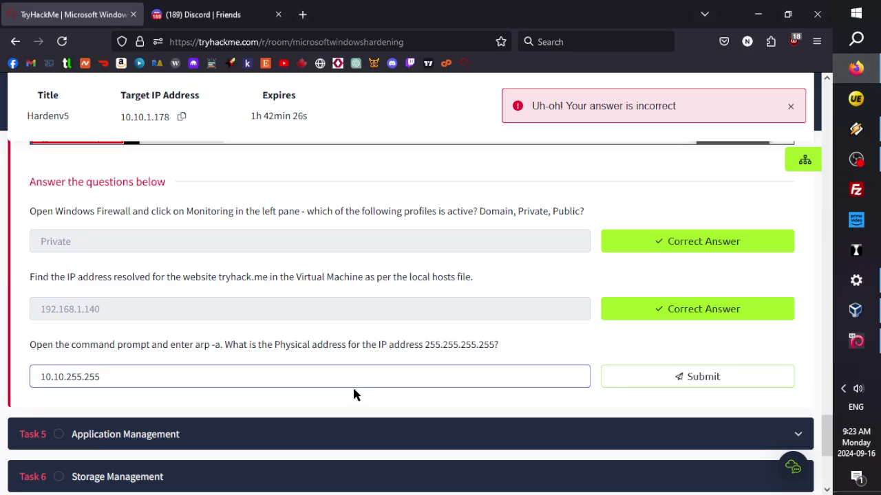
{"action": "key", "text": "alt+Tab"}
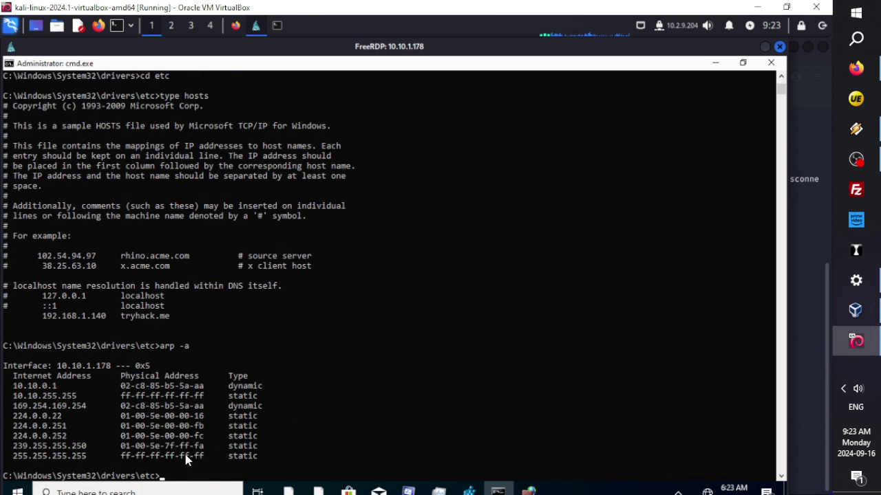
Copy the ff-ff-ff-ff-ff-ff physical address from the 255.255.255.255 ARP row
{"action": "left_click_drag", "start_coordinate": [121, 456], "coordinate": [200, 461]}
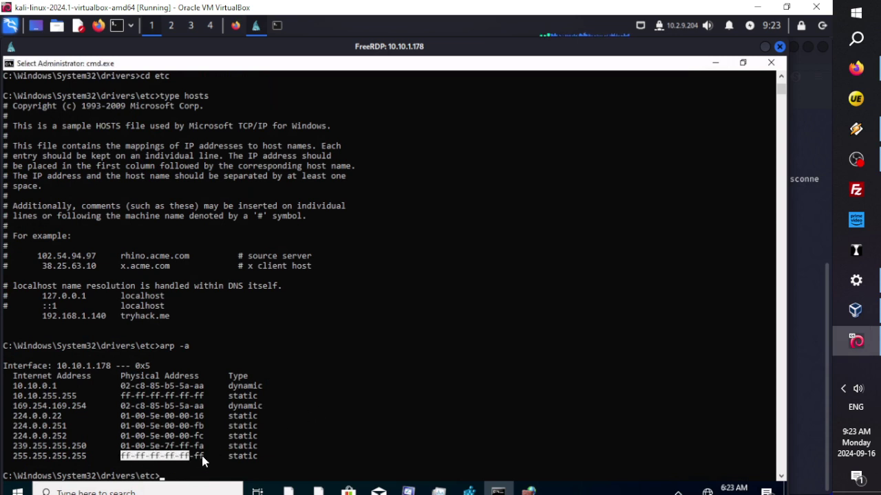
{"action": "left_click", "coordinate": [203, 460]}
{"action": "left_click_drag", "start_coordinate": [117, 457], "coordinate": [188, 459]}
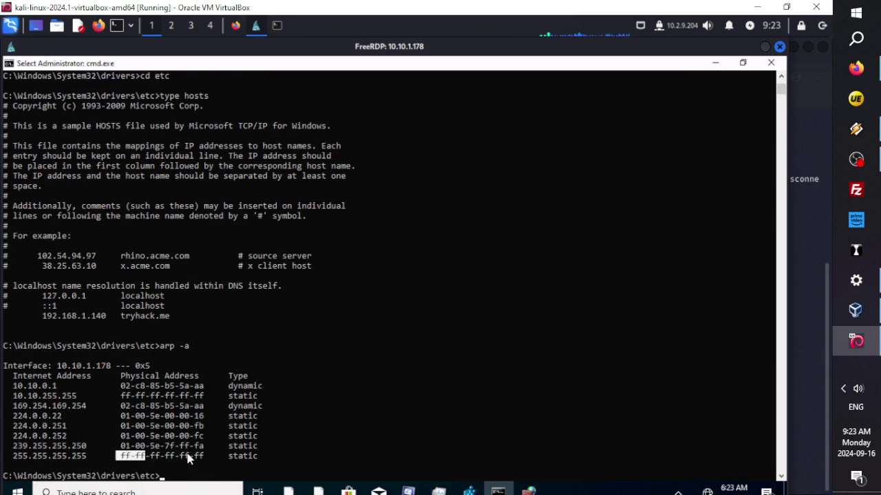
{"action": "left_click", "coordinate": [199, 458]}
{"action": "left_click_drag", "start_coordinate": [122, 457], "coordinate": [199, 459]}
{"action": "right_click", "coordinate": [200, 460]}
Replace the wrong physical-address answer by typing ff over it
{"action": "left_click", "coordinate": [873, 70]}
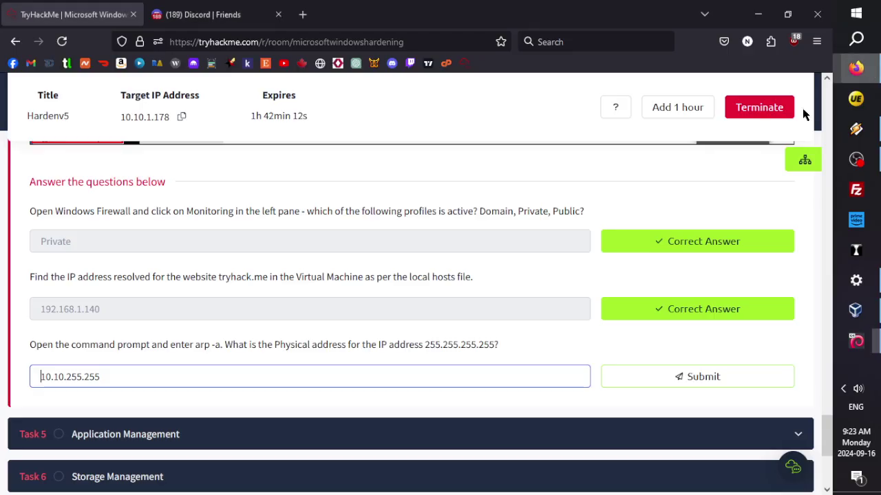
{"action": "left_click", "coordinate": [207, 384]}
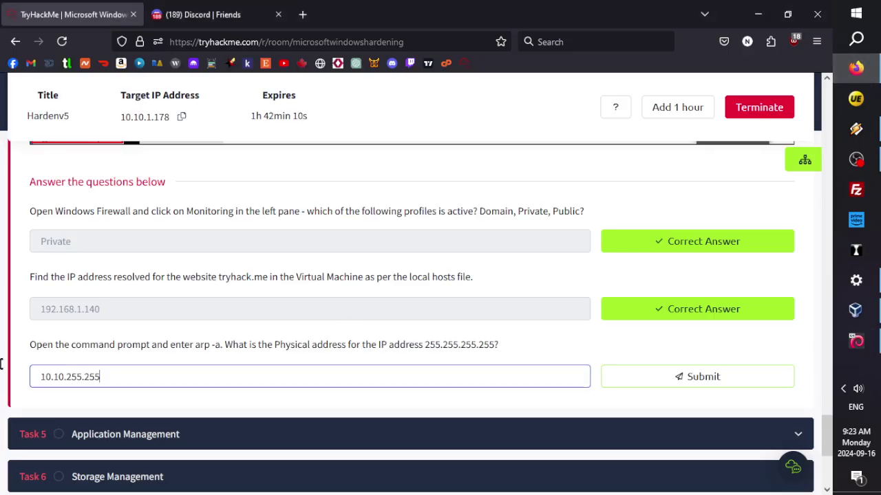
{"action": "key", "text": "ctrl+a"}
{"action": "type", "text": "ff"}
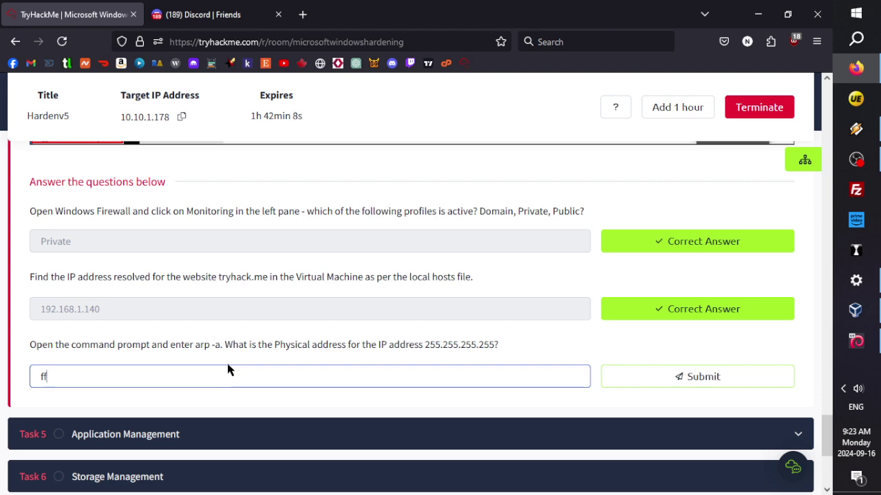
Copy the broadcast row and paste '255.255.255.255 ff-' at the cmd prompt
{"action": "key", "text": "alt+Tab"}
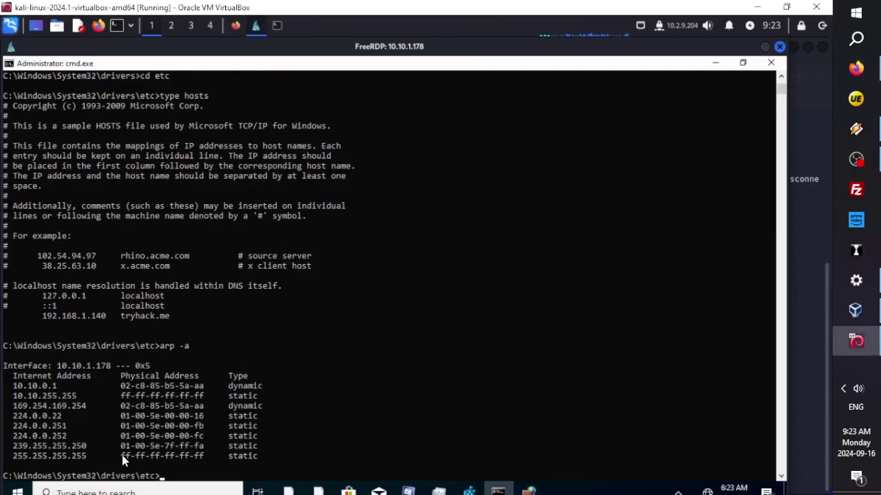
{"action": "left_click_drag", "start_coordinate": [136, 457], "coordinate": [316, 447]}
{"action": "right_click", "coordinate": [414, 330]}
{"action": "right_click", "coordinate": [415, 332]}
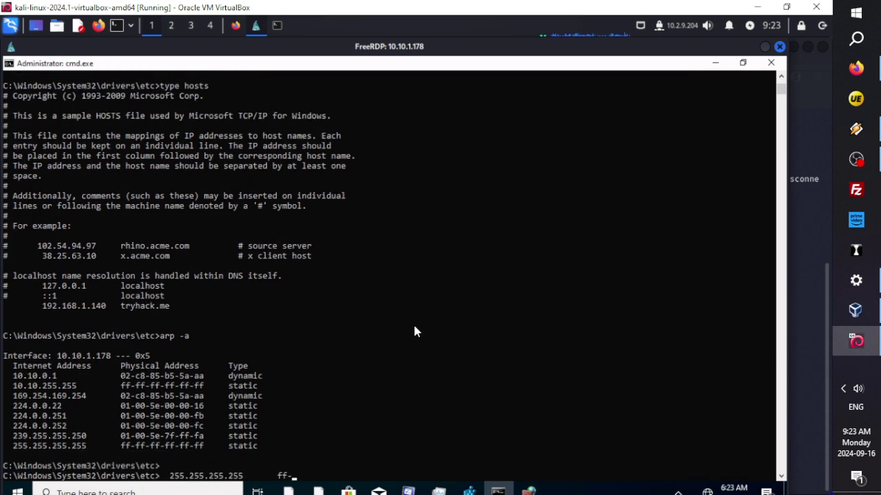
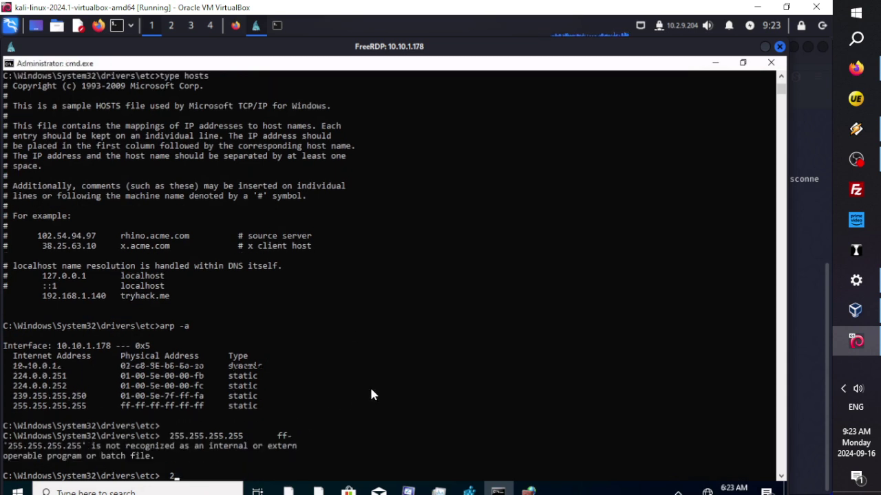
Copy the physical address ff-ff-ff-ff-ff-ff from the 255.255.255.255 ARP entry in cmd
{"action": "type", "text": "2"}
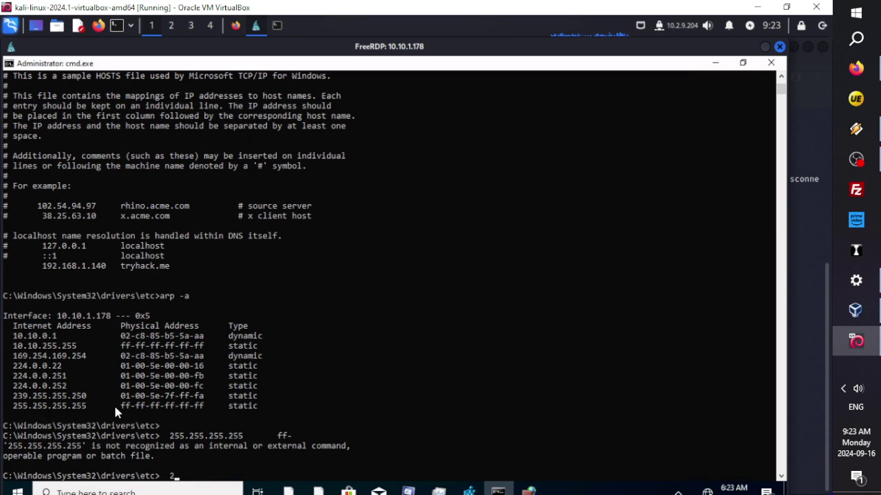
{"action": "left_click", "coordinate": [122, 406]}
{"action": "left_click_drag", "start_coordinate": [140, 409], "coordinate": [203, 408]}
{"action": "right_click", "coordinate": [375, 375]}
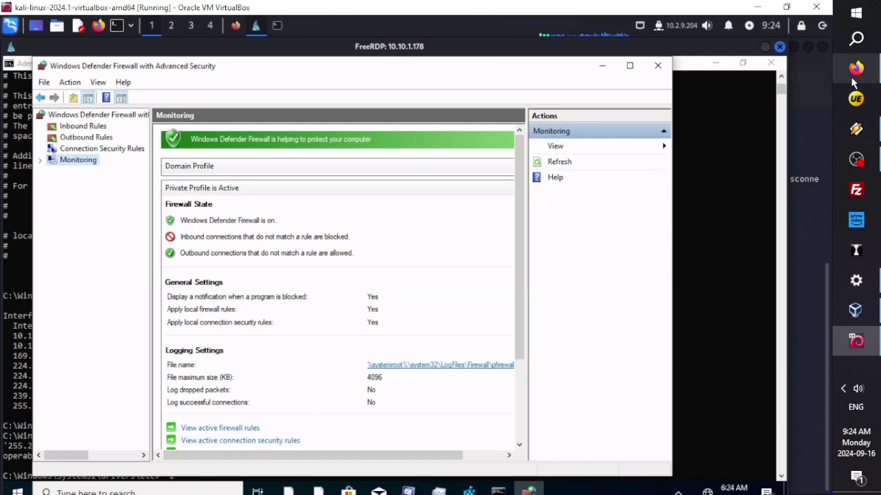
Submit ff-ff-ff-ff-ff-ff as the answer and expand Task 5 Application Management
{"action": "left_click", "coordinate": [855, 69]}
{"action": "left_click_drag", "start_coordinate": [249, 381], "coordinate": [41, 377]}
{"action": "type", "text": "ff-ff-ff-ff-ff-ff"}
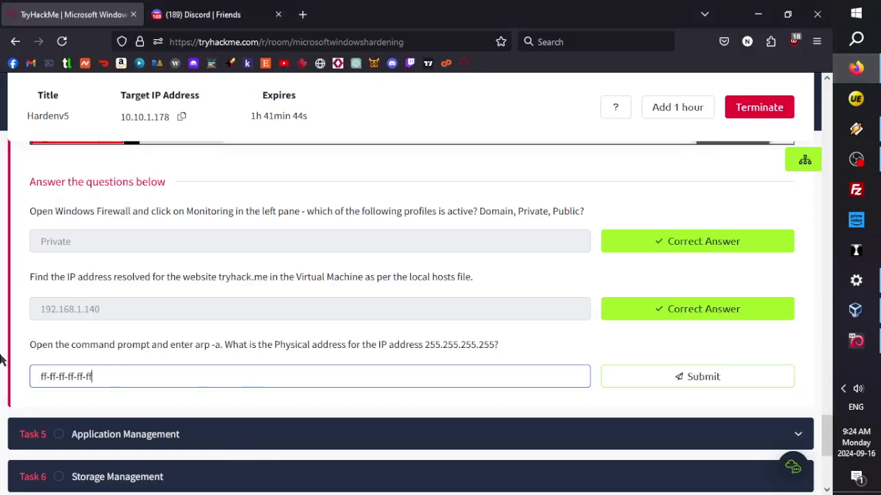
{"action": "key", "text": "Return"}
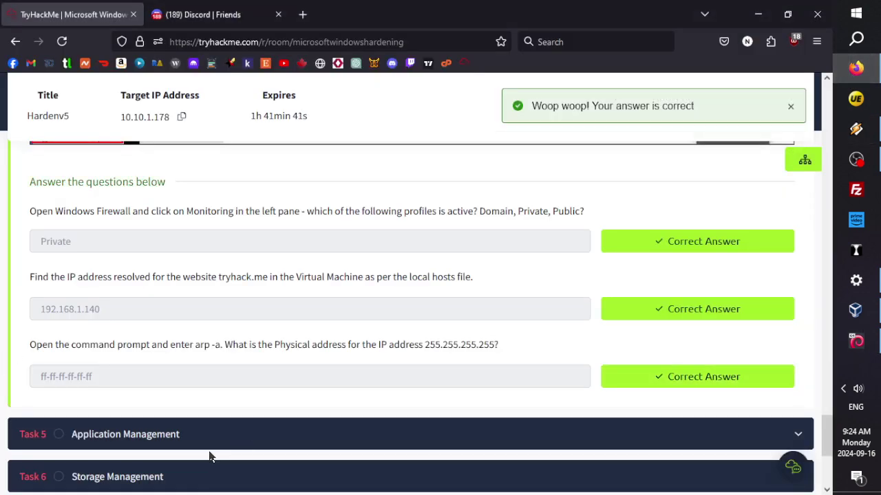
{"action": "left_click", "coordinate": [213, 438]}
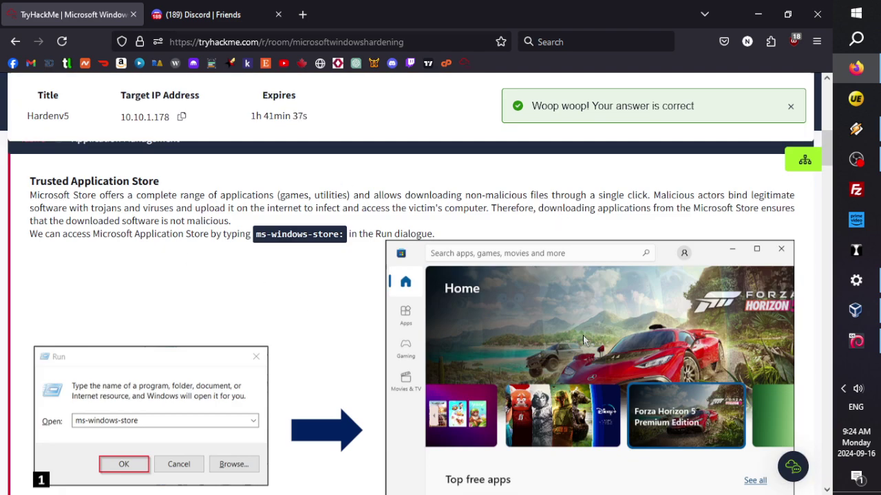
Scroll through Task 5 Application Management to its three questions on Defender, Word and Office
{"action": "scroll", "coordinate": [259, 385], "scroll_direction": "down", "scroll_amount": 5}
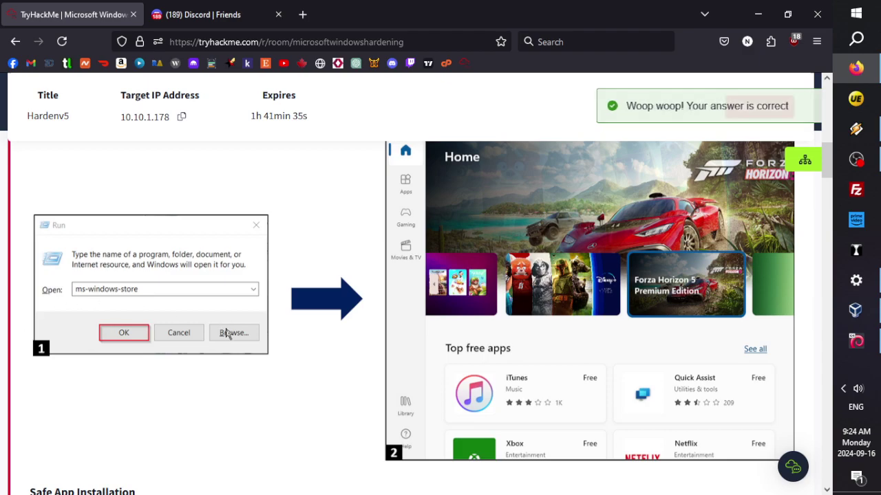
{"action": "scroll", "coordinate": [229, 333], "scroll_direction": "down", "scroll_amount": 3}
{"action": "scroll", "coordinate": [230, 338], "scroll_direction": "down", "scroll_amount": 8}
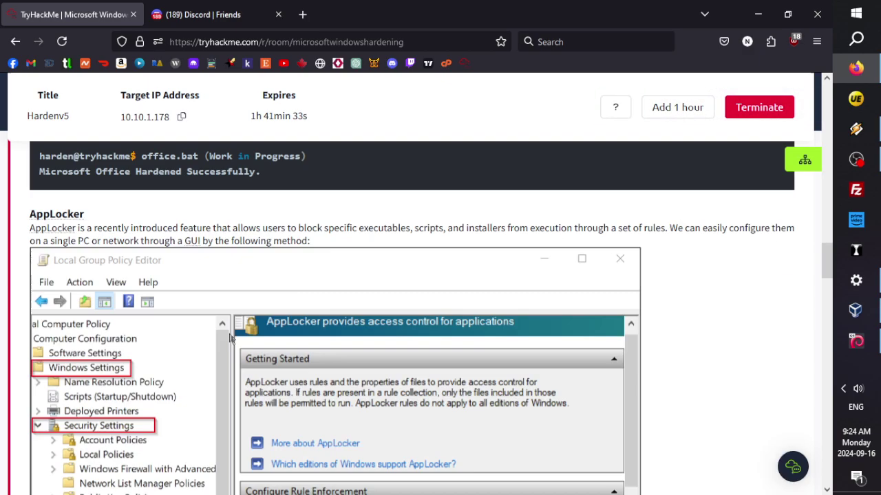
{"action": "scroll", "coordinate": [231, 339], "scroll_direction": "up", "scroll_amount": 4}
{"action": "scroll", "coordinate": [229, 333], "scroll_direction": "up", "scroll_amount": 2}
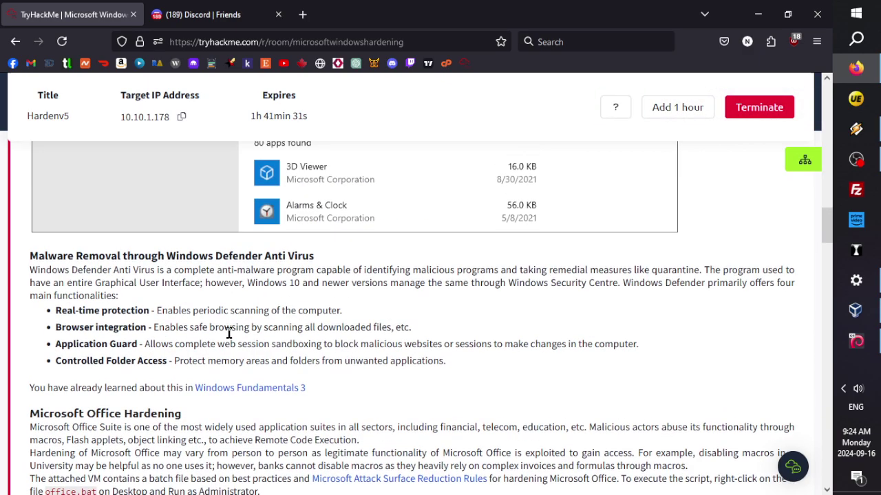
{"action": "scroll", "coordinate": [230, 333], "scroll_direction": "down", "scroll_amount": 6}
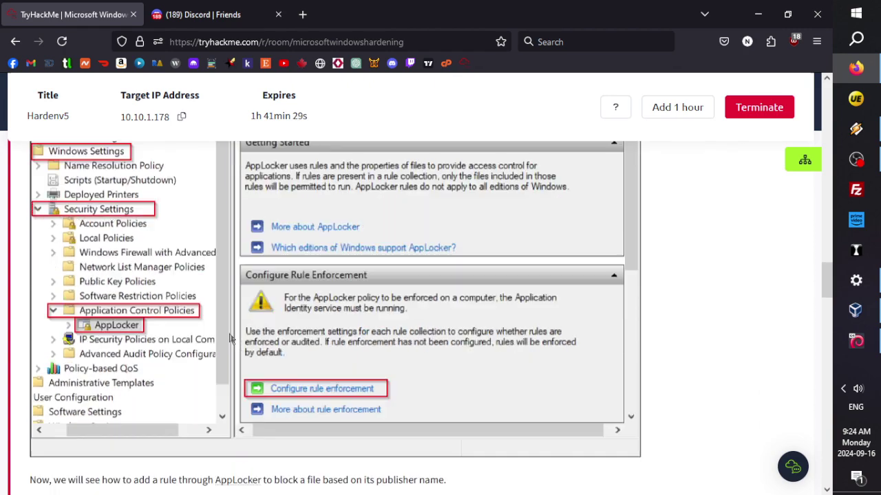
{"action": "scroll", "coordinate": [230, 337], "scroll_direction": "down", "scroll_amount": 10}
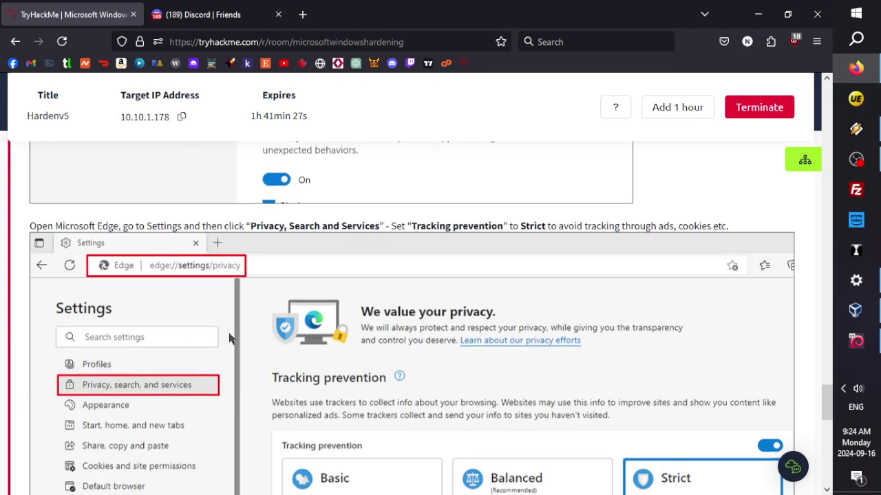
{"action": "scroll", "coordinate": [231, 337], "scroll_direction": "down", "scroll_amount": 8}
{"action": "scroll", "coordinate": [230, 337], "scroll_direction": "up", "scroll_amount": 2}
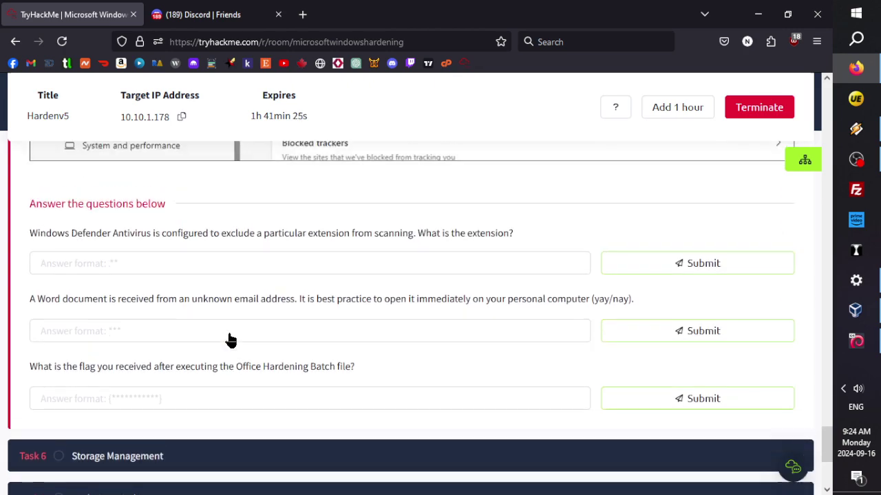
Submit .py as the file extension excluded from Defender scanning
{"action": "left_click", "coordinate": [204, 264]}
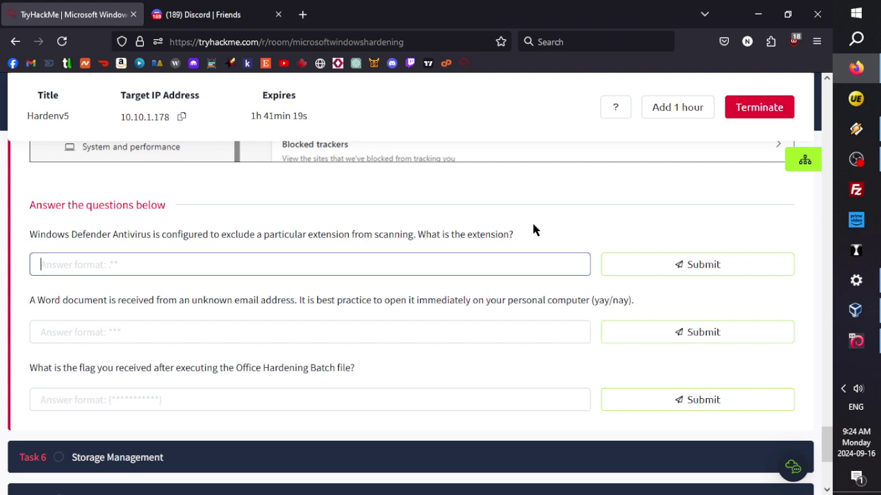
{"action": "type", "text": ".poy"}
{"action": "key", "text": "Return"}
Clear the rejected .py answer and close the VM's Windows Defender Firewall console
{"action": "left_click_drag", "start_coordinate": [260, 260], "coordinate": [10, 243]}
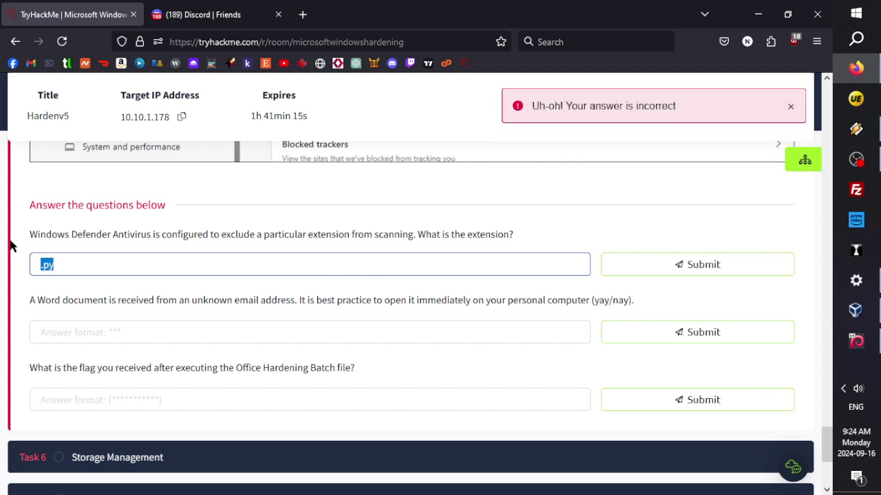
{"action": "key", "text": "BackSpace"}
{"action": "key", "text": "alt+Tab"}
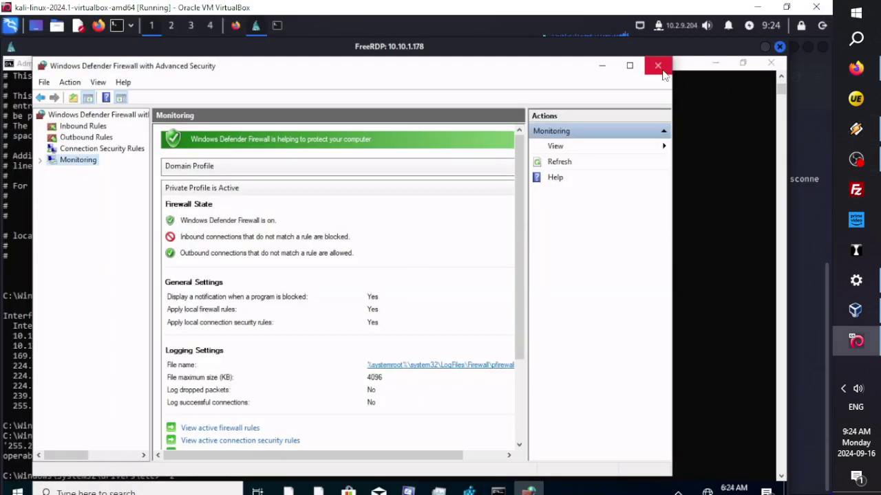
{"action": "left_click", "coordinate": [780, 81]}
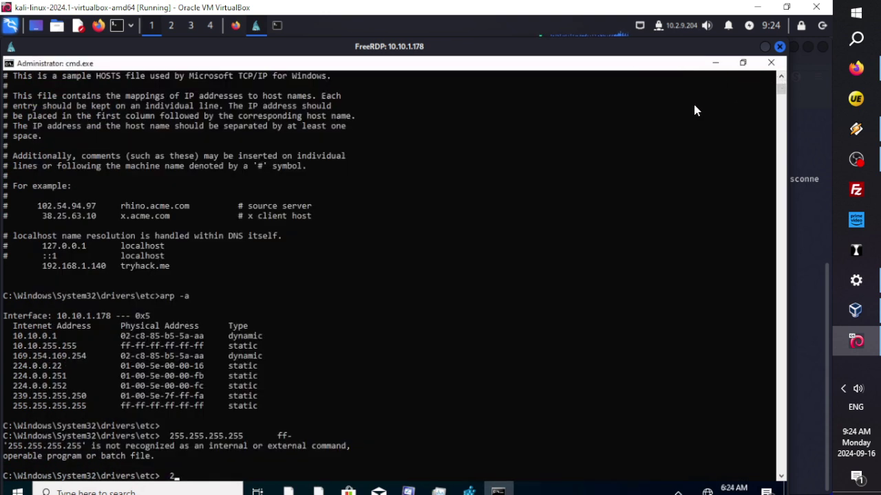
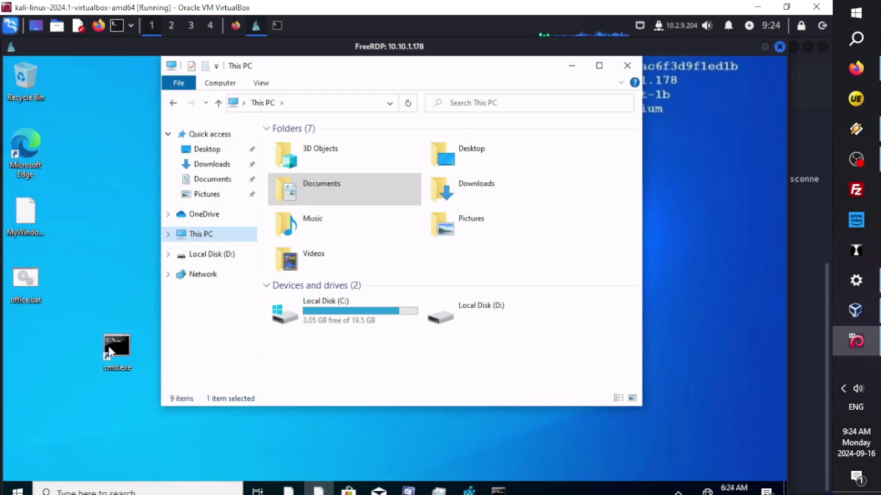
Sort the VM desktop icons by name, check the TryHackMe question in Firefox, then return
{"action": "right_click", "coordinate": [63, 280]}
{"action": "mouse_move", "coordinate": [110, 301]}
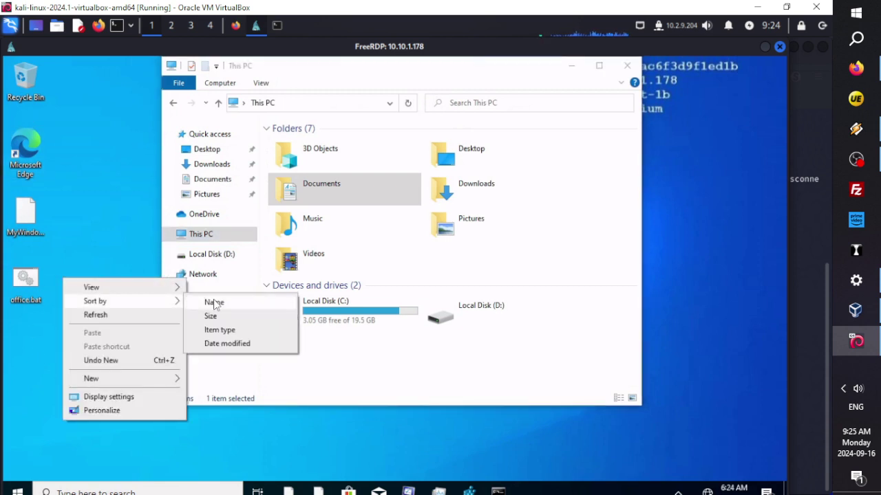
{"action": "left_click", "coordinate": [214, 302]}
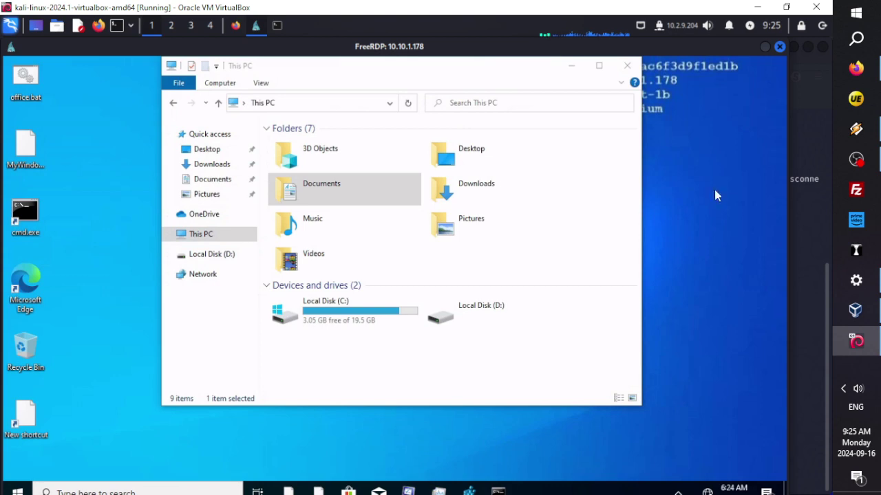
{"action": "left_click", "coordinate": [856, 68]}
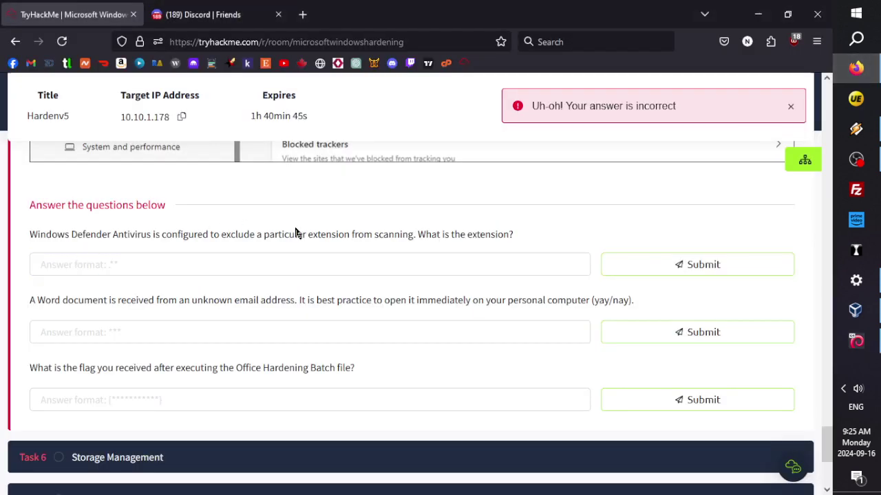
{"action": "key", "text": "alt+Tab"}
Open the VM's System About settings from the Start button's quick menu
{"action": "left_click", "coordinate": [26, 488]}
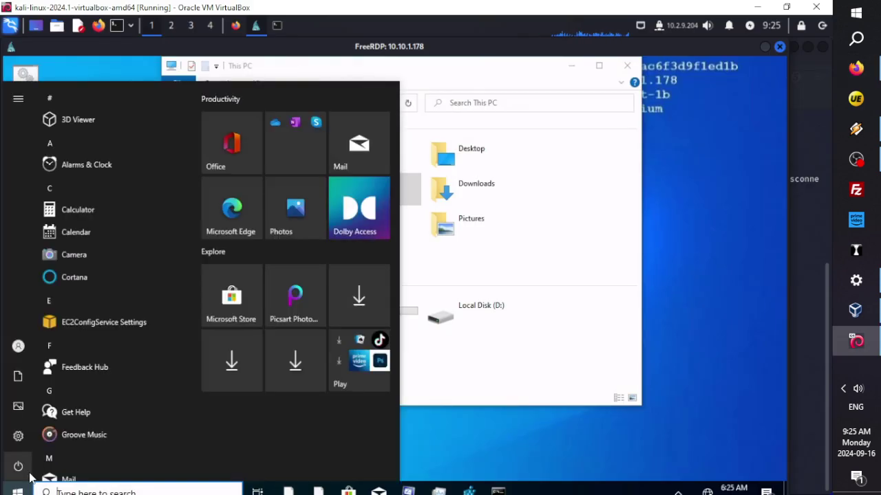
{"action": "right_click", "coordinate": [19, 488]}
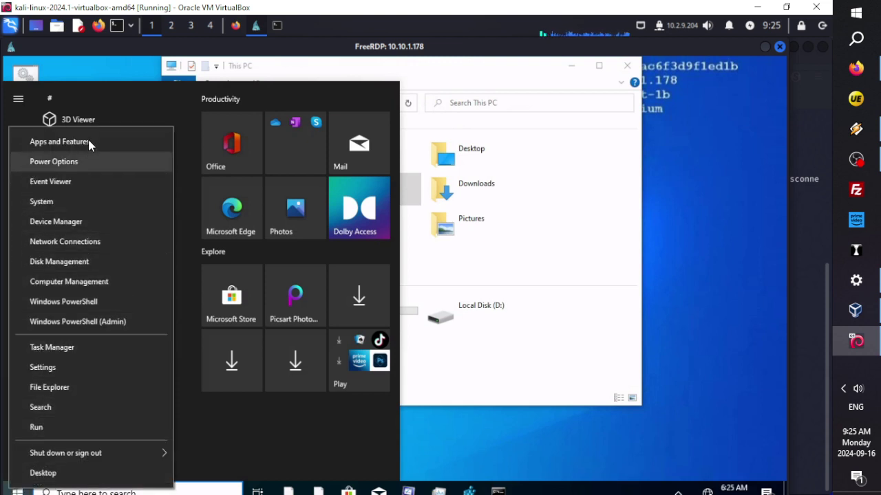
{"action": "left_click", "coordinate": [69, 204]}
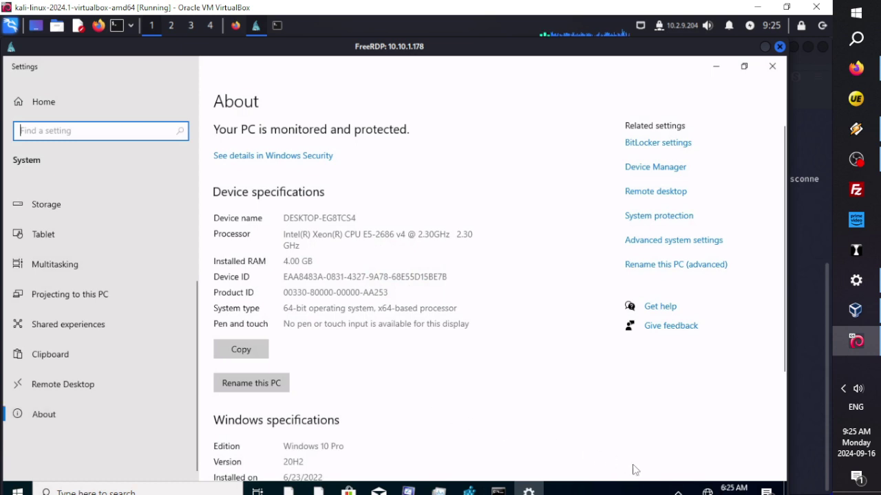
Glance at the hidden tray icons and Action Center, then go to the Settings search box
{"action": "left_click", "coordinate": [682, 489]}
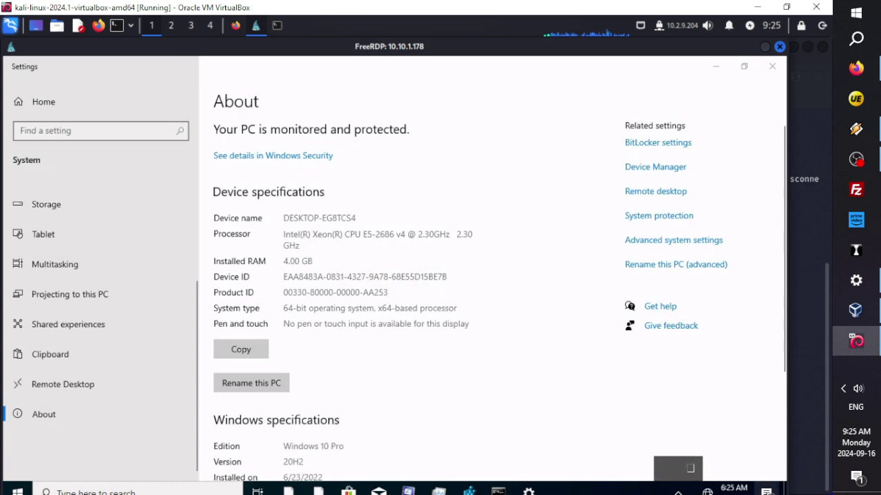
{"action": "left_click", "coordinate": [766, 492]}
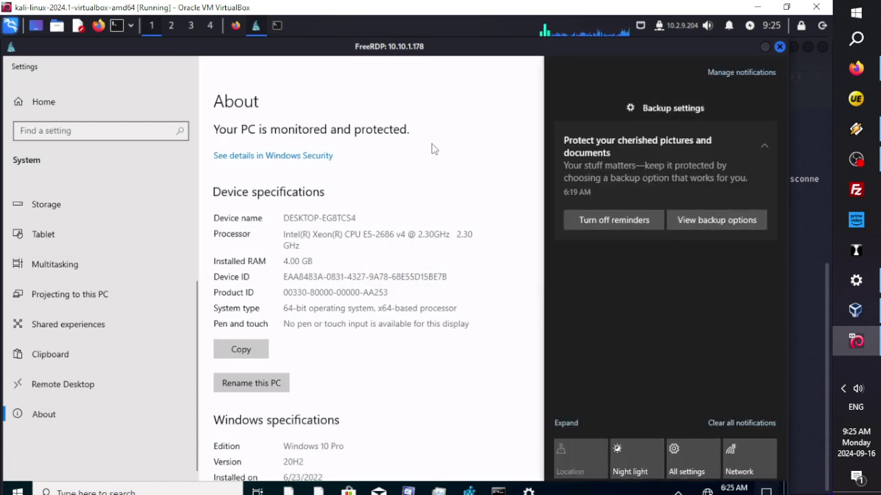
{"action": "left_click", "coordinate": [87, 130]}
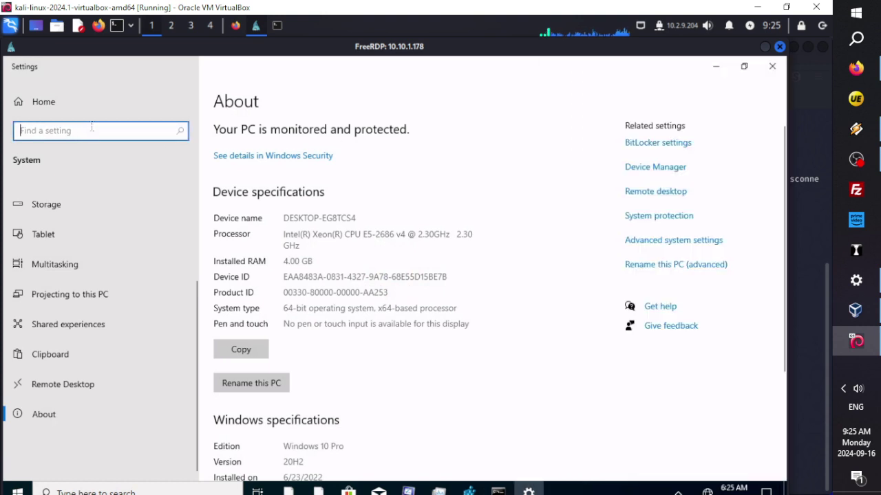
Search Settings for 'defender' and close the Windows Defender Firewall window opened by mistake
{"action": "type", "text": "defender"}
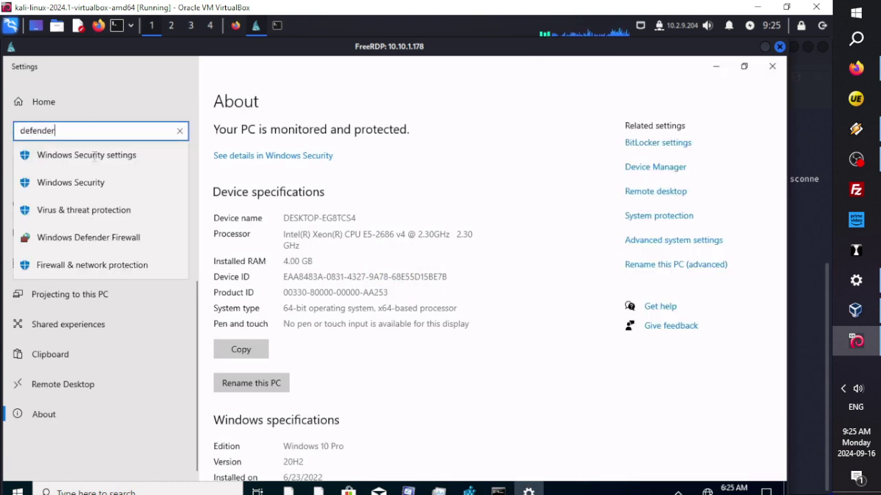
{"action": "left_click", "coordinate": [79, 237]}
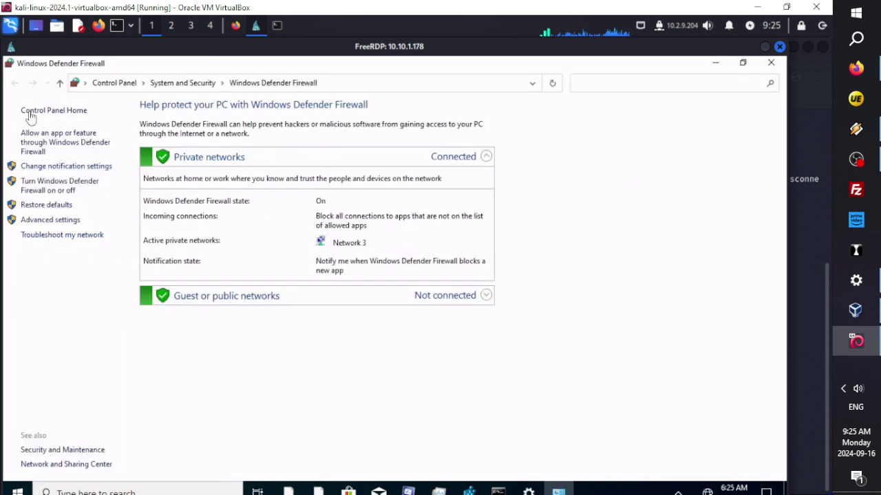
{"action": "left_click", "coordinate": [770, 63]}
Search 'defender' again to open Virus & threat protection and scroll to its settings
{"action": "left_click", "coordinate": [110, 134]}
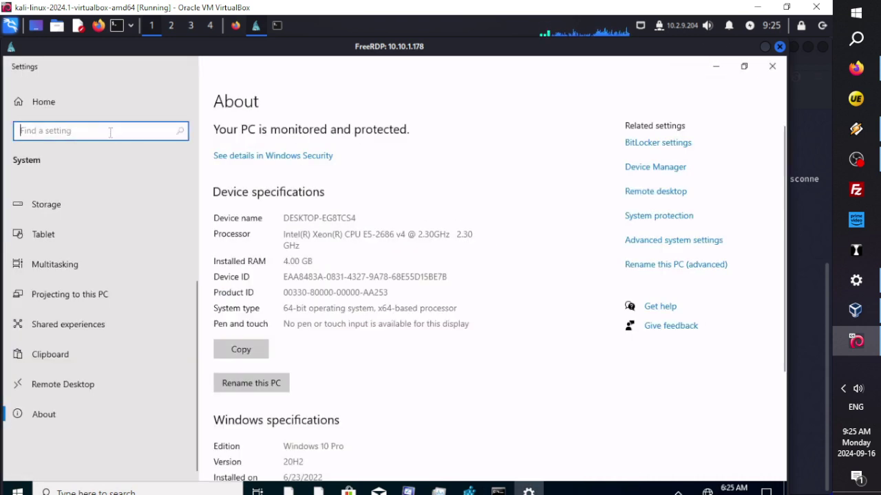
{"action": "type", "text": "defender"}
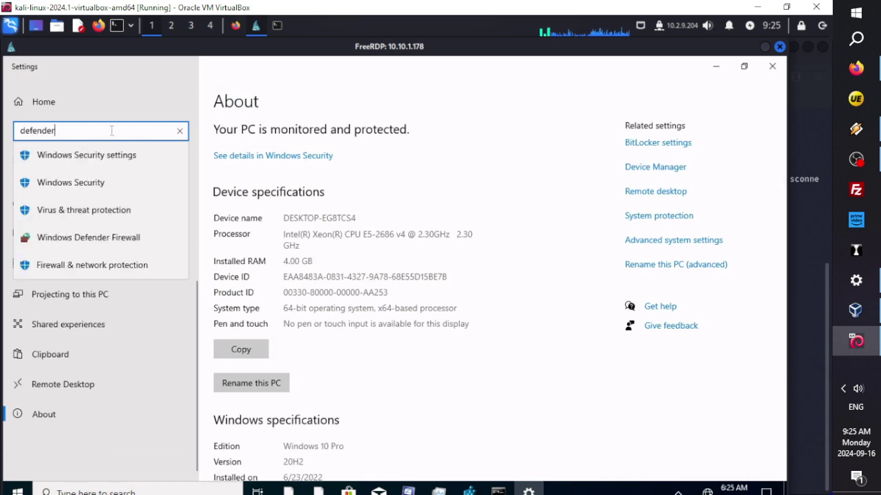
{"action": "key", "text": "Return"}
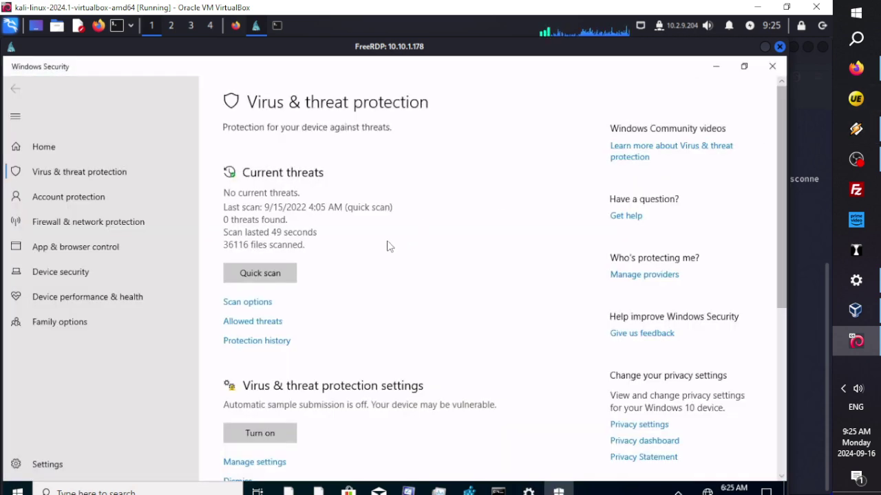
{"action": "scroll", "coordinate": [387, 247], "scroll_direction": "down", "scroll_amount": 5}
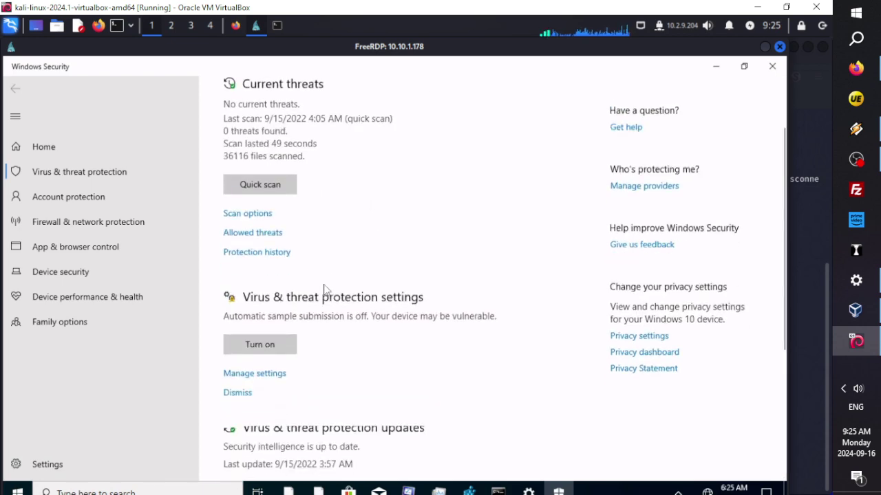
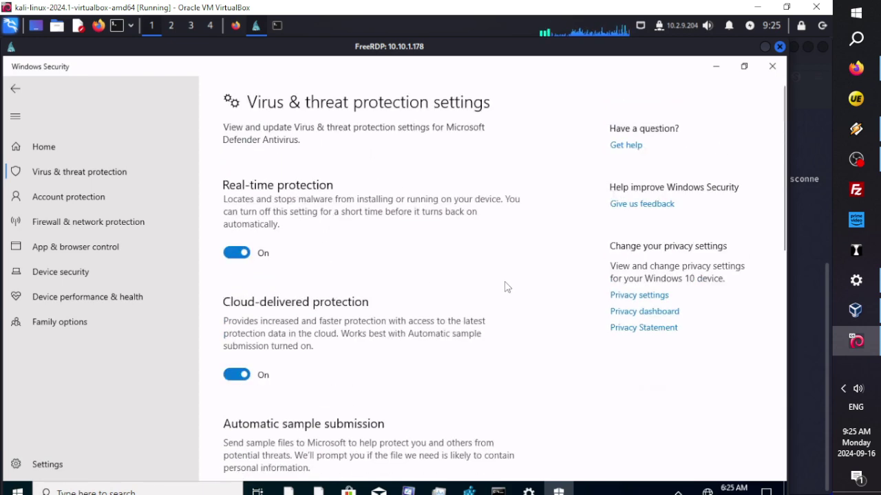
Scroll down the Virus & threat protection settings page toward the Exclusions section
{"action": "scroll", "coordinate": [506, 286], "scroll_direction": "down", "scroll_amount": 12}
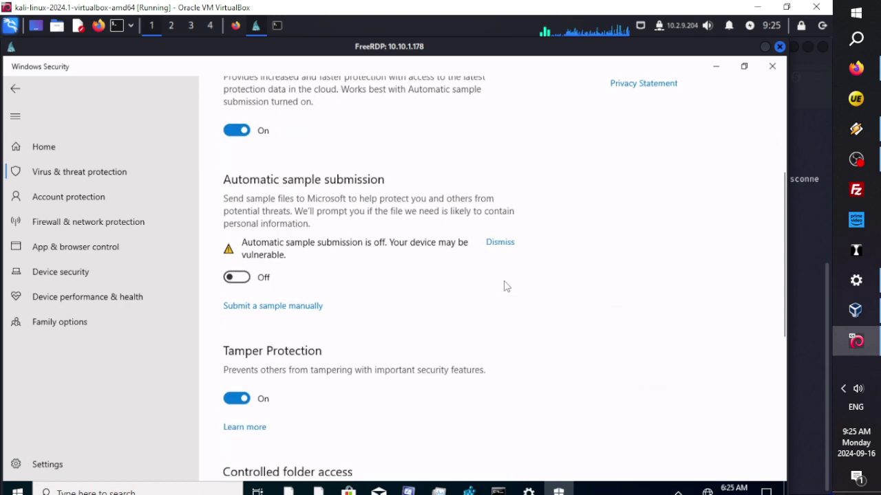
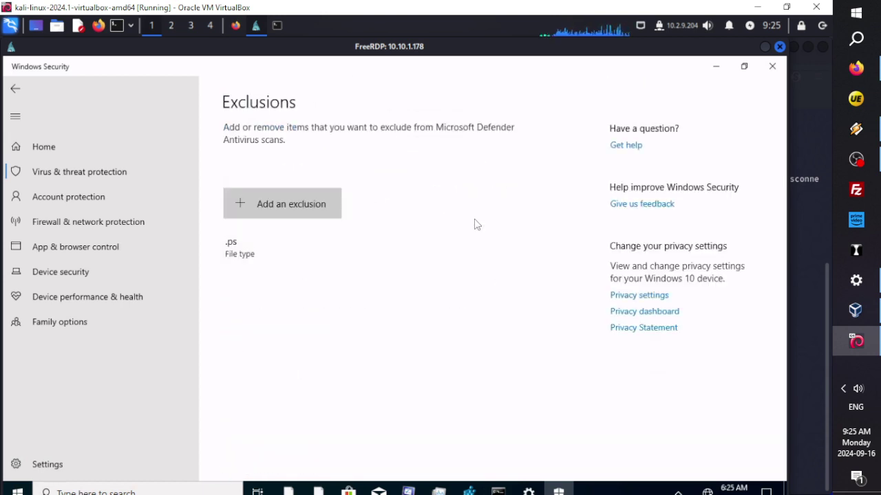
Submit '.ps' as the excluded file extension answer on the TryHackMe room page
{"action": "key", "text": "alt+Tab"}
{"action": "left_click", "coordinate": [162, 268]}
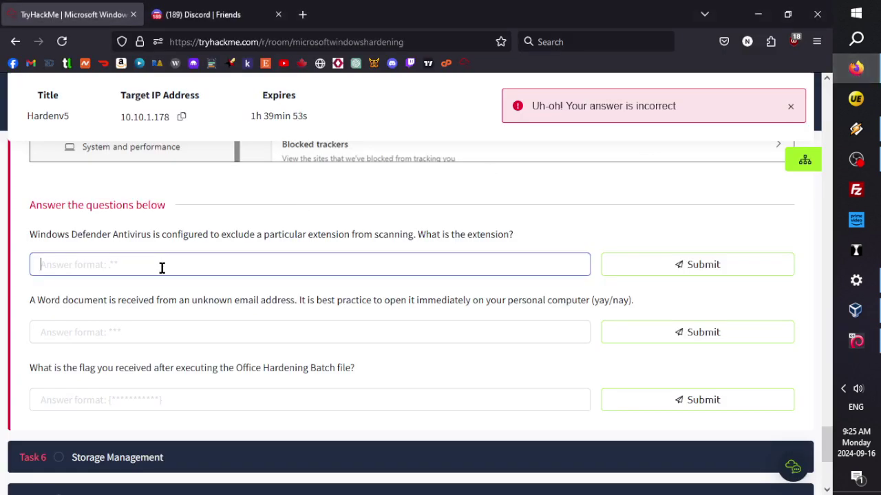
{"action": "type", "text": ".ps"}
{"action": "key", "text": "Return"}
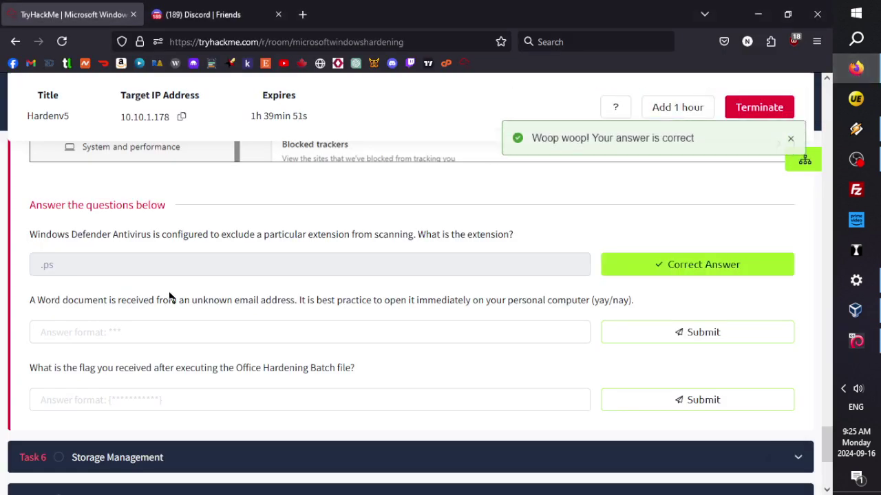
Answer 'nay' to the question about opening an unknown Word document
{"action": "left_click", "coordinate": [158, 326]}
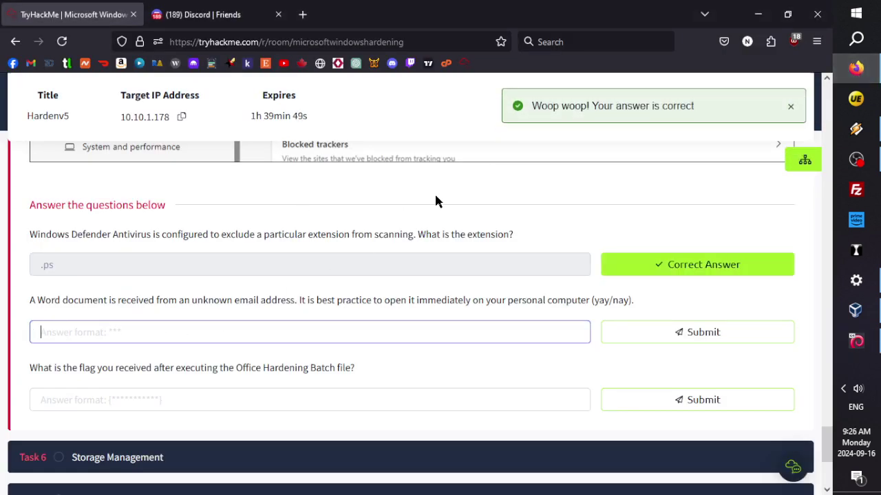
{"action": "type", "text": "nay"}
{"action": "key", "text": "Return"}
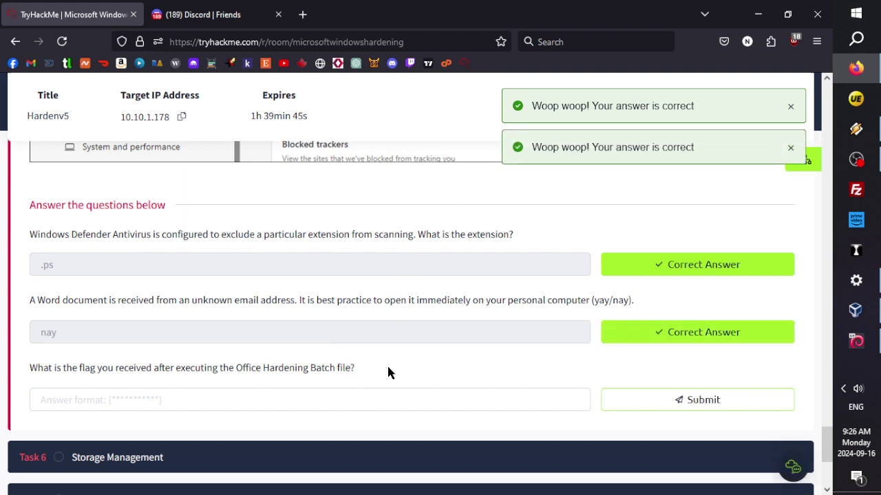
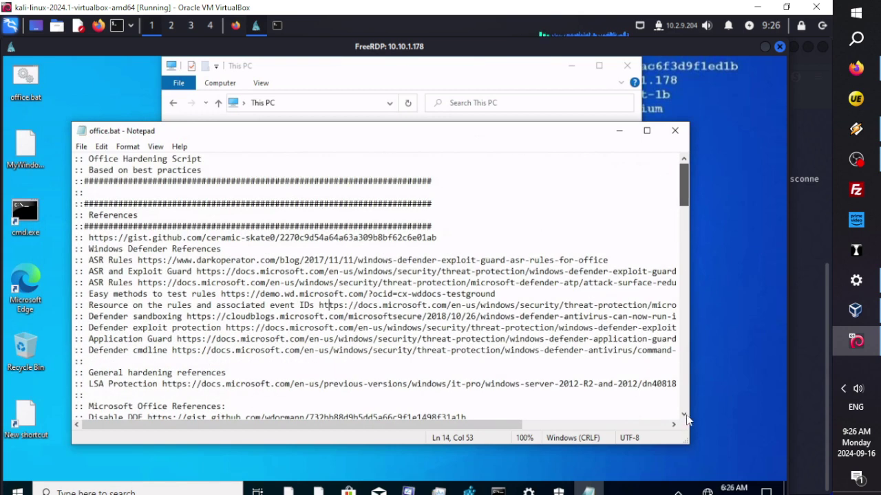
At the end of office.bat, select the flag on the echo line and append '-I opened it right :P'
{"action": "scroll", "coordinate": [689, 191], "scroll_direction": "down", "scroll_amount": 15}
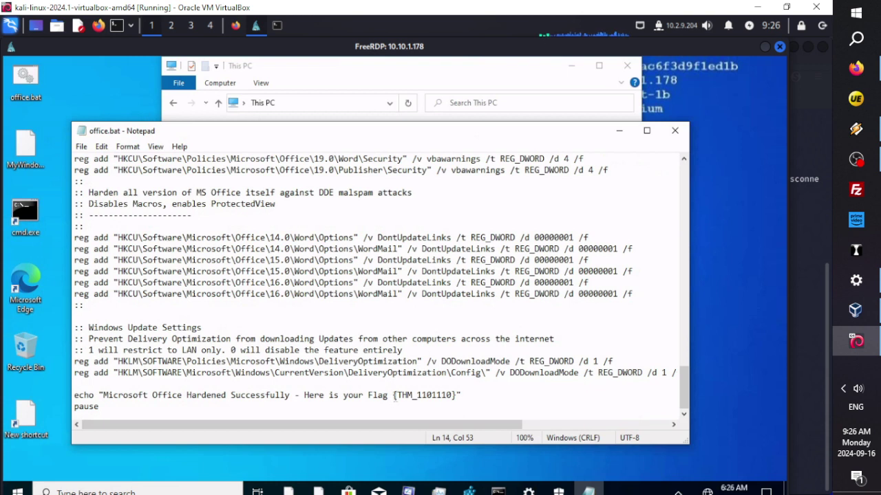
{"action": "left_click_drag", "start_coordinate": [368, 398], "coordinate": [389, 396]}
{"action": "key", "text": "ctrl+c"}
{"action": "left_click", "coordinate": [456, 396]}
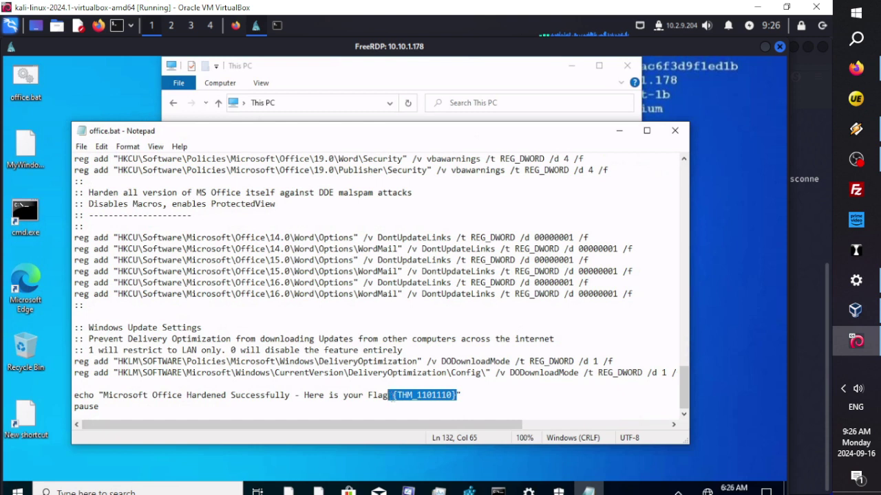
{"action": "left_click", "coordinate": [508, 395]}
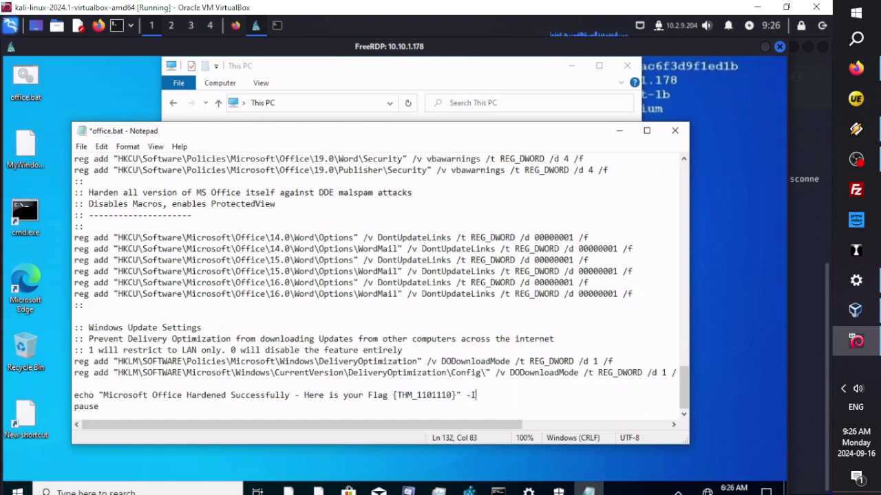
{"action": "type", "text": "-I opened it right :P"}
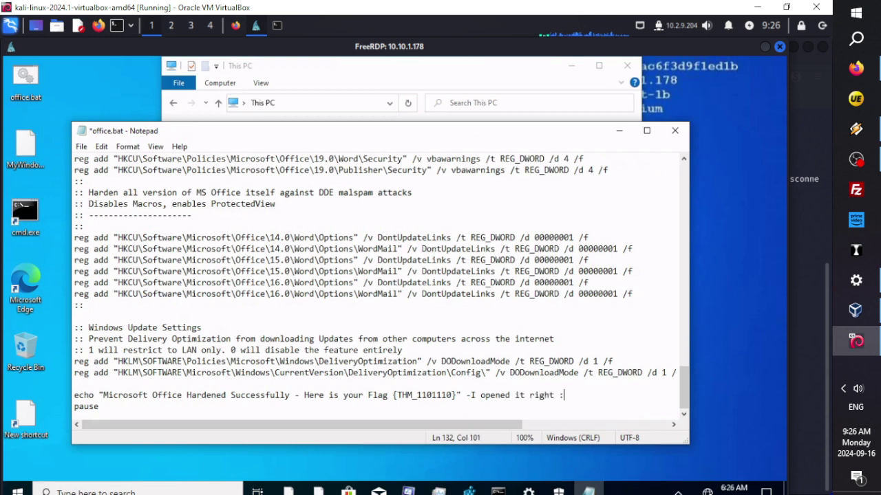
Paste the copied flag into the TryHackMe answer field and submit it
{"action": "left_click", "coordinate": [856, 68]}
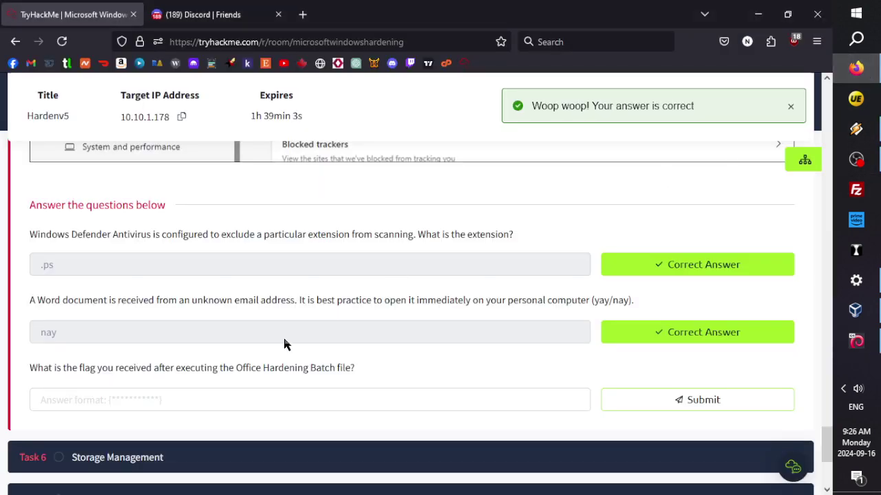
{"action": "left_click", "coordinate": [222, 393]}
{"action": "key", "text": "ctrl+v"}
{"action": "left_click", "coordinate": [679, 403]}
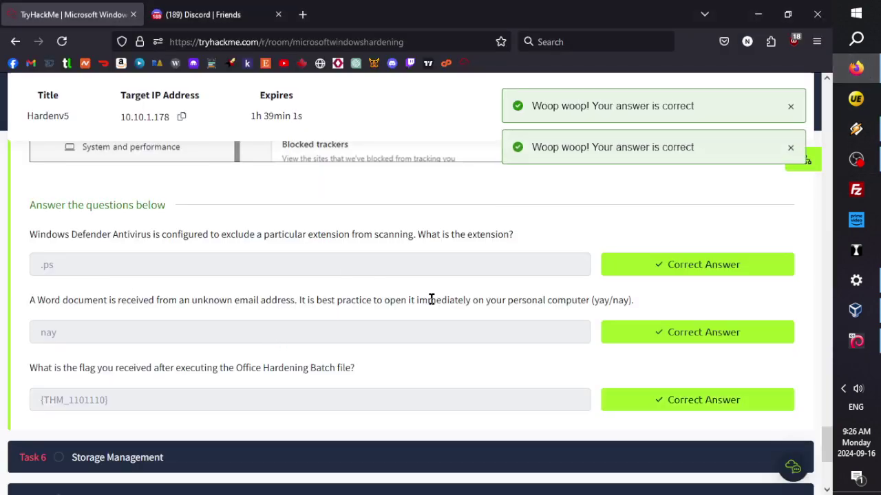
Close office.bat in Notepad without saving the edits
{"action": "key", "text": "alt+Tab"}
{"action": "left_click", "coordinate": [676, 129]}
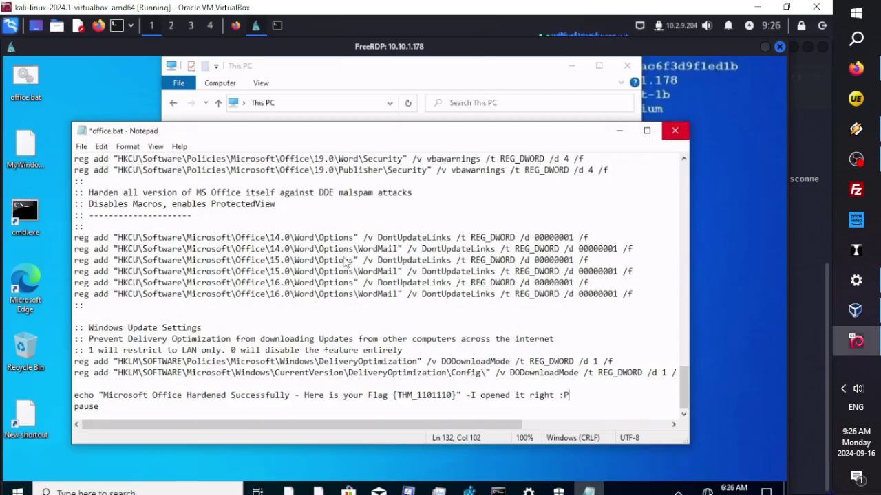
{"action": "left_click", "coordinate": [413, 282]}
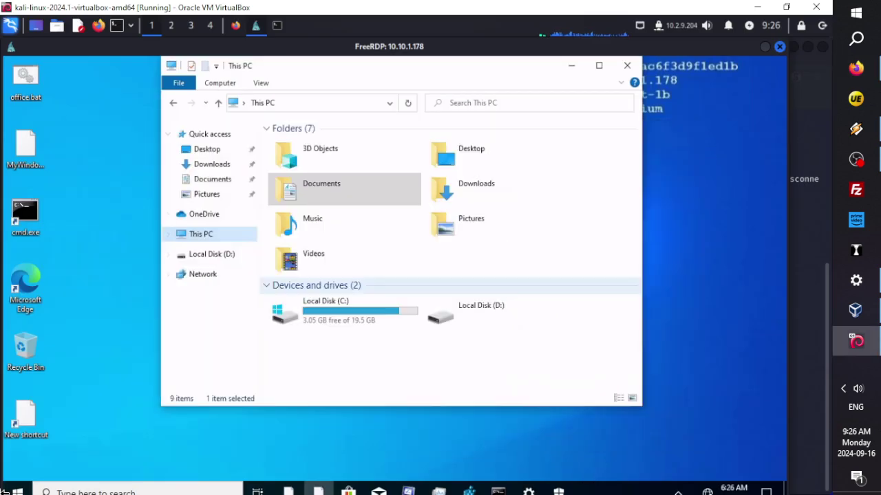
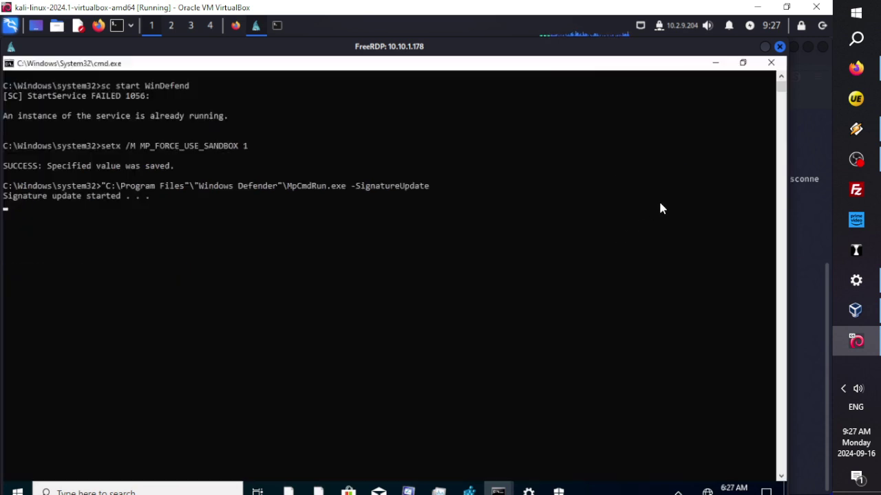
Expand the Task 6 Storage Management section in the TryHackMe hardening room
{"action": "left_click", "coordinate": [855, 69]}
{"action": "scroll", "coordinate": [379, 326], "scroll_direction": "down", "scroll_amount": 2}
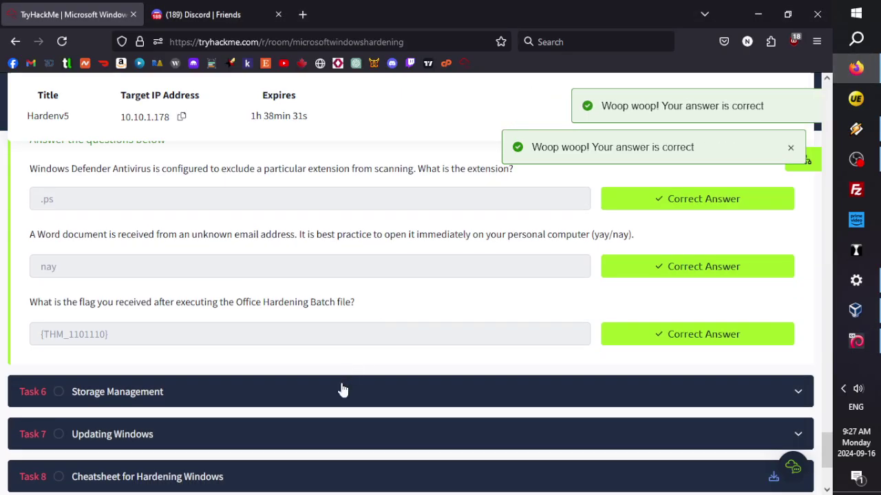
{"action": "left_click", "coordinate": [338, 393]}
Return to the remote command prompt, where the Defender signature update shows as started
{"action": "scroll", "coordinate": [393, 388], "scroll_direction": "up", "scroll_amount": 20}
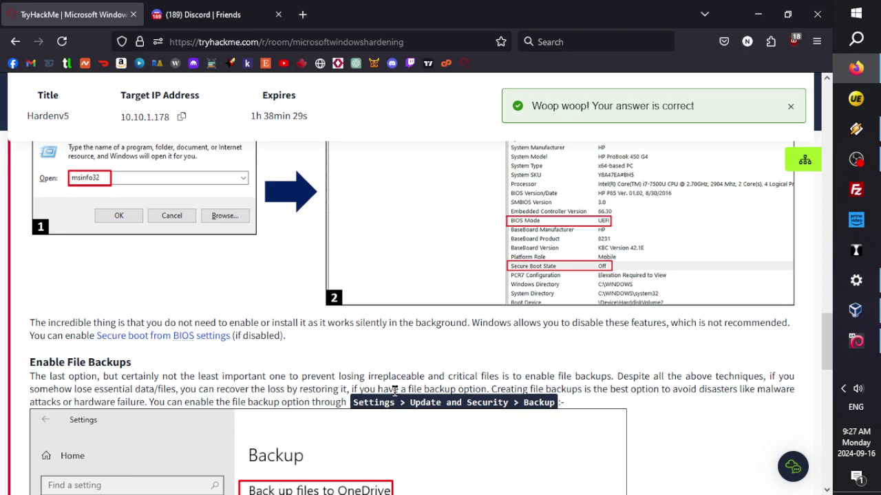
{"action": "scroll", "coordinate": [394, 391], "scroll_direction": "up", "scroll_amount": 5}
{"action": "scroll", "coordinate": [600, 236], "scroll_direction": "down", "scroll_amount": 5}
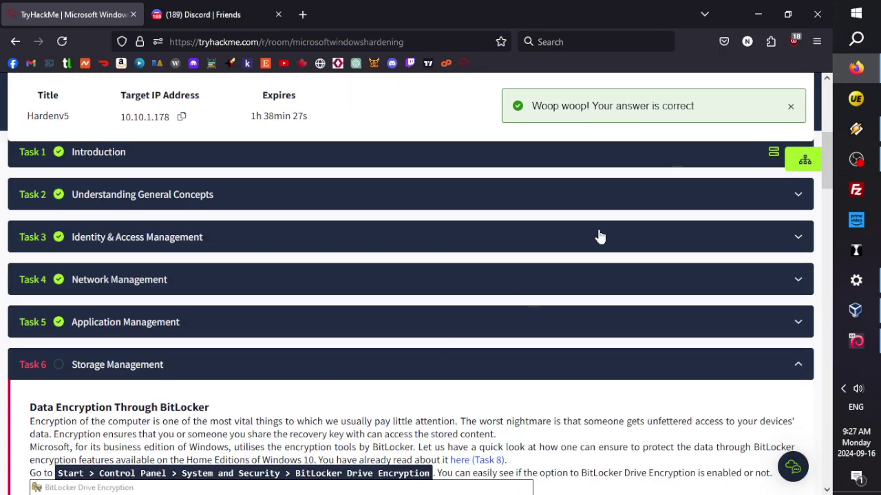
{"action": "left_click", "coordinate": [856, 341]}
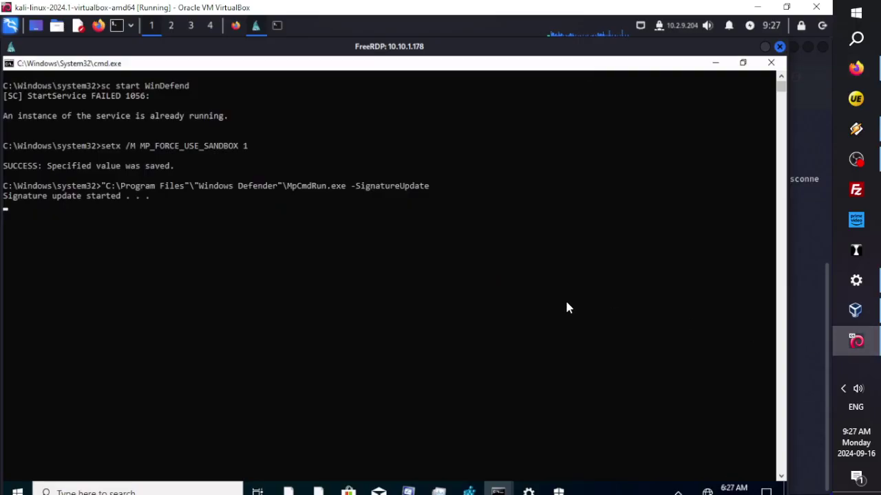
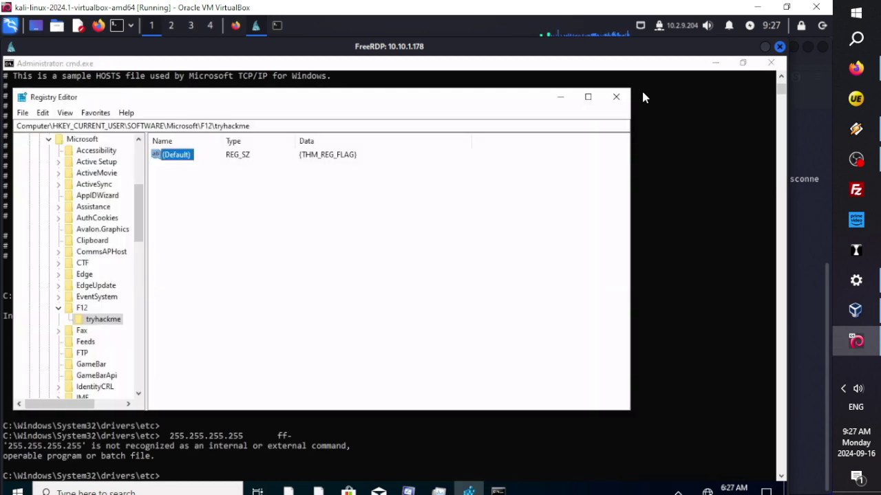
Close Registry Editor and switch back to the Administrator cmd.exe window showing the hosts file and ARP table
{"action": "left_click", "coordinate": [619, 98]}
{"action": "key", "text": "alt+Tab"}
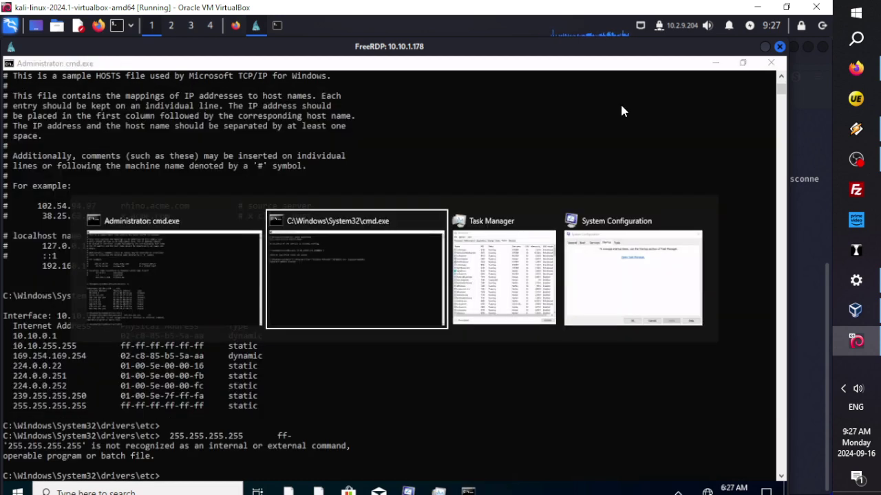
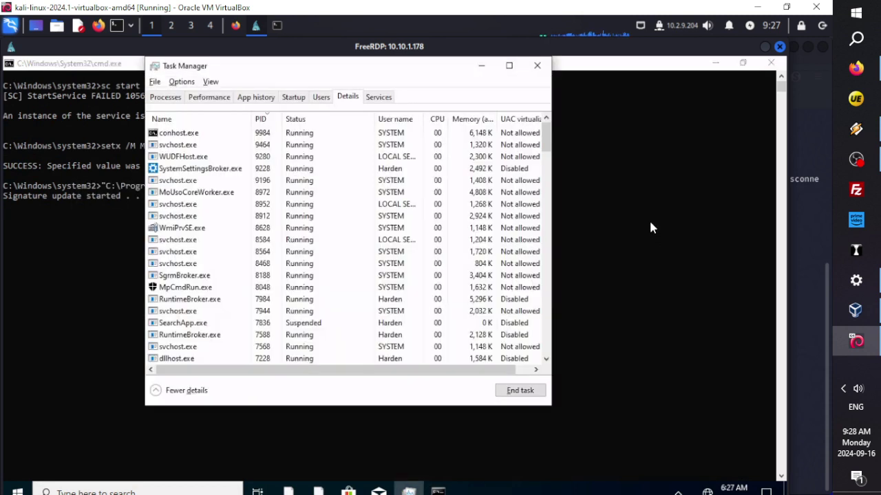
Sort the Details list by the Memory column, descending, putting MsMpEng.exe first at 146,436 K
{"action": "left_click", "coordinate": [473, 119]}
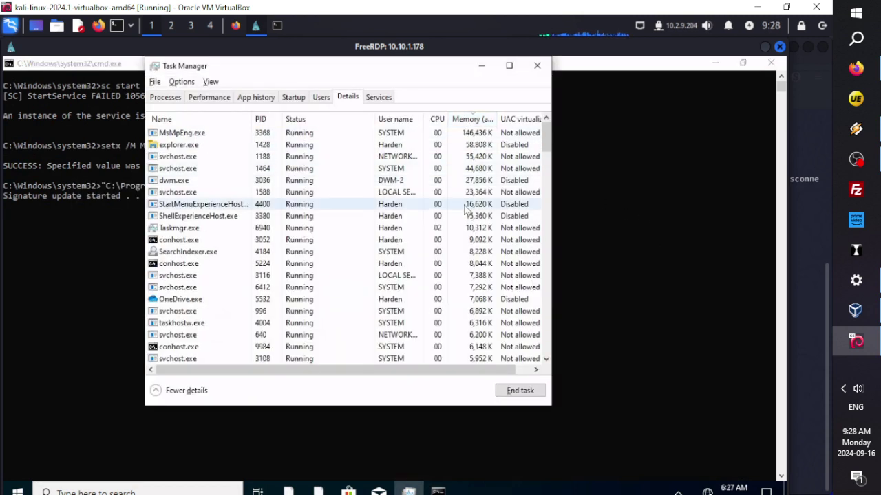
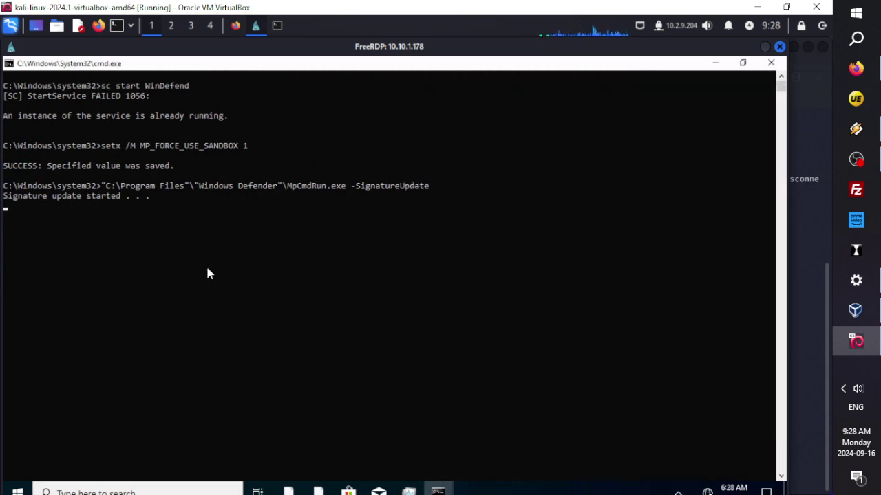
Find the BitLocker section of Task 6 and open its 'here (Task 8)' link in a new tab
{"action": "left_click", "coordinate": [856, 67]}
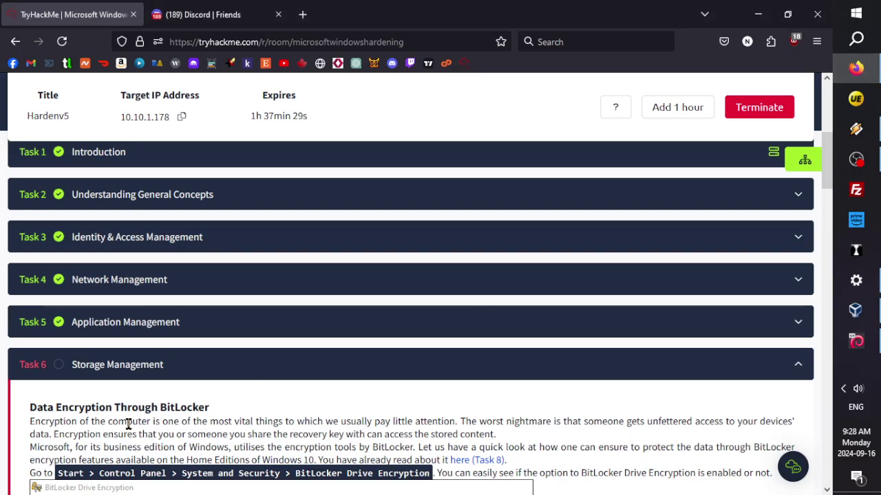
{"action": "scroll", "coordinate": [193, 396], "scroll_direction": "down", "scroll_amount": 3}
{"action": "scroll", "coordinate": [300, 216], "scroll_direction": "down", "scroll_amount": 2}
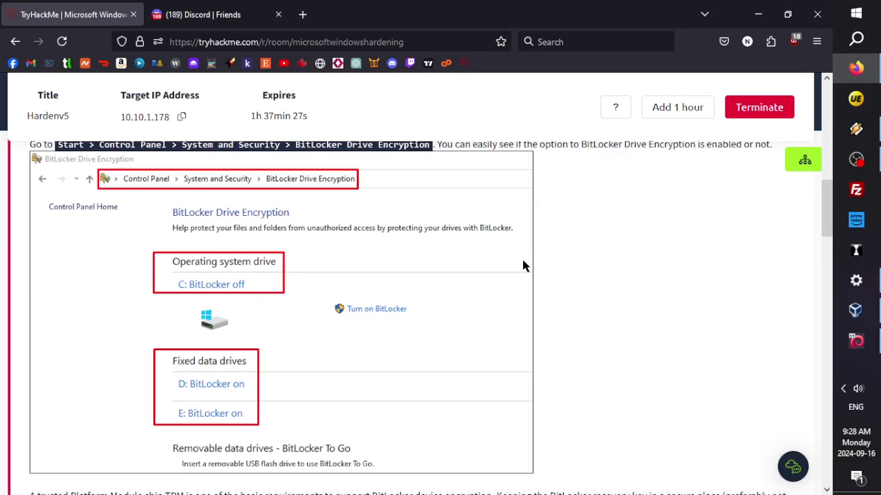
{"action": "scroll", "coordinate": [492, 247], "scroll_direction": "up", "scroll_amount": 1}
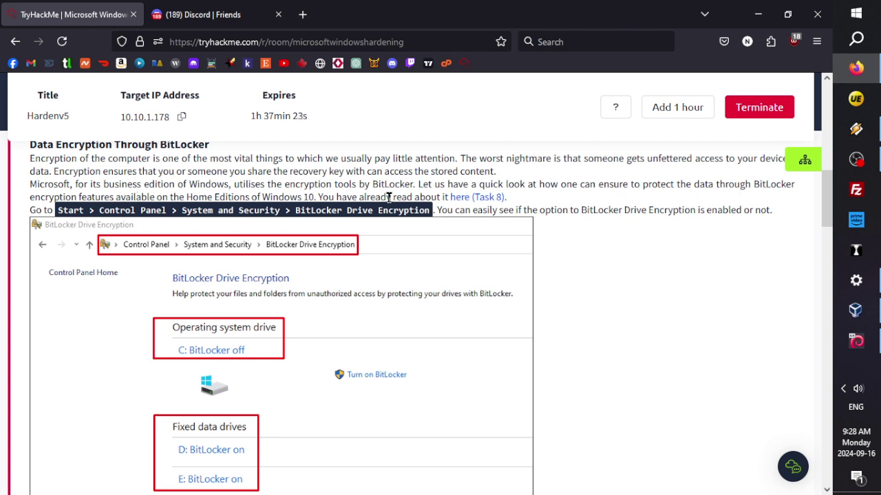
{"action": "right_click", "coordinate": [473, 202]}
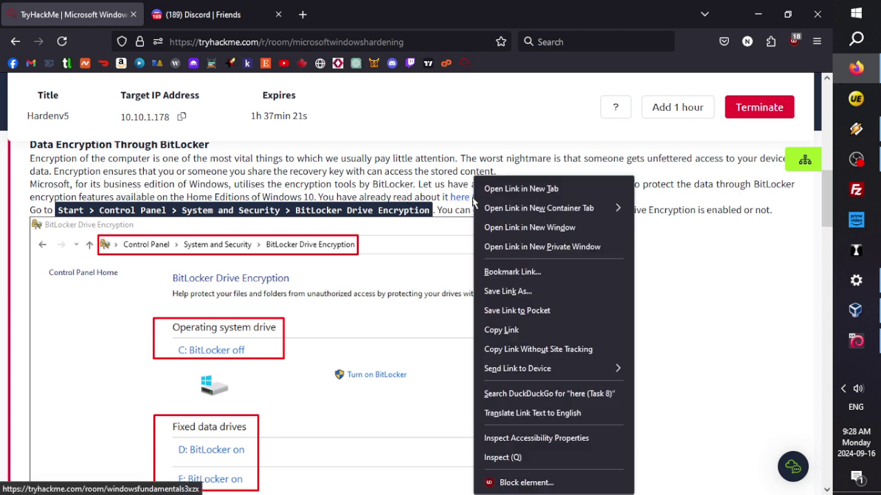
{"action": "left_click", "coordinate": [485, 189]}
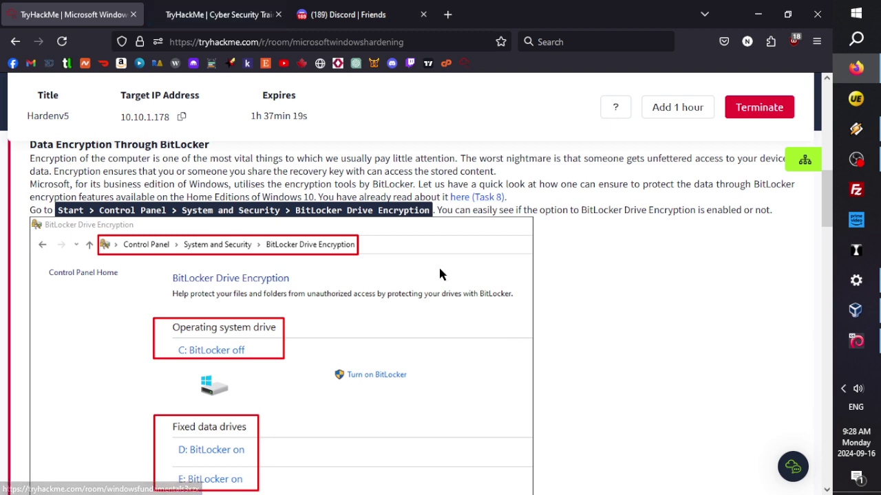
Read the Task 8 BitLocker answer in Windows Fundamentals 3, then close that tab
{"action": "left_click", "coordinate": [200, 9]}
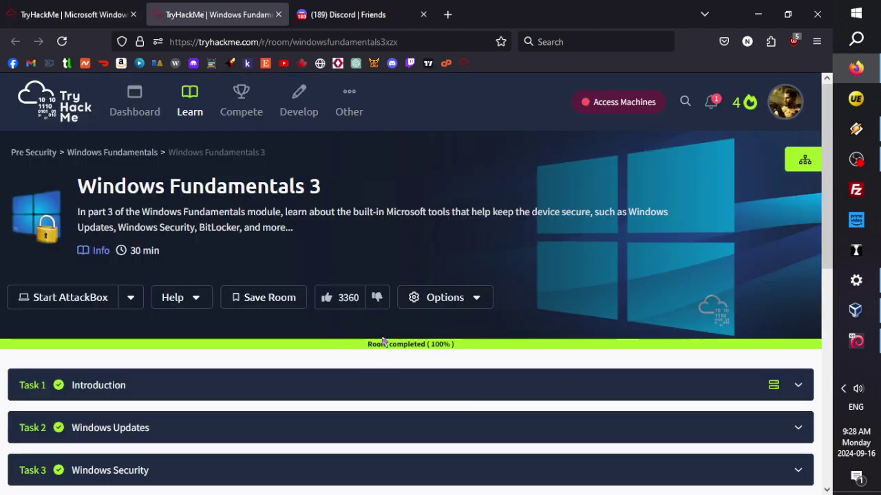
{"action": "scroll", "coordinate": [411, 479], "scroll_direction": "down", "scroll_amount": 6}
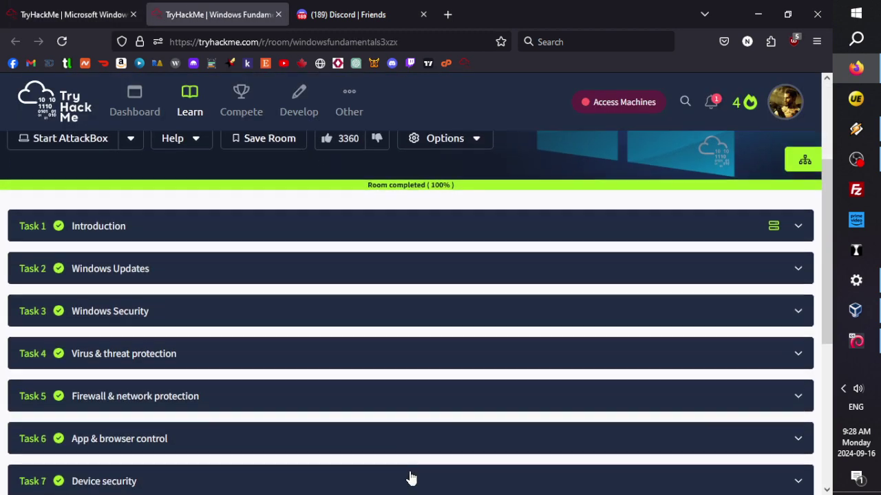
{"action": "scroll", "coordinate": [410, 476], "scroll_direction": "up", "scroll_amount": 3}
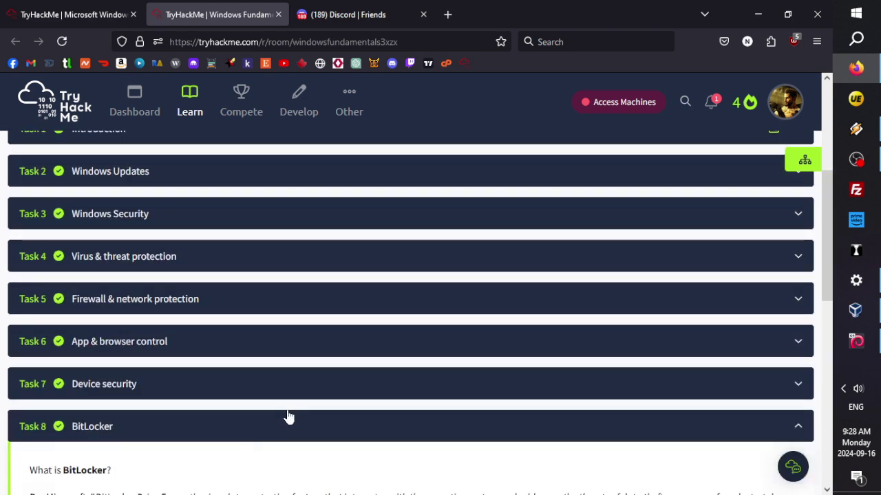
{"action": "scroll", "coordinate": [350, 389], "scroll_direction": "down", "scroll_amount": 7}
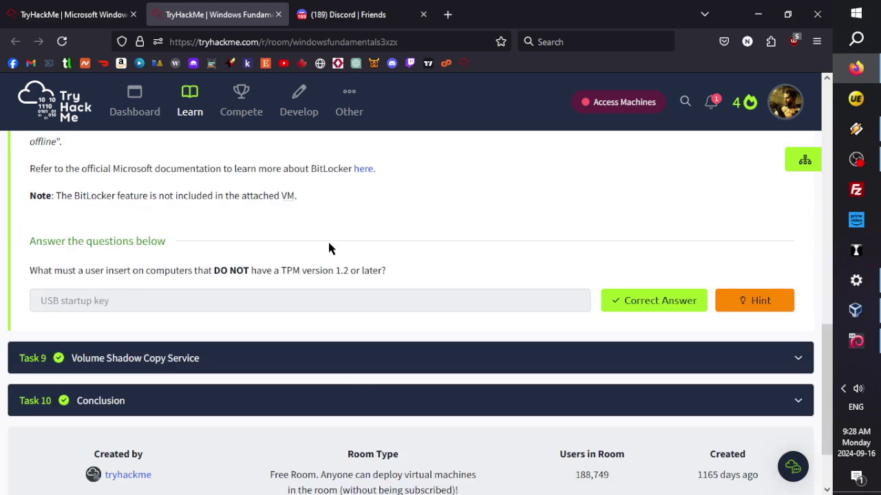
{"action": "left_click", "coordinate": [278, 14]}
Scroll through the Secure Boot and Enable File Backups sections of Task 6
{"action": "scroll", "coordinate": [393, 381], "scroll_direction": "down", "scroll_amount": 15}
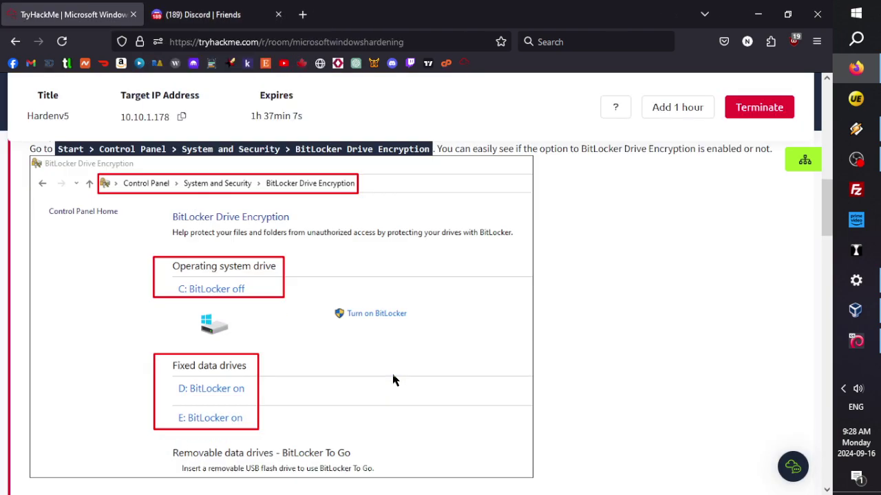
{"action": "scroll", "coordinate": [394, 381], "scroll_direction": "down", "scroll_amount": 4}
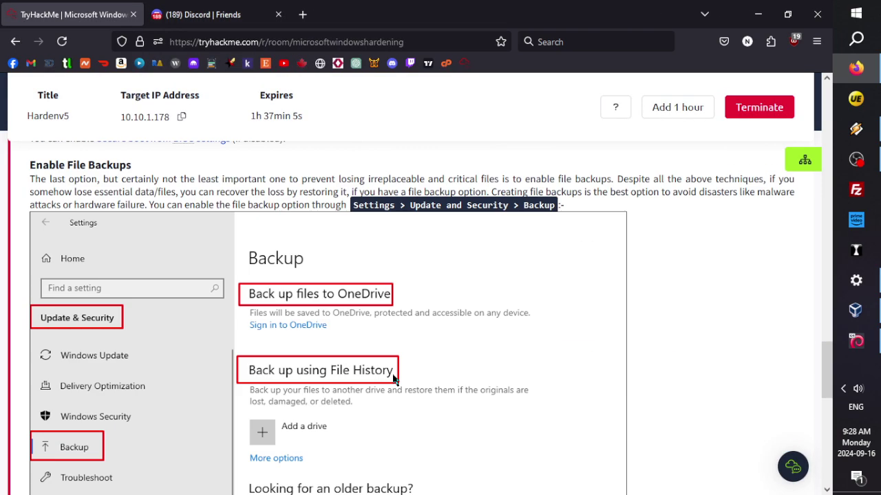
{"action": "scroll", "coordinate": [394, 380], "scroll_direction": "up", "scroll_amount": 4}
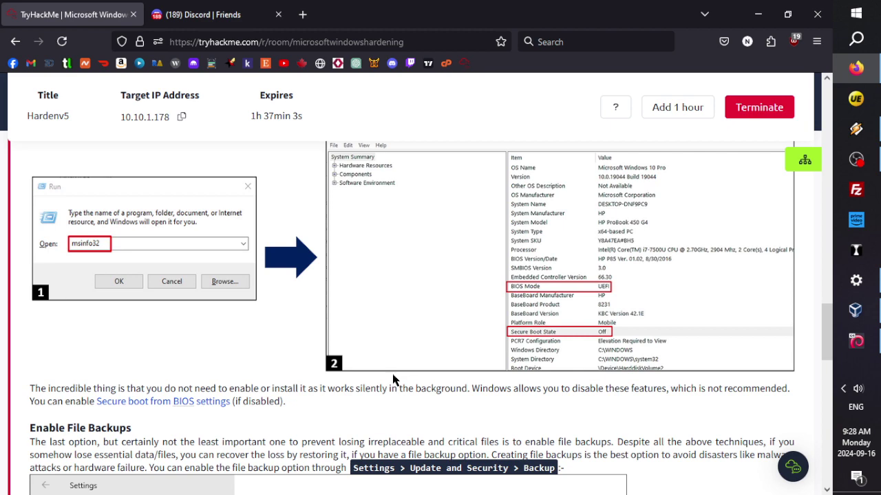
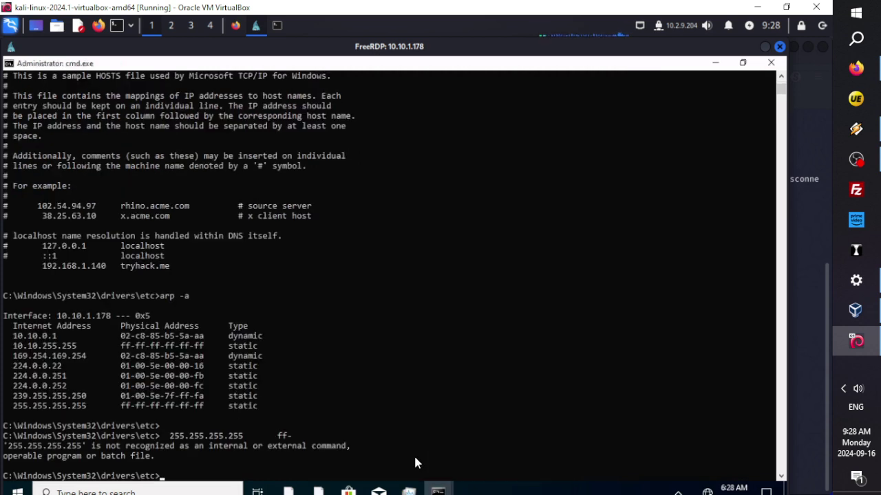
Launch msinfo32 on the remote Windows machine to open System Information
{"action": "type", "text": "msinf"}
{"action": "type", "text": "o32"}
{"action": "key", "text": "Return"}
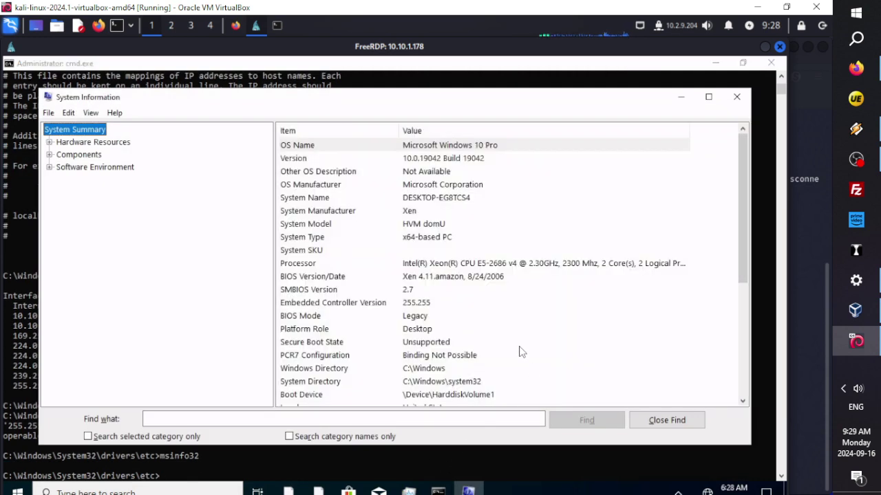
{"action": "left_click", "coordinate": [851, 73]}
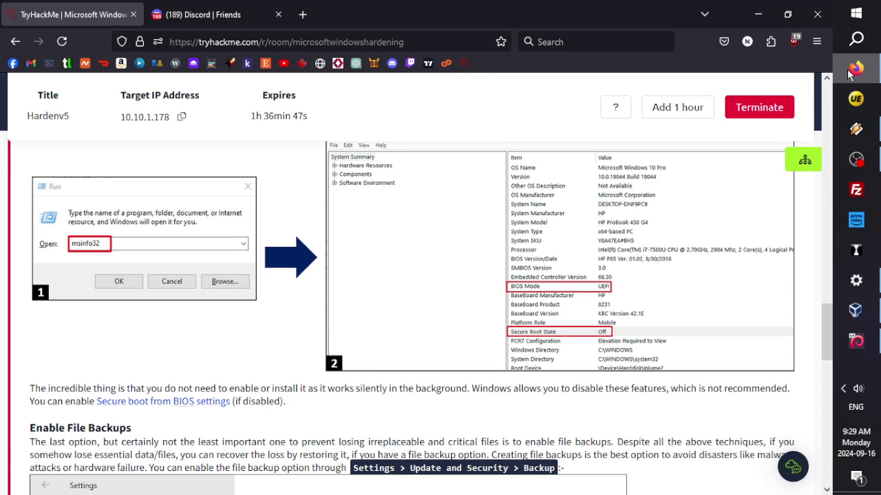
Select the BIOS Mode entry in System Summary and compare it with the TryHackMe task
{"action": "left_click", "coordinate": [850, 72]}
{"action": "scroll", "coordinate": [603, 227], "scroll_direction": "down", "scroll_amount": 3}
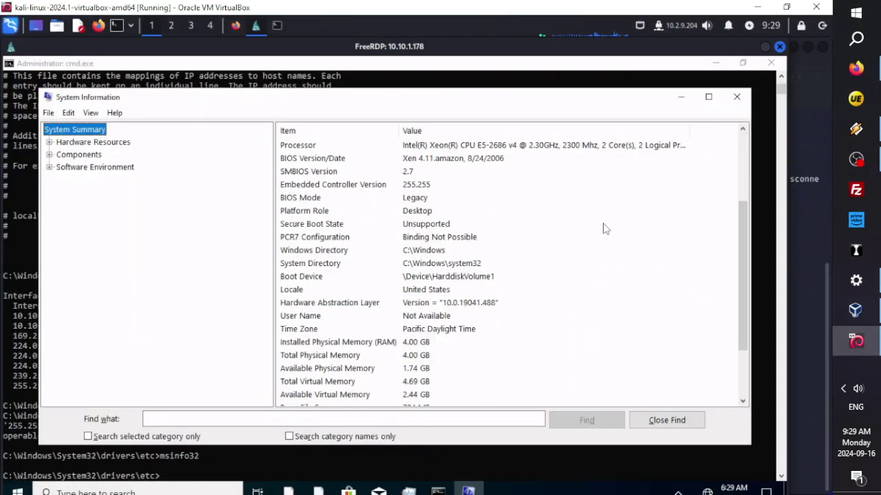
{"action": "left_click", "coordinate": [424, 200]}
{"action": "left_click", "coordinate": [856, 67]}
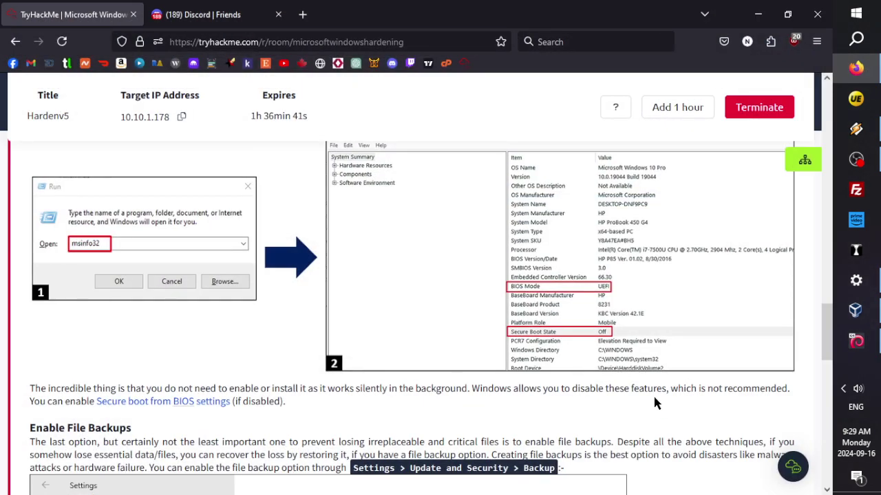
Scroll the System Summary to review Secure Boot State and device encryption details
{"action": "key", "text": "alt+Tab"}
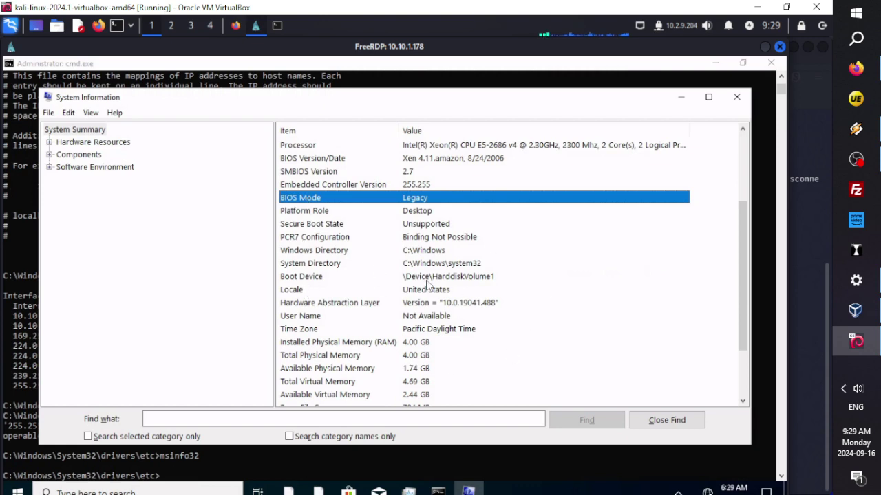
{"action": "scroll", "coordinate": [597, 290], "scroll_direction": "down", "scroll_amount": 2}
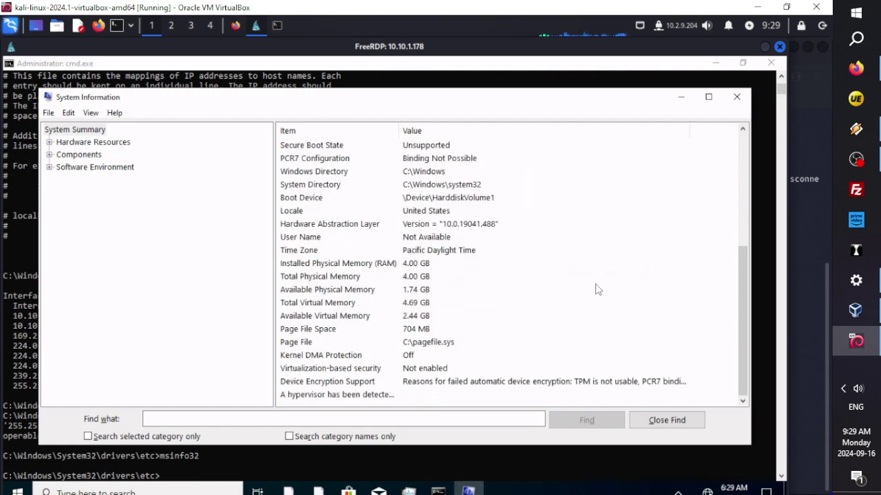
{"action": "scroll", "coordinate": [597, 290], "scroll_direction": "up", "scroll_amount": 3}
{"action": "scroll", "coordinate": [597, 289], "scroll_direction": "down", "scroll_amount": 3}
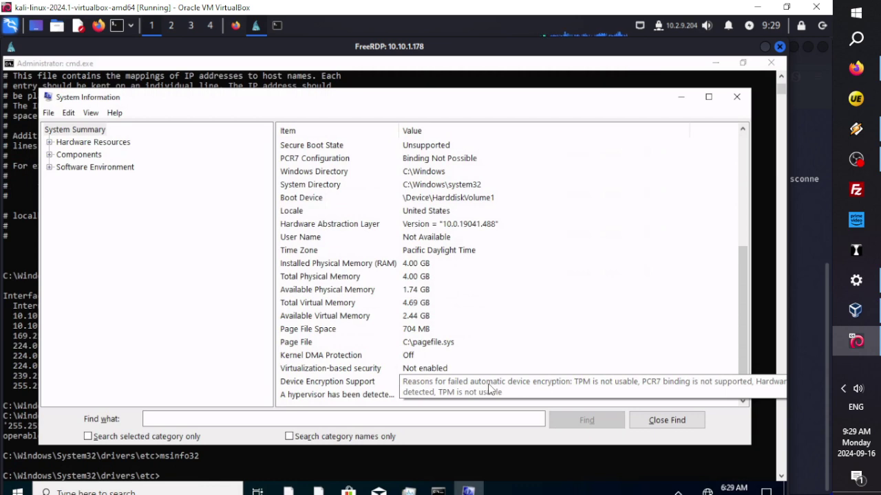
{"action": "left_click", "coordinate": [856, 68]}
{"action": "scroll", "coordinate": [289, 340], "scroll_direction": "down", "scroll_amount": 3}
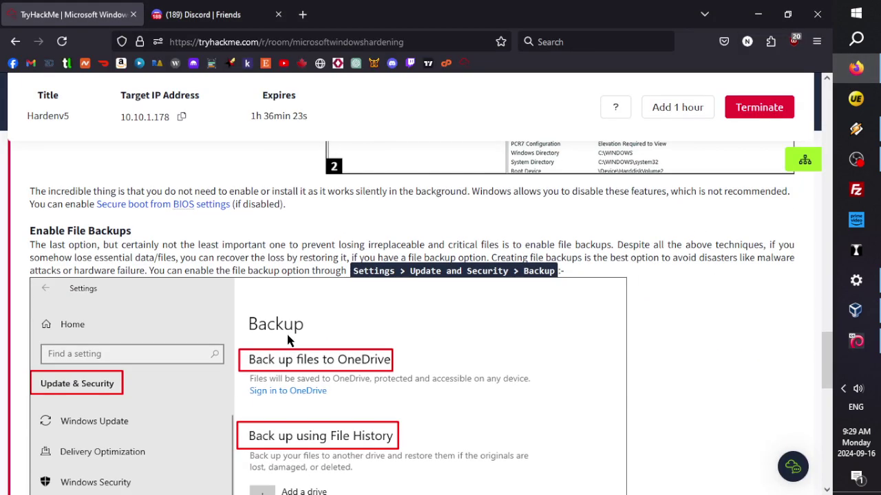
{"action": "scroll", "coordinate": [269, 337], "scroll_direction": "down", "scroll_amount": 8}
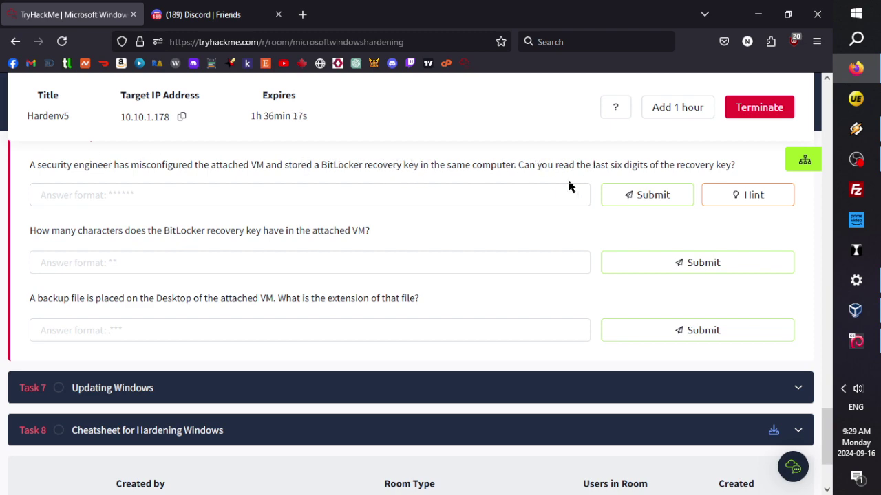
{"action": "left_click", "coordinate": [856, 341]}
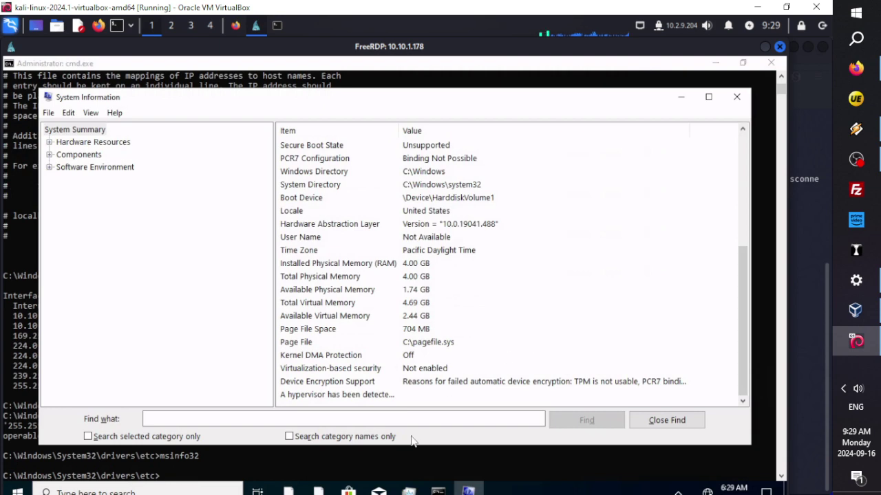
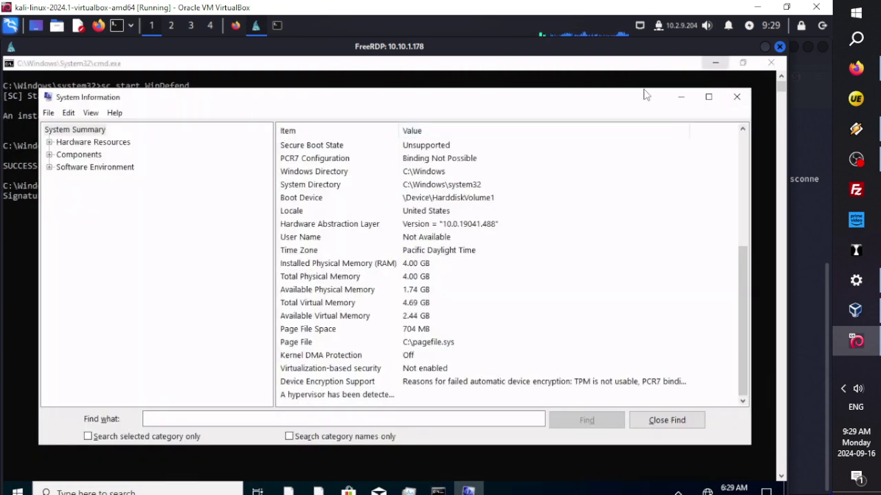
Minimize the cmd.exe command prompt window sitting behind System Information
{"action": "left_click", "coordinate": [715, 64]}
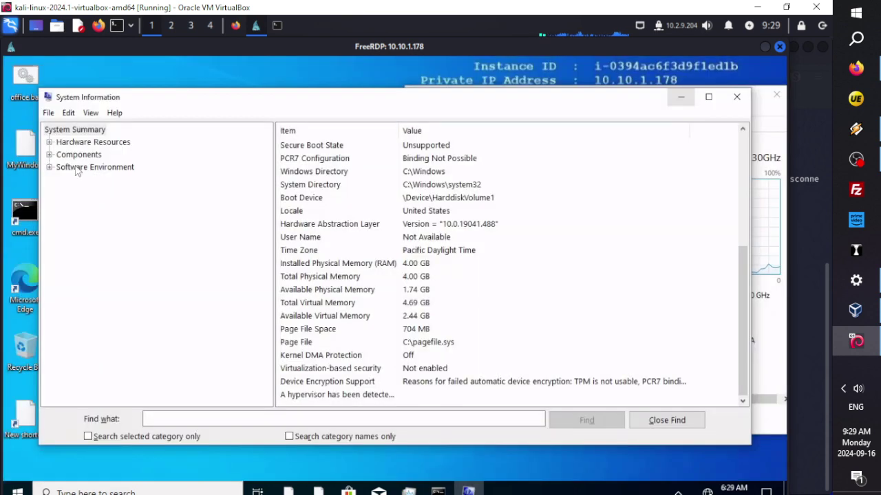
Launch File Explorer on Quick access from the Start button's Win+X menu
{"action": "right_click", "coordinate": [18, 489]}
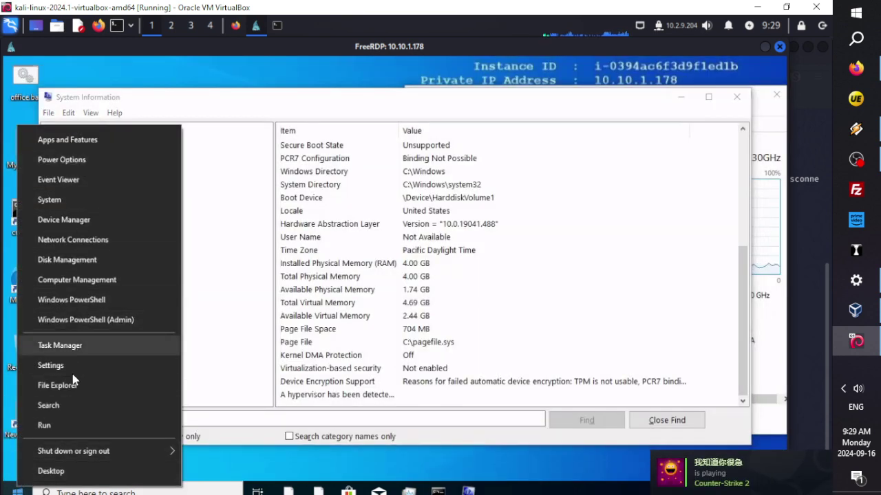
{"action": "left_click", "coordinate": [70, 385]}
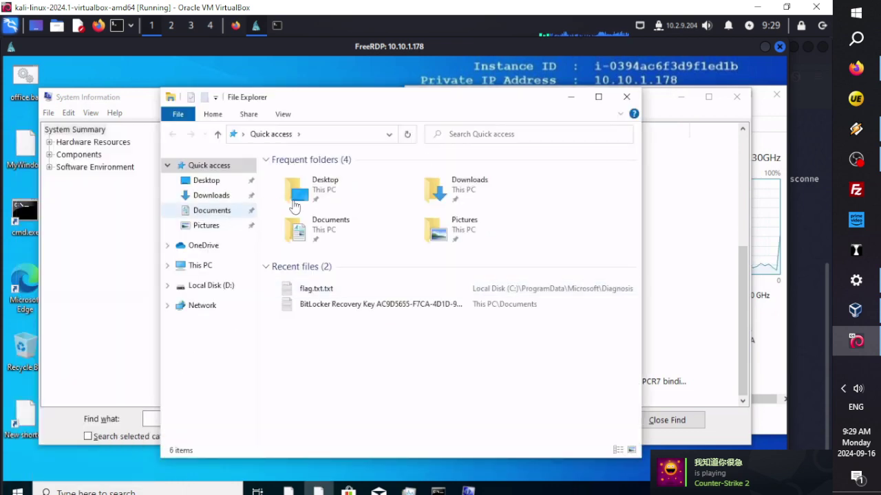
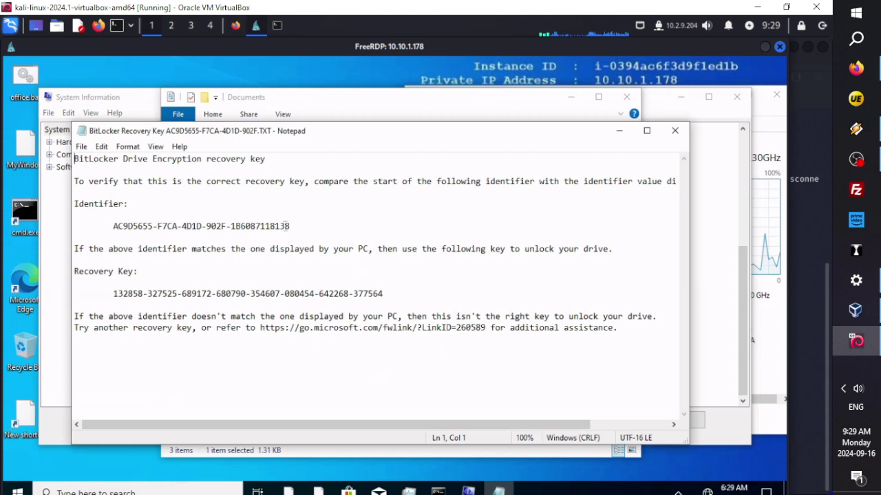
{"action": "left_click_drag", "start_coordinate": [289, 226], "coordinate": [260, 226]}
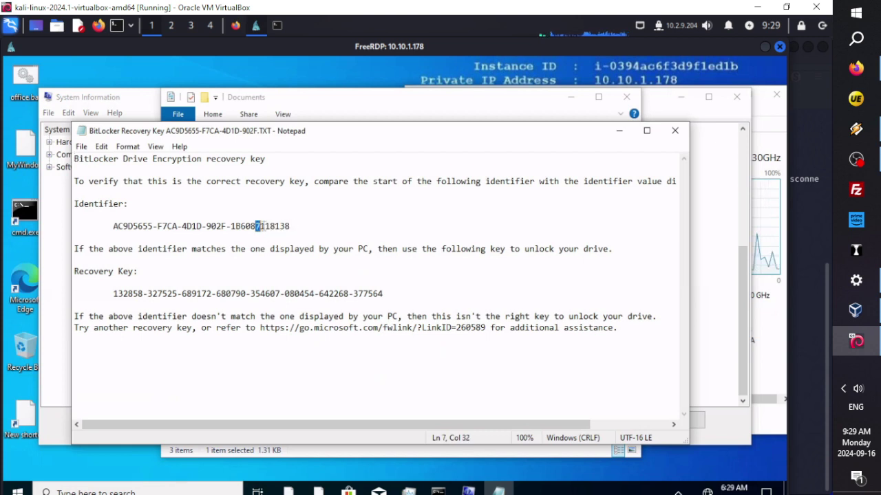
{"action": "left_click", "coordinate": [261, 226]}
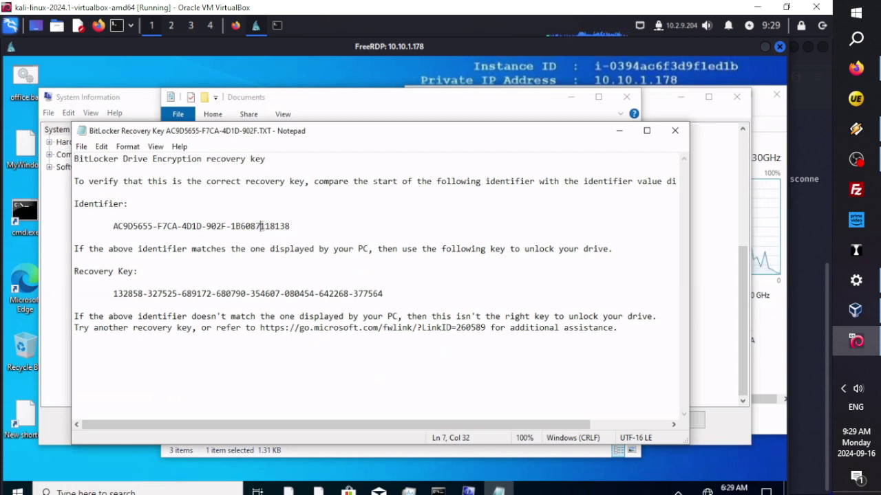
{"action": "left_click_drag", "start_coordinate": [261, 227], "coordinate": [284, 226]}
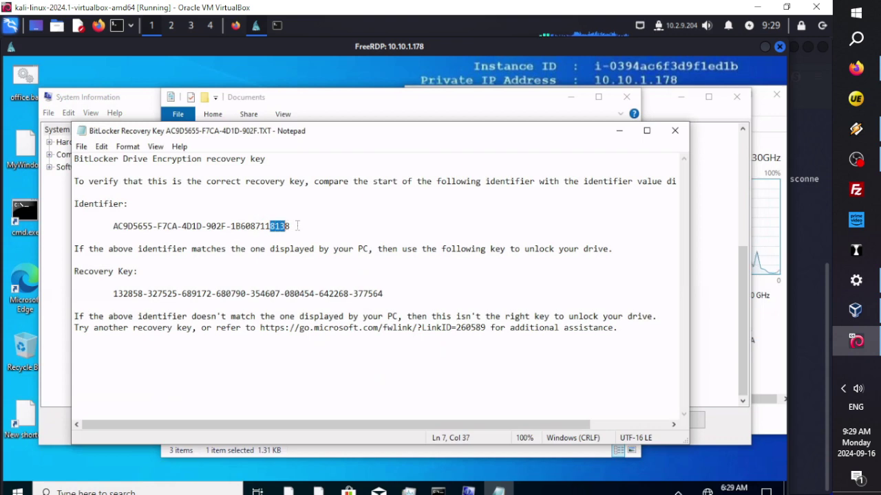
{"action": "double_click", "coordinate": [260, 226]}
{"action": "key", "text": "ctrl+c"}
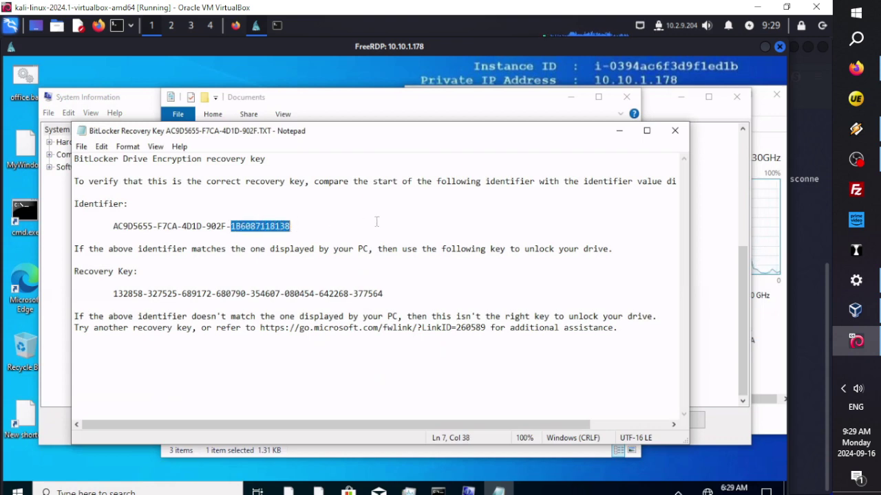
{"action": "left_click", "coordinate": [856, 69]}
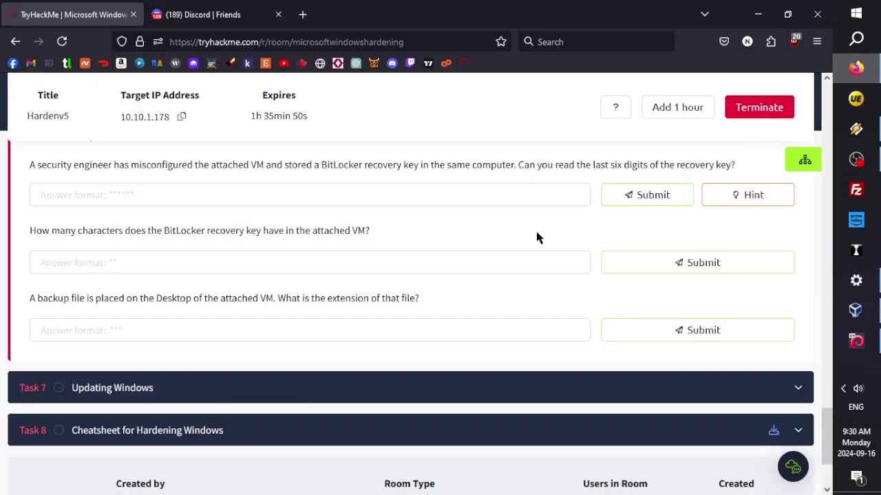
{"action": "left_click", "coordinate": [184, 196]}
{"action": "key", "text": "ctrl+v"}
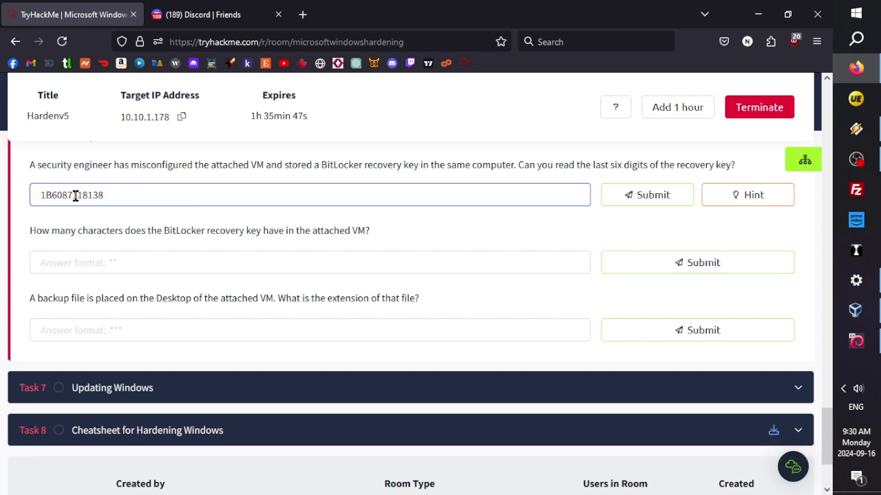
{"action": "left_click_drag", "start_coordinate": [76, 196], "coordinate": [2, 184]}
{"action": "left_click", "coordinate": [4, 190]}
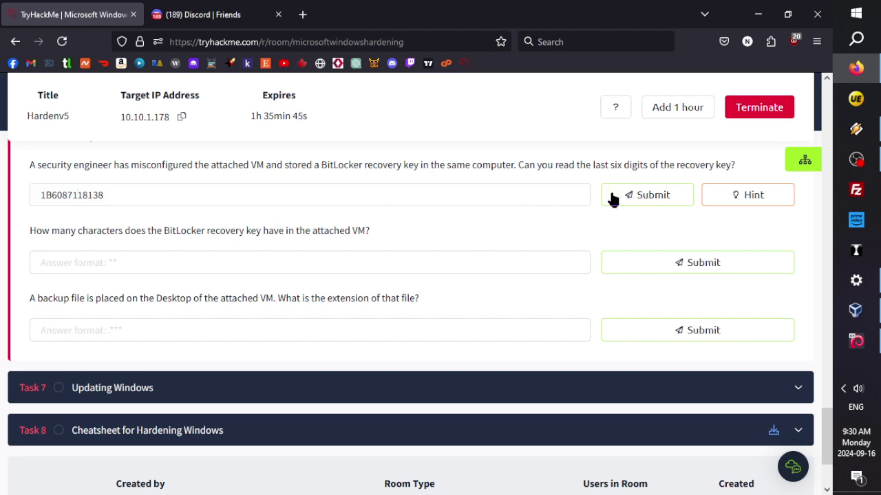
{"action": "double_click", "coordinate": [82, 195]}
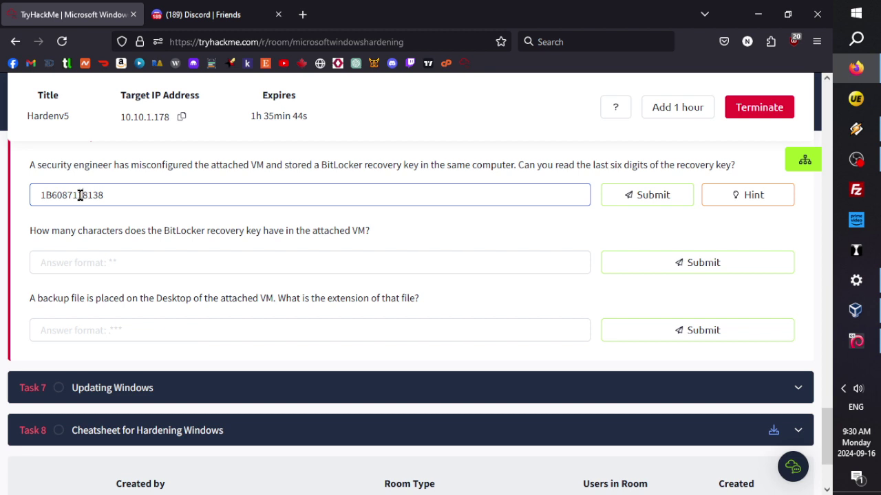
{"action": "left_click", "coordinate": [2, 188]}
{"action": "double_click", "coordinate": [81, 194]}
{"action": "left_click", "coordinate": [75, 195]}
{"action": "double_click", "coordinate": [78, 196]}
{"action": "double_click", "coordinate": [84, 195]}
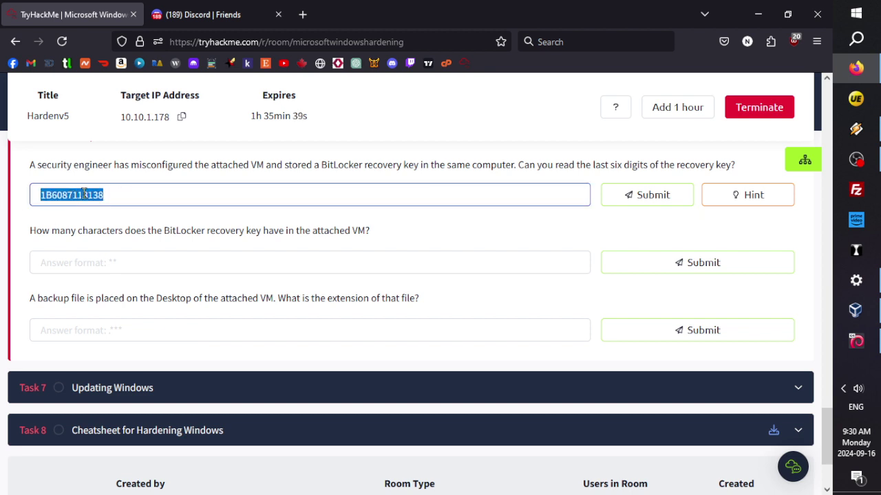
Trim the answer to 118138 and submit it; it is marked incorrect
{"action": "left_click", "coordinate": [84, 195]}
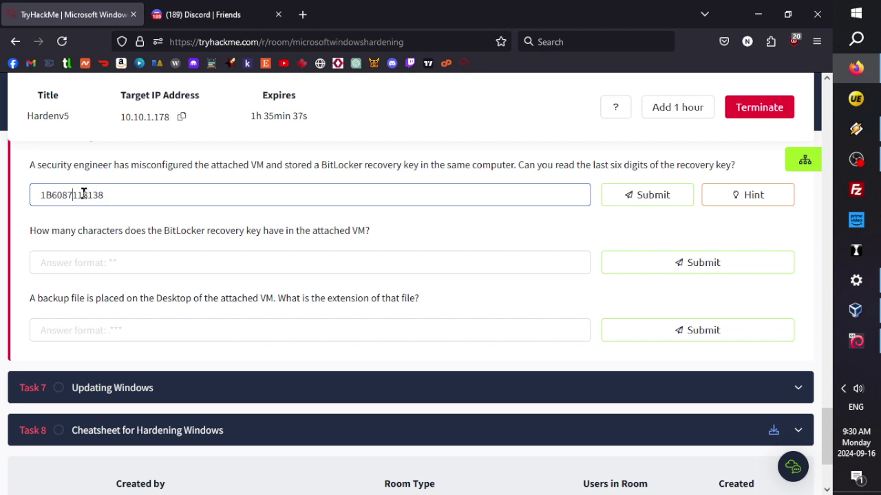
{"action": "key", "text": "BackSpace"}
{"action": "key", "text": "BackSpace"}
{"action": "key", "text": "BackSpace"}
{"action": "key", "text": "BackSpace"}
{"action": "key", "text": "BackSpace"}
{"action": "key", "text": "BackSpace"}
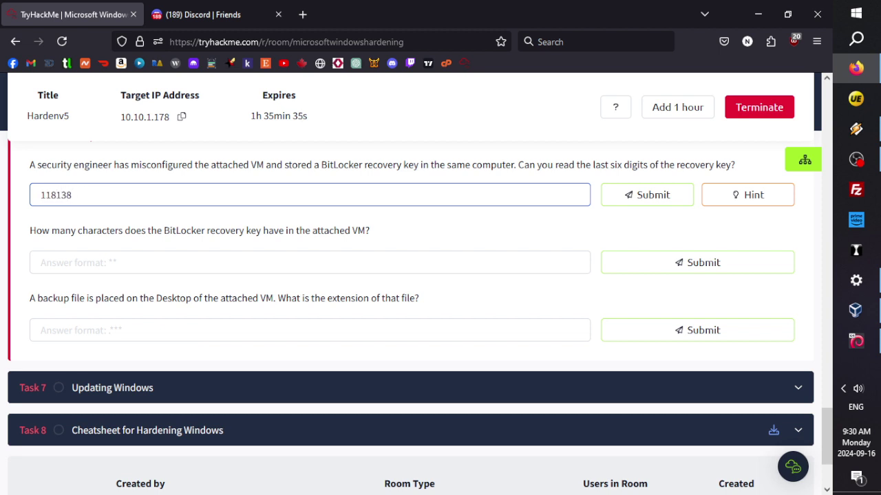
{"action": "key", "text": "Return"}
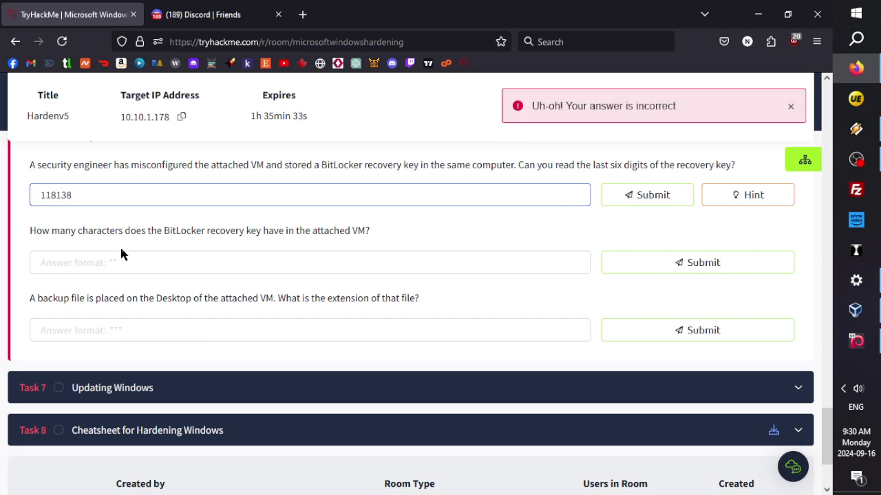
{"action": "key", "text": "alt+Tab"}
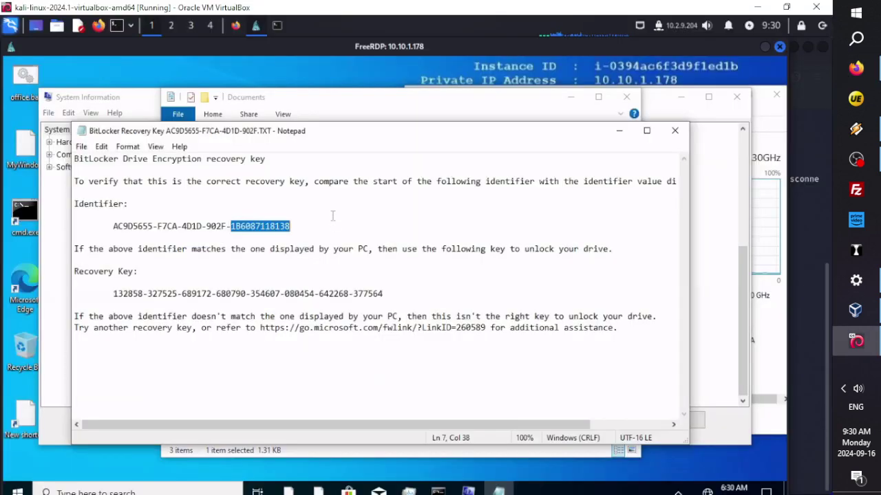
{"action": "double_click", "coordinate": [377, 293]}
{"action": "key", "text": "alt+Tab"}
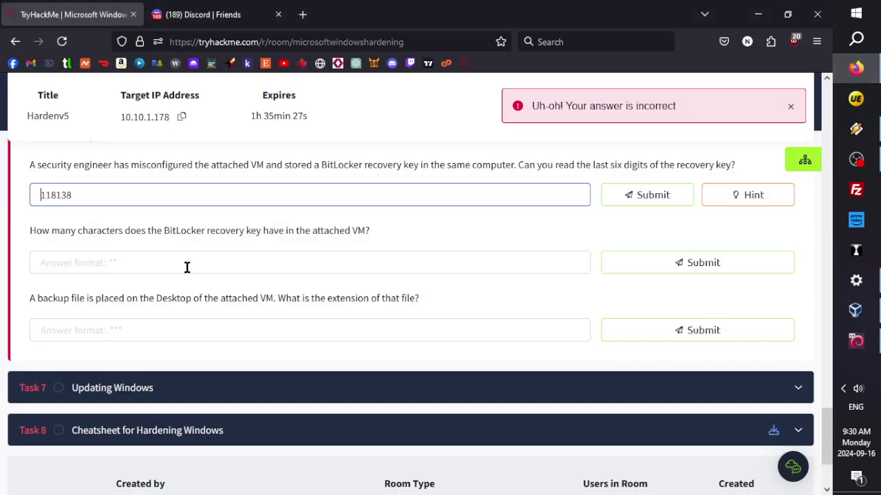
{"action": "double_click", "coordinate": [63, 198]}
{"action": "type", "text": "377564"}
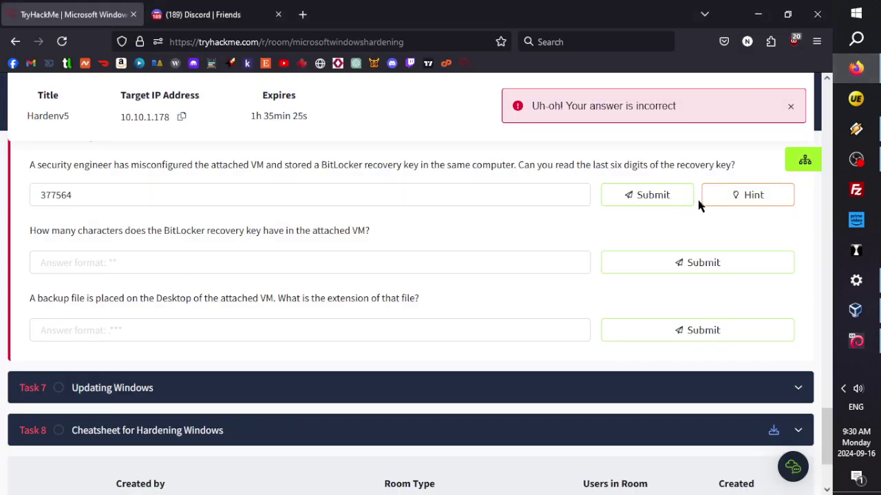
{"action": "left_click", "coordinate": [666, 201]}
{"action": "left_click", "coordinate": [166, 265]}
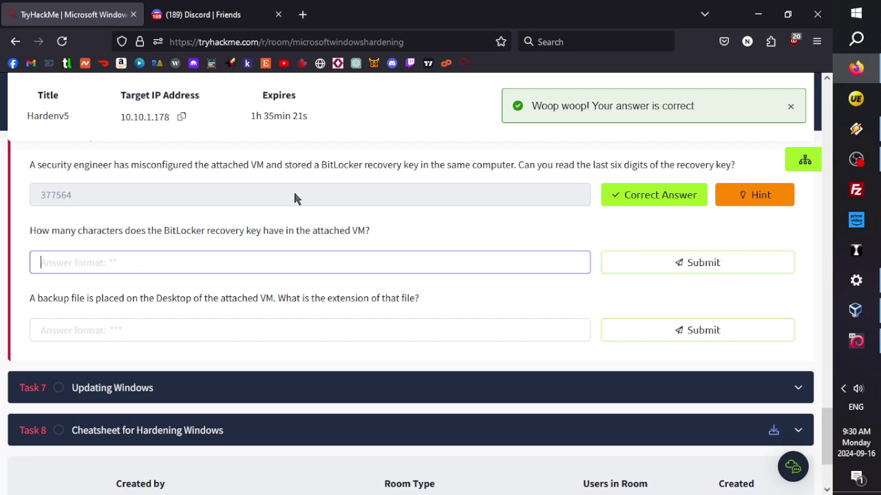
{"action": "key", "text": "alt+Tab"}
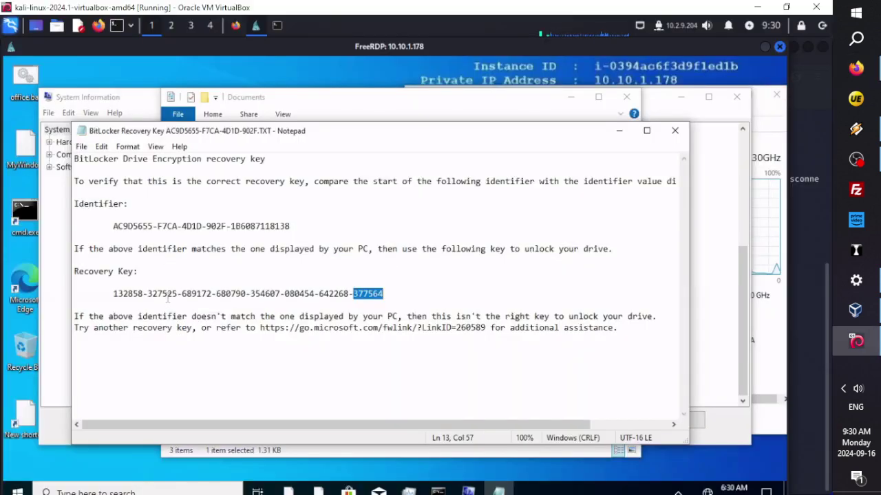
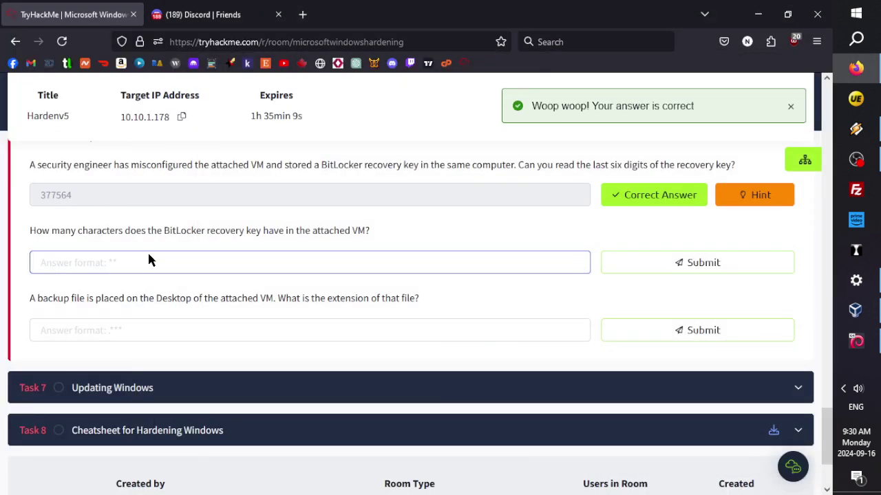
Submit 56 as the recovery key's character count, then clear the rejected answer
{"action": "left_click", "coordinate": [148, 262]}
{"action": "type", "text": "56"}
{"action": "key", "text": "Return"}
{"action": "double_click", "coordinate": [147, 265]}
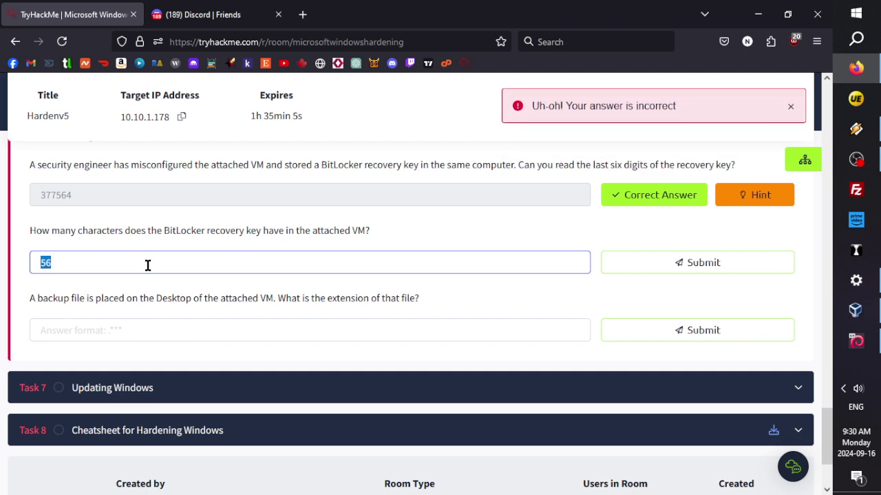
{"action": "key", "text": "BackSpace"}
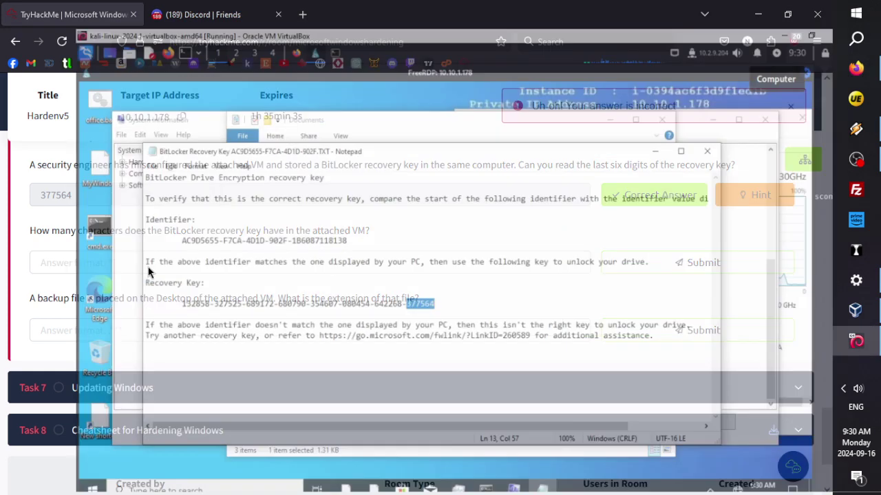
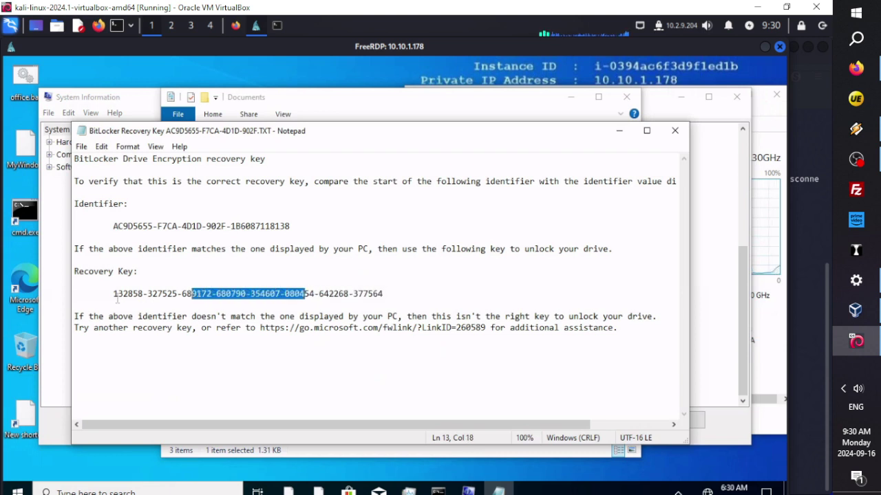
Select the first groups of the recovery key, then submit 5 on the quiz and clear the rejected answer
{"action": "left_click", "coordinate": [113, 294]}
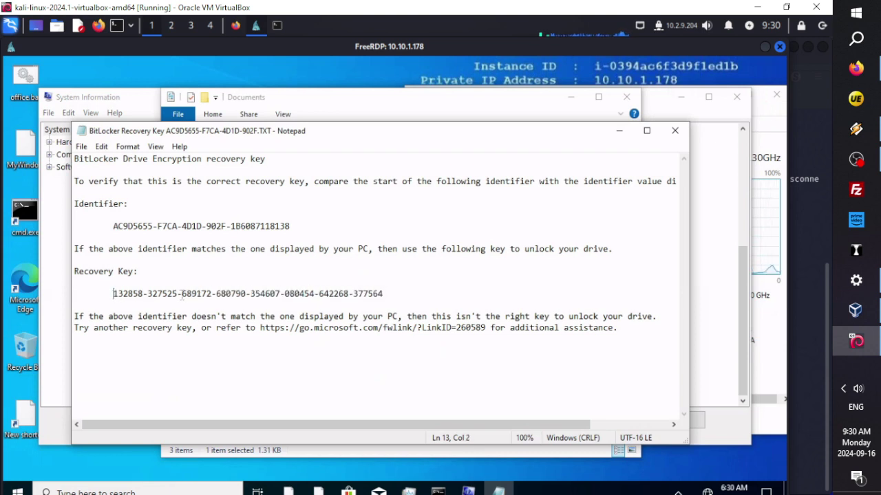
{"action": "left_click_drag", "start_coordinate": [113, 294], "coordinate": [386, 296]}
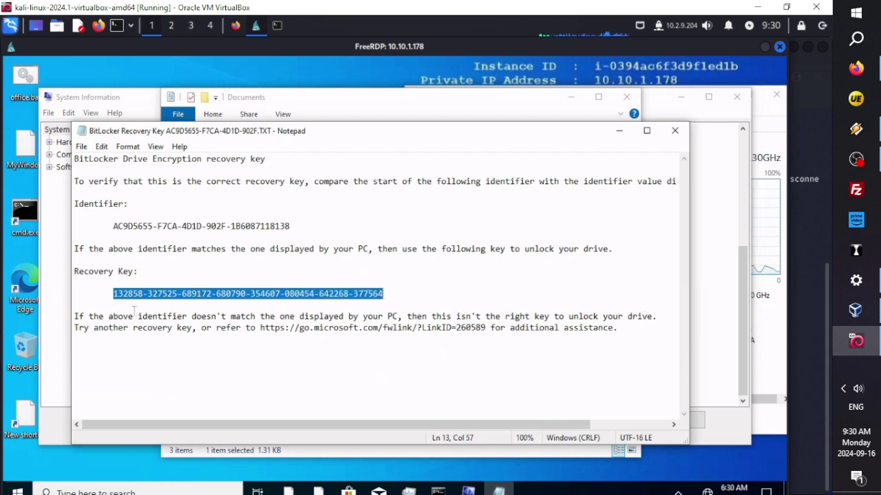
{"action": "left_click", "coordinate": [856, 67]}
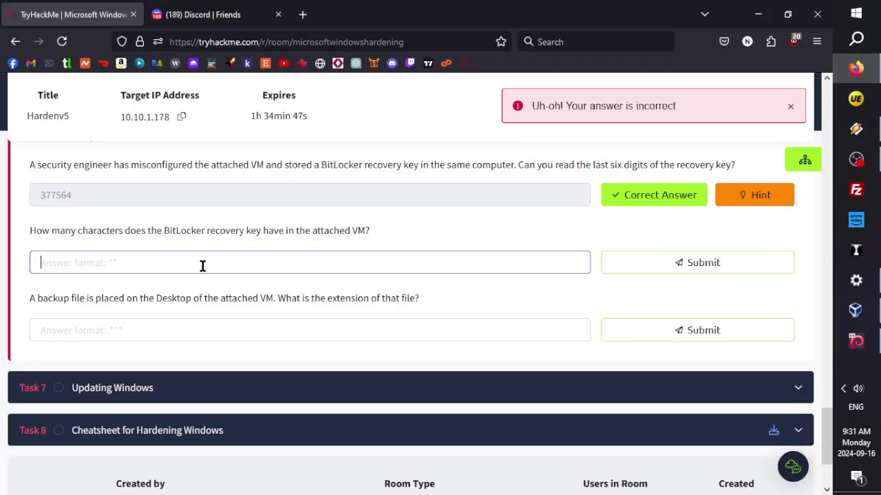
{"action": "type", "text": "57"}
{"action": "key", "text": "Return"}
{"action": "double_click", "coordinate": [203, 266]}
{"action": "key", "text": "BackSpace"}
Remove the indent before the recovery key in Notepad and select the whole key
{"action": "key", "text": "alt+Tab"}
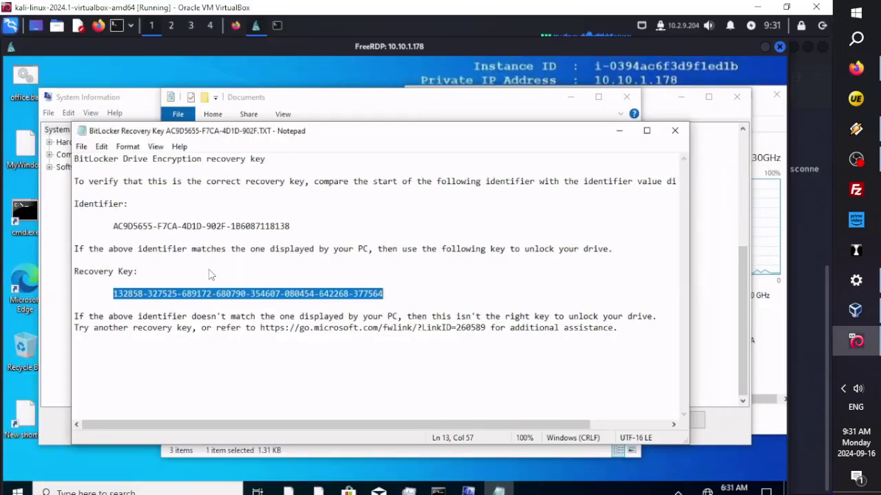
{"action": "left_click", "coordinate": [111, 293]}
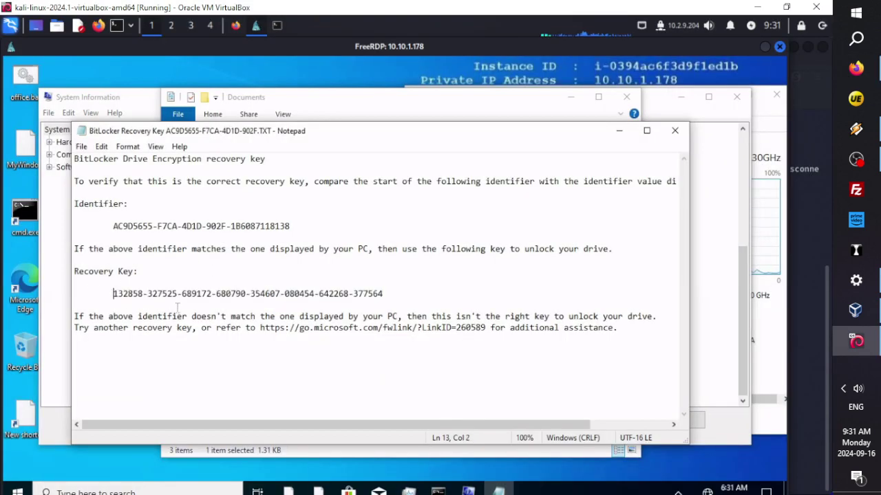
{"action": "key", "text": "BackSpace"}
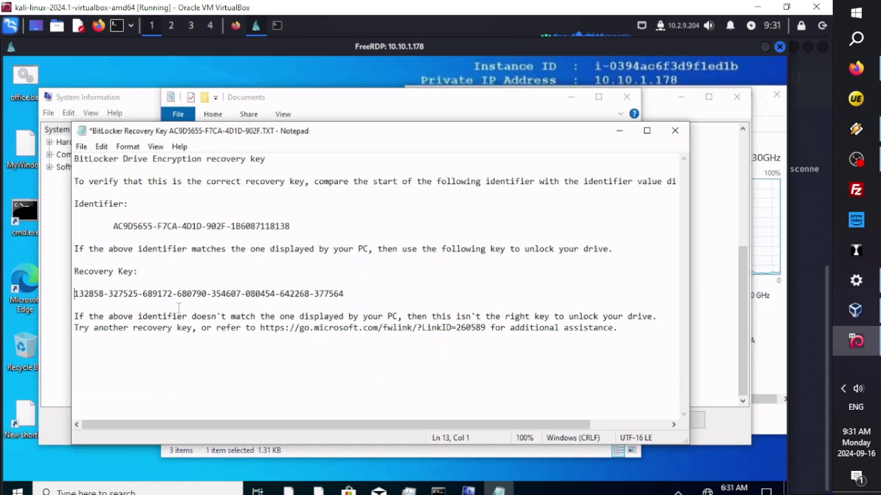
{"action": "key", "text": "shift+Right"}
{"action": "key", "text": "shift+Right"}
{"action": "key", "text": "shift+Right"}
{"action": "key", "text": "shift+Right"}
{"action": "key", "text": "shift+Right"}
{"action": "key", "text": "shift+Right"}
{"action": "key", "text": "shift+Right"}
{"action": "key", "text": "shift+Right"}
{"action": "key", "text": "shift+Right"}
{"action": "key", "text": "shift+Right"}
{"action": "key", "text": "shift+Right"}
{"action": "key", "text": "shift+Right"}
{"action": "key", "text": "shift+Right"}
{"action": "key", "text": "shift+Right"}
{"action": "key", "text": "shift+Right"}
{"action": "key", "text": "shift+Right"}
{"action": "key", "text": "shift+Right"}
{"action": "key", "text": "shift+Right"}
{"action": "key", "text": "shift+Right"}
{"action": "key", "text": "shift+Right"}
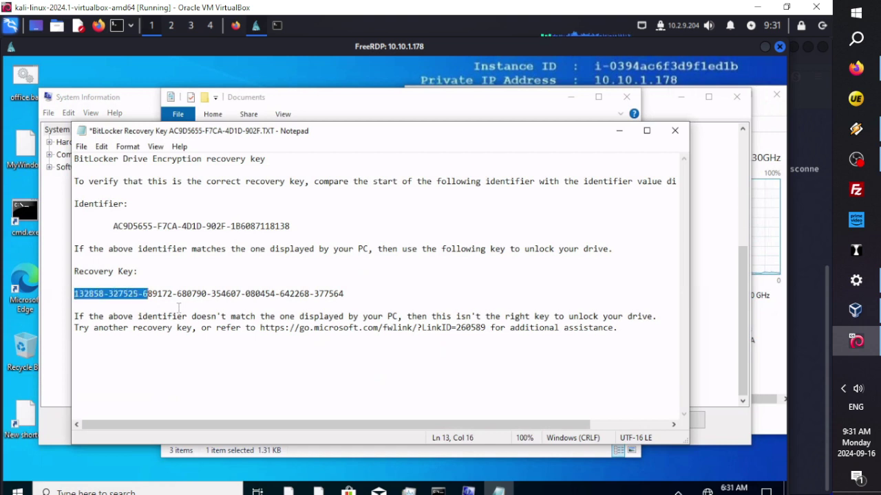
{"action": "key", "text": "shift+Right"}
{"action": "key", "text": "shift+Right"}
{"action": "key", "text": "shift+Right"}
{"action": "key", "text": "shift+Right"}
{"action": "key", "text": "shift+Right"}
{"action": "key", "text": "shift+Right"}
{"action": "key", "text": "shift+Right"}
{"action": "key", "text": "shift+Right"}
{"action": "key", "text": "shift+Right"}
{"action": "key", "text": "shift+Right"}
{"action": "key", "text": "shift+Right"}
{"action": "key", "text": "shift+Right"}
{"action": "key", "text": "shift+Right"}
{"action": "key", "text": "shift+Right"}
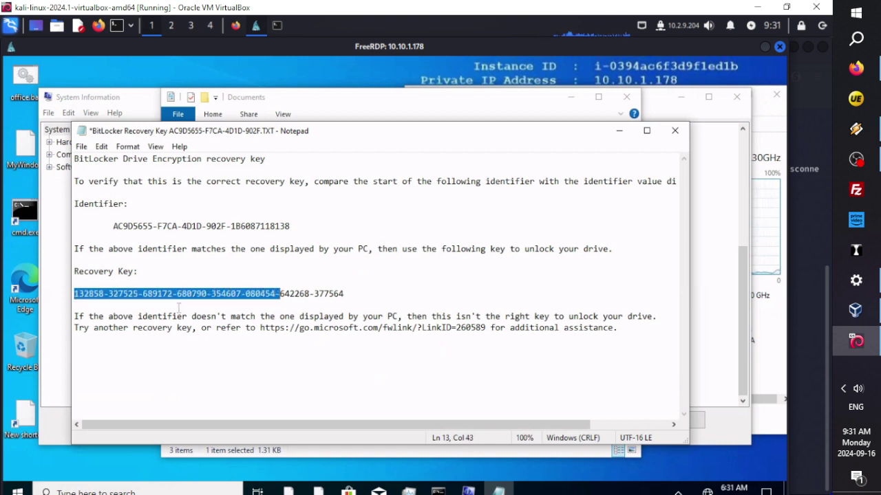
{"action": "key", "text": "shift+Right"}
{"action": "key", "text": "shift+Right"}
{"action": "key", "text": "shift+Right"}
{"action": "key", "text": "shift+Right"}
{"action": "key", "text": "shift+Right"}
{"action": "key", "text": "shift+Right"}
{"action": "key", "text": "shift+Right"}
{"action": "key", "text": "shift+Right"}
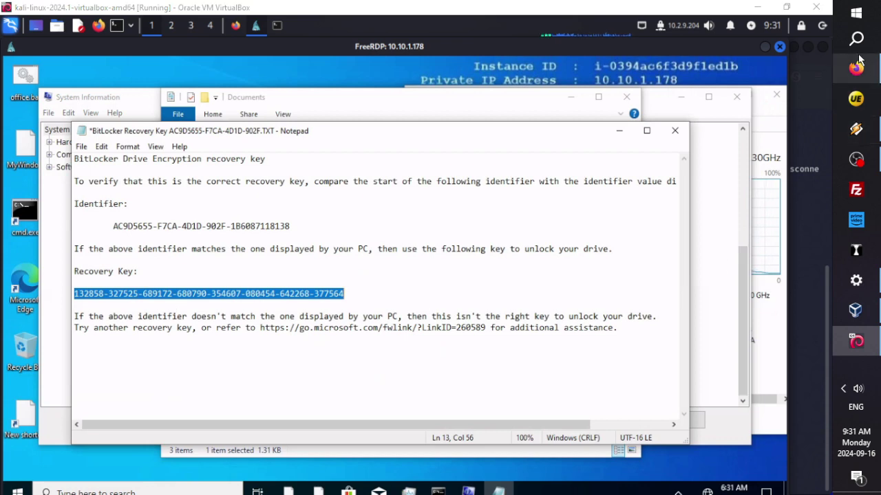
{"action": "left_click", "coordinate": [856, 69]}
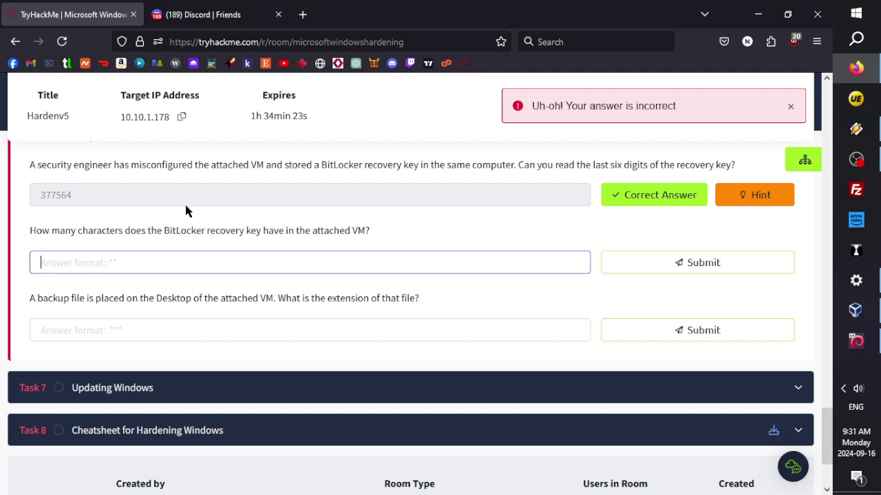
Submit 56 as the key's character count and select it in the answer field
{"action": "type", "text": "56"}
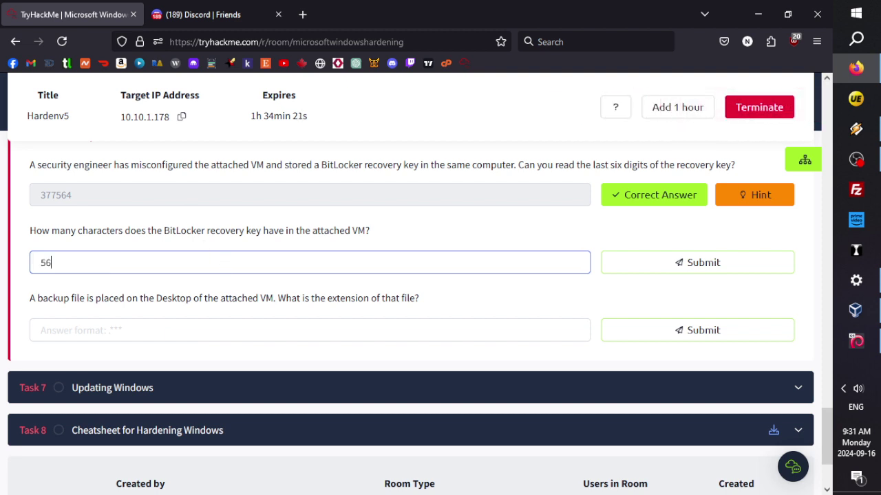
{"action": "key", "text": "Return"}
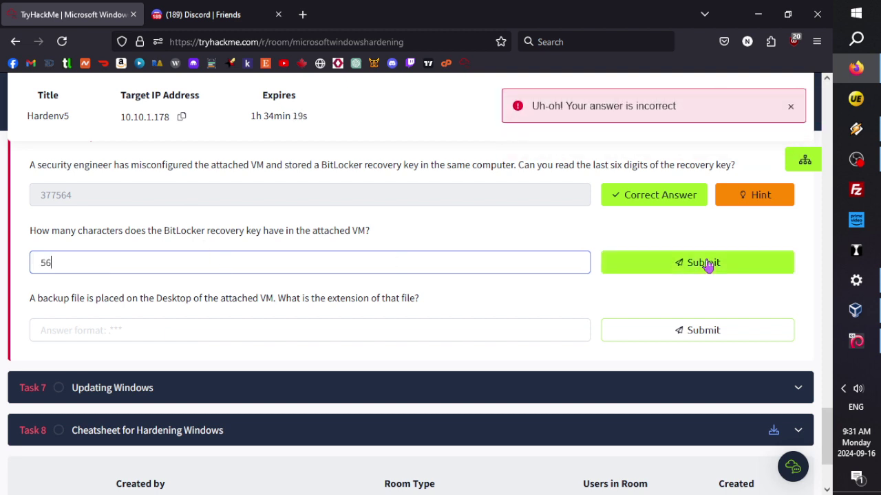
{"action": "key", "text": "alt+Tab"}
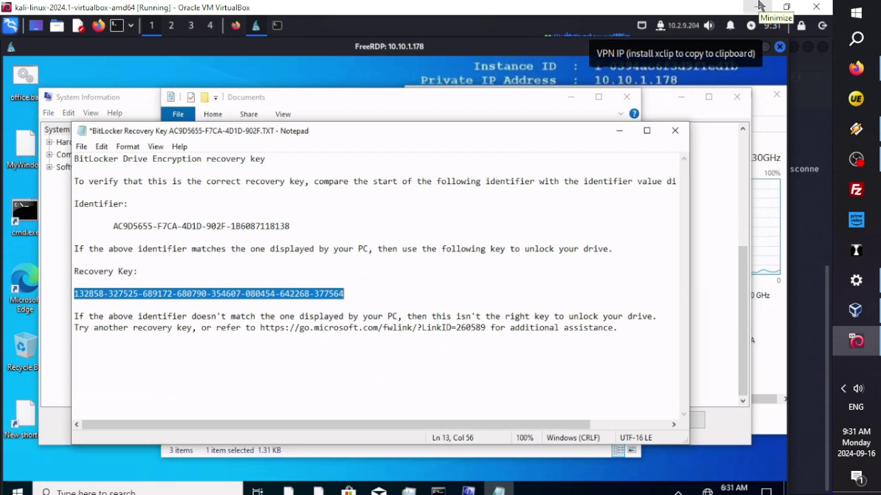
{"action": "left_click", "coordinate": [760, 6]}
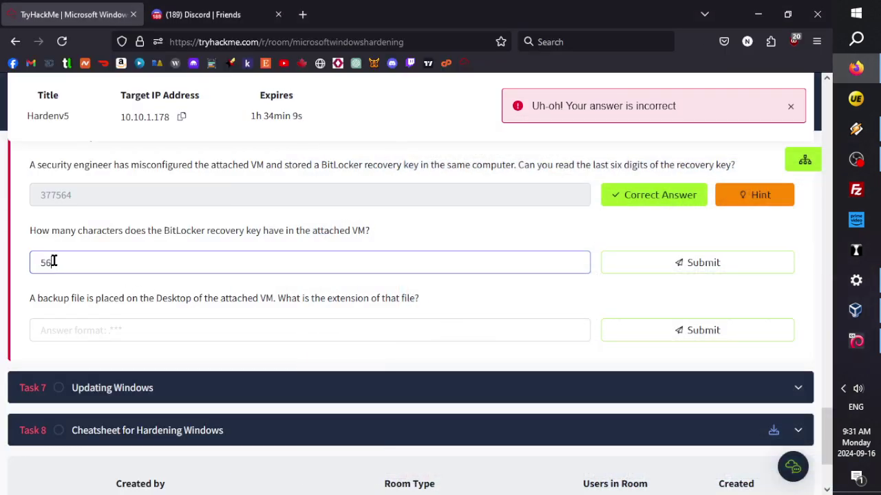
{"action": "left_click_drag", "start_coordinate": [51, 258], "coordinate": [8, 270]}
Replace the answer with 49, submit it, and clear the rejected answer
{"action": "type", "text": "49"}
{"action": "key", "text": "Return"}
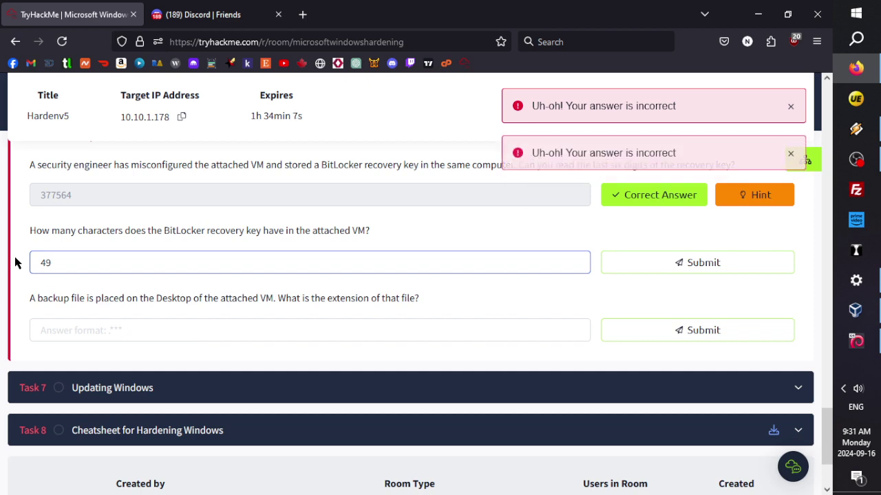
{"action": "double_click", "coordinate": [97, 261]}
{"action": "key", "text": "BackSpace"}
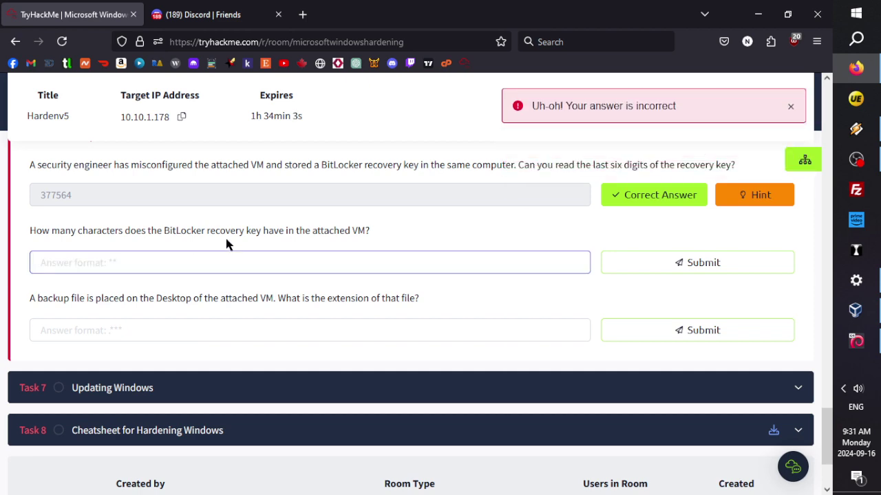
{"action": "key", "text": "alt+Tab"}
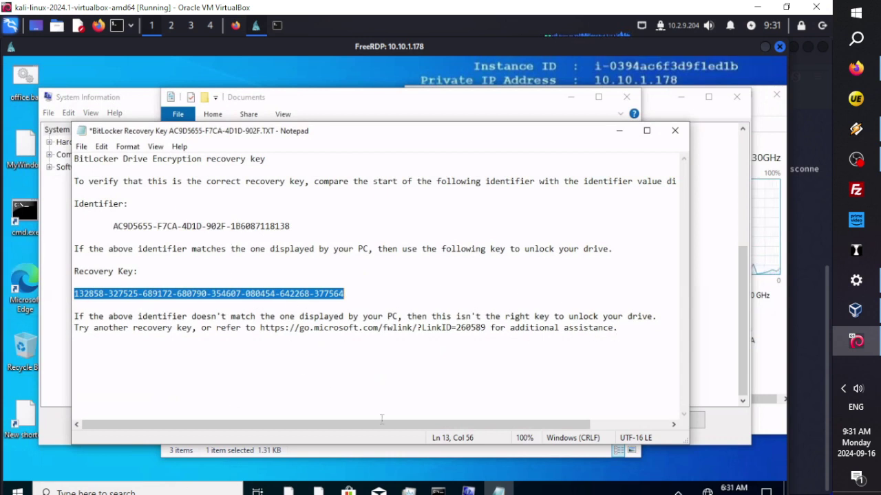
Delete the recovery key's hyphens from right to left until only the first one remains
{"action": "left_click", "coordinate": [311, 294]}
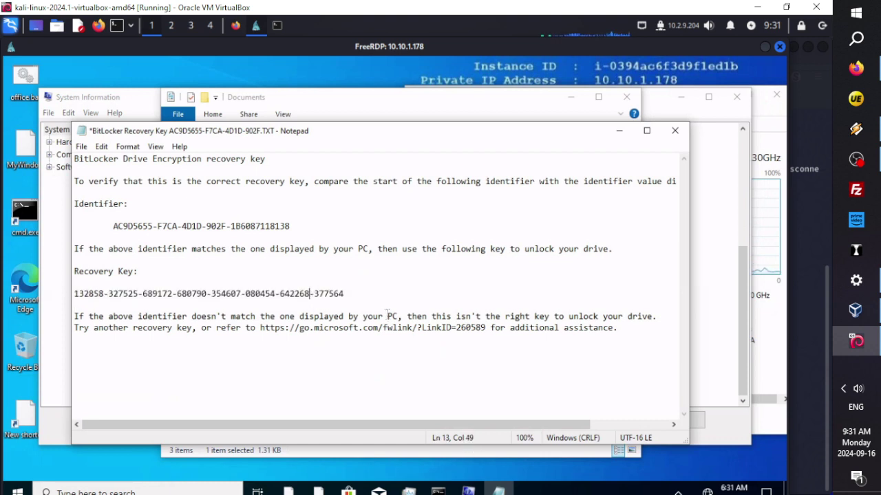
{"action": "key", "text": "BackSpace"}
{"action": "key", "text": "Left"}
{"action": "key", "text": "Left"}
{"action": "key", "text": "BackSpace"}
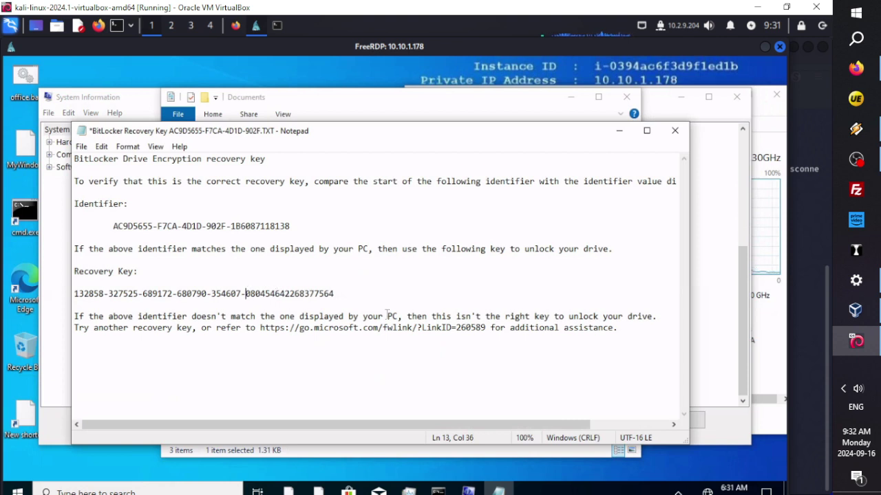
{"action": "key", "text": "Delete"}
{"action": "key", "text": "Left"}
{"action": "key", "text": "Left"}
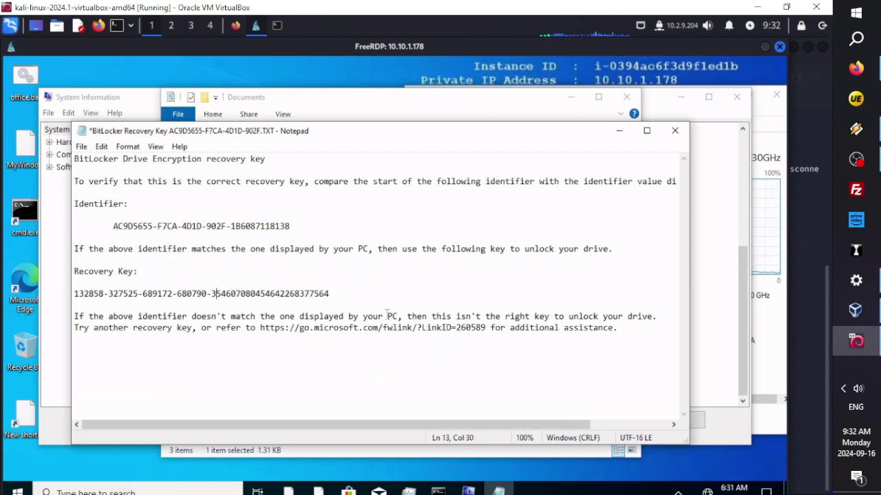
{"action": "key", "text": "BackSpace"}
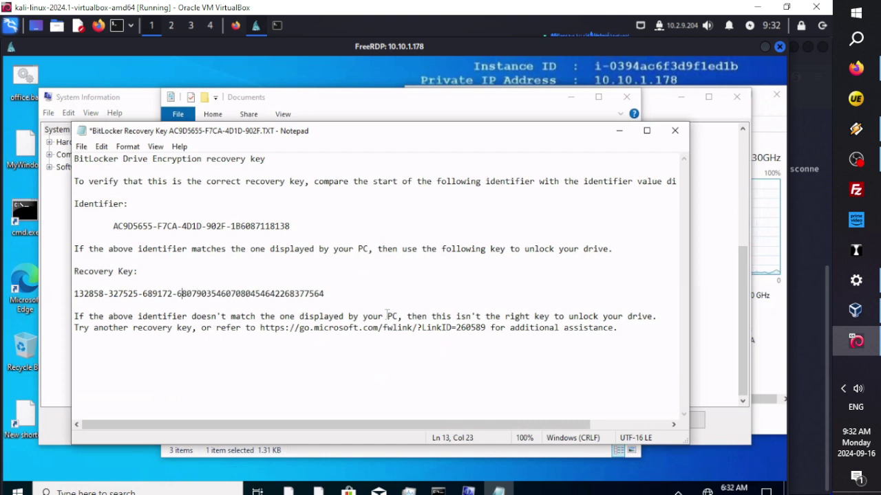
{"action": "key", "text": "BackSpace"}
{"action": "key", "text": "Left"}
{"action": "key", "text": "Left"}
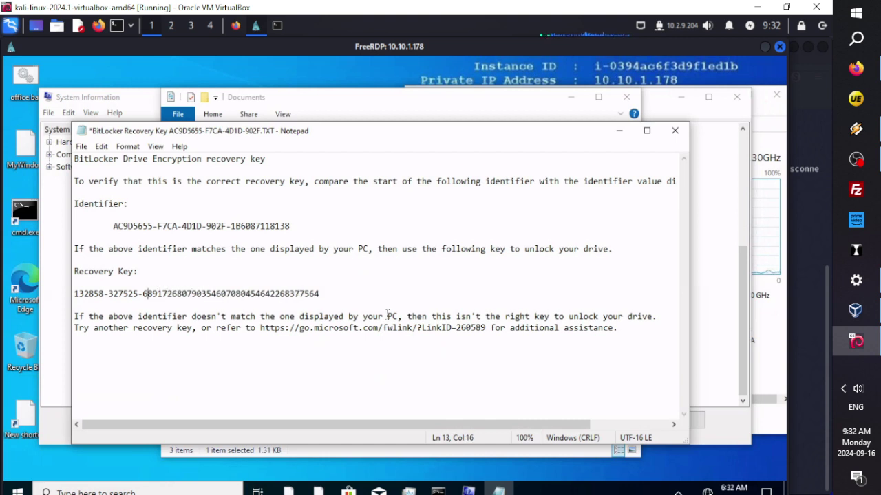
{"action": "key", "text": "BackSpace"}
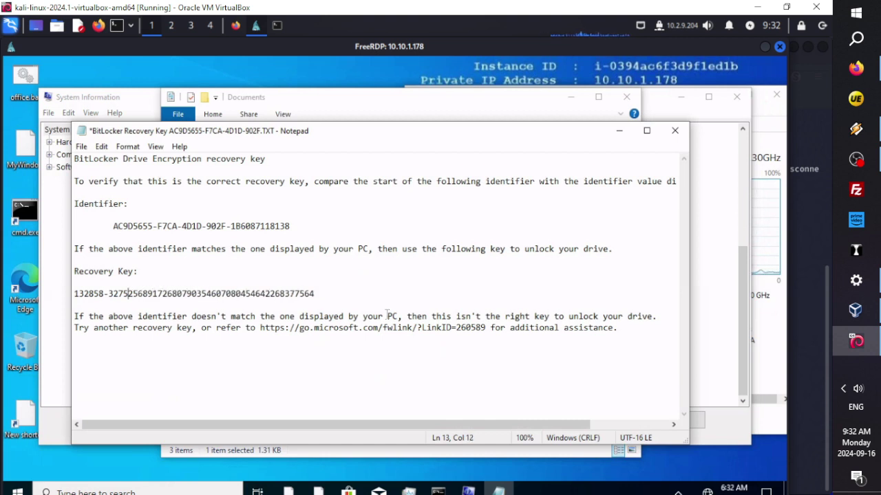
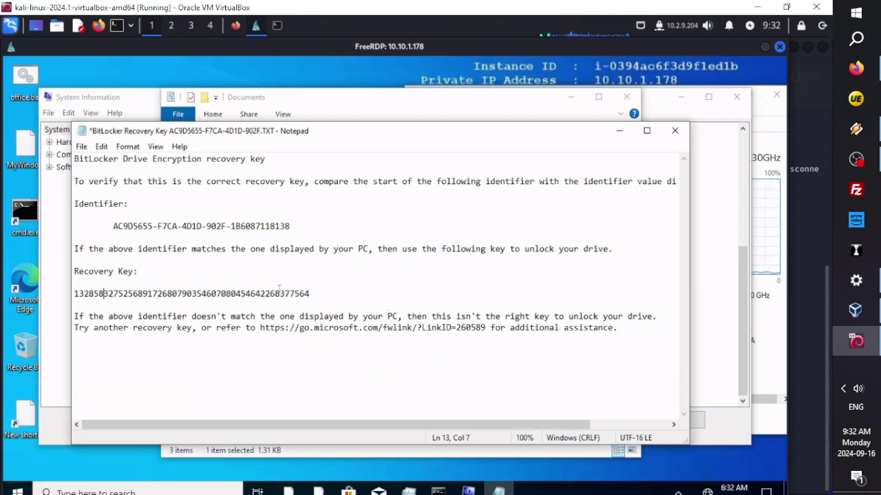
Select the BitLocker recovery key and try 49 as its length in TryHackMe
{"action": "double_click", "coordinate": [279, 293]}
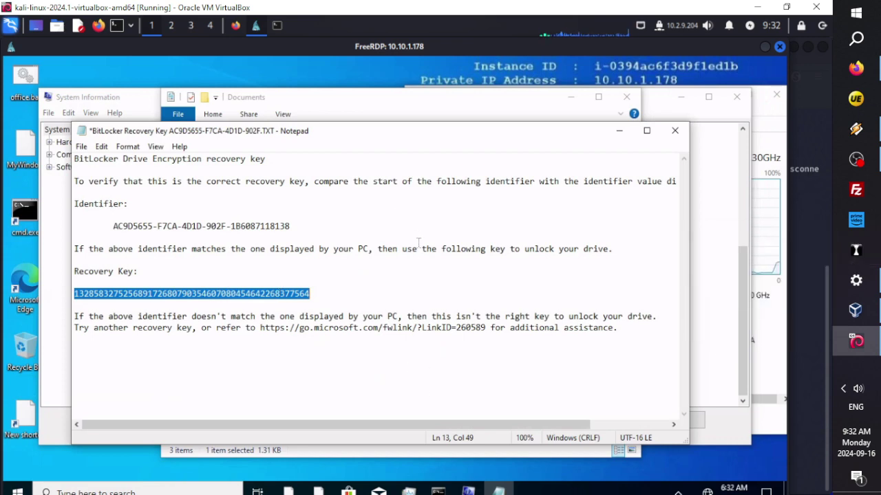
{"action": "left_click", "coordinate": [879, 68]}
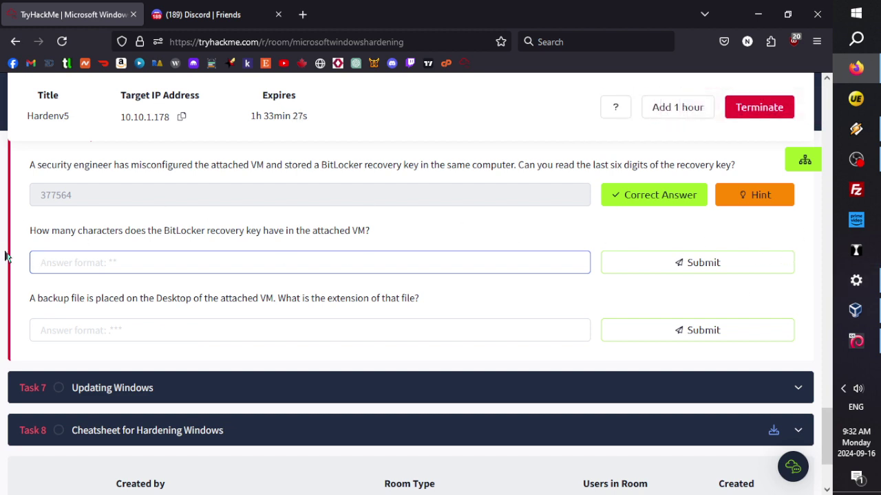
{"action": "type", "text": "wtf"}
{"action": "left_click_drag", "start_coordinate": [125, 260], "coordinate": [4, 256]}
{"action": "key", "text": "BackSpace"}
{"action": "type", "text": "49"}
{"action": "key", "text": "Return"}
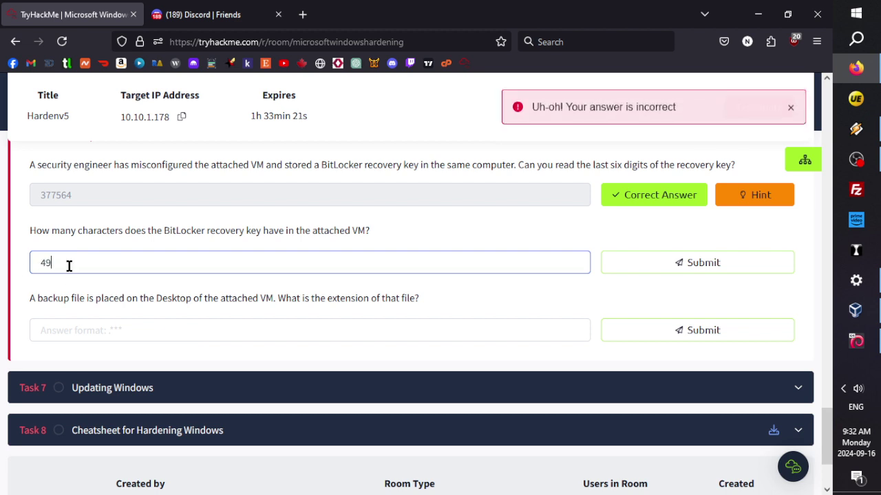
Try 56, then submit 48 as the key length and return to the VM
{"action": "left_click_drag", "start_coordinate": [69, 263], "coordinate": [0, 272]}
{"action": "type", "text": "56"}
{"action": "key", "text": "Return"}
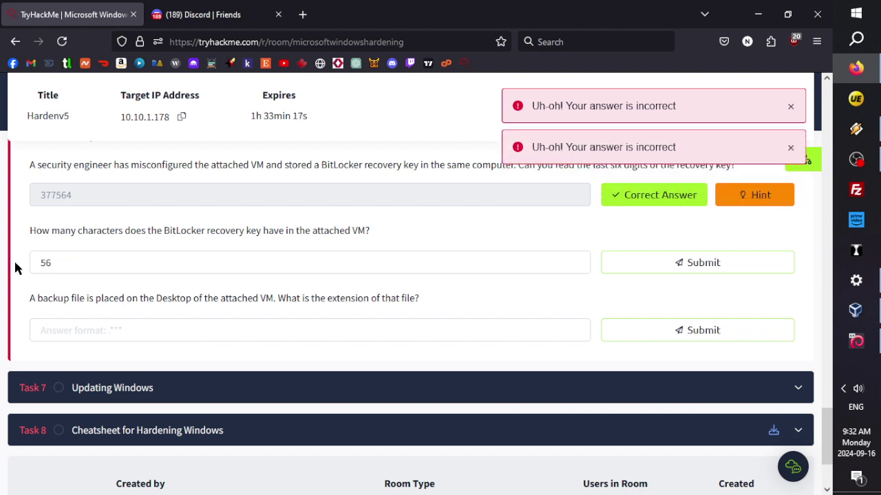
{"action": "left_click", "coordinate": [95, 264]}
{"action": "key", "text": "ctrl+a"}
{"action": "type", "text": "48"}
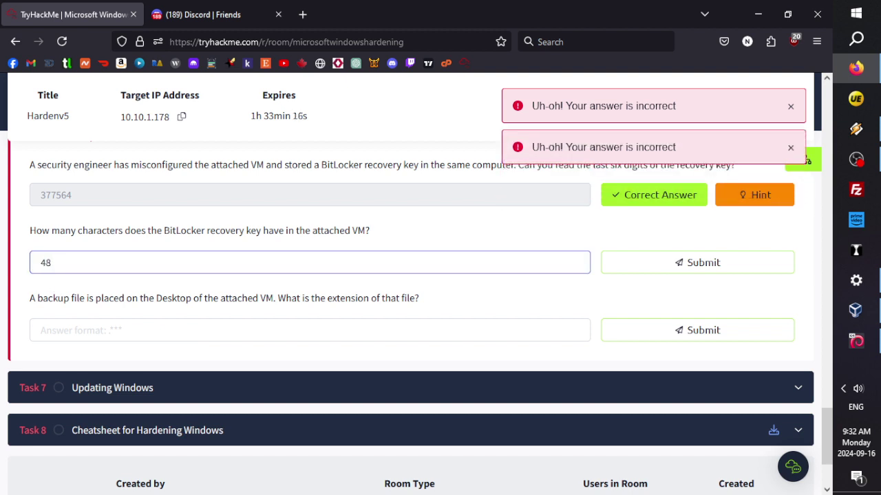
{"action": "key", "text": "Return"}
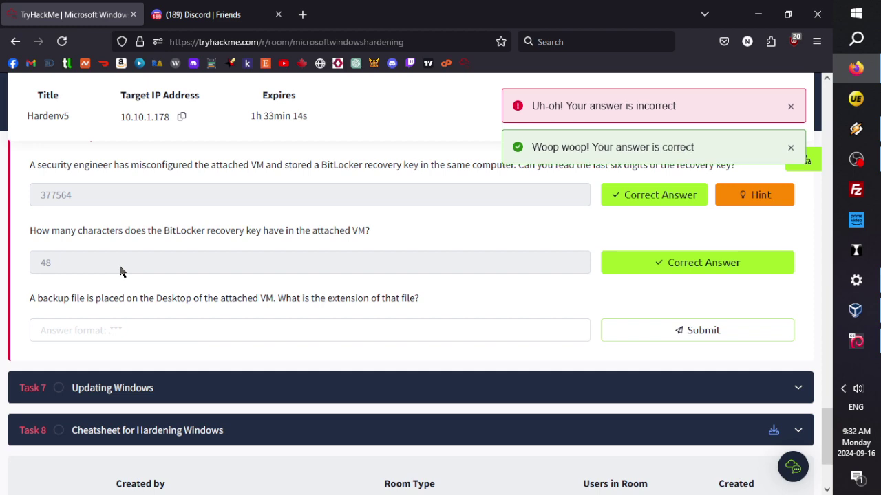
{"action": "key", "text": "alt+Tab"}
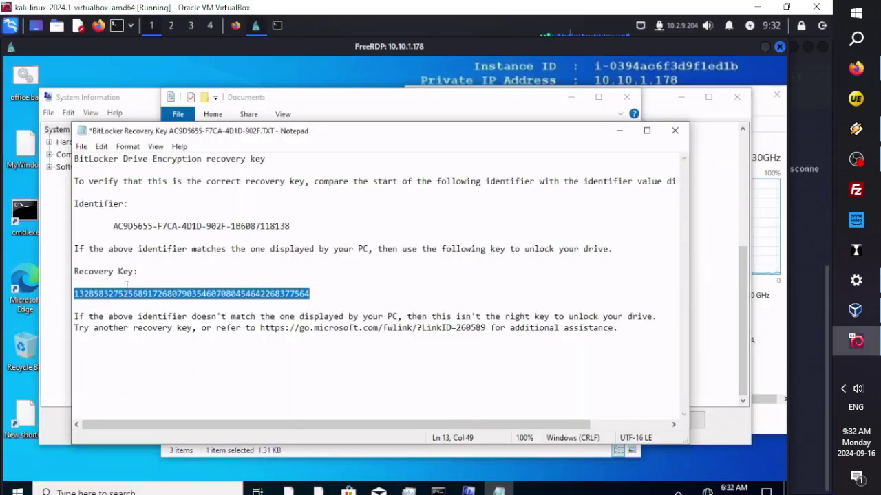
Check the recovery key, close Notepad without saving, close Documents, and return to TryHackMe
{"action": "key", "text": "Right"}
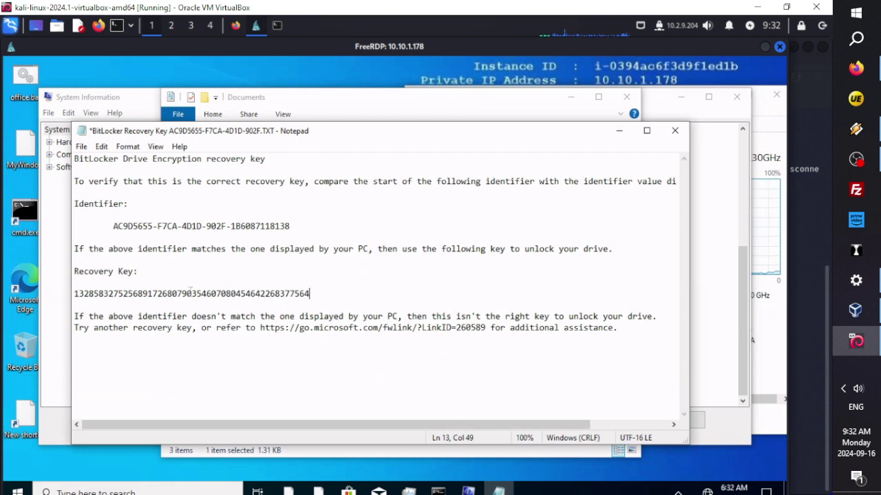
{"action": "key", "text": "Home"}
{"action": "key", "text": "shift+Right"}
{"action": "left_click", "coordinate": [675, 131]}
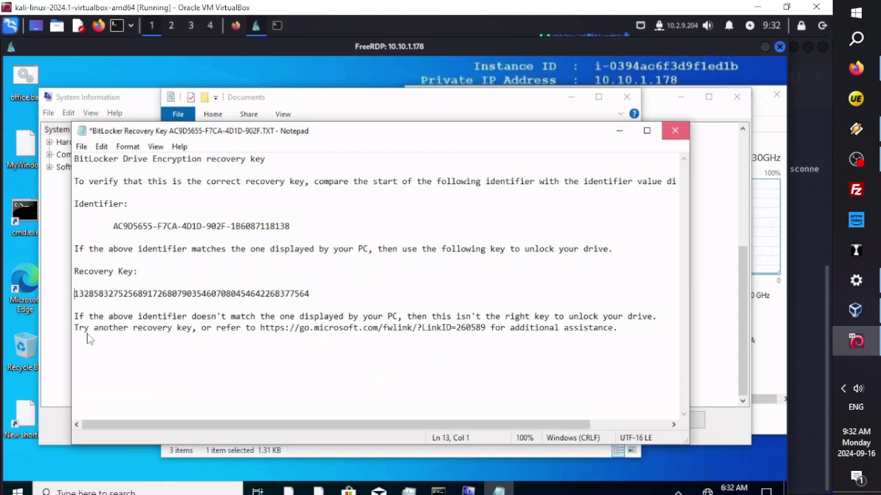
{"action": "left_click", "coordinate": [416, 295]}
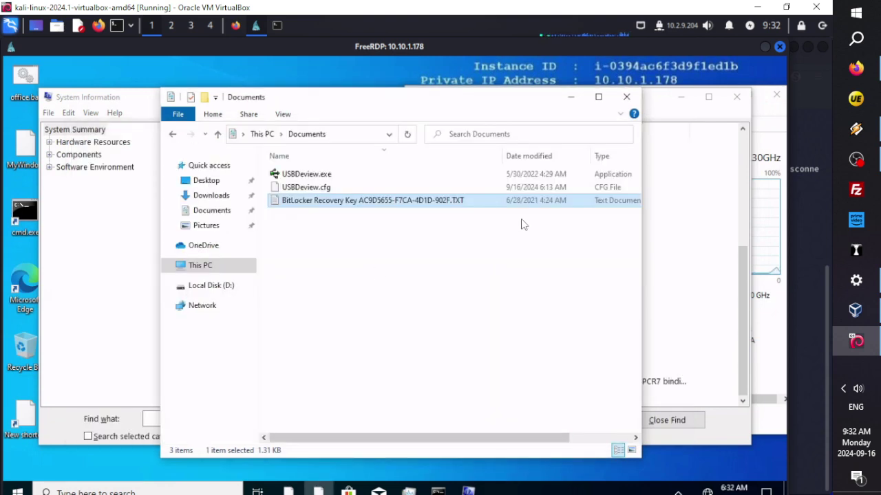
{"action": "left_click", "coordinate": [626, 97]}
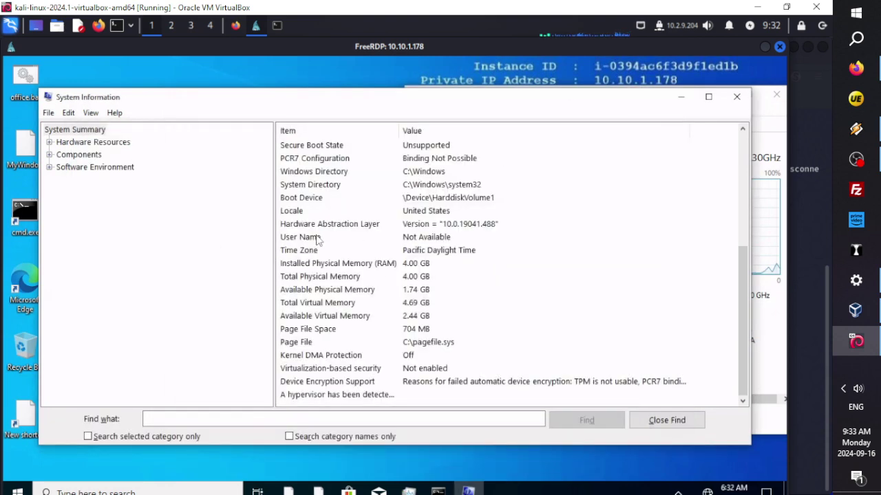
{"action": "left_click", "coordinate": [856, 68]}
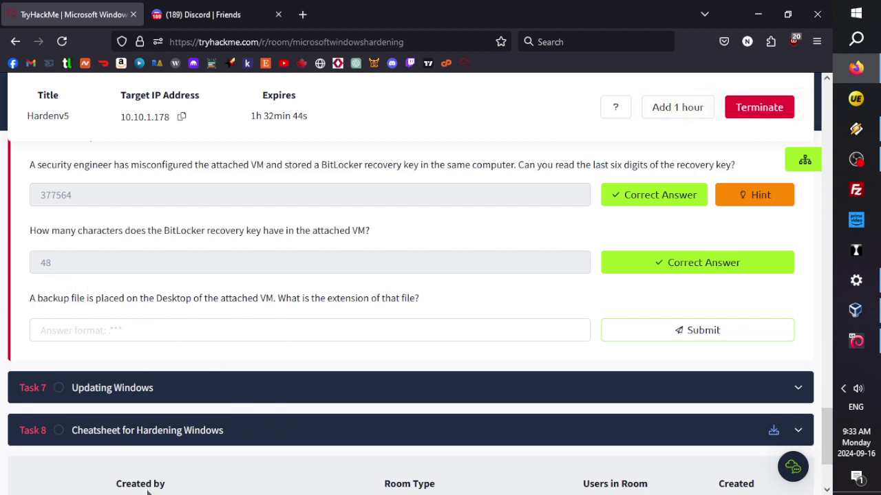
Try .pcf as the backup extension, then check the backup file's full name on the VM desktop
{"action": "left_click", "coordinate": [153, 326]}
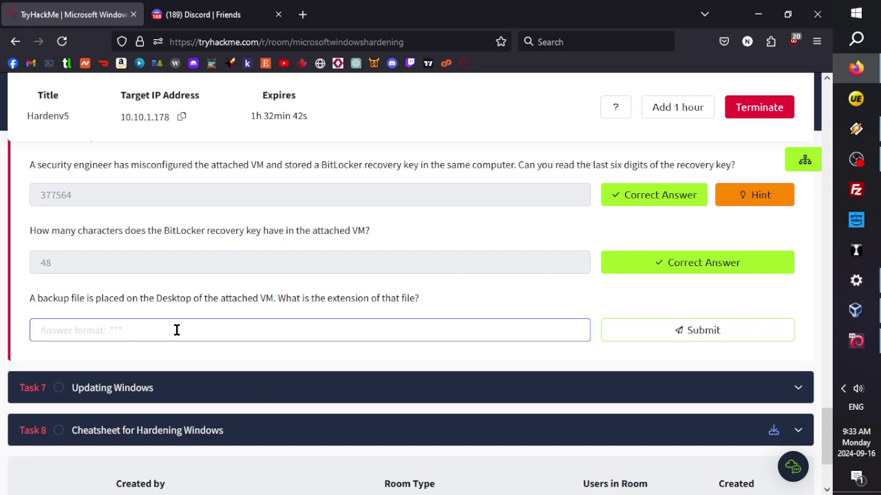
{"action": "type", "text": ".pcf"}
{"action": "key", "text": "Return"}
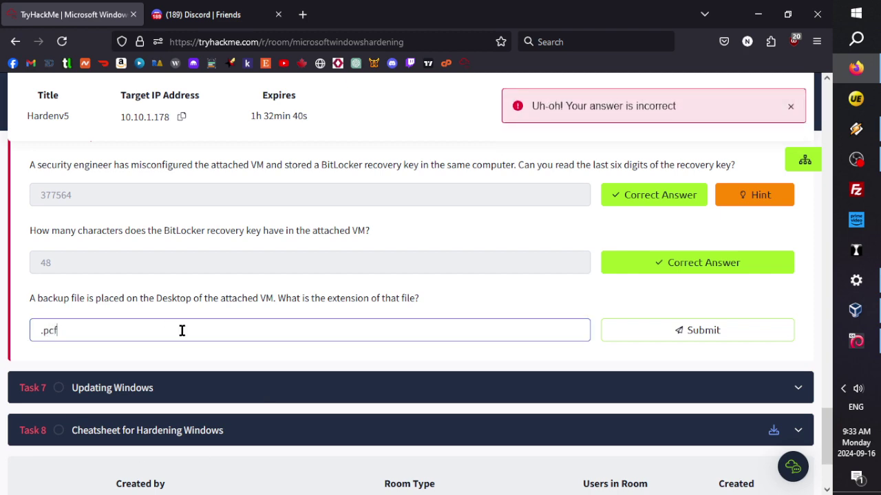
{"action": "left_click", "coordinate": [857, 338]}
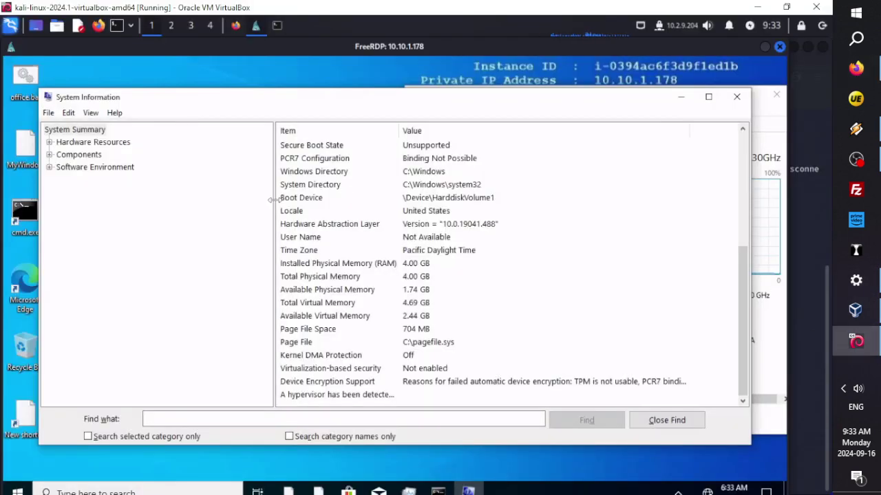
{"action": "left_click", "coordinate": [18, 156]}
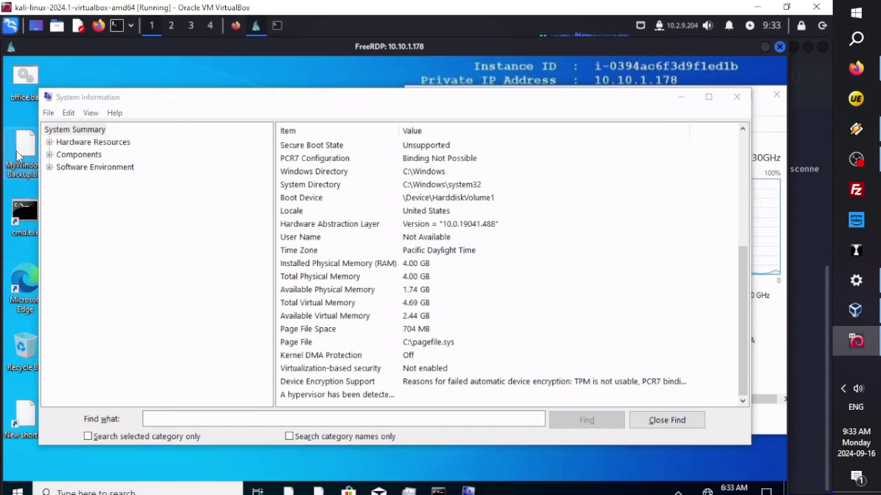
{"action": "left_click_drag", "start_coordinate": [107, 104], "coordinate": [146, 104]}
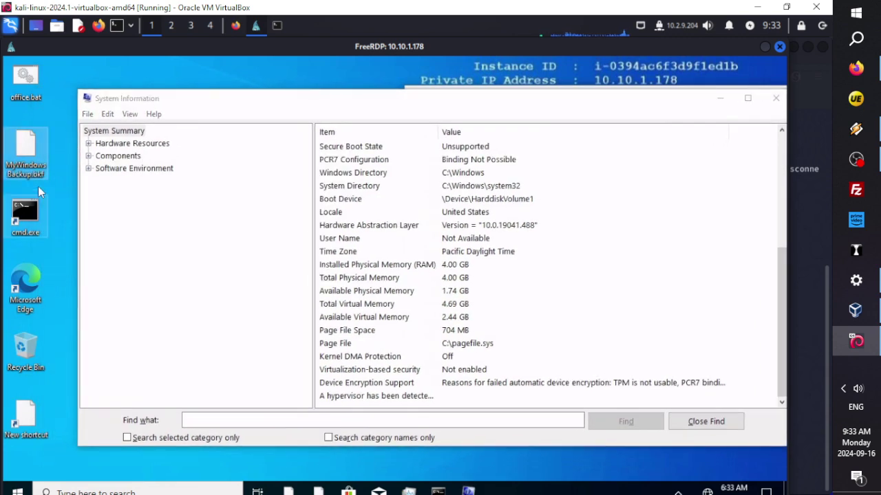
{"action": "left_click", "coordinate": [852, 76]}
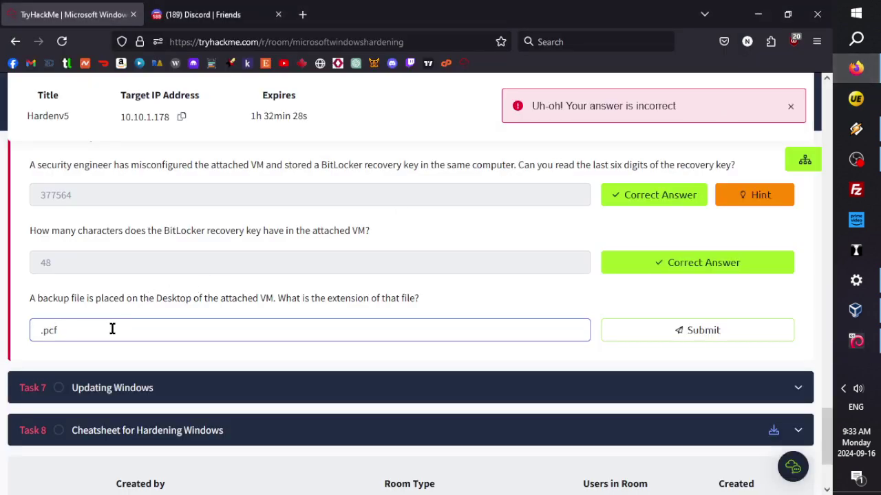
Try .mkf, correct the answer to .bkf and submit it, then expand Task 7
{"action": "left_click", "coordinate": [10, 322]}
{"action": "left_click_drag", "start_coordinate": [138, 330], "coordinate": [18, 321]}
{"action": "type", "text": ".mk"}
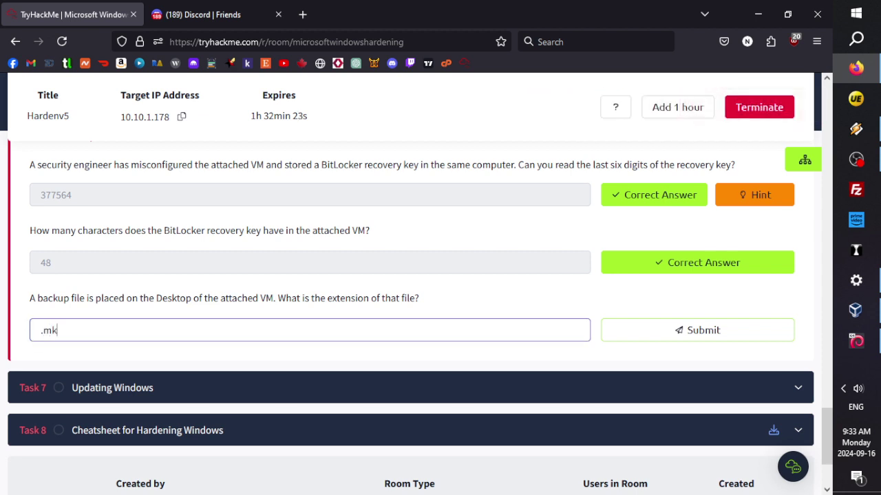
{"action": "type", "text": "f"}
{"action": "key", "text": "Return"}
{"action": "double_click", "coordinate": [49, 329]}
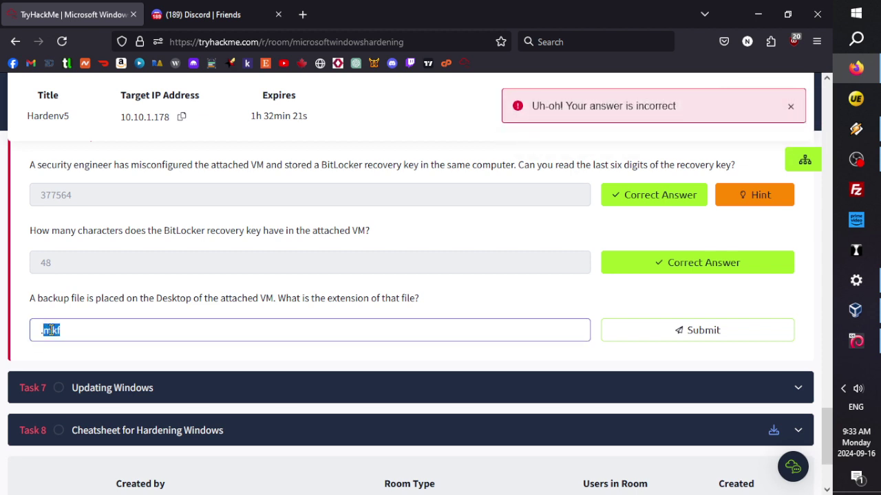
{"action": "key", "text": "Right"}
{"action": "key", "text": "Left"}
{"action": "key", "text": "Left"}
{"action": "key", "text": "BackSpace"}
{"action": "type", "text": "b"}
{"action": "key", "text": "Return"}
{"action": "left_click", "coordinate": [336, 384]}
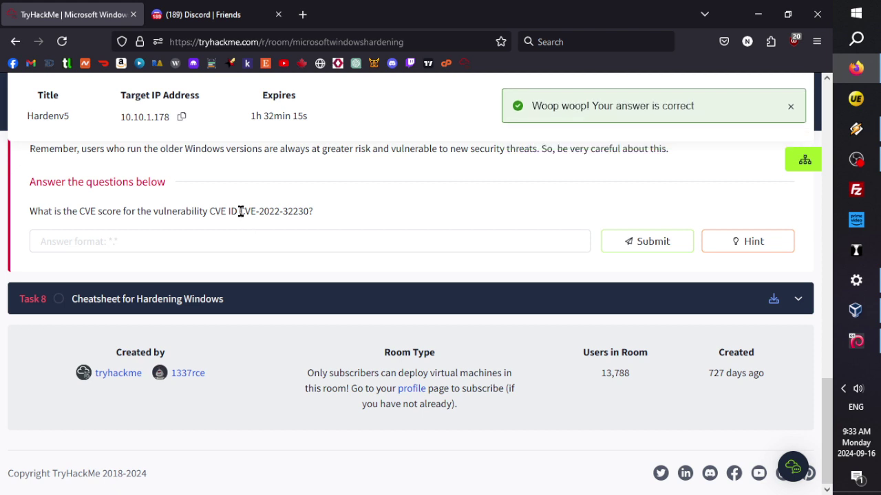
Select the CVE-2022-32230 identifier in the Task 7 question and open a new browser tab
{"action": "left_click_drag", "start_coordinate": [240, 211], "coordinate": [346, 192]}
{"action": "key", "text": "ctrl+c"}
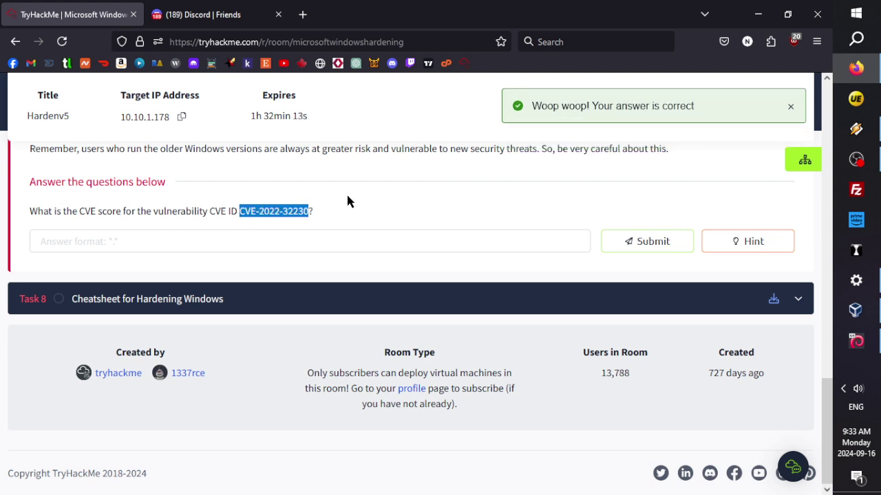
{"action": "left_click", "coordinate": [315, 213]}
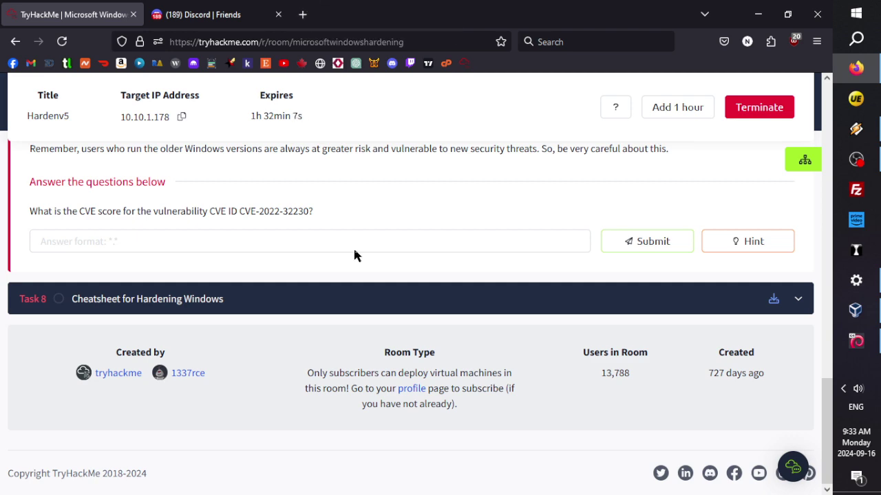
{"action": "scroll", "coordinate": [354, 255], "scroll_direction": "up", "scroll_amount": 3}
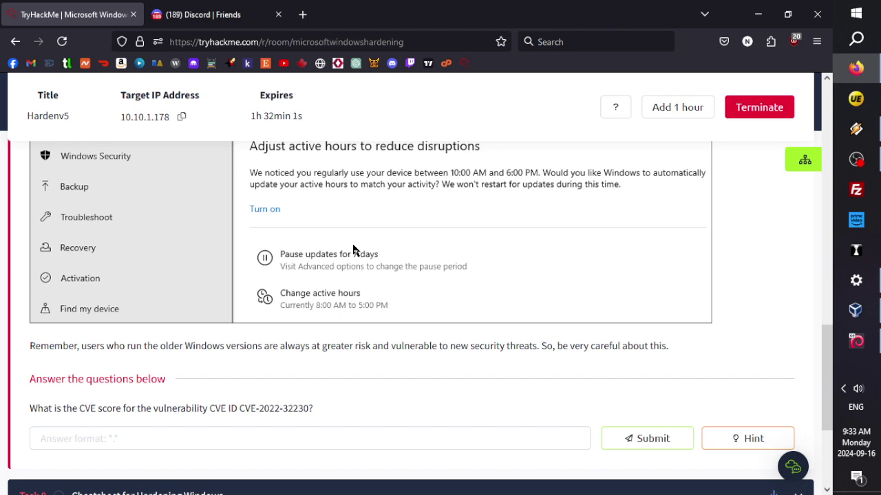
{"action": "key", "text": "ctrl+t"}
Load NVD's detail page for CVE-2022-32230 and scroll down to its CVSS metrics
{"action": "type", "text": "ve"}
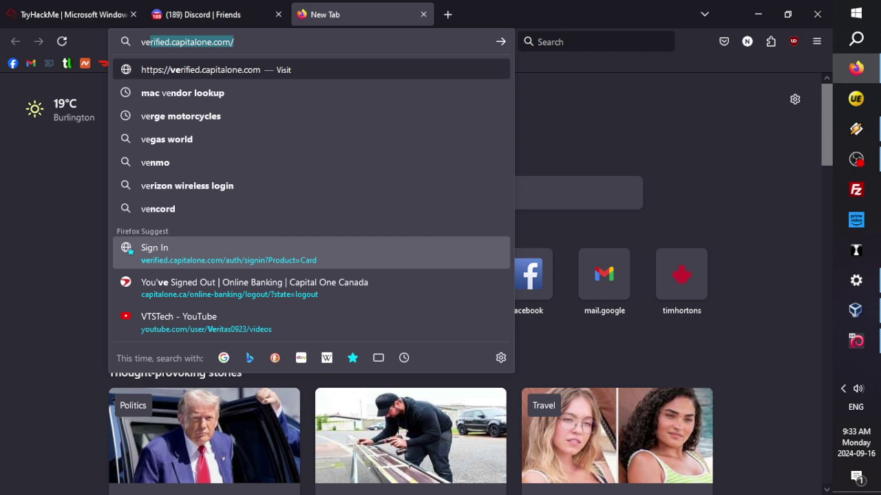
{"action": "key", "text": "BackSpace"}
{"action": "key", "text": "BackSpace"}
{"action": "key", "text": "BackSpace"}
{"action": "type", "text": "cve"}
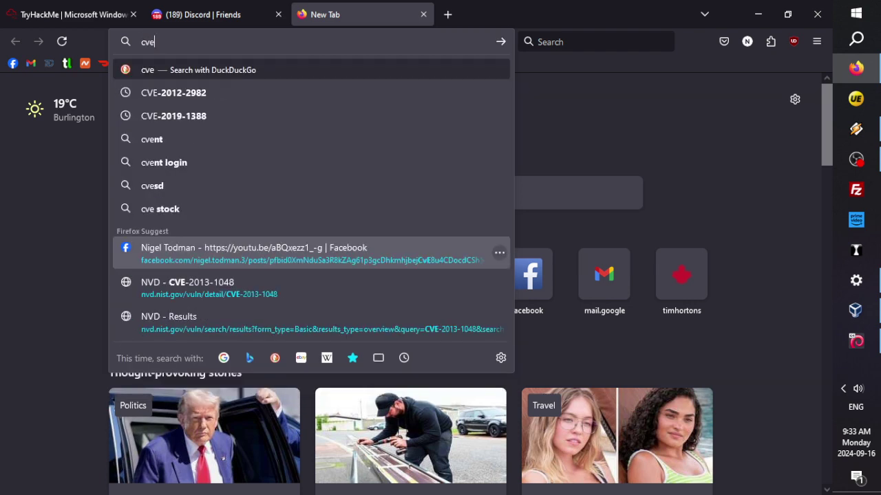
{"action": "key", "text": "Down"}
{"action": "key", "text": "Down"}
{"action": "key", "text": "Down"}
{"action": "key", "text": "Down"}
{"action": "key", "text": "Down"}
{"action": "key", "text": "Down"}
{"action": "key", "text": "Down"}
{"action": "key", "text": "Down"}
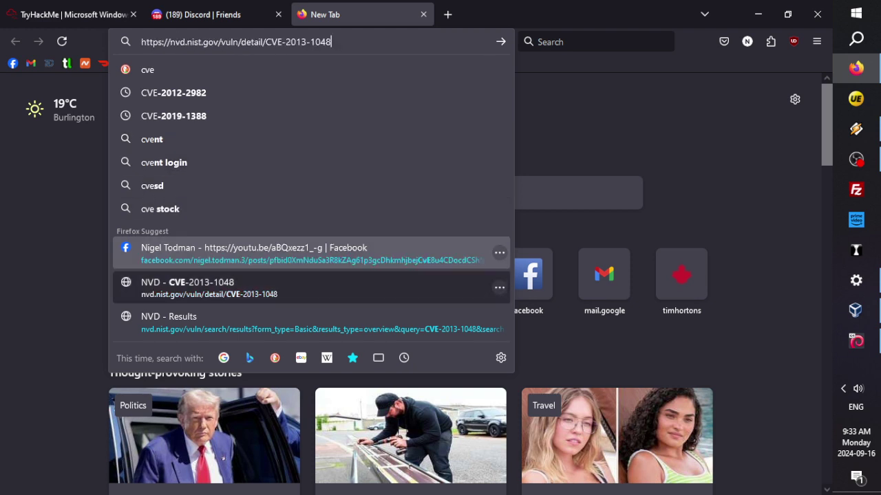
{"action": "key", "text": "shift+Left"}
{"action": "key", "text": "shift+Left"}
{"action": "key", "text": "shift+Left"}
{"action": "key", "text": "shift+Left"}
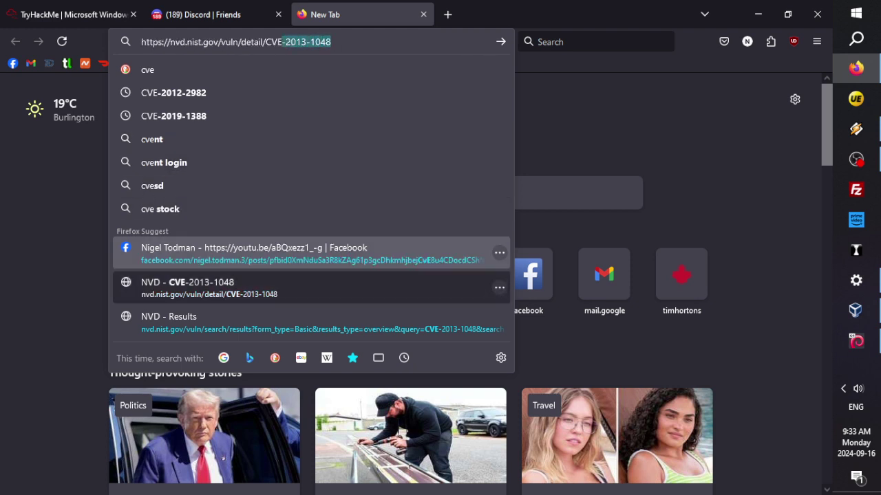
{"action": "key", "text": "ctrl+v"}
{"action": "key", "text": "Return"}
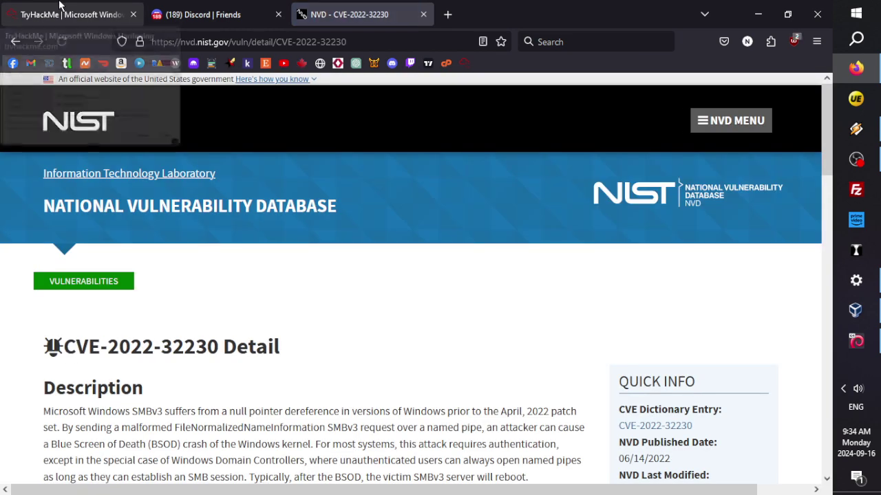
{"action": "scroll", "coordinate": [384, 313], "scroll_direction": "down", "scroll_amount": 3}
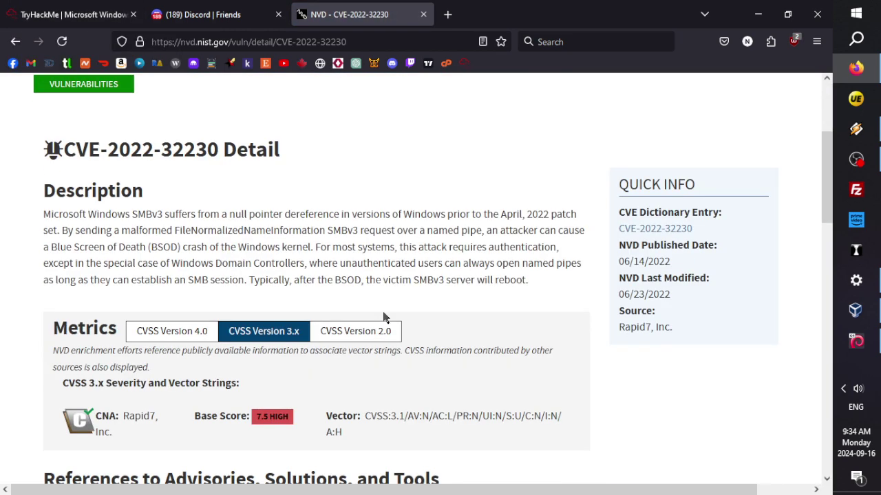
Submit 7.5 as the CVE-2022-32230 score in TryHackMe, then go back to the NVD tab
{"action": "left_click", "coordinate": [69, 14]}
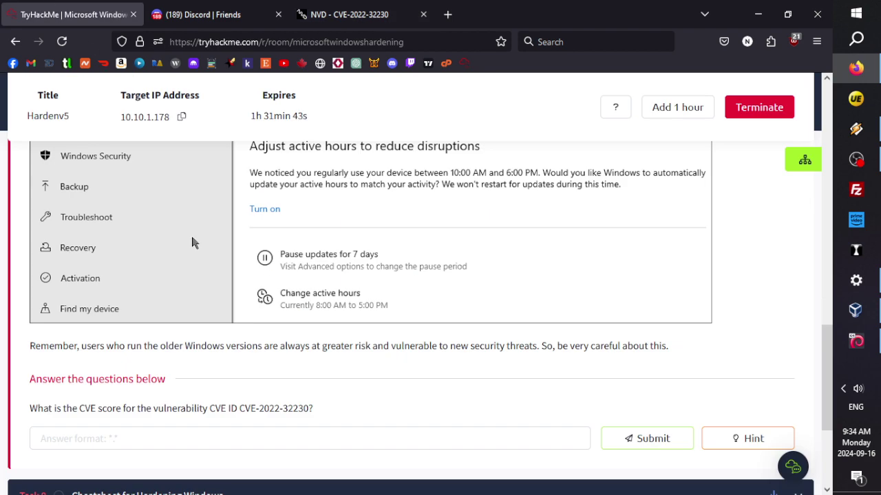
{"action": "left_click", "coordinate": [225, 439]}
{"action": "type", "text": "7"}
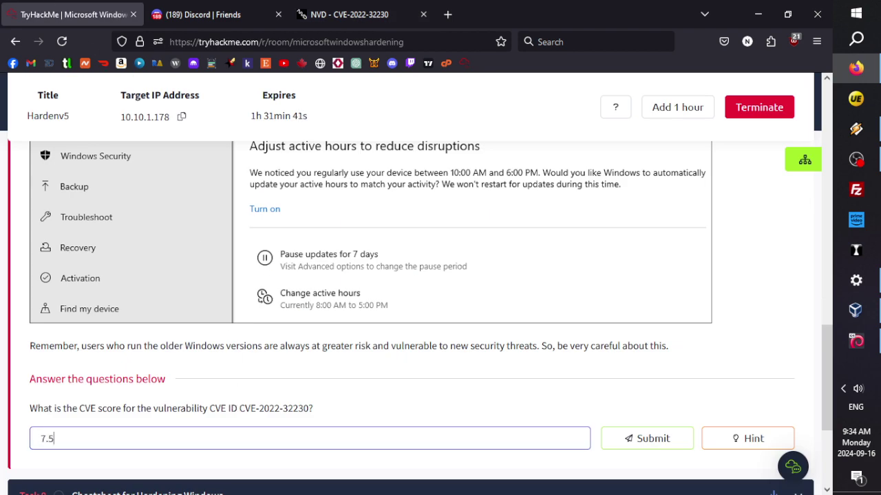
{"action": "type", "text": ".5"}
{"action": "key", "text": "Return"}
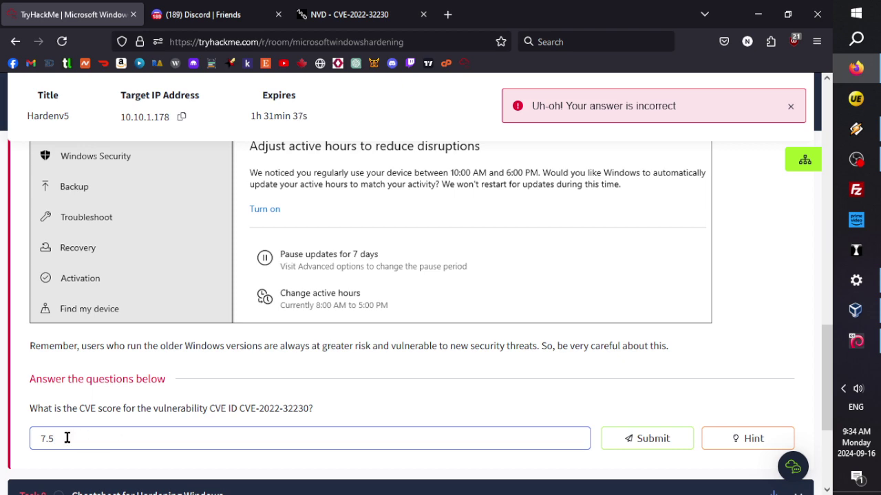
{"action": "left_click", "coordinate": [328, 8]}
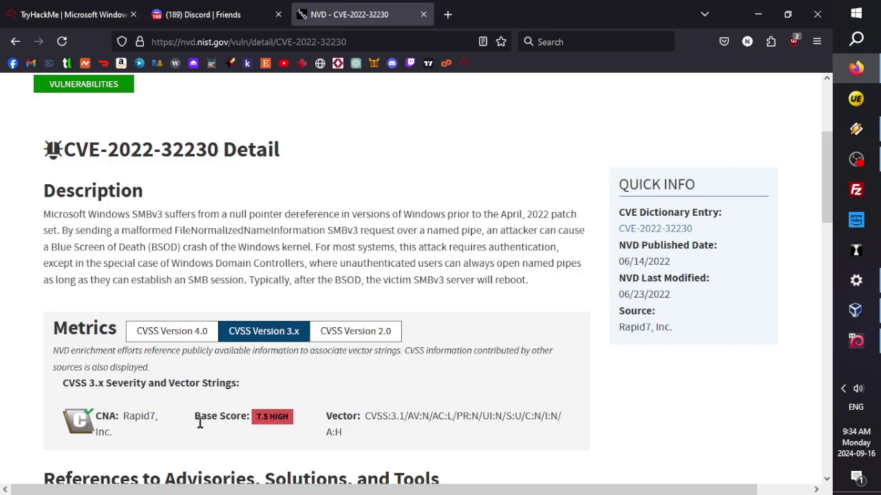
Read the CVSS 2.0 base score on NVD and submit 7.8 as the answer
{"action": "left_click", "coordinate": [173, 334]}
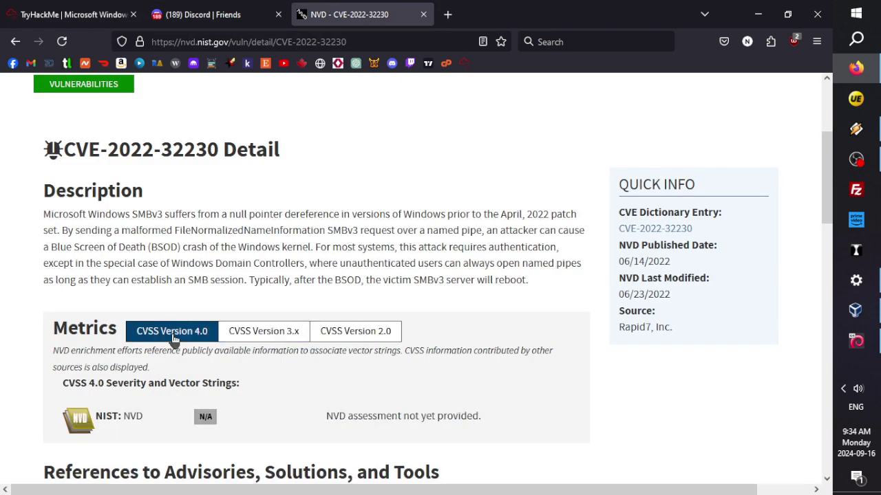
{"action": "left_click", "coordinate": [353, 338]}
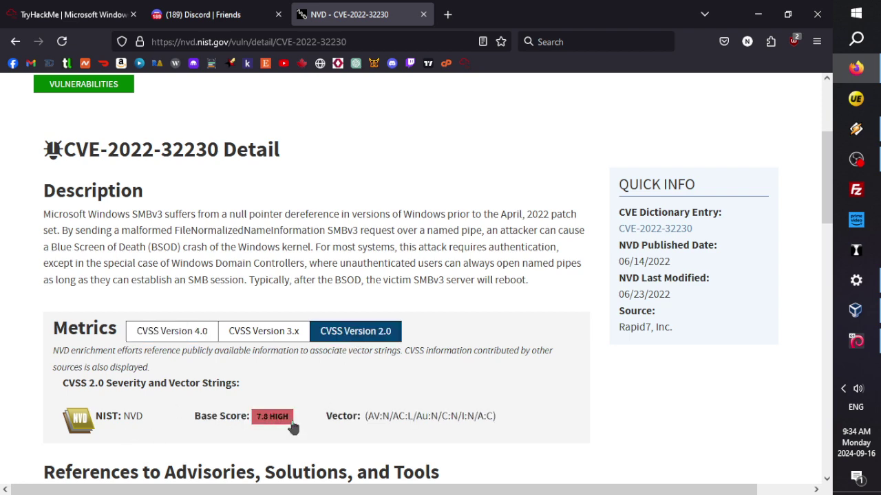
{"action": "left_click", "coordinate": [79, 7]}
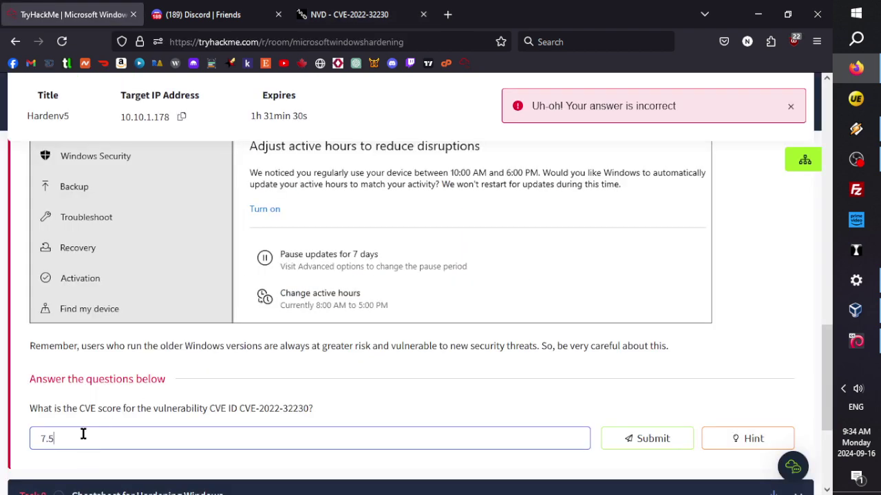
{"action": "key", "text": "BackSpace"}
{"action": "type", "text": "8"}
{"action": "key", "text": "Return"}
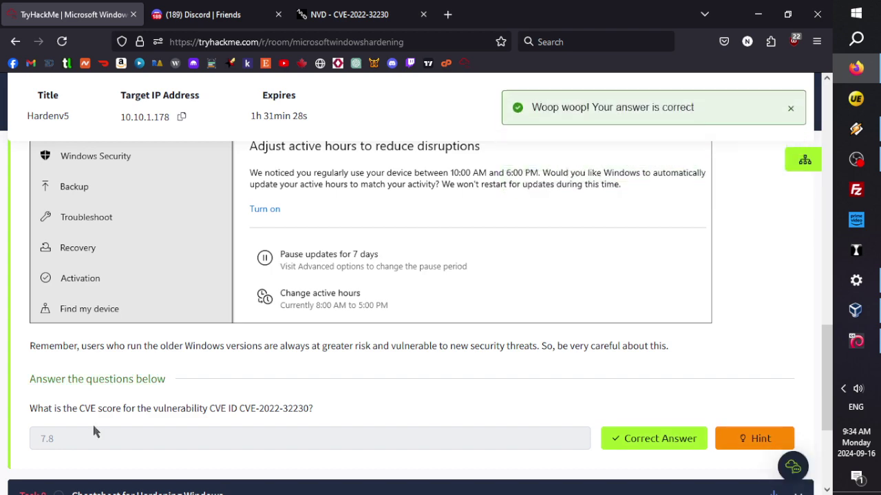
Compare the CVSS 3.x and 2.0 scores on NVD again, then return to the TryHackMe room
{"action": "left_click", "coordinate": [341, 14]}
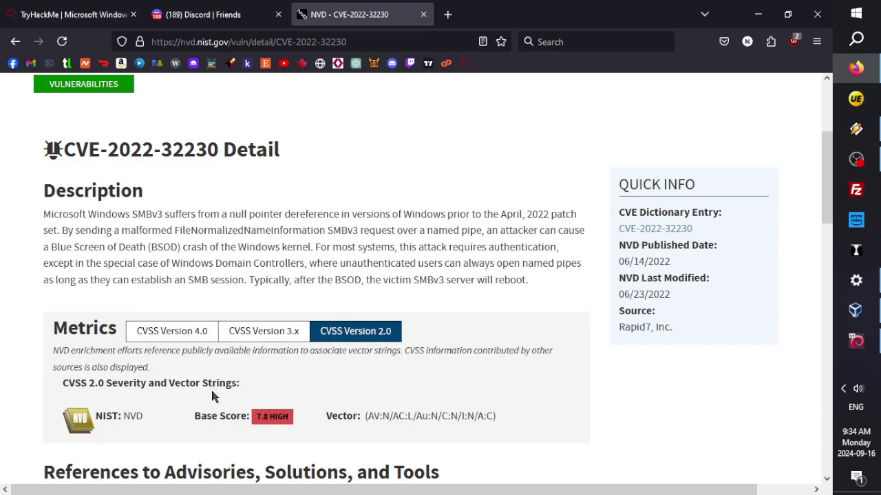
{"action": "left_click", "coordinate": [275, 338]}
{"action": "left_click", "coordinate": [336, 336]}
{"action": "left_click", "coordinate": [267, 335]}
{"action": "left_click", "coordinate": [332, 335]}
{"action": "key", "text": "ctrl+Tab"}
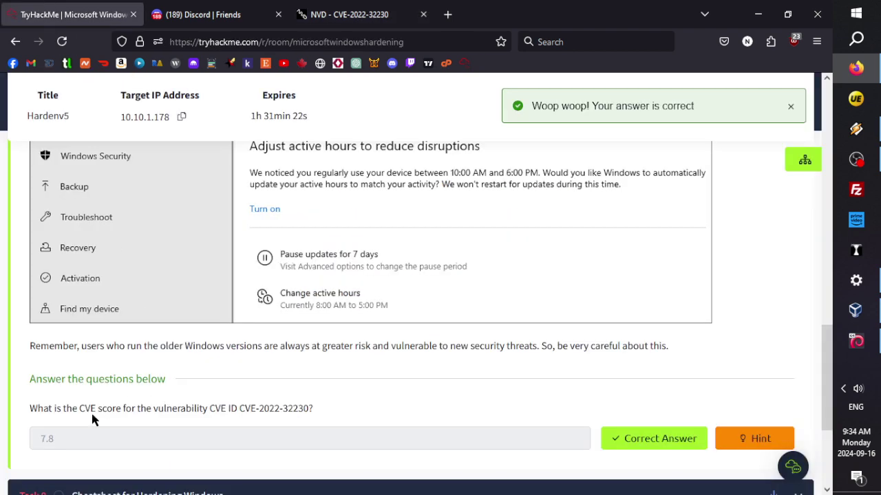
{"action": "left_click", "coordinate": [309, 26]}
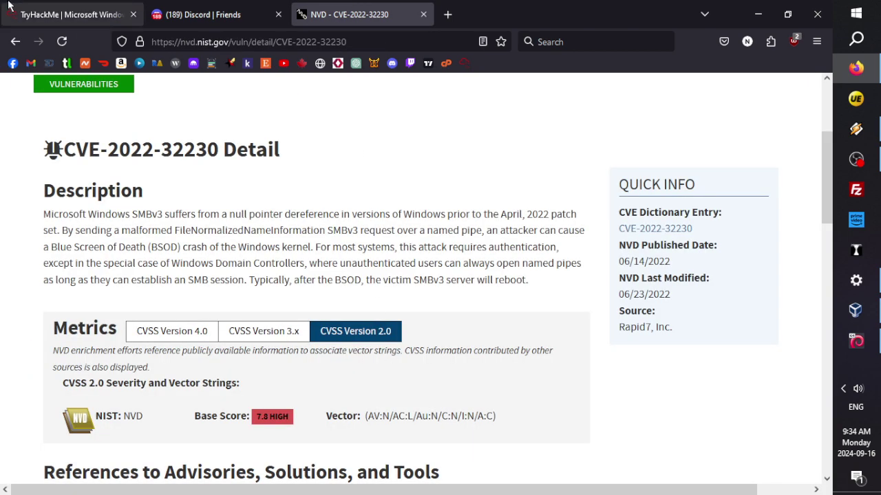
{"action": "key", "text": "ctrl+Tab"}
{"action": "scroll", "coordinate": [462, 313], "scroll_direction": "down", "scroll_amount": 3}
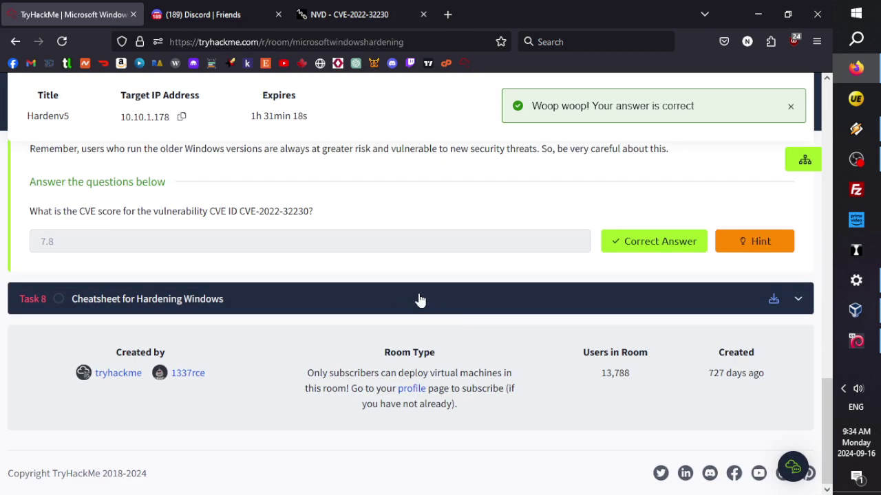
Download the Task 8 hardening cheat sheet and mark the final task complete
{"action": "left_click", "coordinate": [658, 307]}
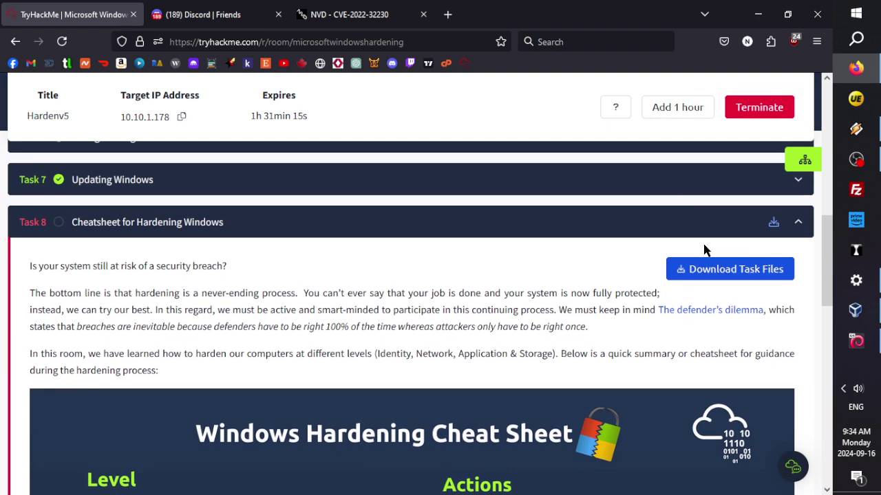
{"action": "left_click", "coordinate": [707, 267]}
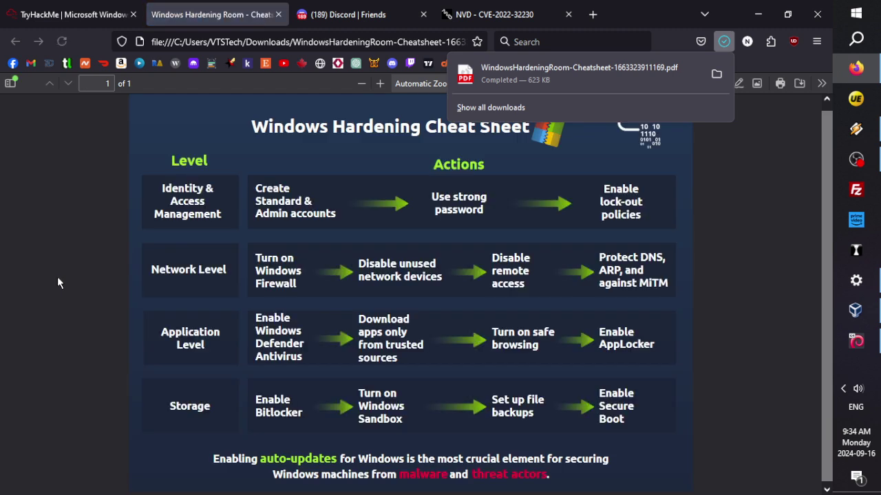
{"action": "left_click", "coordinate": [75, 14]}
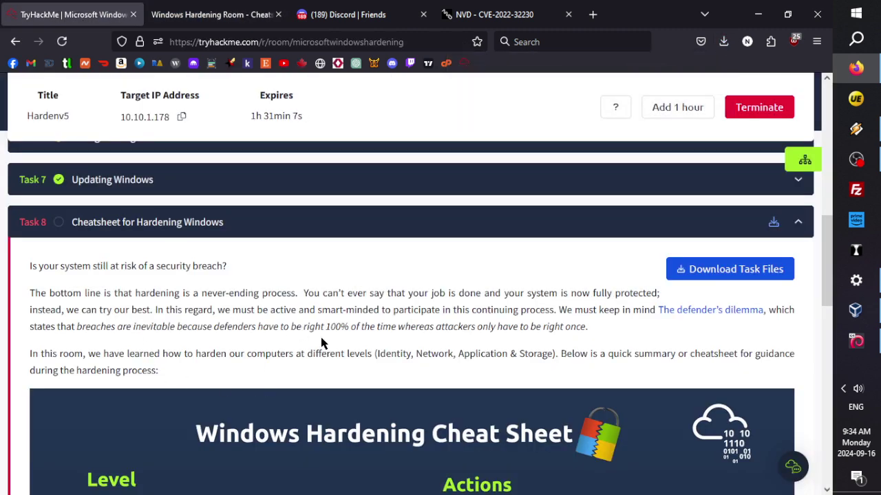
{"action": "scroll", "coordinate": [321, 342], "scroll_direction": "down", "scroll_amount": 7}
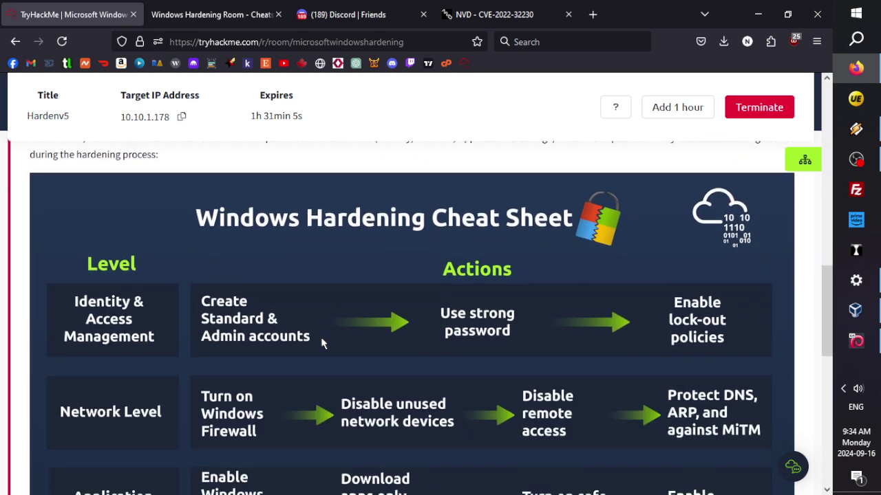
{"action": "scroll", "coordinate": [321, 342], "scroll_direction": "down", "scroll_amount": 3}
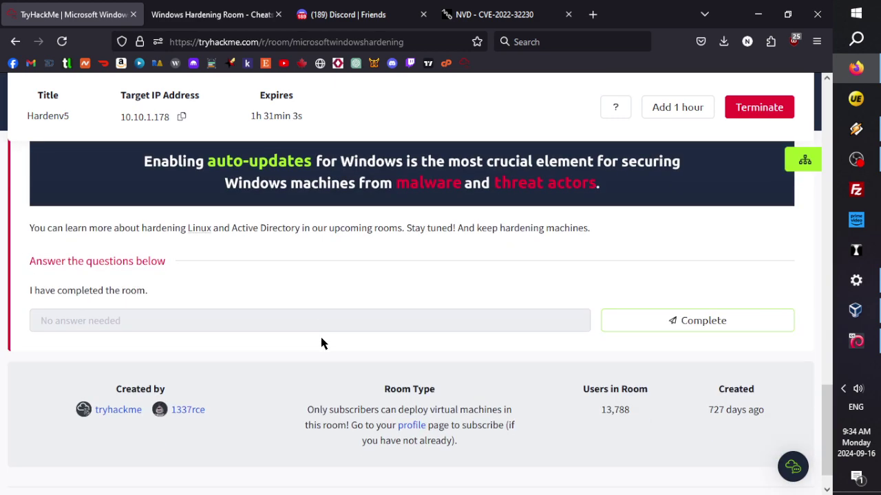
{"action": "left_click", "coordinate": [618, 317]}
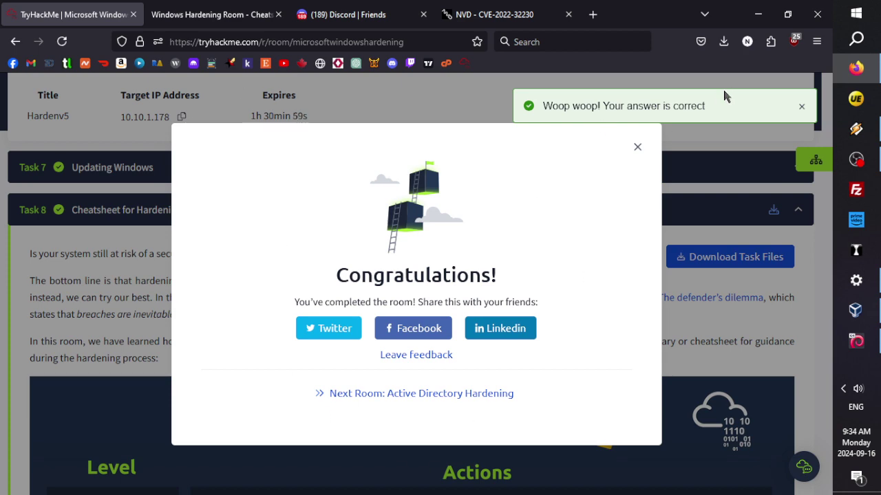
Disable the OBS Studio preview and minimize OBS
{"action": "left_click", "coordinate": [856, 163]}
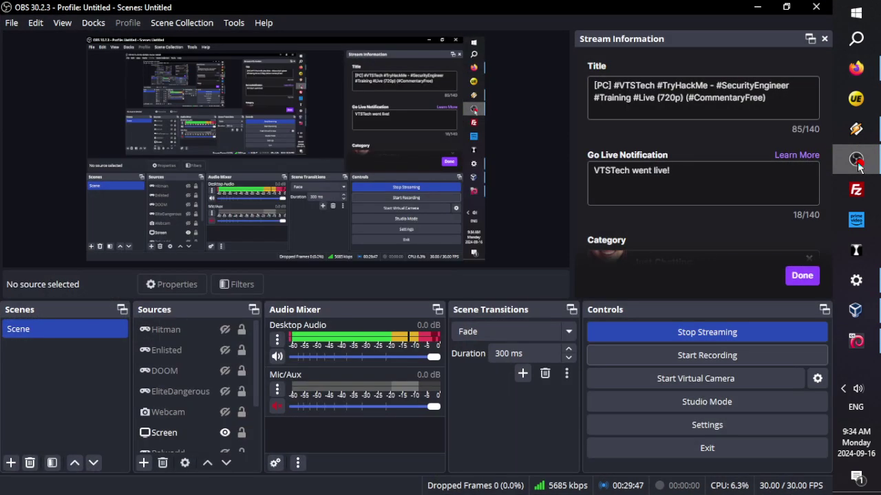
{"action": "right_click", "coordinate": [408, 157]}
{"action": "left_click", "coordinate": [421, 162]}
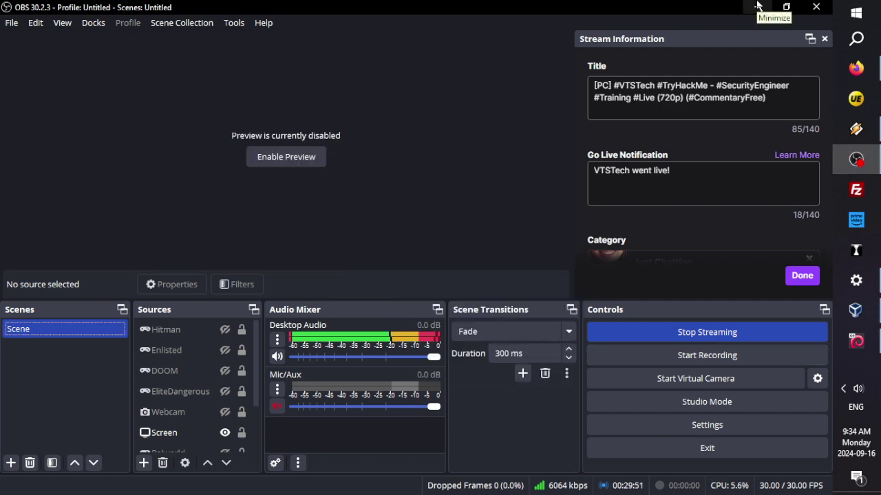
{"action": "left_click", "coordinate": [757, 7]}
Dismiss the popups, terminate the Hardenv5 machine, and open the Security Engineer path
{"action": "left_click", "coordinate": [637, 146]}
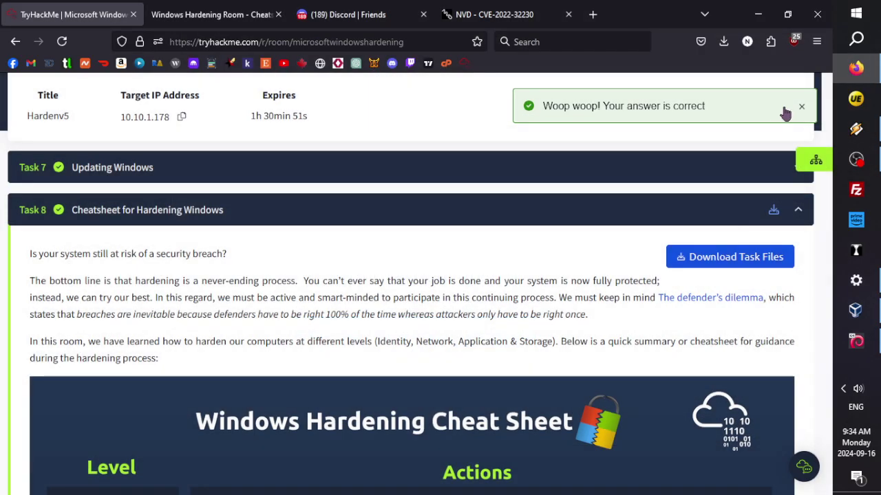
{"action": "left_click", "coordinate": [791, 109]}
{"action": "scroll", "coordinate": [255, 229], "scroll_direction": "up", "scroll_amount": 10}
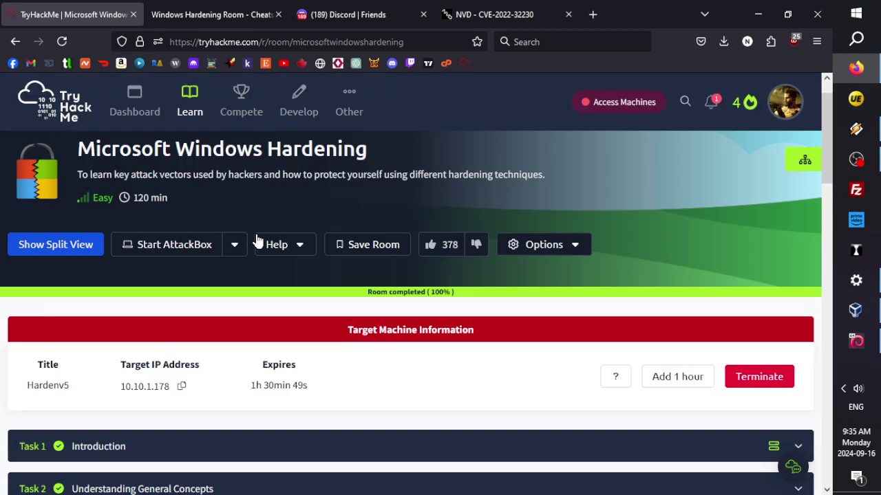
{"action": "left_click", "coordinate": [749, 417]}
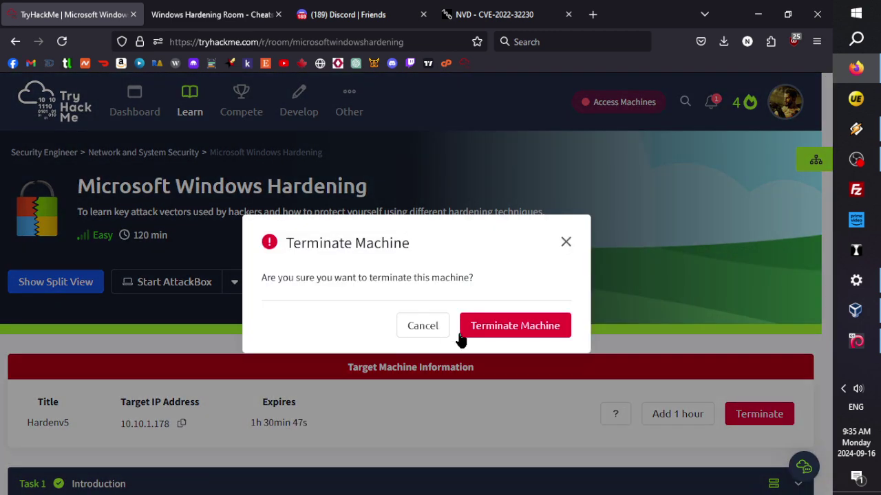
{"action": "left_click", "coordinate": [499, 338]}
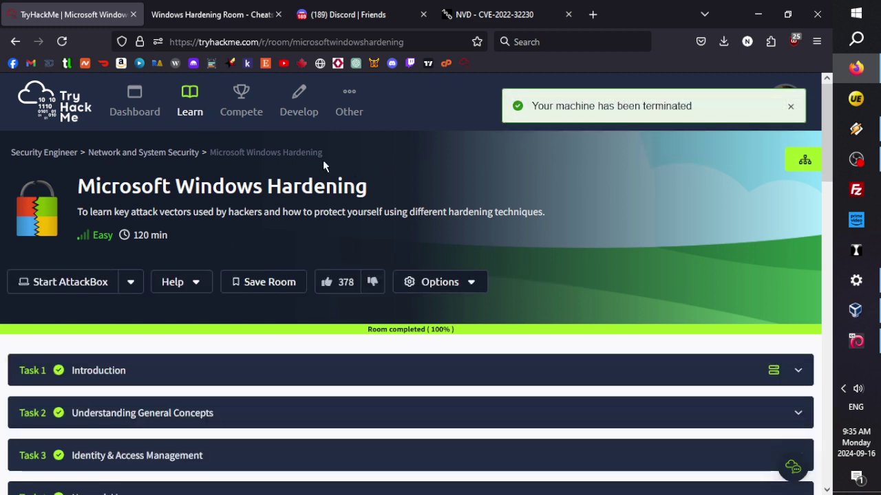
{"action": "left_click", "coordinate": [44, 152]}
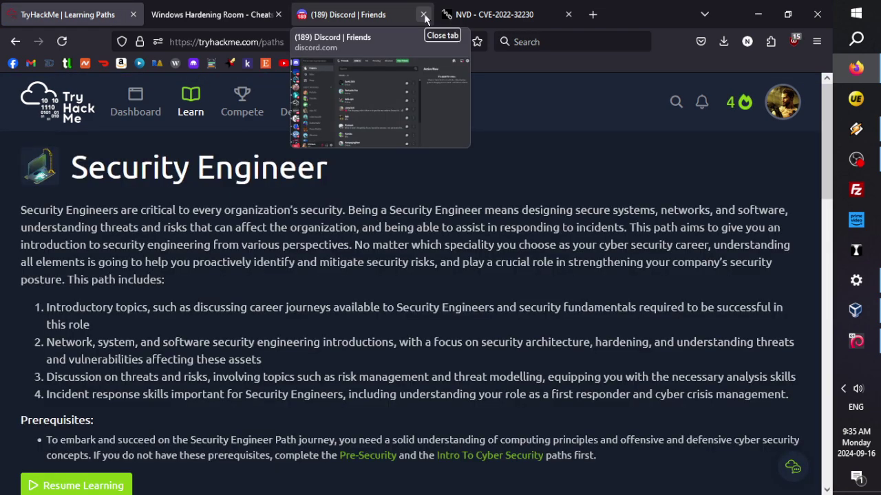
Close the Discord, NVD and cheat sheet PDF tabs
{"action": "left_click", "coordinate": [423, 15]}
{"action": "left_click", "coordinate": [423, 14]}
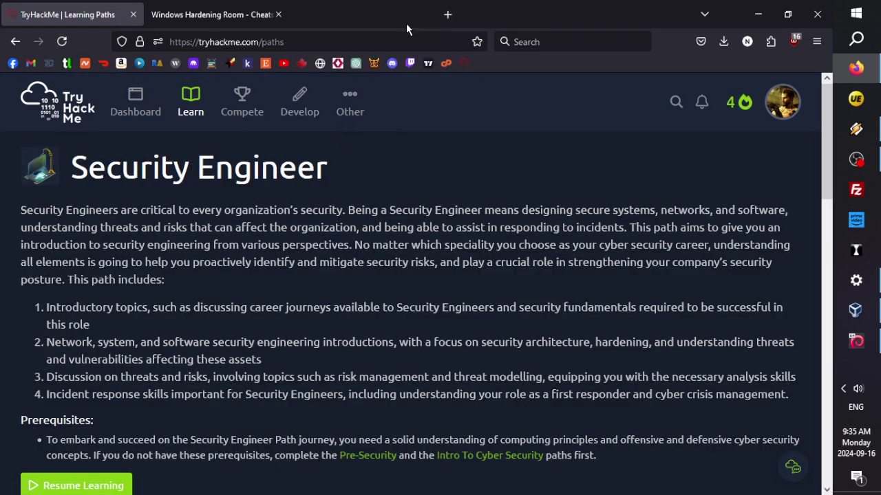
{"action": "left_click", "coordinate": [227, 16]}
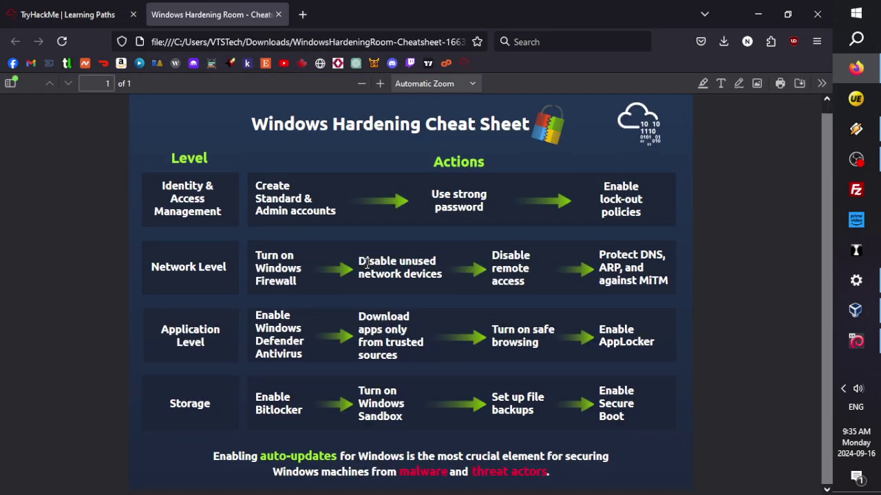
{"action": "scroll", "coordinate": [364, 266], "scroll_direction": "up", "scroll_amount": 1}
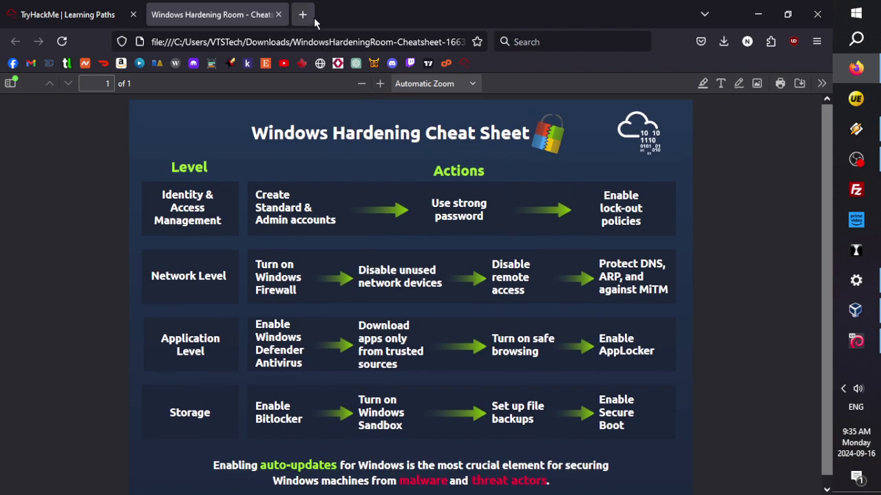
{"action": "left_click", "coordinate": [278, 14]}
Open the Active Directory Hardening room from the Security Engineer path list
{"action": "scroll", "coordinate": [311, 340], "scroll_direction": "down", "scroll_amount": 4}
{"action": "scroll", "coordinate": [311, 340], "scroll_direction": "down", "scroll_amount": 2}
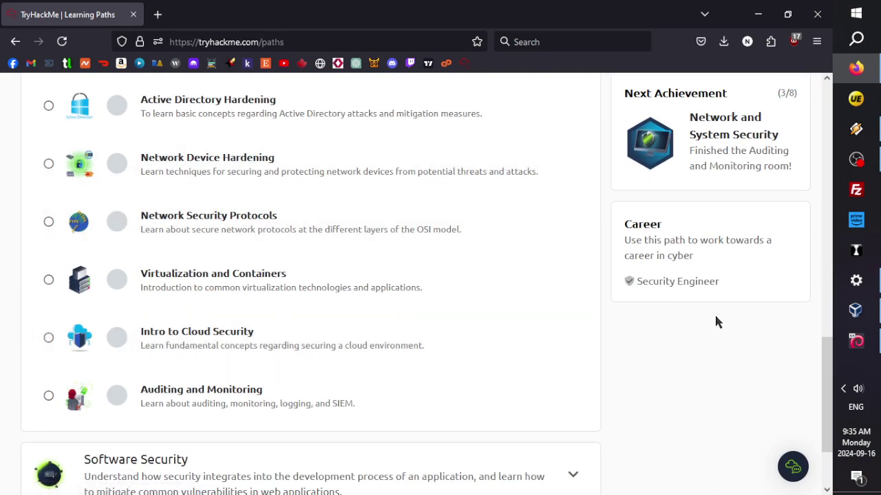
{"action": "scroll", "coordinate": [716, 321], "scroll_direction": "up", "scroll_amount": 3}
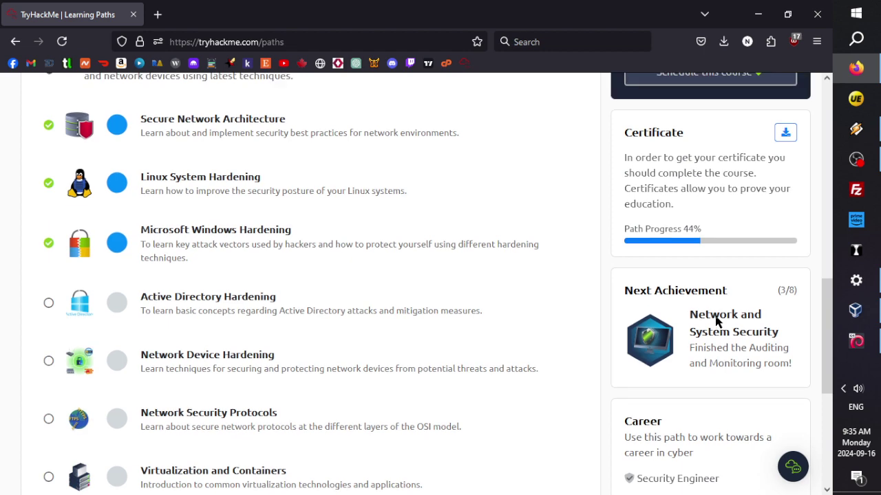
{"action": "left_click", "coordinate": [230, 311]}
{"action": "mouse_move", "coordinate": [845, 329]}
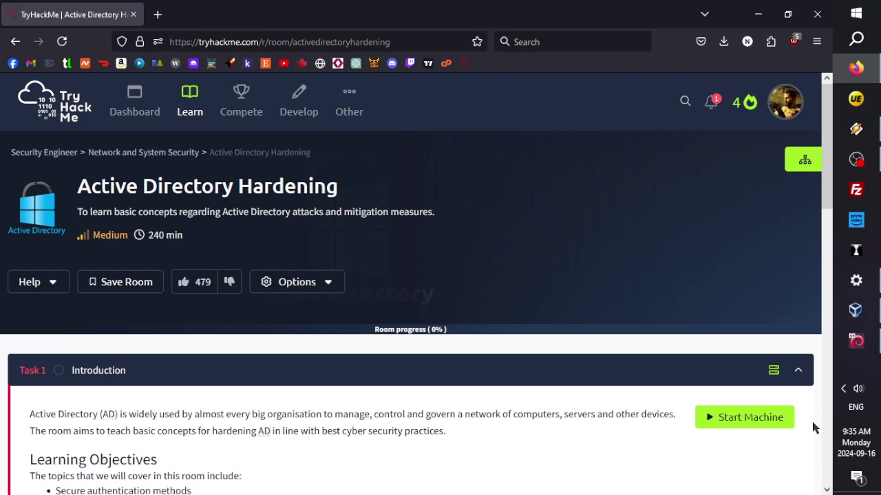
Start the ADHardeningv2 machine, view the connection details full-width, and switch to the Kali terminal
{"action": "left_click", "coordinate": [778, 417]}
{"action": "scroll", "coordinate": [313, 394], "scroll_direction": "down", "scroll_amount": 3}
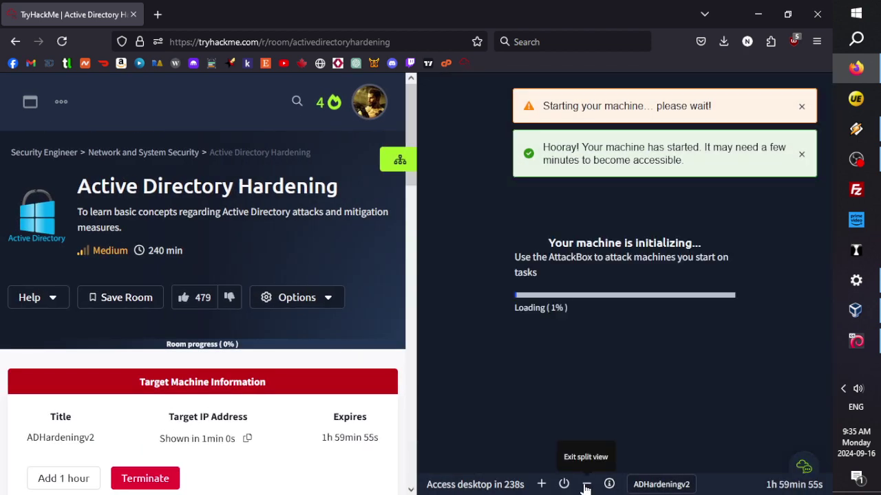
{"action": "left_click", "coordinate": [587, 484]}
{"action": "scroll", "coordinate": [417, 358], "scroll_direction": "down", "scroll_amount": 4}
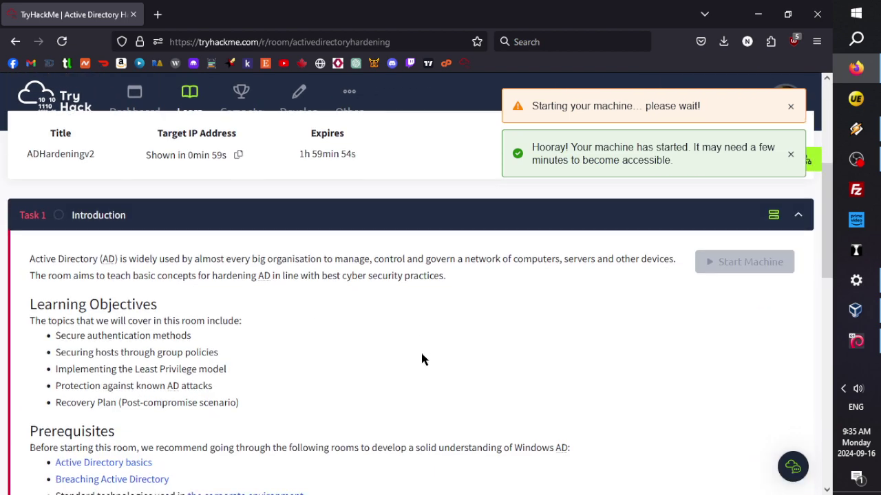
{"action": "scroll", "coordinate": [422, 358], "scroll_direction": "down", "scroll_amount": 4}
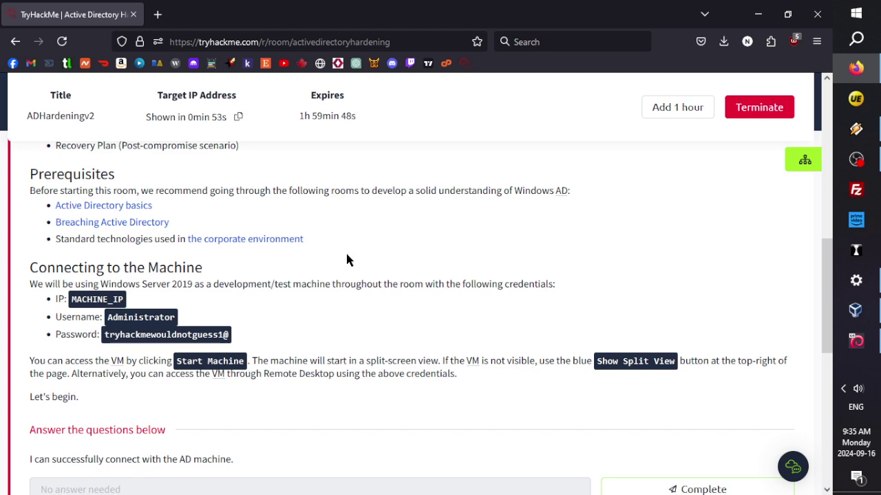
{"action": "left_click", "coordinate": [856, 341]}
Recall the previous xfreerdp command and clear the old 10.10.1.178 address from its /v: option
{"action": "key", "text": "Up"}
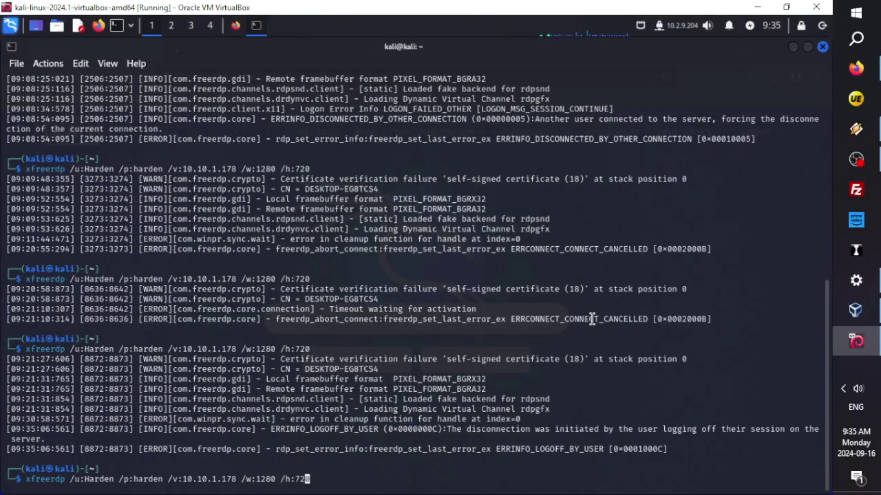
{"action": "key", "text": "Left"}
{"action": "key", "text": "Left"}
{"action": "key", "text": "Left"}
{"action": "key", "text": "Left"}
{"action": "key", "text": "Left"}
{"action": "key", "text": "Left"}
{"action": "key", "text": "Left"}
{"action": "key", "text": "Left"}
{"action": "key", "text": "Left"}
{"action": "key", "text": "Left"}
{"action": "key", "text": "Left"}
{"action": "key", "text": "Left"}
{"action": "key", "text": "Left"}
{"action": "key", "text": "Left"}
{"action": "key", "text": "Left"}
{"action": "key", "text": "BackSpace"}
{"action": "key", "text": "BackSpace"}
{"action": "key", "text": "BackSpace"}
{"action": "key", "text": "BackSpace"}
{"action": "key", "text": "BackSpace"}
{"action": "key", "text": "BackSpace"}
{"action": "key", "text": "BackSpace"}
{"action": "key", "text": "BackSpace"}
{"action": "key", "text": "BackSpace"}
{"action": "key", "text": "BackSpace"}
{"action": "key", "text": "BackSpace"}
{"action": "key", "text": "Left"}
{"action": "key", "text": "Left"}
{"action": "key", "text": "Left"}
{"action": "key", "text": "Left"}
{"action": "key", "text": "Left"}
{"action": "key", "text": "Left"}
{"action": "key", "text": "Left"}
{"action": "key", "text": "Left"}
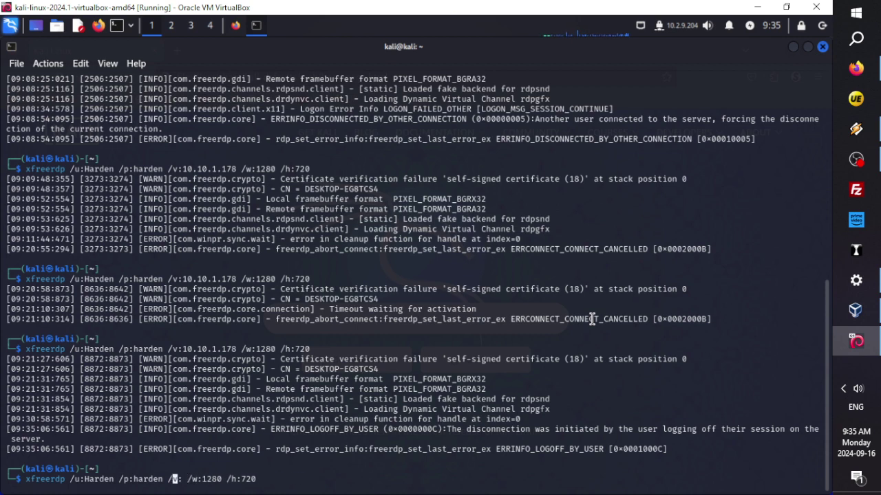
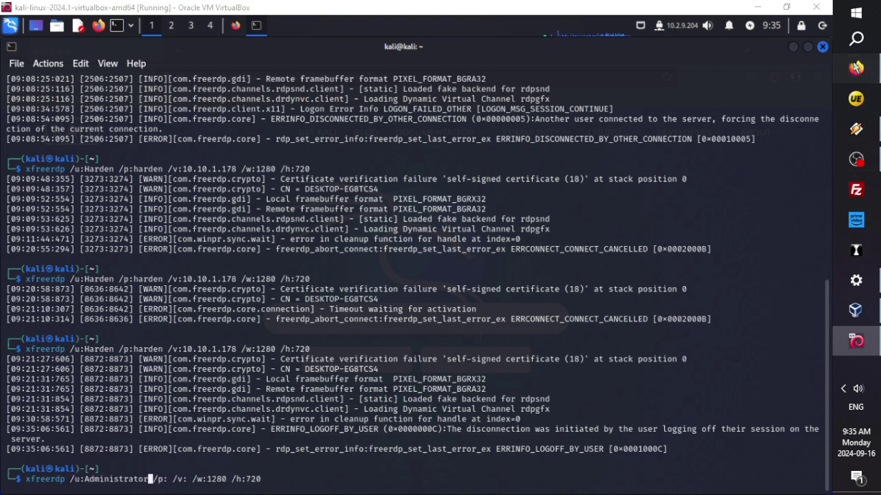
Select the Administrator password in the TryHackMe room's credentials and switch back to the Kali terminal
{"action": "left_click_drag", "start_coordinate": [103, 335], "coordinate": [226, 334]}
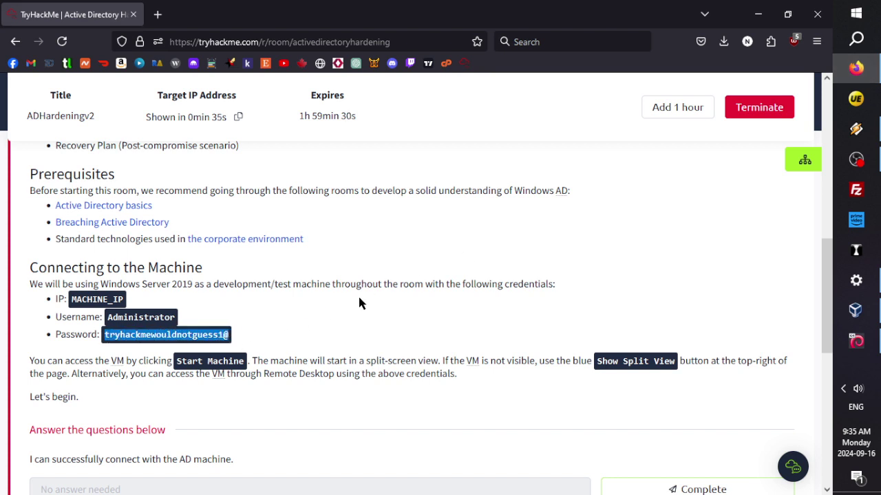
{"action": "key", "text": "alt+Tab"}
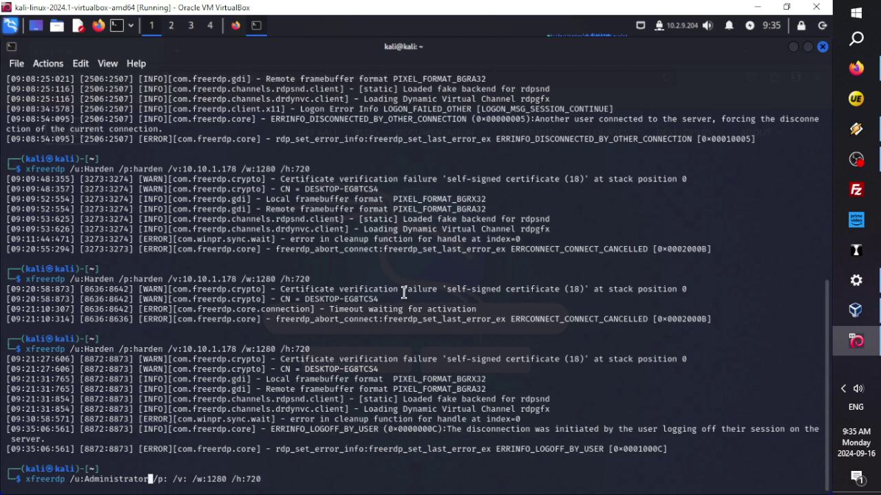
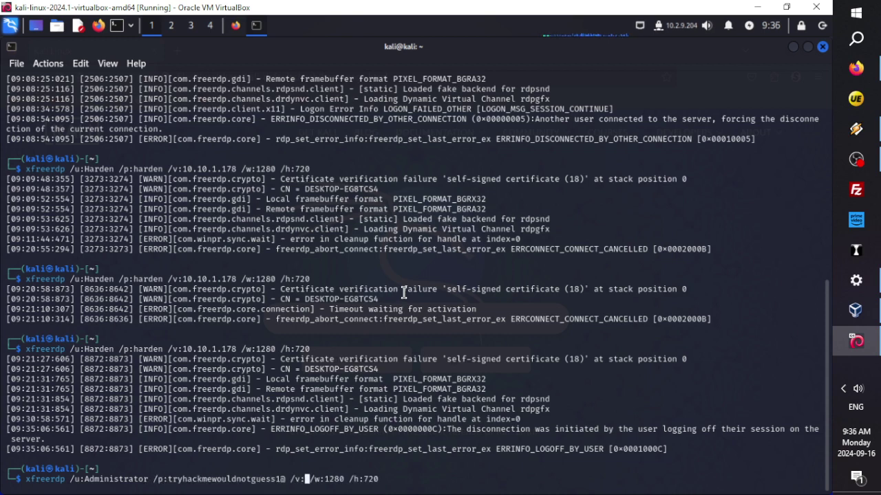
Switch from the Kali terminal to the TryHackMe room page showing the machine credentials
{"action": "key", "text": "alt+Tab"}
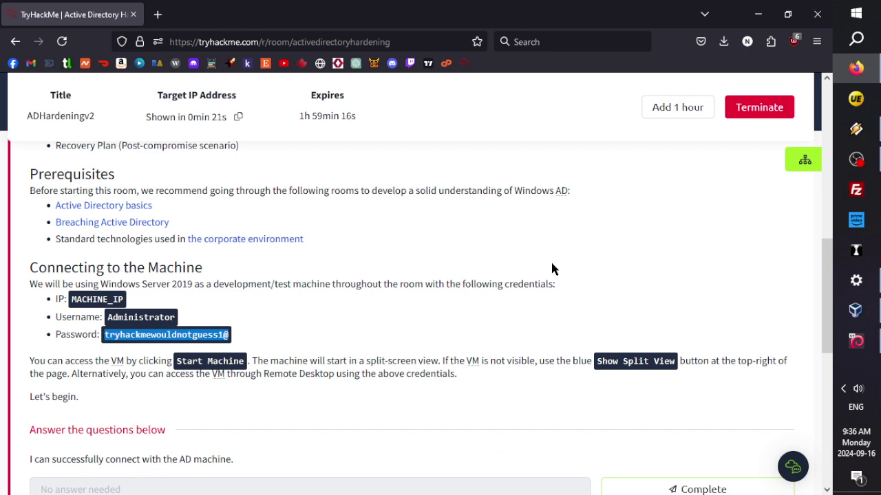
{"action": "middle_click", "coordinate": [145, 207]}
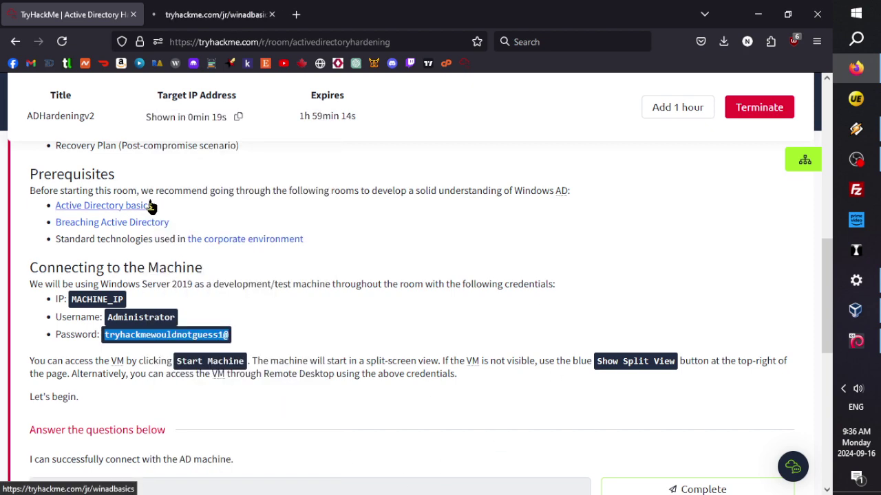
{"action": "left_click", "coordinate": [224, 5]}
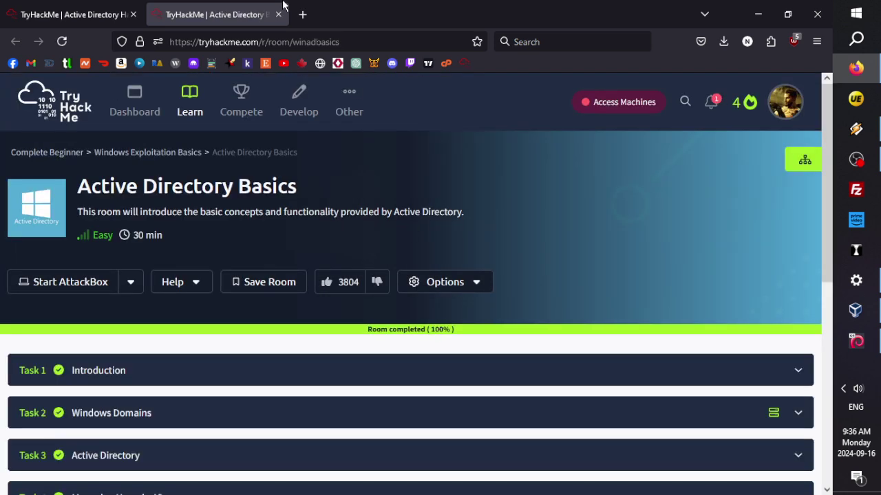
{"action": "left_click", "coordinate": [278, 14]}
{"action": "middle_click", "coordinate": [122, 224]}
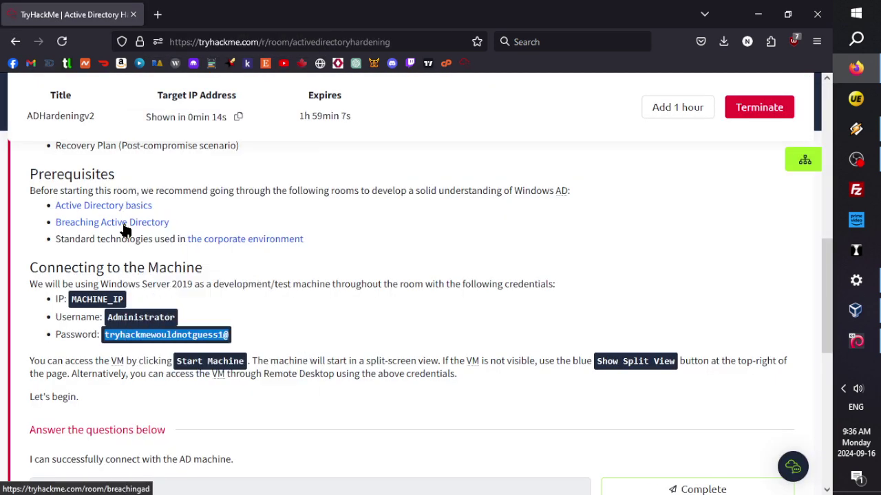
{"action": "left_click", "coordinate": [211, 5]}
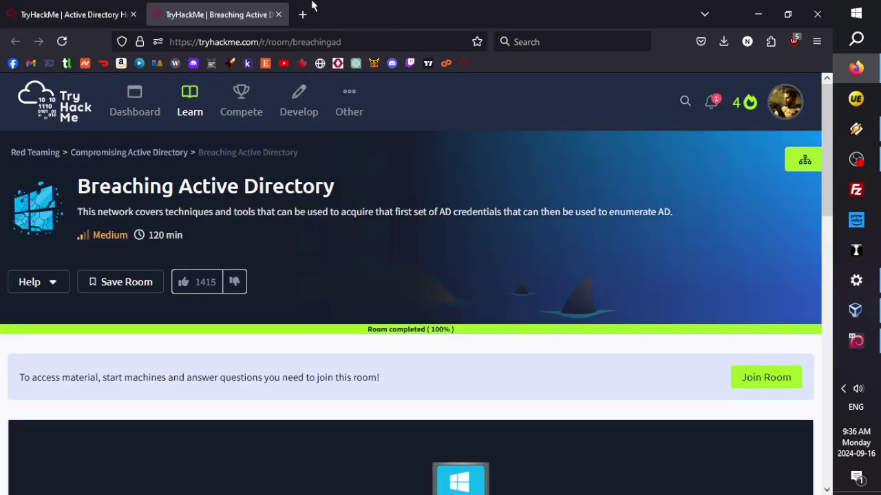
{"action": "left_click", "coordinate": [278, 14]}
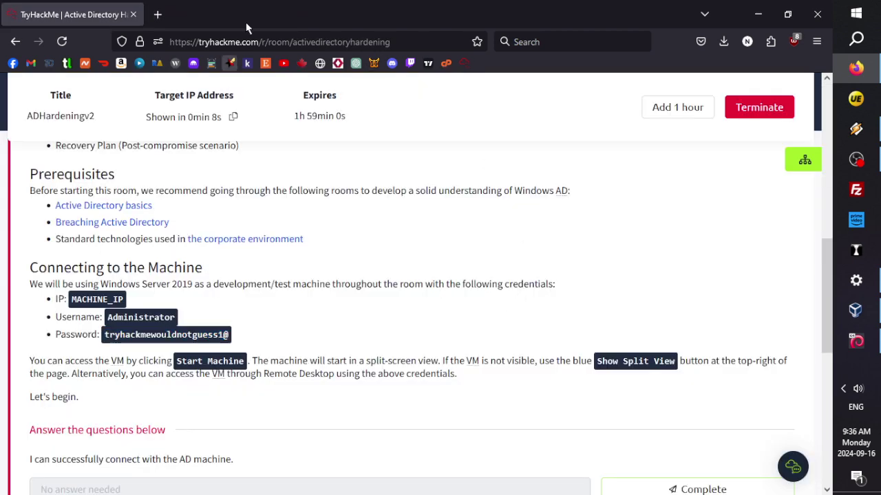
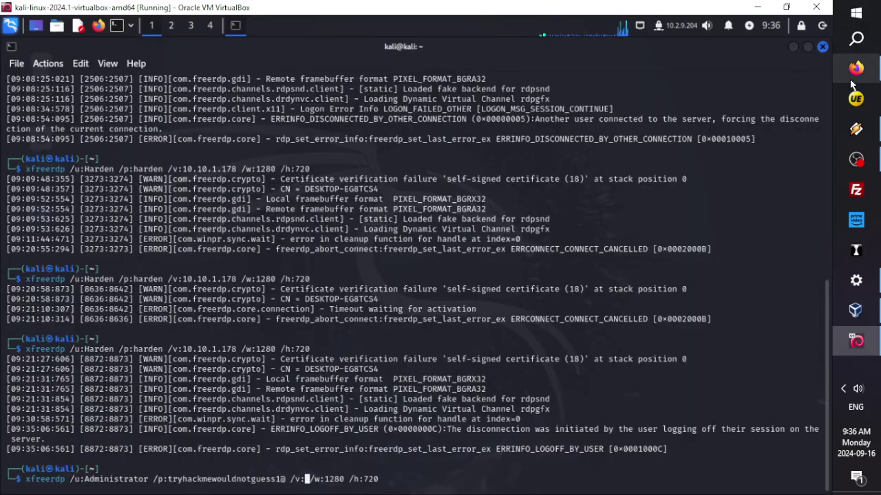
Copy the target IP 10.10.226.235 from the TryHackMe Active Directory Hardening room page
{"action": "left_click", "coordinate": [856, 68]}
{"action": "left_click", "coordinate": [222, 126]}
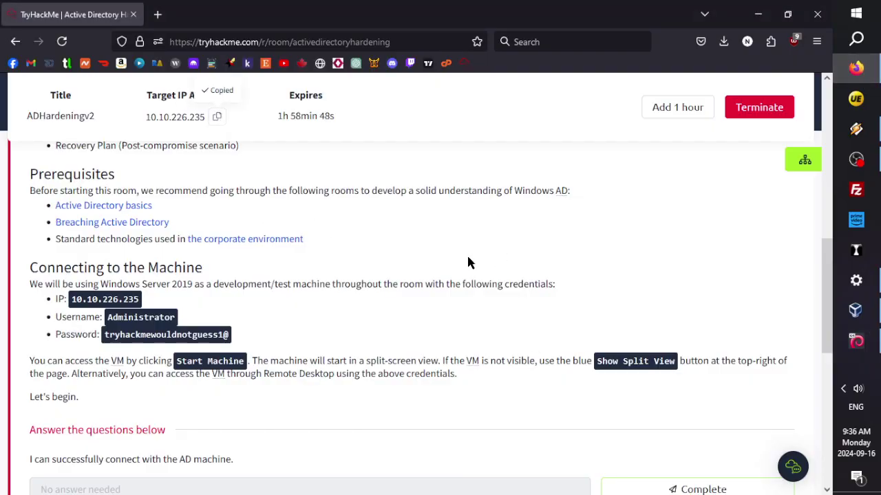
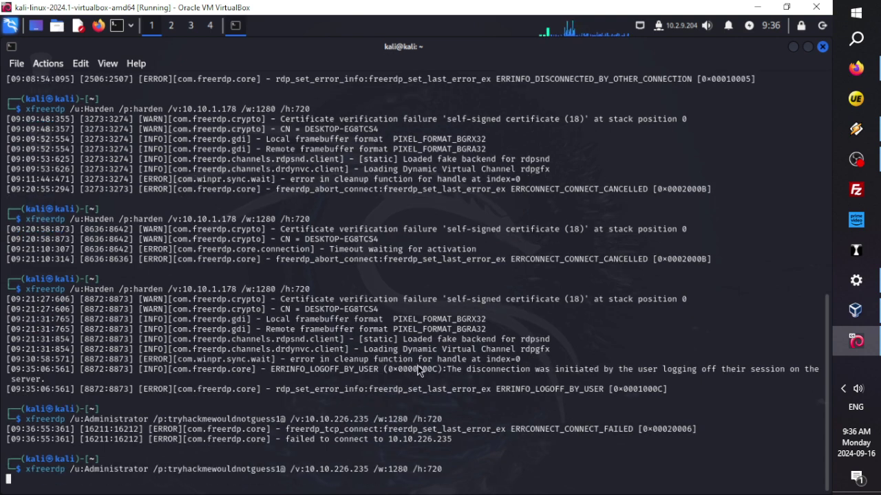
Switch to the TryHackMe Active Directory Hardening room page to see the machine's connection details
{"action": "left_click", "coordinate": [856, 68]}
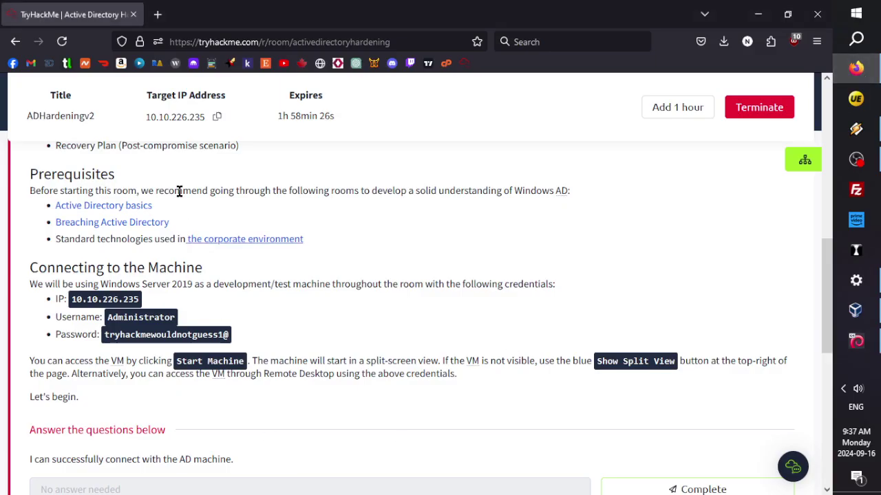
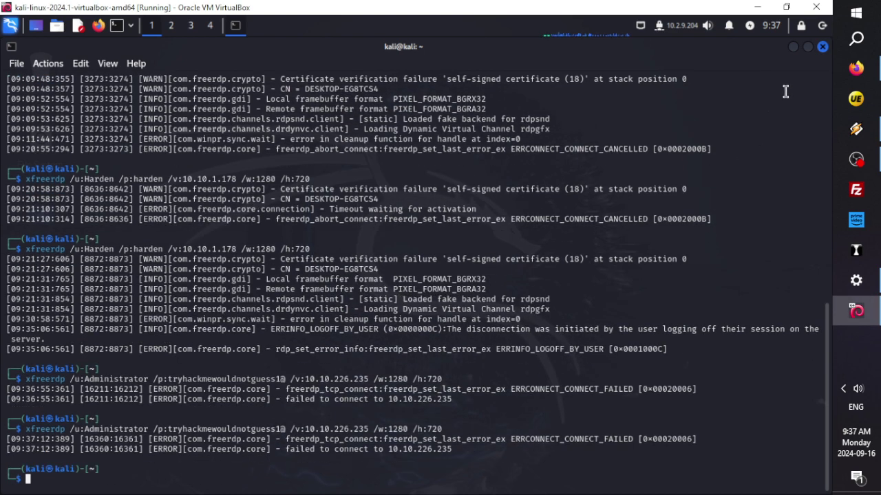
Switch from the Kali terminal to the TryHackMe room's connection details in Firefox
{"action": "left_click", "coordinate": [856, 67]}
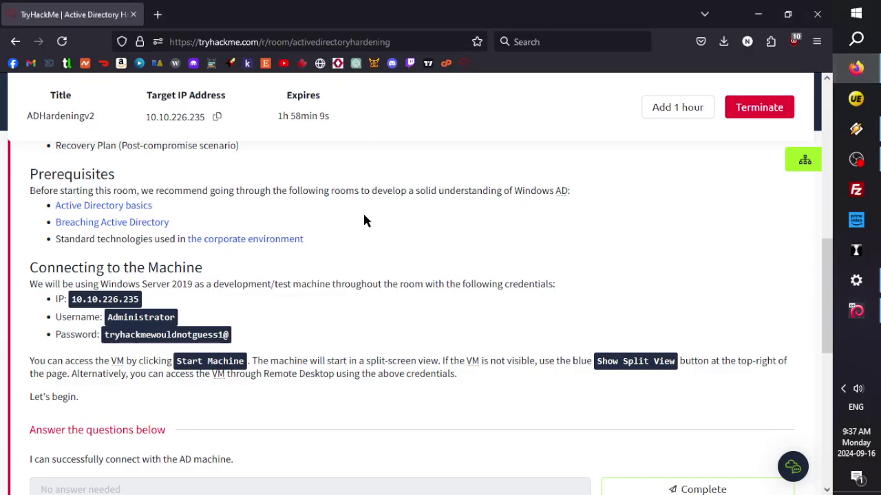
Glance at the Kali terminal, then review the room's target IP and login credentials
{"action": "key", "text": "alt+Tab"}
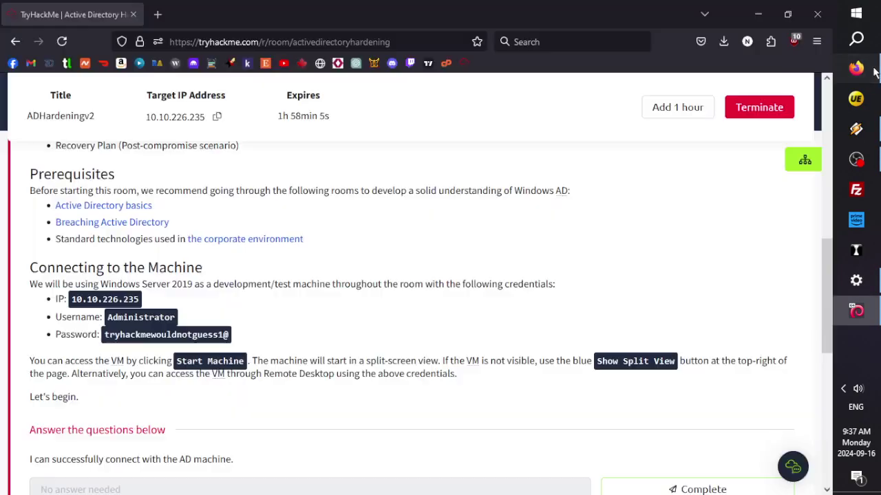
{"action": "left_click", "coordinate": [856, 67]}
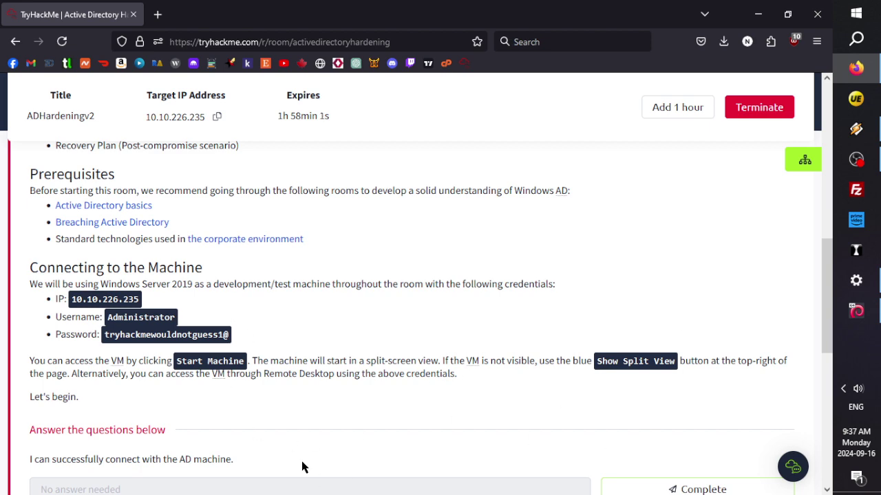
{"action": "scroll", "coordinate": [408, 420], "scroll_direction": "down", "scroll_amount": 3}
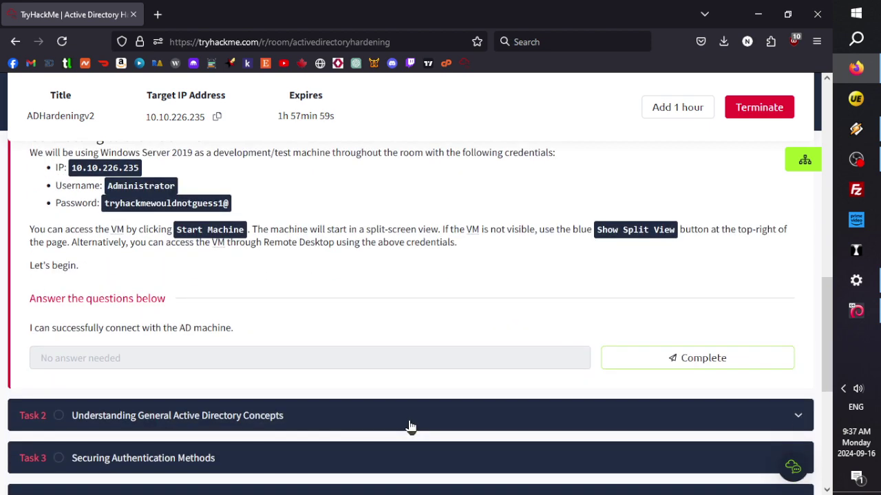
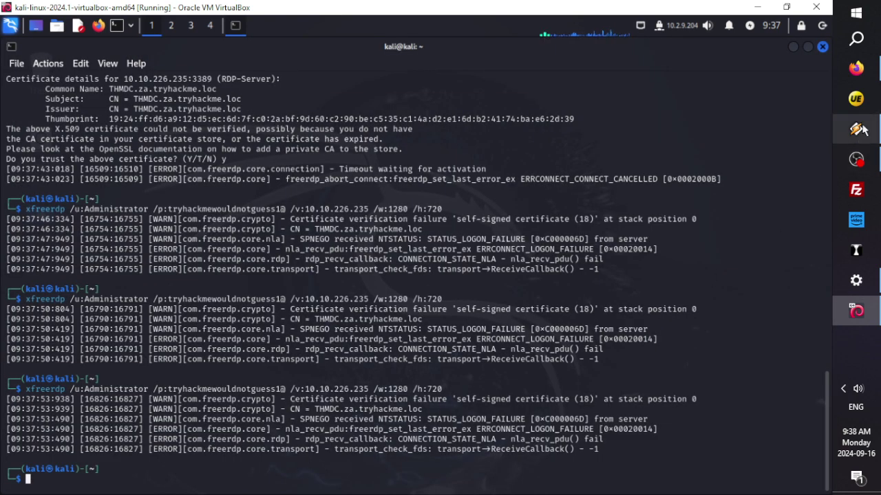
Recheck the TryHackMe room's target IP and Administrator credentials in Firefox, then return to the Kali terminal
{"action": "left_click", "coordinate": [856, 68]}
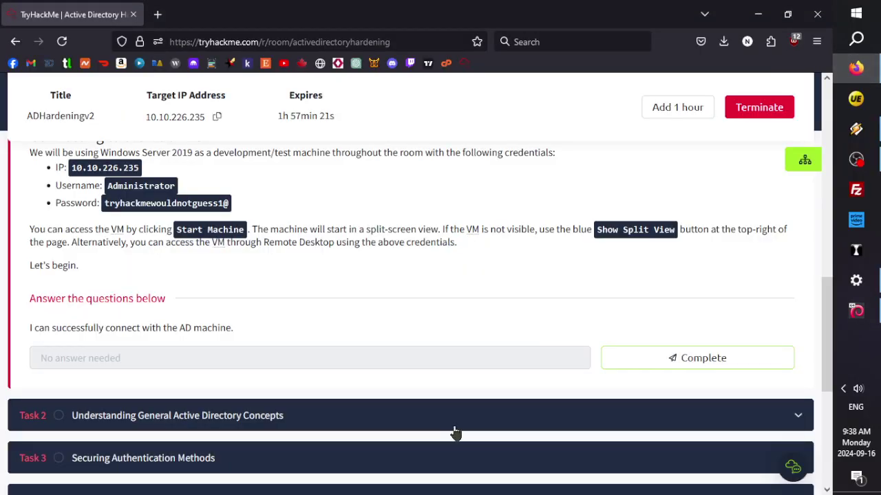
{"action": "key", "text": "alt+Tab"}
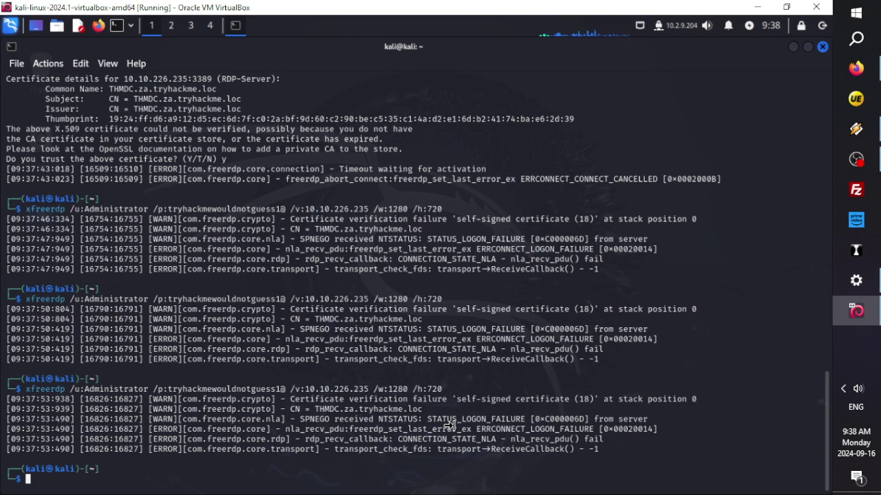
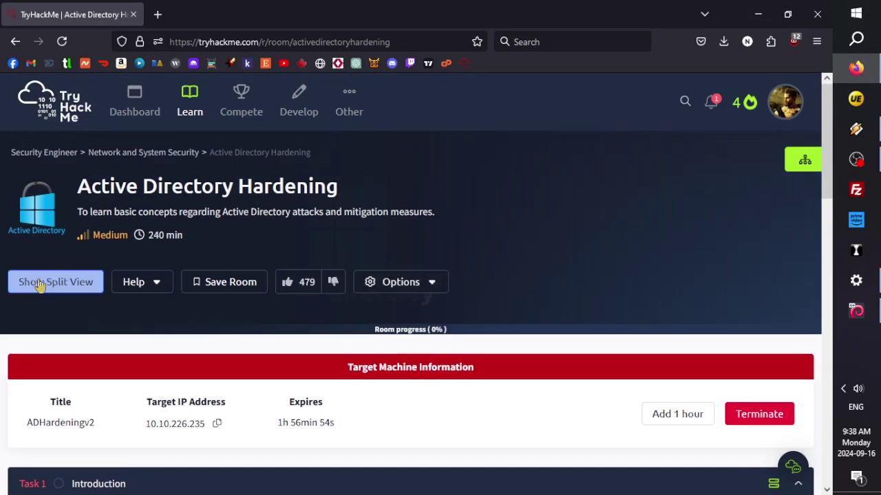
Open split view so the ADHardeningv2 machine pane sits beside the Active Directory Hardening room
{"action": "left_click", "coordinate": [34, 281]}
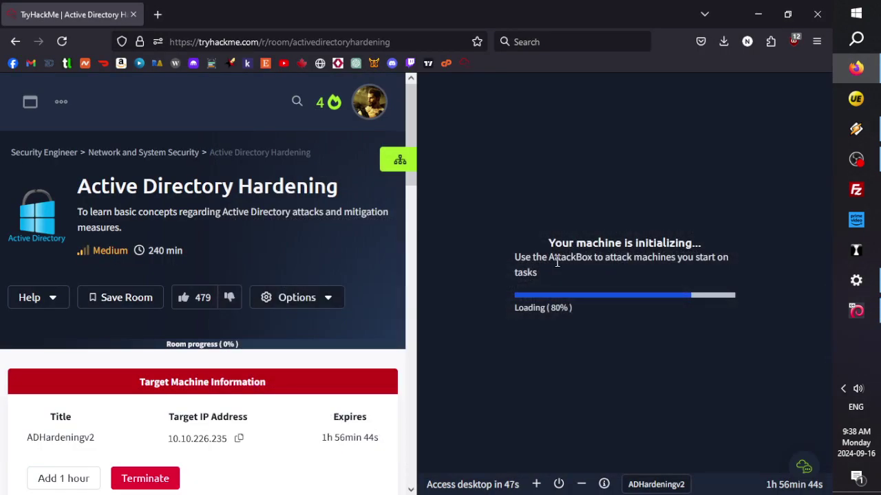
Bring the Kali Linux VM's terminal to the front while the target machine loads
{"action": "mouse_move", "coordinate": [858, 315]}
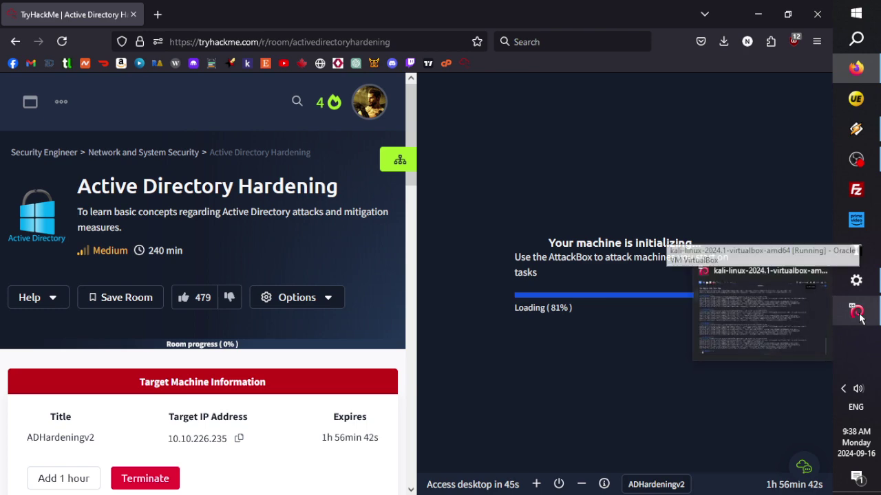
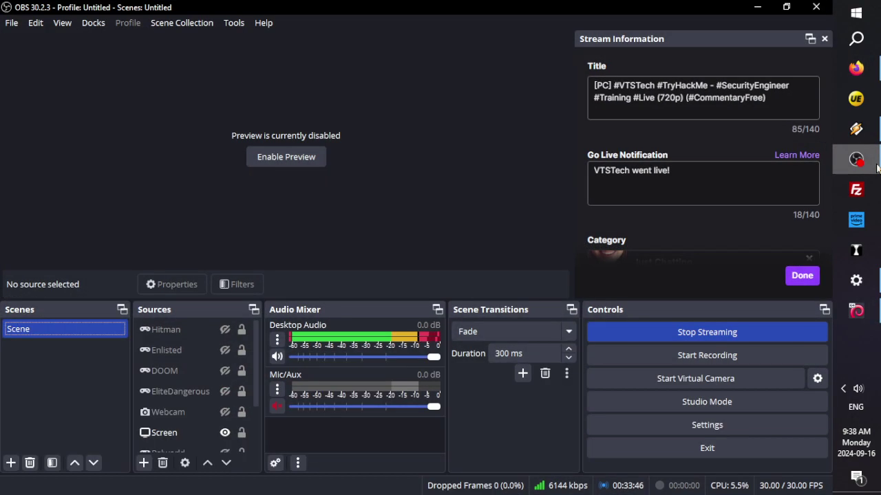
Minimize OBS Studio to bring the TryHackMe room in Firefox back into view
{"action": "left_click", "coordinate": [877, 167]}
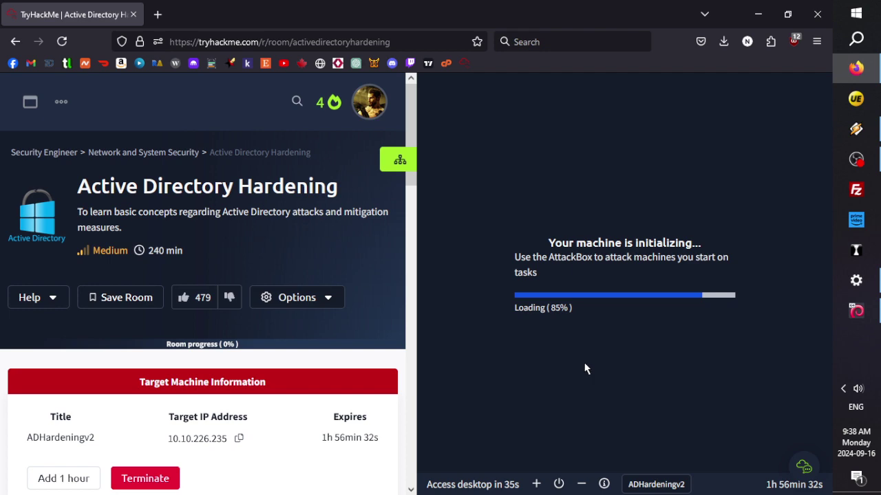
Exit the AttackBox split view and scroll Task 1 down to its credentials and answer section
{"action": "left_click", "coordinate": [582, 484]}
{"action": "scroll", "coordinate": [452, 433], "scroll_direction": "down", "scroll_amount": 10}
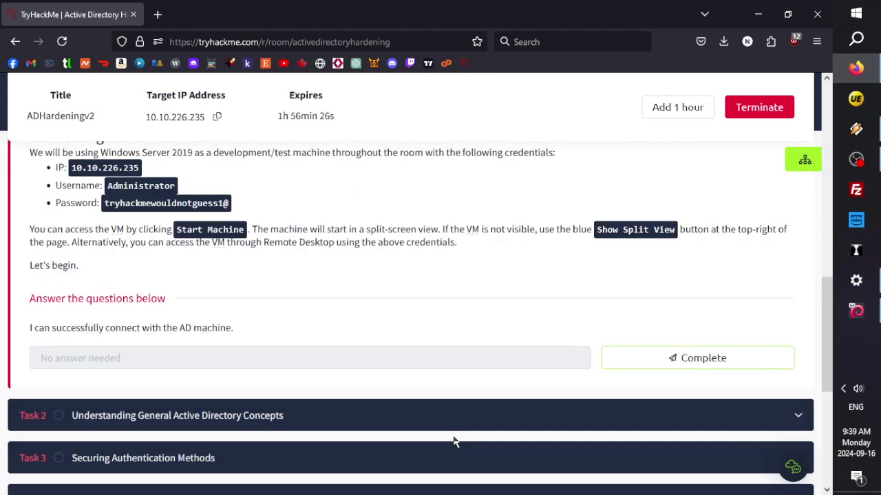
{"action": "scroll", "coordinate": [346, 271], "scroll_direction": "up", "scroll_amount": 6}
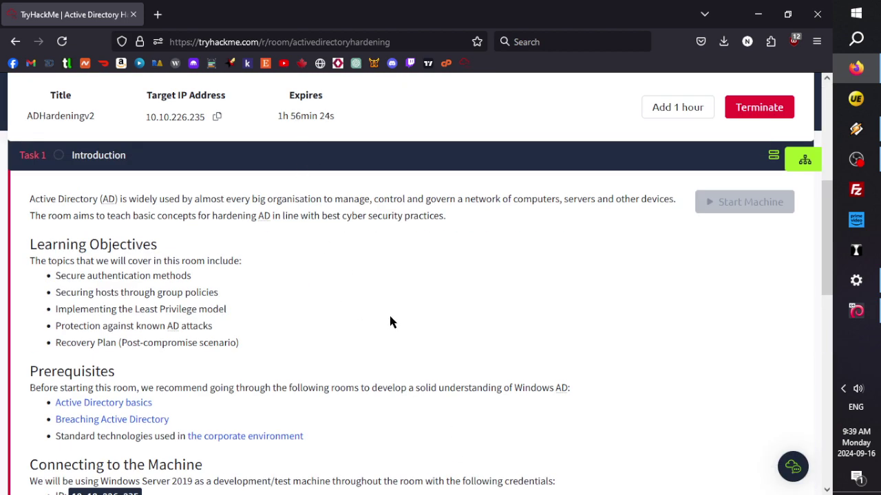
{"action": "scroll", "coordinate": [392, 317], "scroll_direction": "down", "scroll_amount": 4}
{"action": "scroll", "coordinate": [393, 324], "scroll_direction": "down", "scroll_amount": 2}
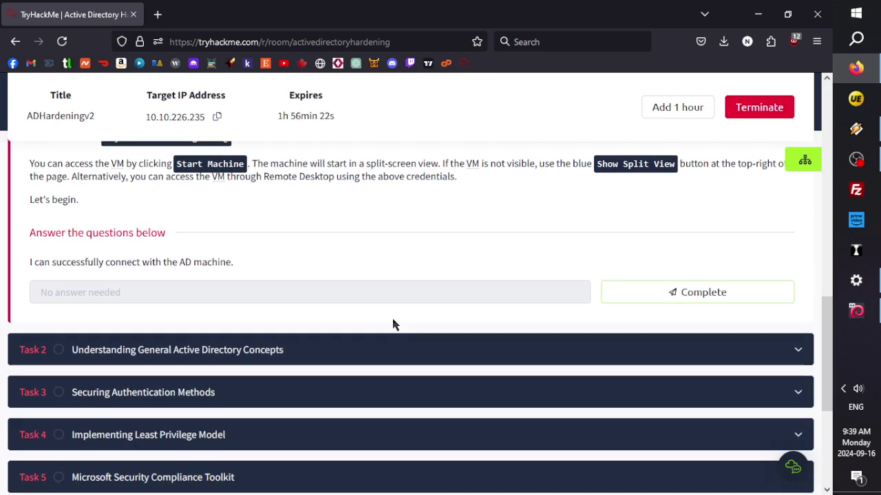
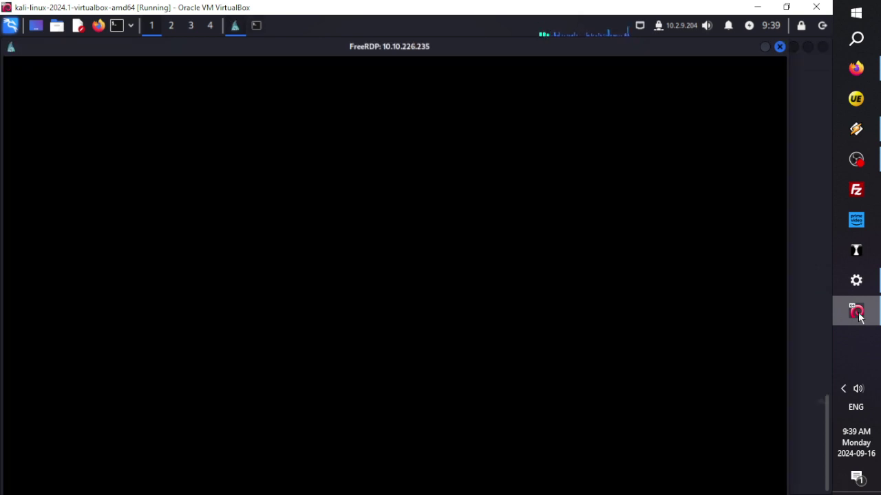
Check the FreeRDP session signing in to 10.10.226.235, then return to the TryHackMe room
{"action": "left_click", "coordinate": [856, 313]}
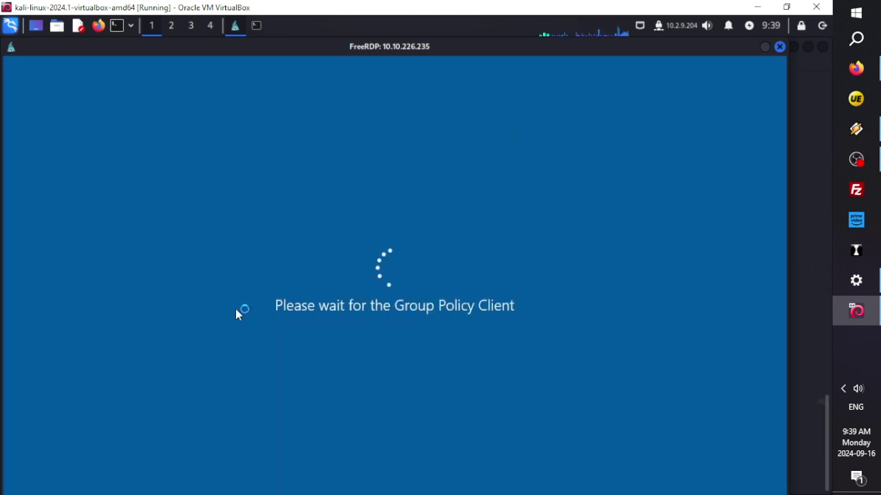
{"action": "left_click", "coordinate": [856, 69]}
Mark Task 1 complete and expand Task 2 to read the root domain question
{"action": "left_click", "coordinate": [688, 294]}
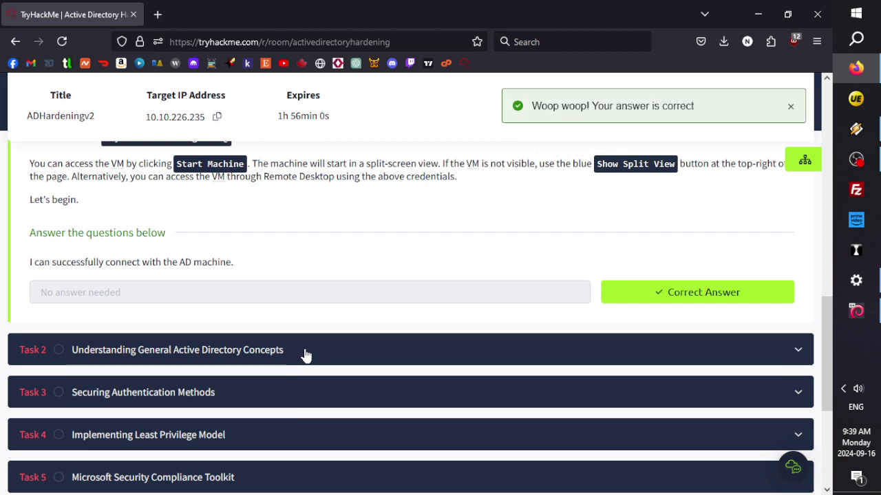
{"action": "left_click", "coordinate": [305, 353]}
{"action": "scroll", "coordinate": [305, 353], "scroll_direction": "down", "scroll_amount": 5}
{"action": "scroll", "coordinate": [348, 364], "scroll_direction": "up", "scroll_amount": 5}
{"action": "scroll", "coordinate": [349, 363], "scroll_direction": "down", "scroll_amount": 15}
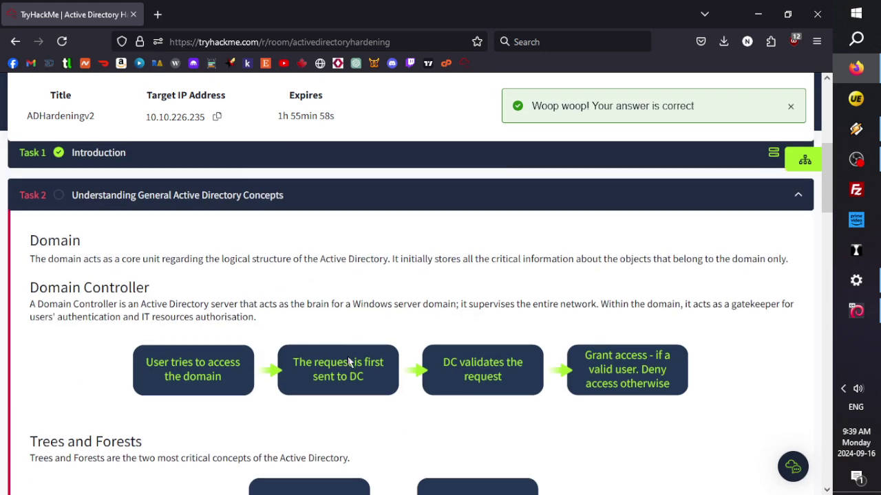
{"action": "scroll", "coordinate": [348, 360], "scroll_direction": "down", "scroll_amount": 2}
{"action": "scroll", "coordinate": [348, 360], "scroll_direction": "up", "scroll_amount": 5}
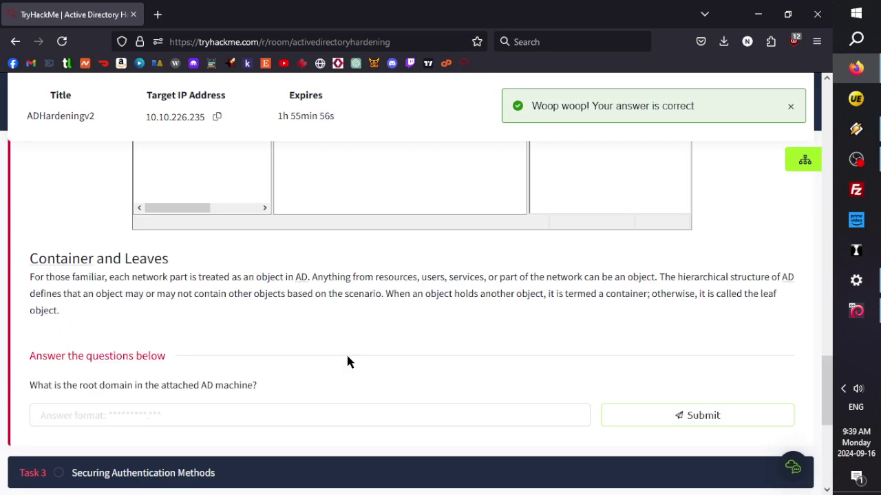
Submit za.tryhackme.loc as the Task 2 root domain answer
{"action": "left_click", "coordinate": [210, 417]}
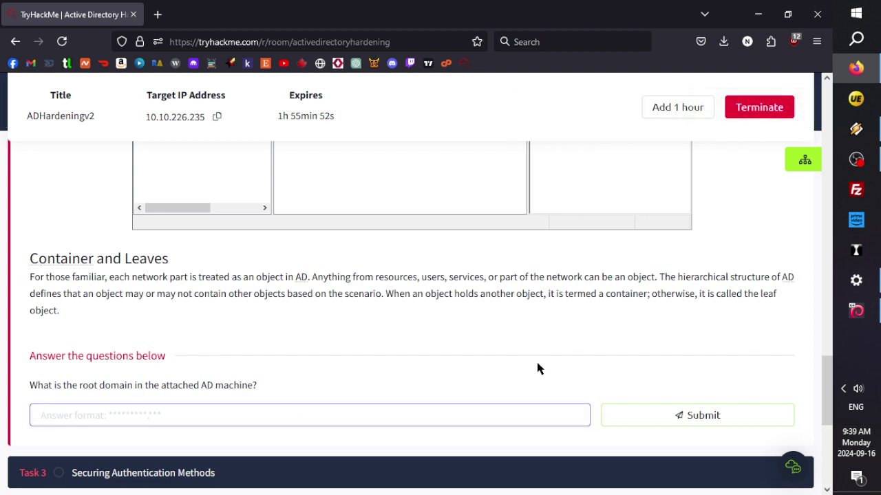
{"action": "scroll", "coordinate": [538, 369], "scroll_direction": "up", "scroll_amount": 3}
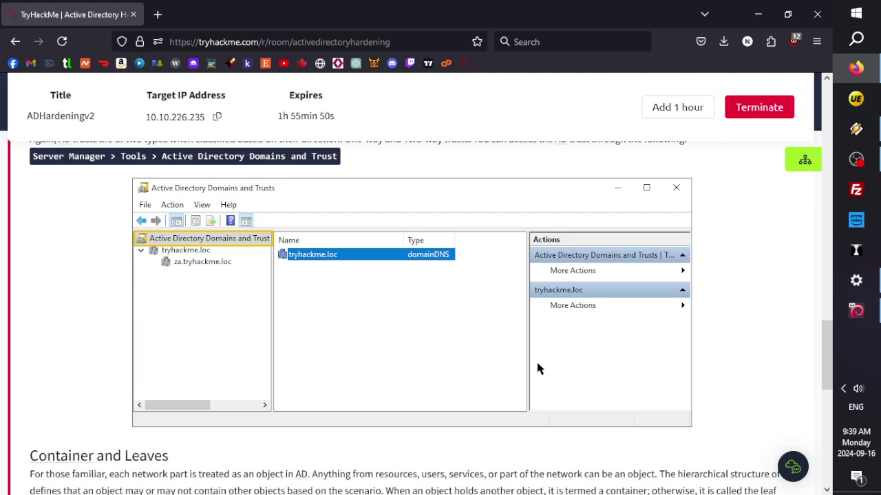
{"action": "scroll", "coordinate": [538, 370], "scroll_direction": "down", "scroll_amount": 2}
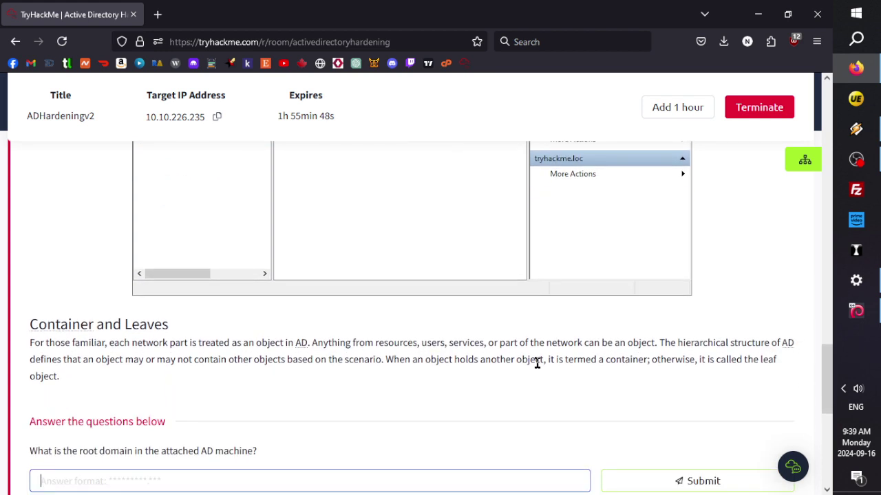
{"action": "type", "text": "za.tryhackme.loc"}
{"action": "key", "text": "Return"}
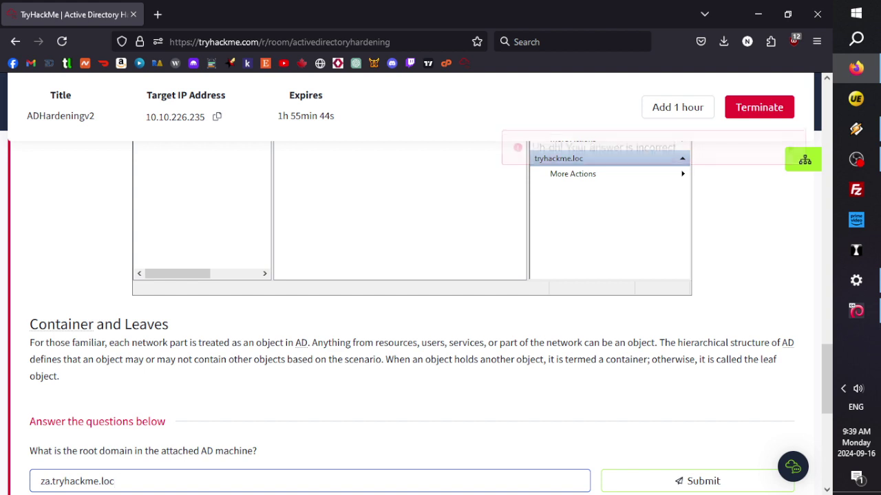
Correct the rejected answer to tryhackme.loc and resubmit it
{"action": "left_click_drag", "start_coordinate": [101, 482], "coordinate": [23, 475]}
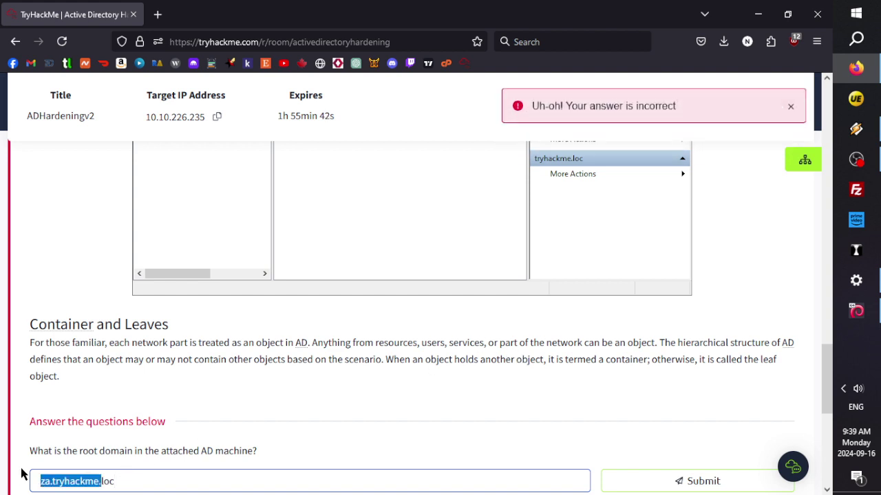
{"action": "key", "text": "BackSpace"}
{"action": "key", "text": "Delete"}
{"action": "key", "text": "Delete"}
{"action": "key", "text": "Delete"}
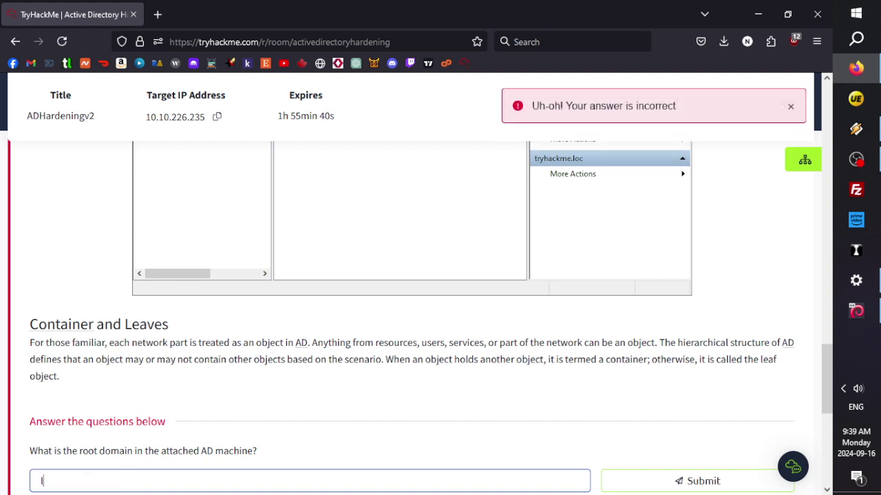
{"action": "type", "text": "tryhackme.loc"}
{"action": "key", "text": "Return"}
{"action": "scroll", "coordinate": [395, 326], "scroll_direction": "down", "scroll_amount": 2}
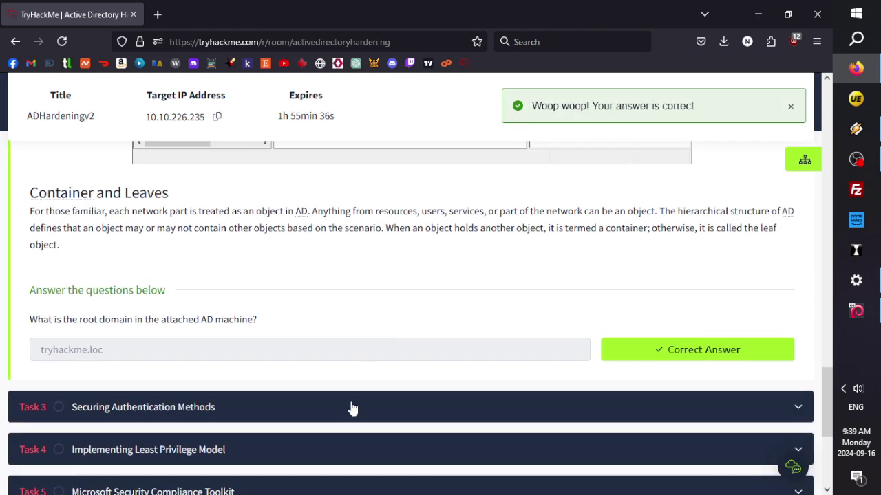
{"action": "double_click", "coordinate": [351, 409]}
Expand Task 3 Securing Authentication Methods, read to its questions, then return to FreeRDP
{"action": "scroll", "coordinate": [425, 248], "scroll_direction": "down", "scroll_amount": 4}
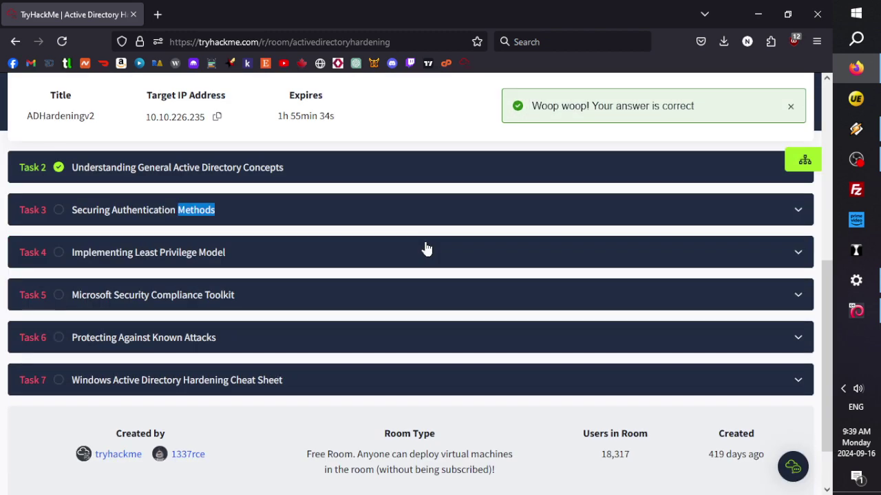
{"action": "left_click", "coordinate": [364, 205]}
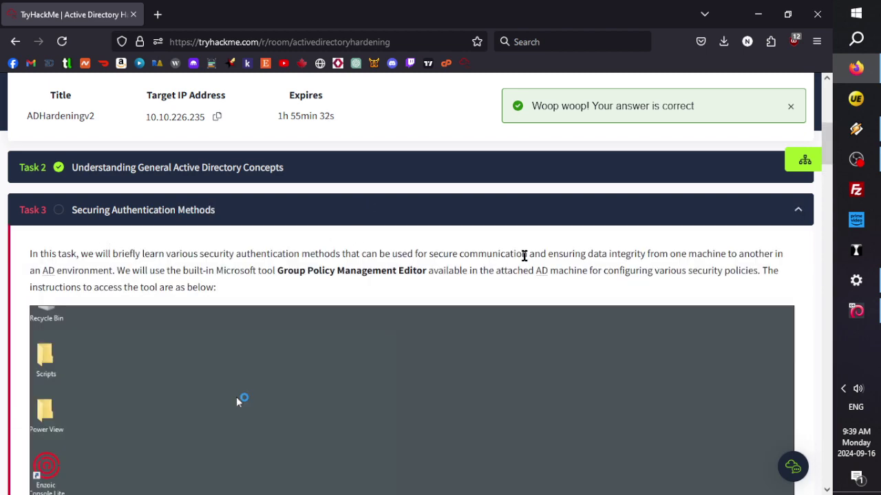
{"action": "scroll", "coordinate": [524, 255], "scroll_direction": "down", "scroll_amount": 8}
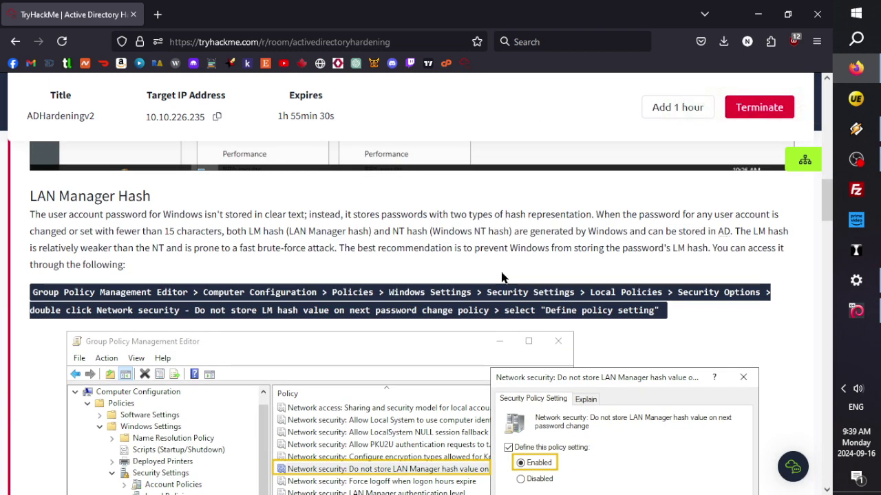
{"action": "scroll", "coordinate": [501, 277], "scroll_direction": "down", "scroll_amount": 10}
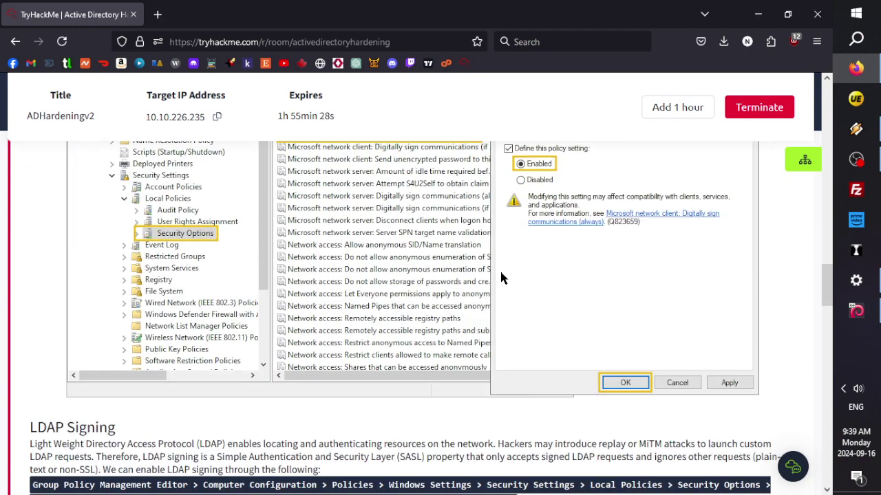
{"action": "scroll", "coordinate": [498, 269], "scroll_direction": "down", "scroll_amount": 8}
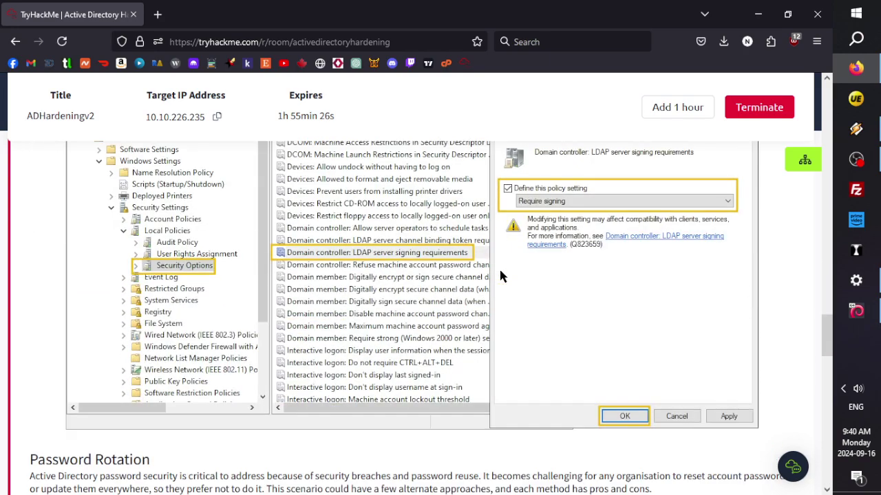
{"action": "scroll", "coordinate": [490, 248], "scroll_direction": "down", "scroll_amount": 10}
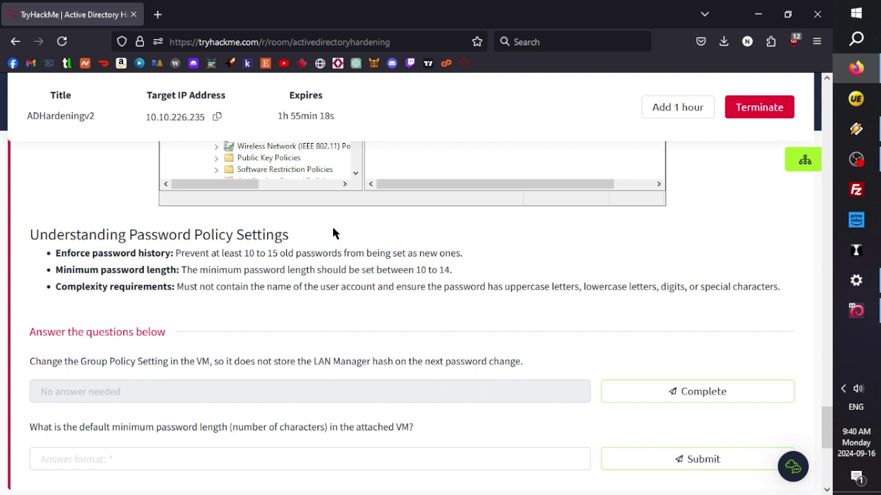
{"action": "key", "text": "alt+Tab"}
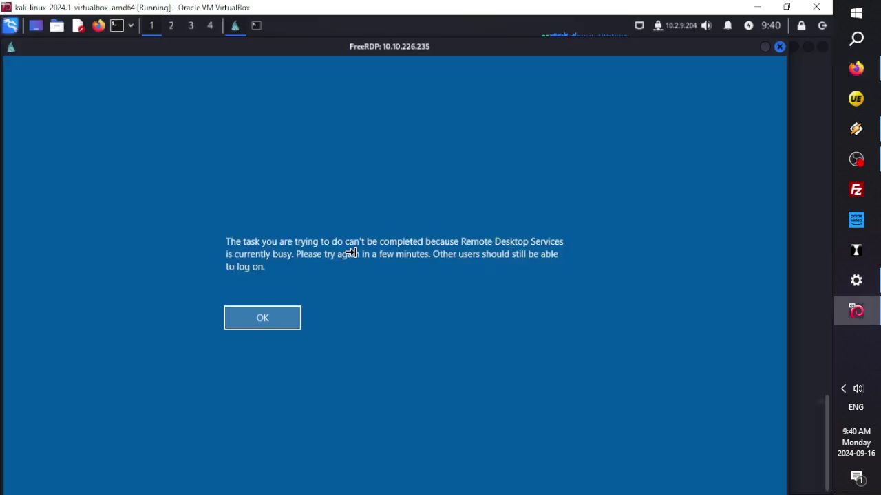
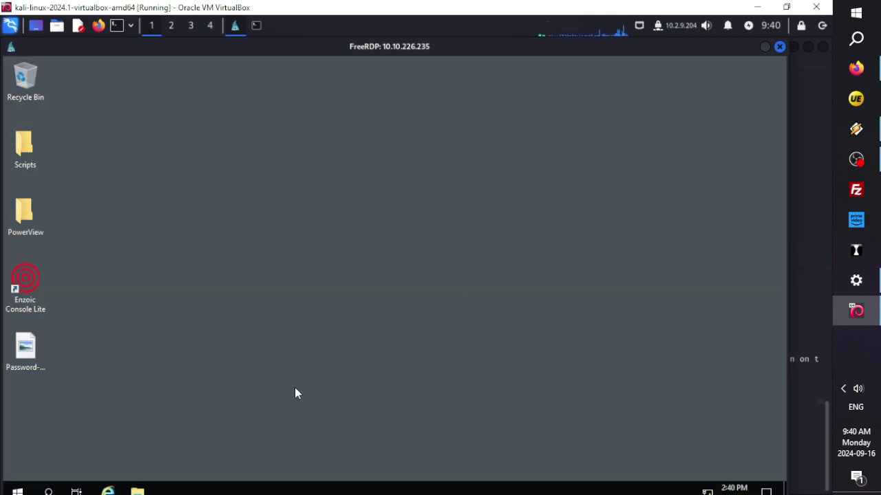
Launch the Local Group Policy Editor with gpedit.msc, then bring up the desktop's context menu
{"action": "key", "text": "super+r"}
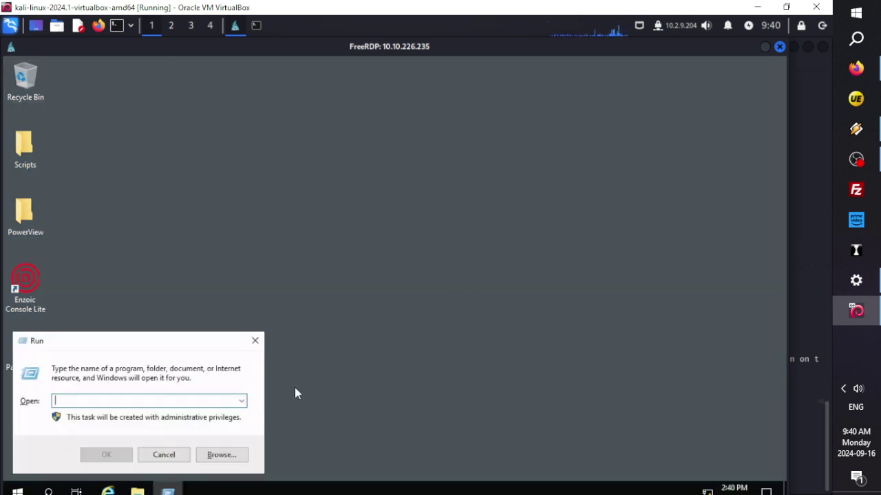
{"action": "type", "text": "gpedit.msc"}
{"action": "key", "text": "Return"}
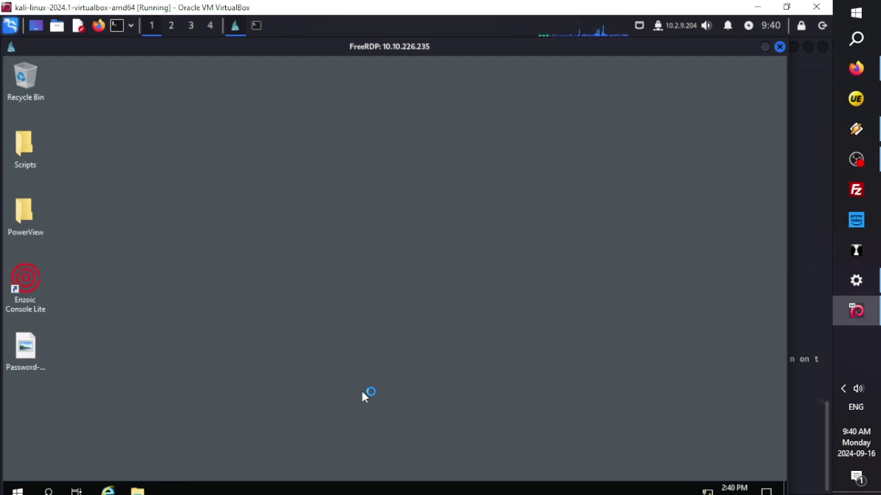
{"action": "right_click", "coordinate": [238, 398]}
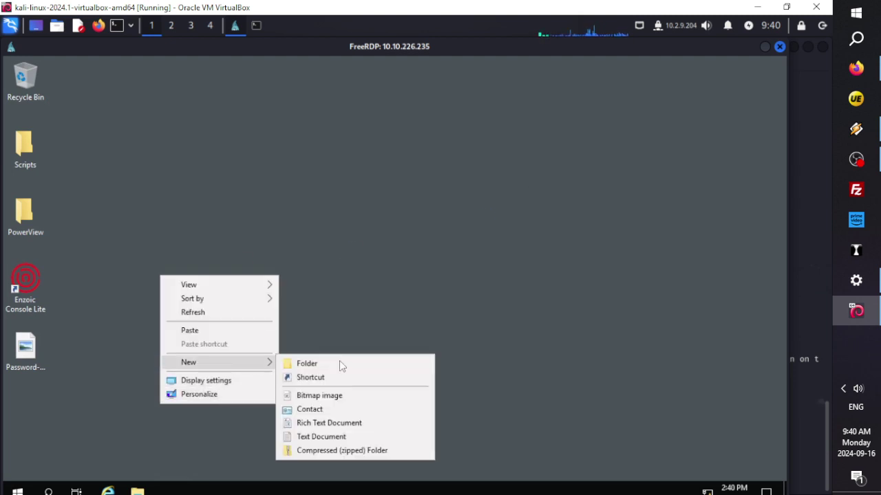
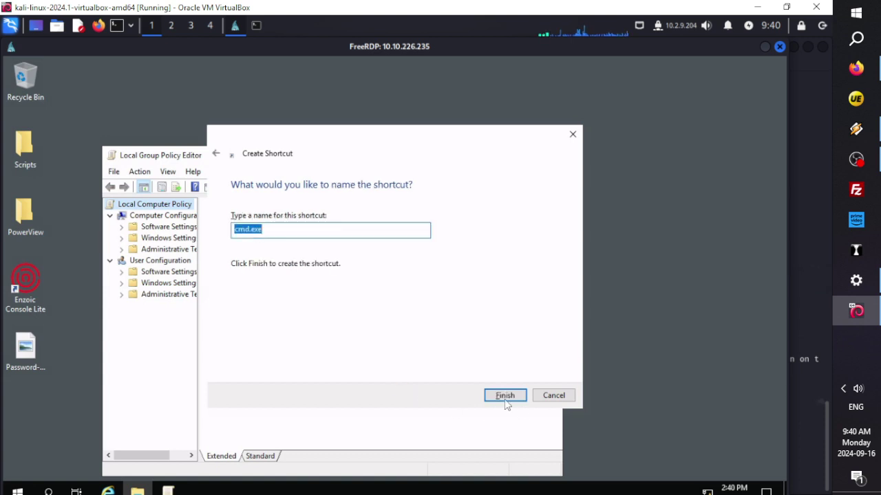
Finish the Create Shortcut wizard, keeping the shortcut name cmd.exe
{"action": "left_click", "coordinate": [506, 400]}
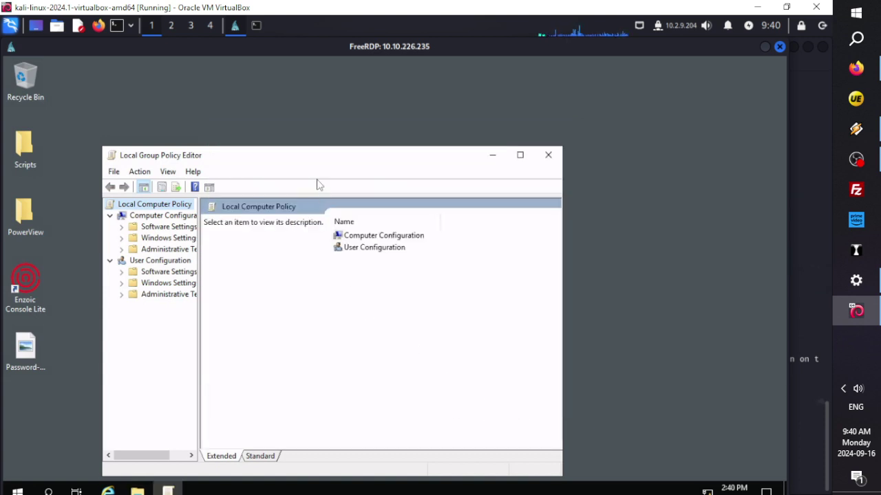
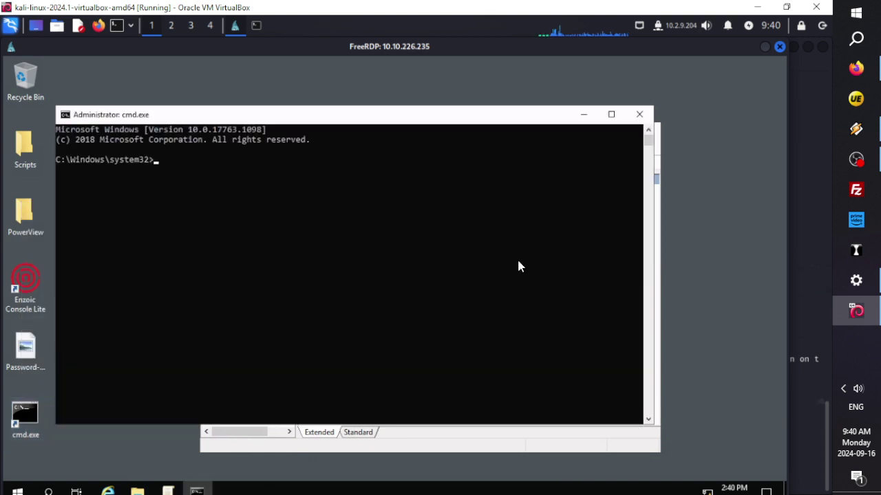
Maximize the Local Group Policy Editor and expand Computer Configuration > Windows Settings
{"action": "key", "text": "alt+Tab"}
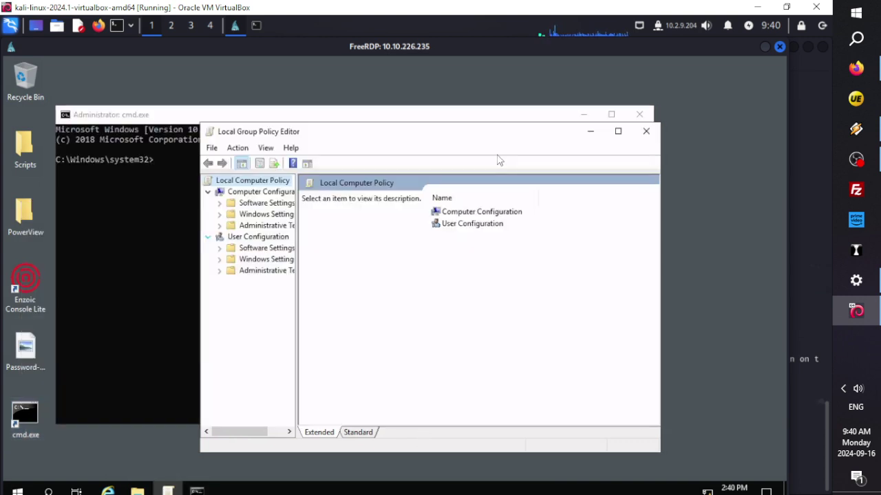
{"action": "left_click", "coordinate": [617, 131]}
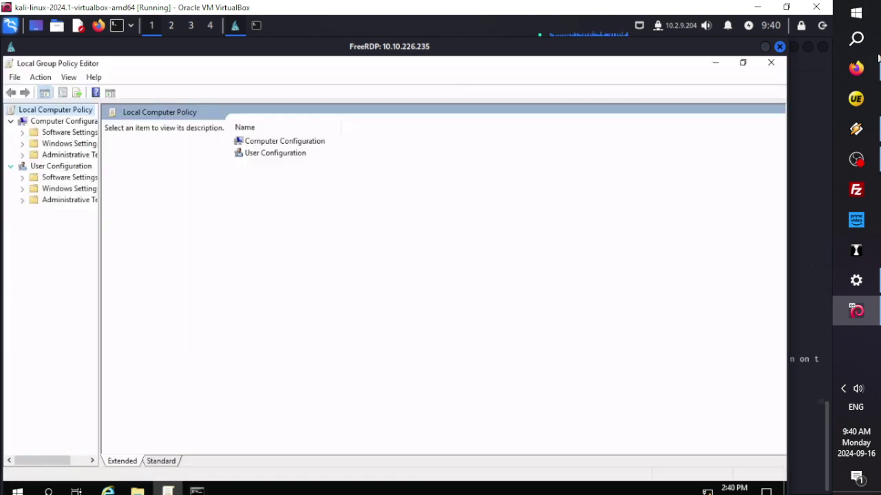
{"action": "key", "text": "alt+Tab"}
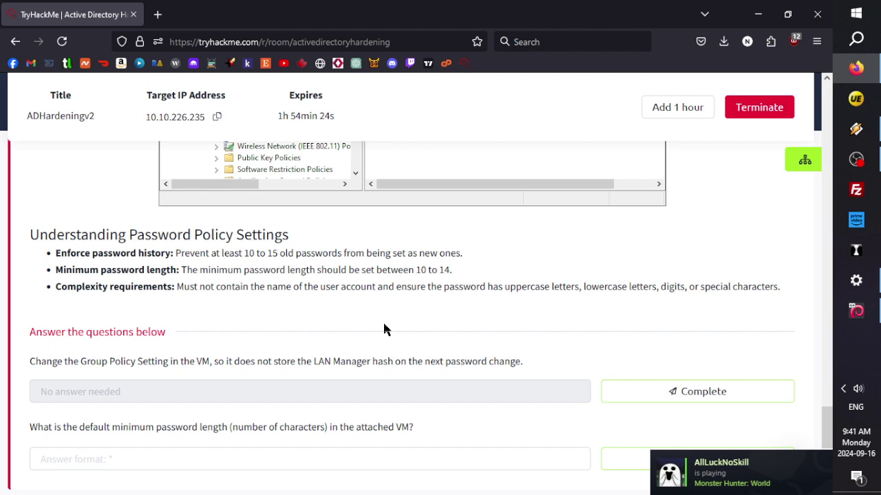
{"action": "scroll", "coordinate": [383, 330], "scroll_direction": "up", "scroll_amount": 4}
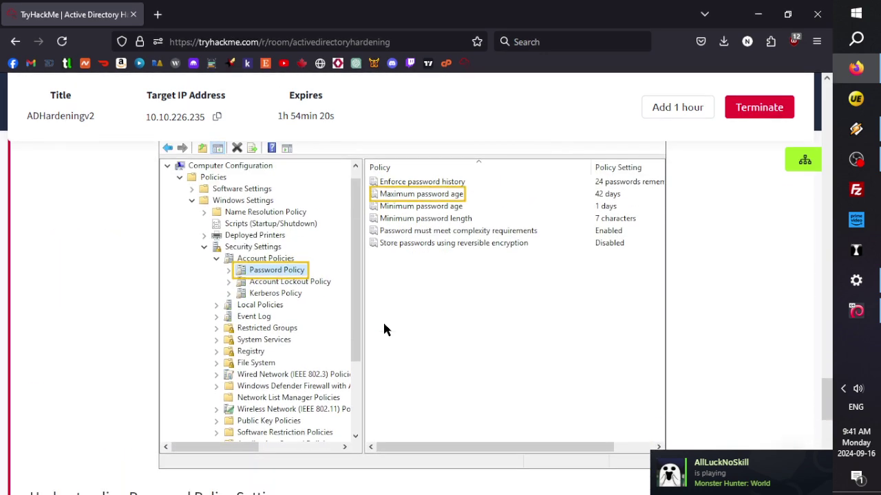
{"action": "key", "text": "alt+Tab"}
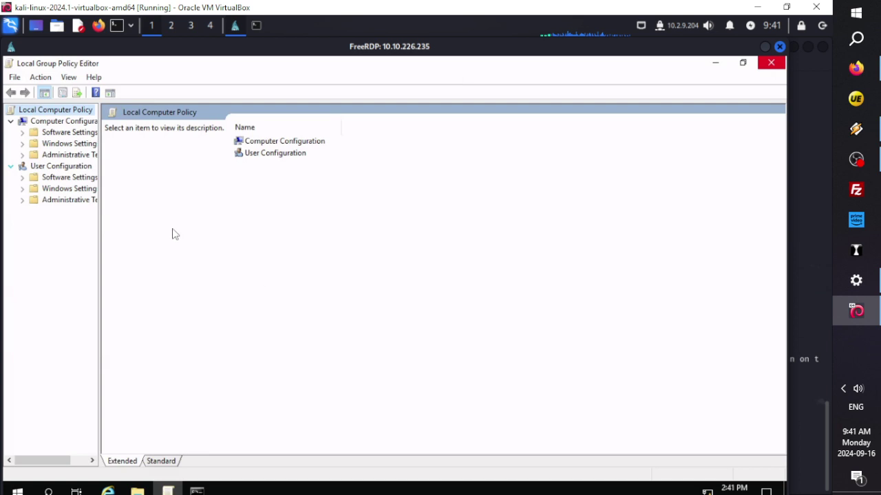
{"action": "left_click", "coordinate": [22, 143]}
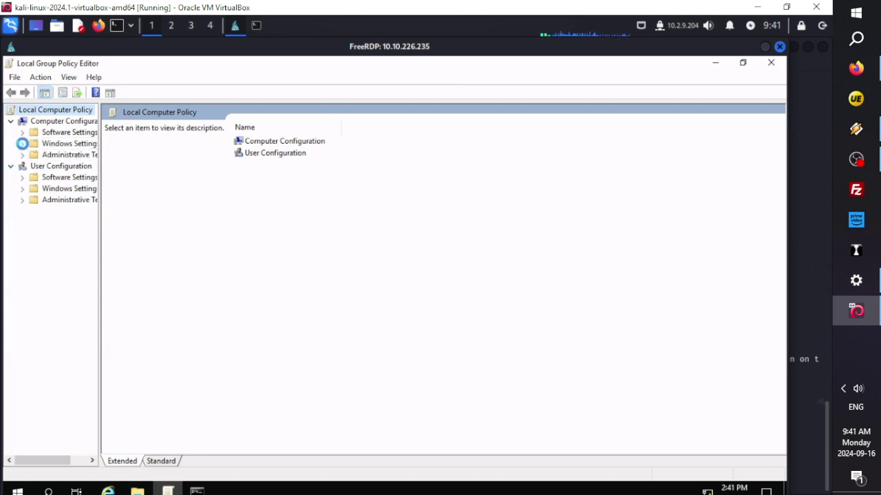
{"action": "left_click", "coordinate": [873, 68]}
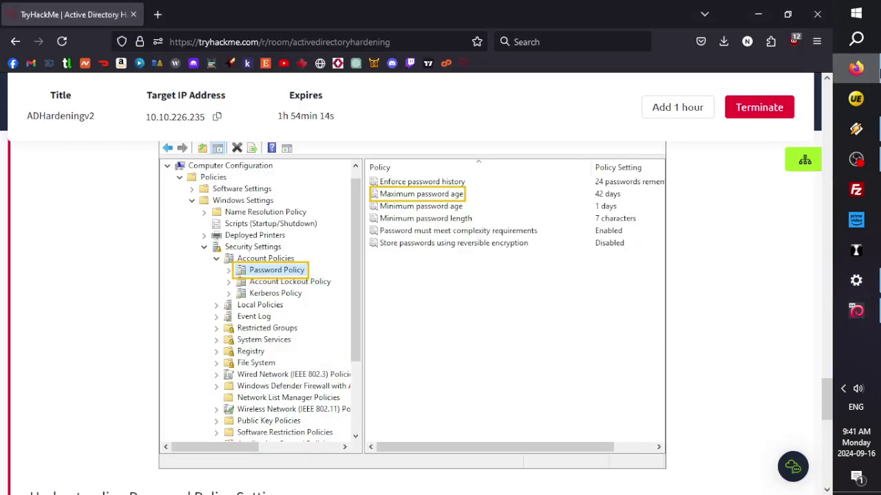
{"action": "left_click", "coordinate": [878, 69]}
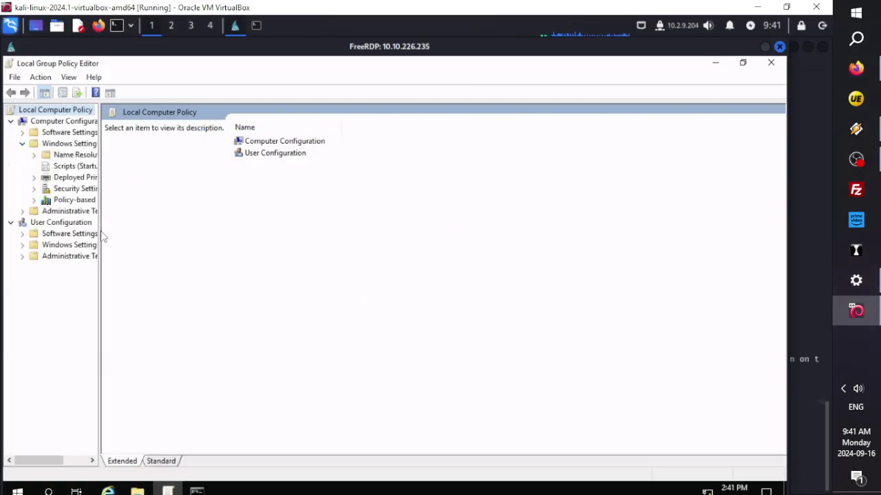
Widen the policy tree and open Account Policies > Password Policy, showing the 7-character minimum length
{"action": "left_click_drag", "start_coordinate": [100, 231], "coordinate": [154, 231]}
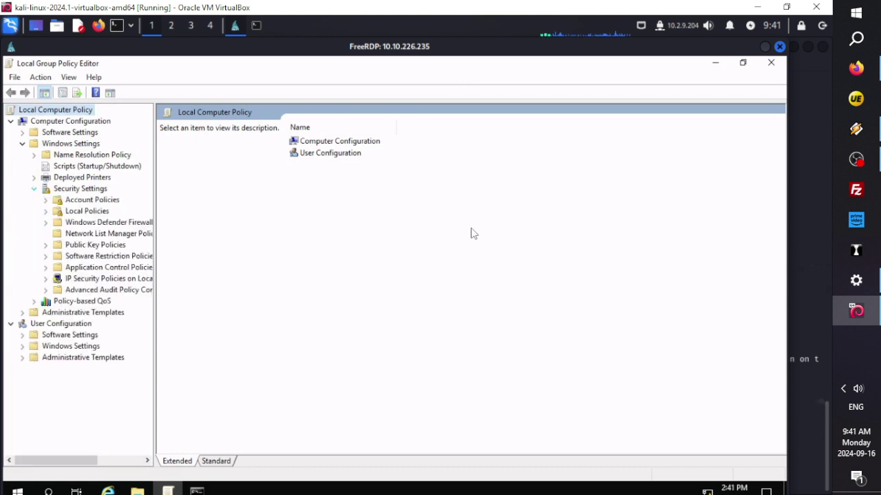
{"action": "left_click", "coordinate": [45, 199]}
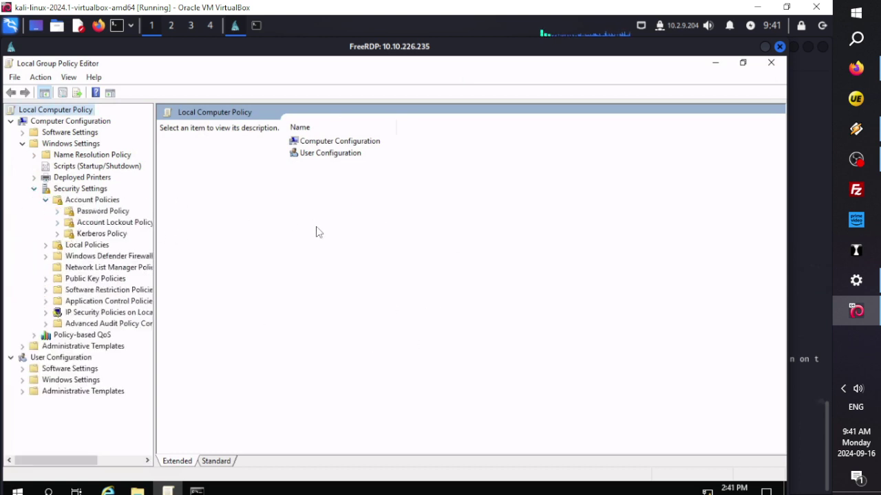
{"action": "left_click", "coordinate": [58, 212]}
{"action": "left_click", "coordinate": [103, 212]}
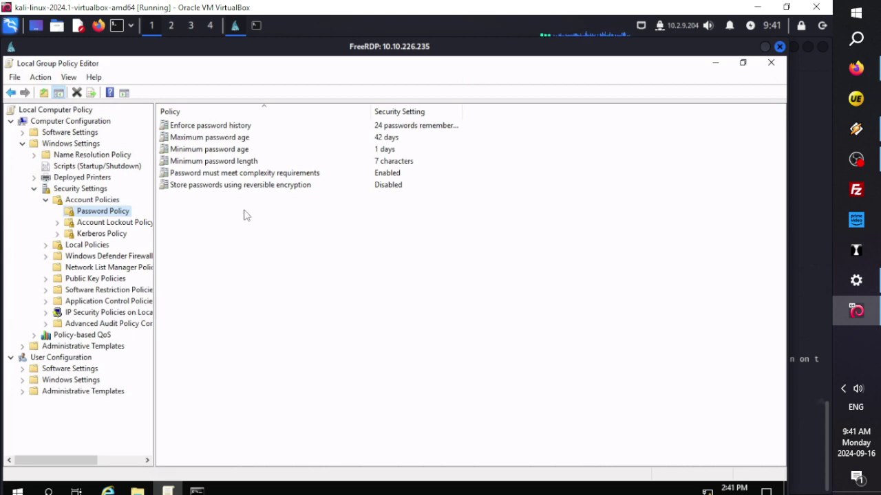
{"action": "left_click", "coordinate": [856, 73]}
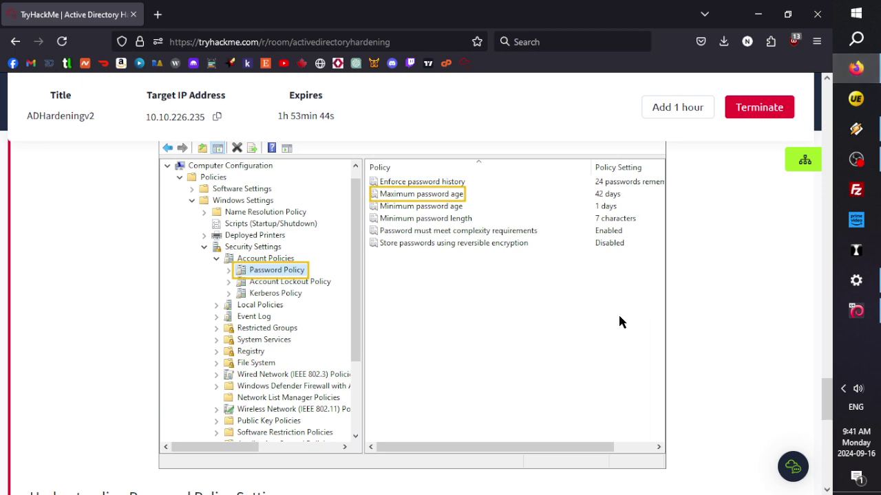
{"action": "scroll", "coordinate": [619, 321], "scroll_direction": "down", "scroll_amount": 3}
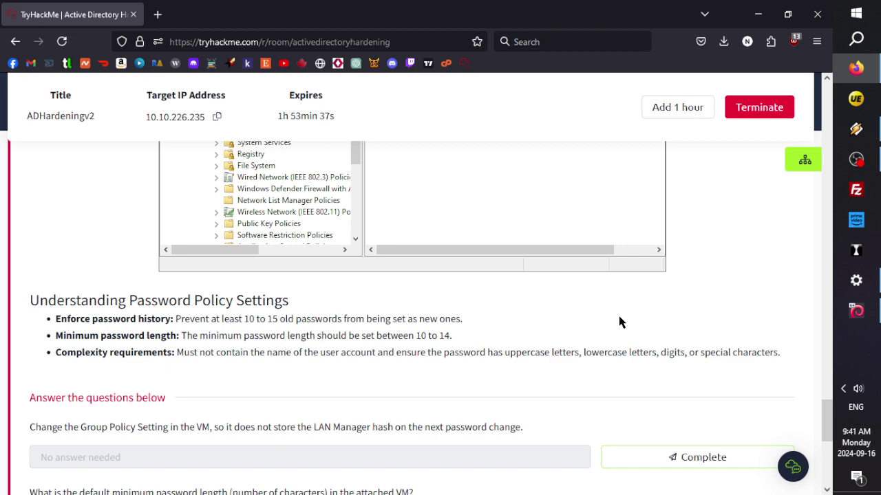
{"action": "key", "text": "alt+Tab"}
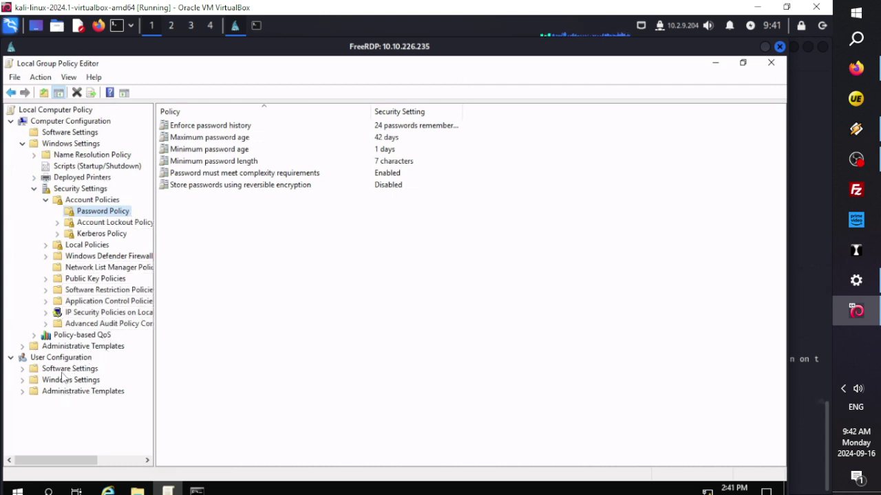
Open Local Policies > Security Options and widen the Policy column
{"action": "left_click", "coordinate": [65, 270]}
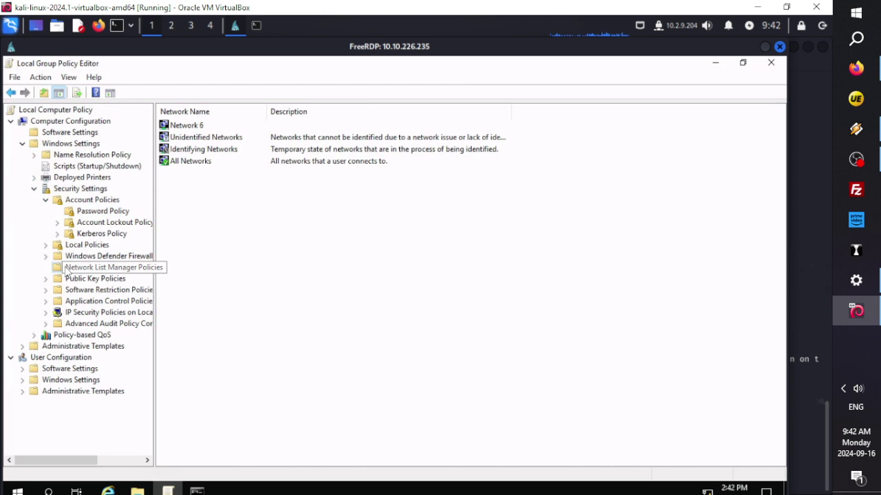
{"action": "left_click", "coordinate": [52, 246]}
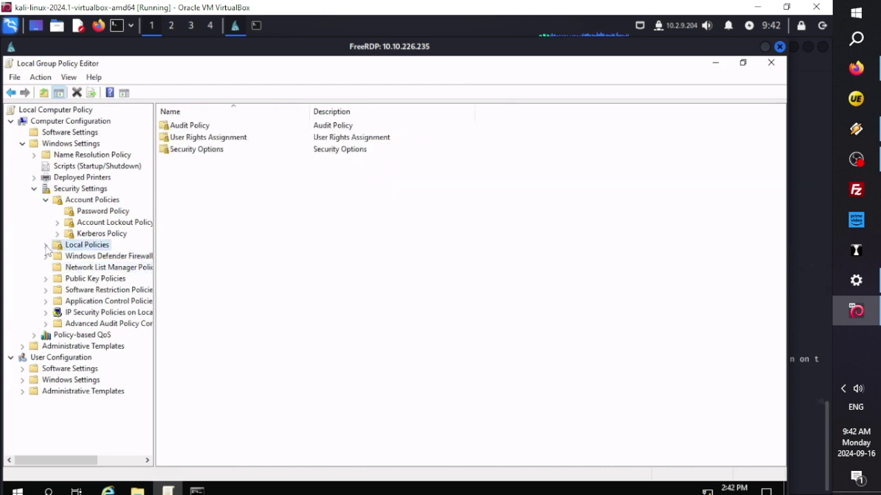
{"action": "left_click", "coordinate": [48, 245]}
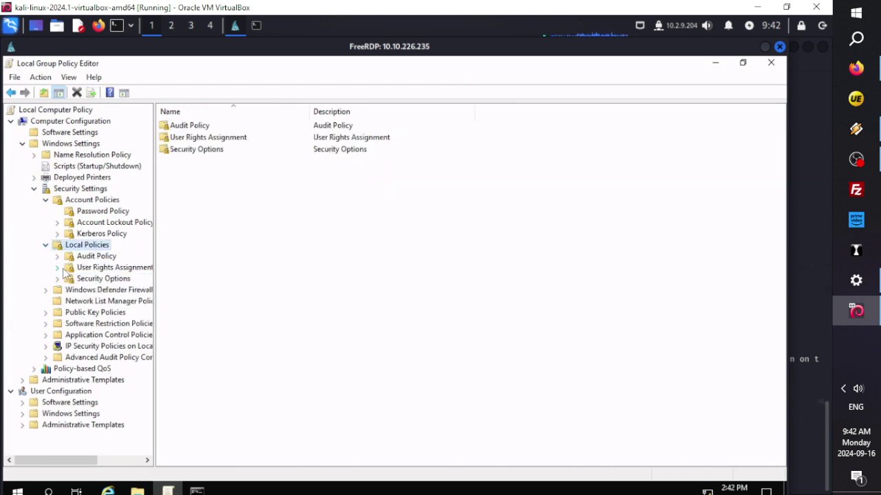
{"action": "left_click", "coordinate": [109, 279]}
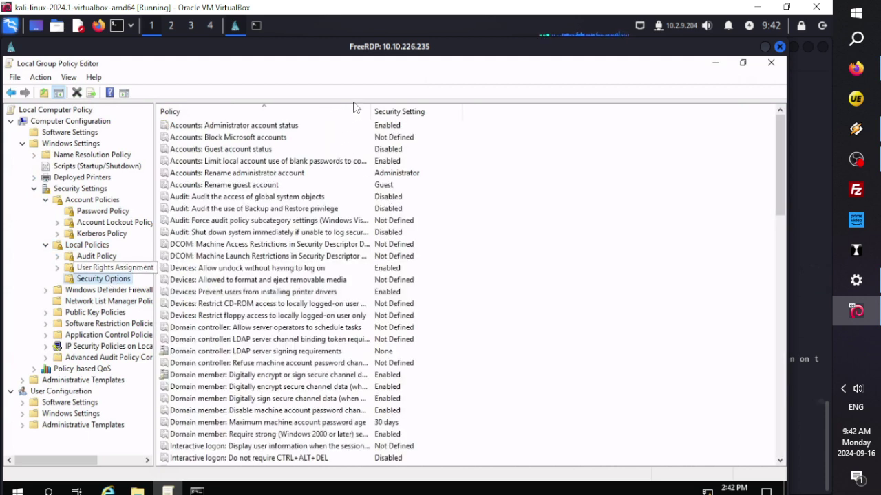
{"action": "left_click_drag", "start_coordinate": [371, 110], "coordinate": [404, 108]}
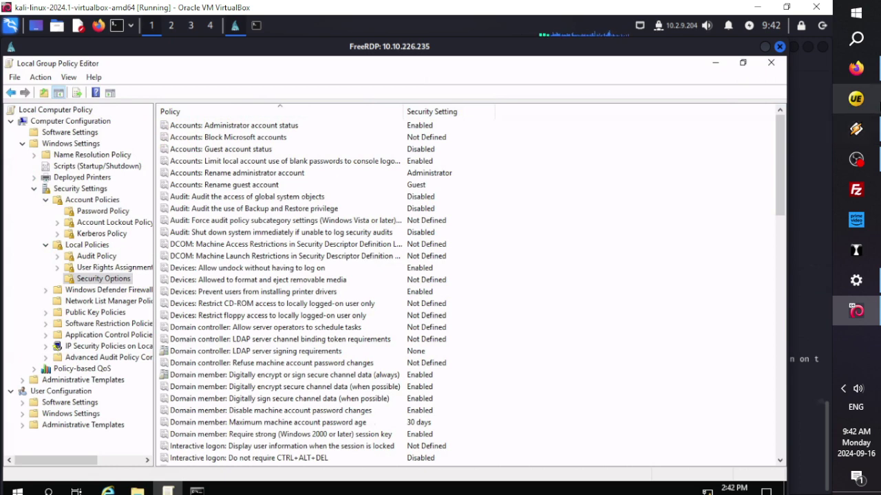
{"action": "left_click", "coordinate": [869, 70]}
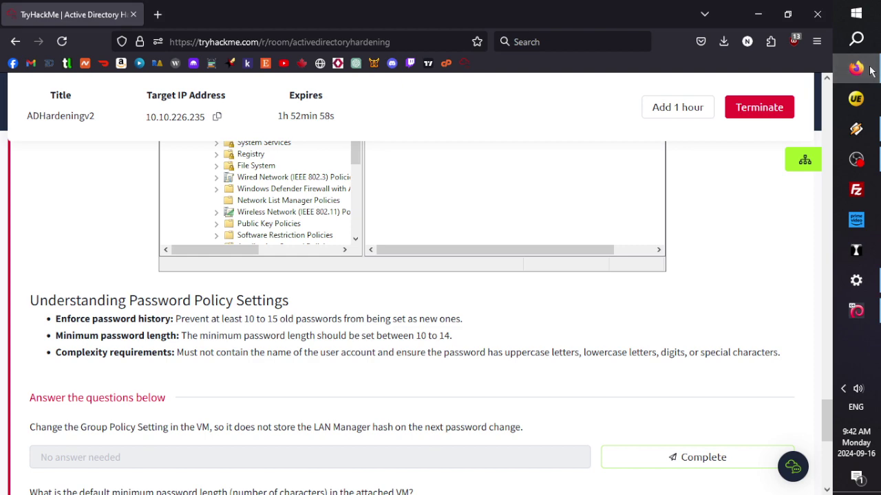
{"action": "left_click", "coordinate": [870, 70]}
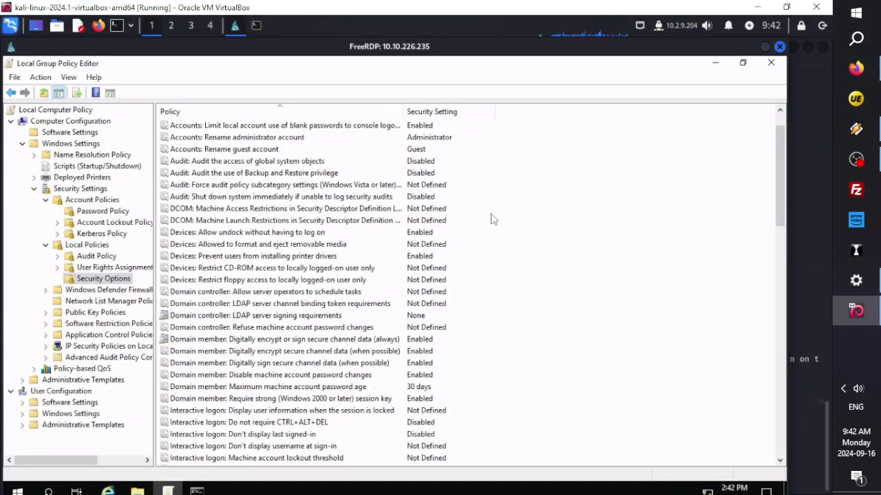
Find 'Do not store LAN Manager hash value on next password change' and confirm it is Enabled
{"action": "scroll", "coordinate": [491, 219], "scroll_direction": "down", "scroll_amount": 3}
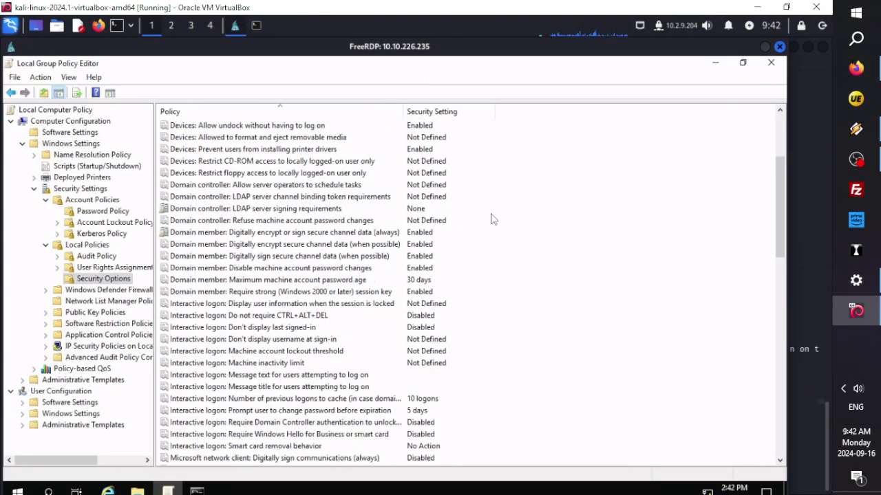
{"action": "scroll", "coordinate": [491, 219], "scroll_direction": "down", "scroll_amount": 1}
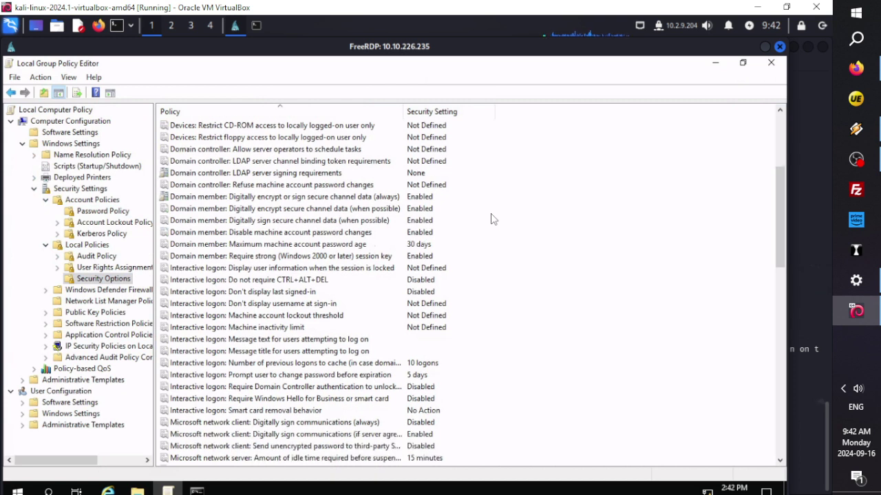
{"action": "scroll", "coordinate": [491, 218], "scroll_direction": "down", "scroll_amount": 1}
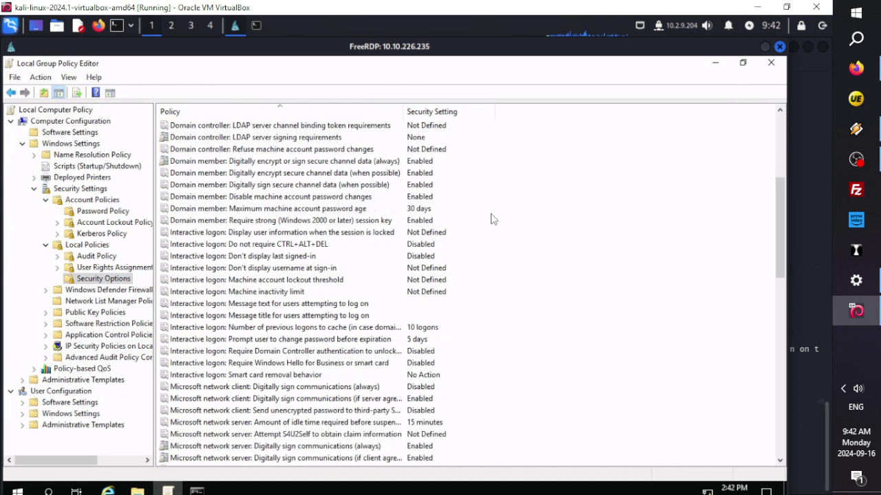
{"action": "double_click", "coordinate": [403, 111]}
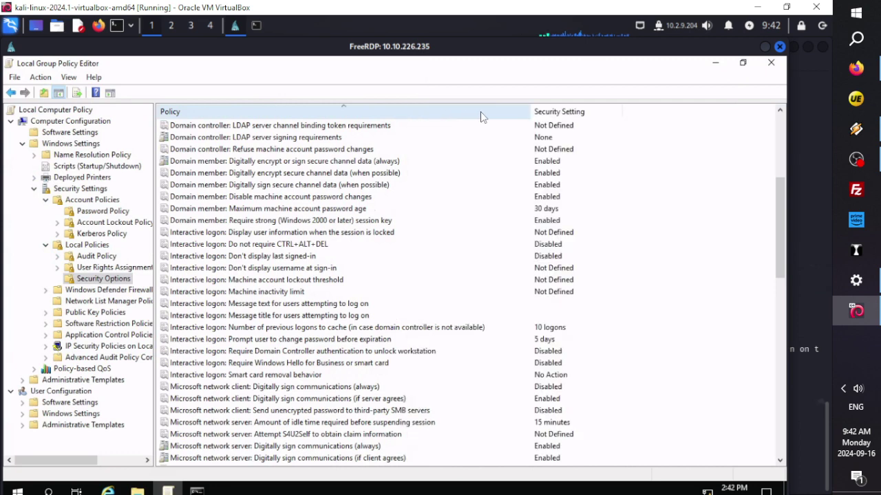
{"action": "left_click", "coordinate": [481, 119]}
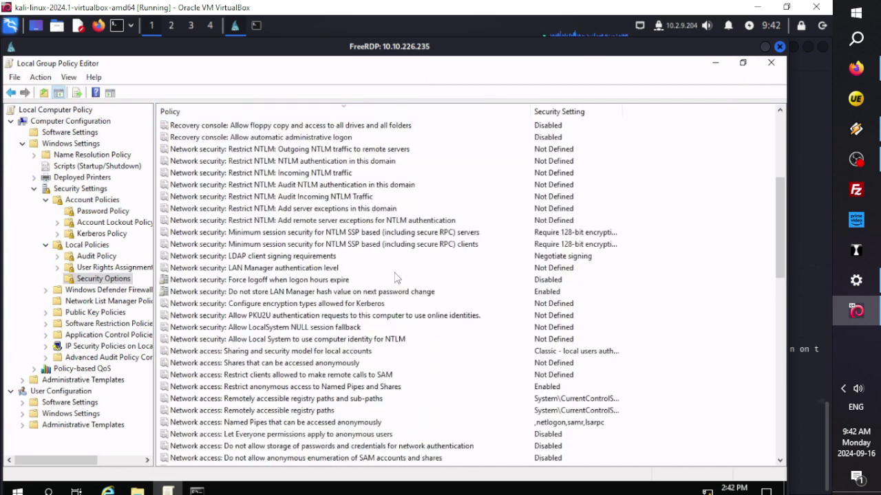
{"action": "scroll", "coordinate": [395, 277], "scroll_direction": "down", "scroll_amount": 1}
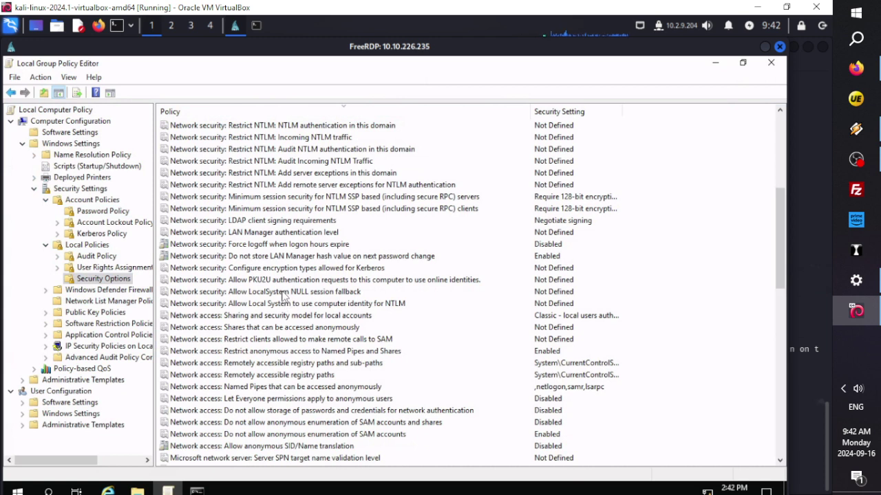
{"action": "left_click", "coordinate": [288, 257]}
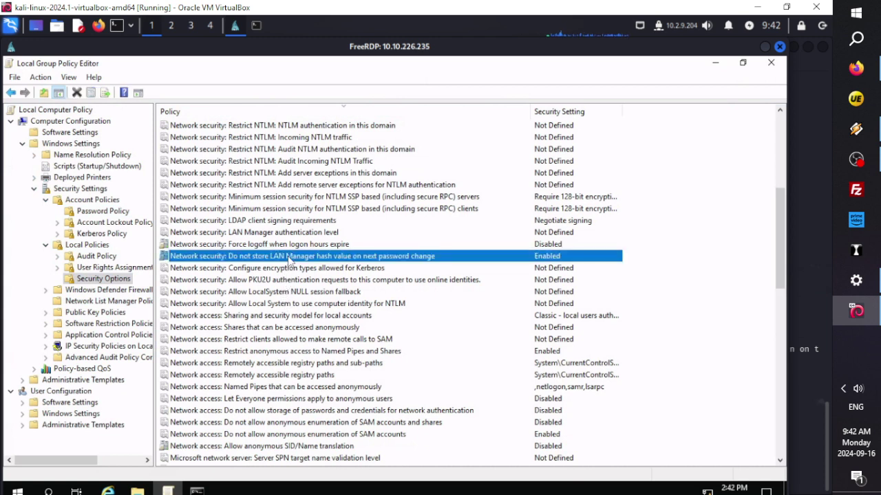
{"action": "left_click", "coordinate": [856, 68]}
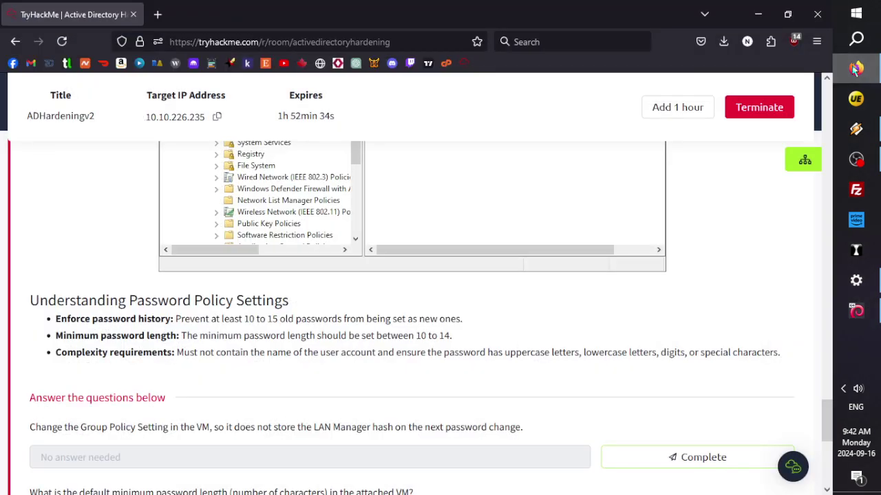
{"action": "left_click", "coordinate": [856, 68]}
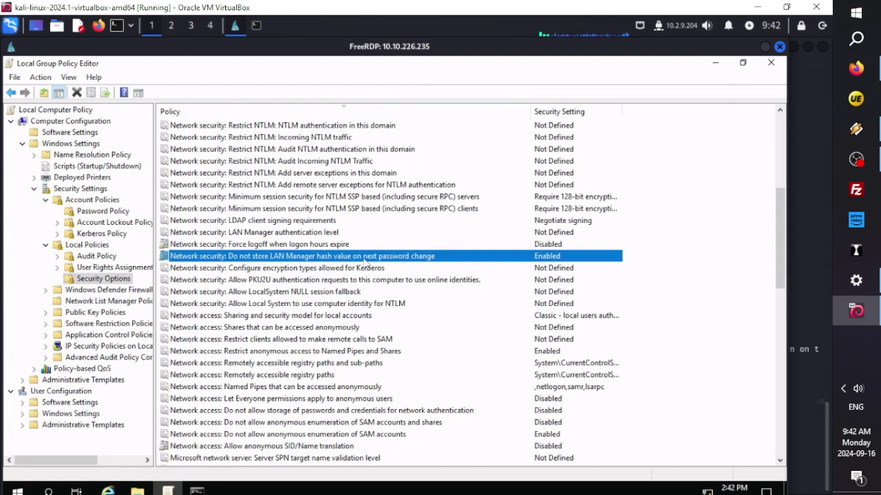
{"action": "left_click", "coordinate": [856, 68]}
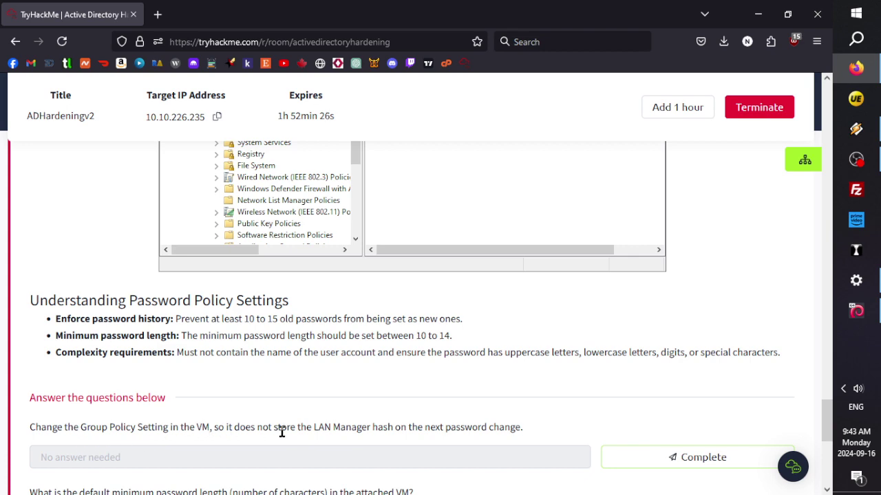
Mark the LAN Manager hash task complete and submit 7 as the default minimum password length
{"action": "scroll", "coordinate": [563, 320], "scroll_direction": "down", "scroll_amount": 5}
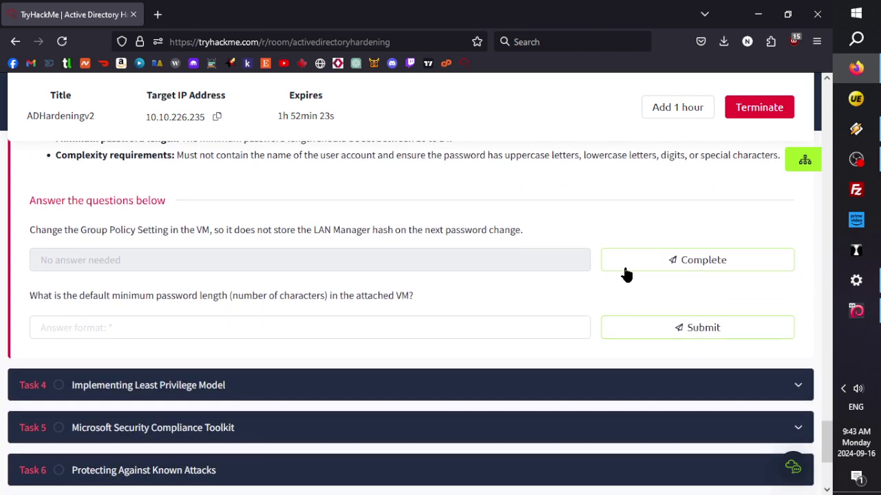
{"action": "left_click", "coordinate": [626, 270]}
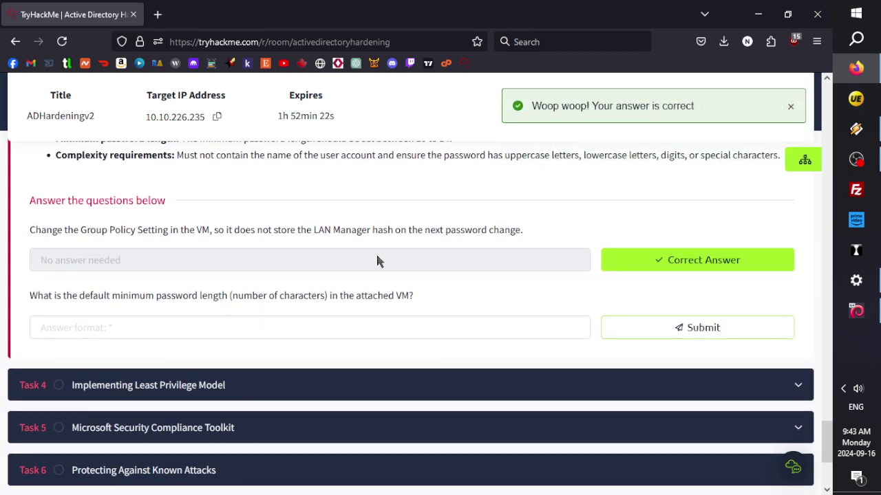
{"action": "key", "text": "alt+Tab"}
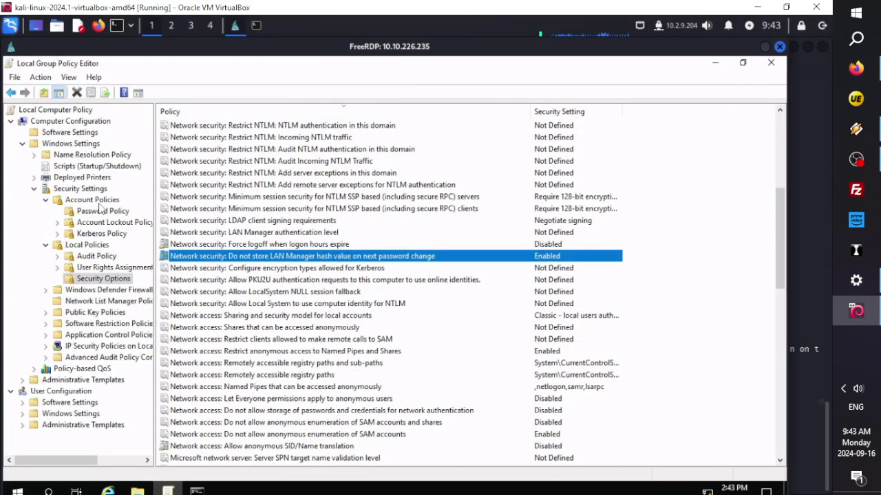
{"action": "left_click", "coordinate": [80, 213]}
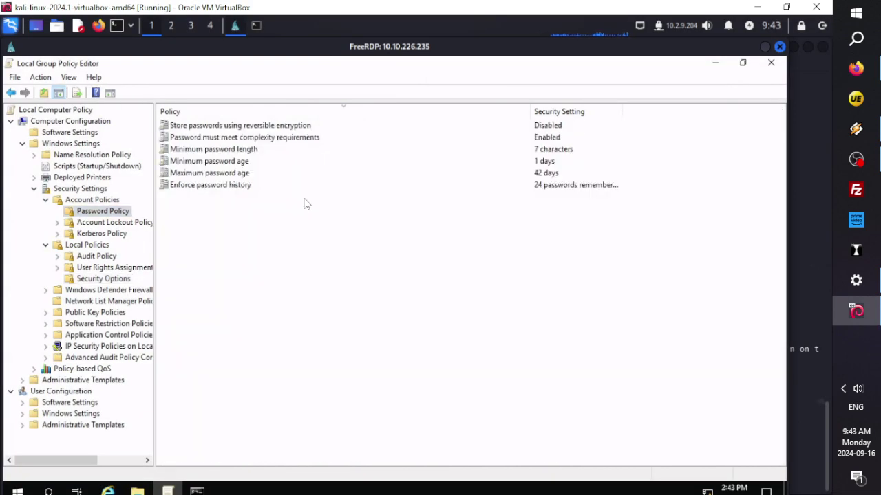
{"action": "left_click", "coordinate": [856, 68]}
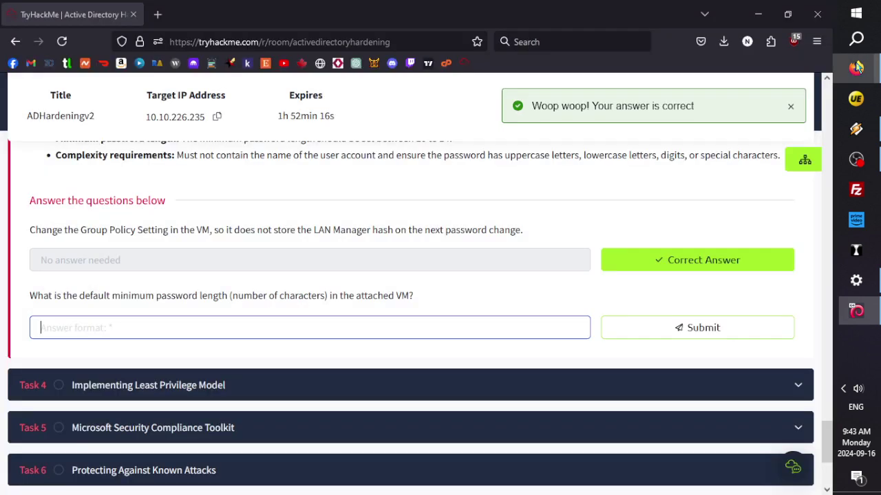
{"action": "left_click", "coordinate": [243, 325]}
{"action": "type", "text": "7"}
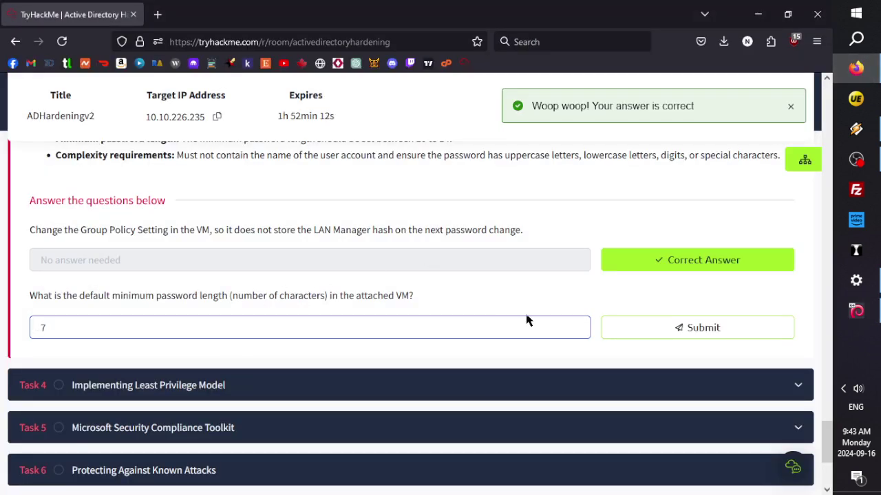
{"action": "left_click", "coordinate": [649, 330]}
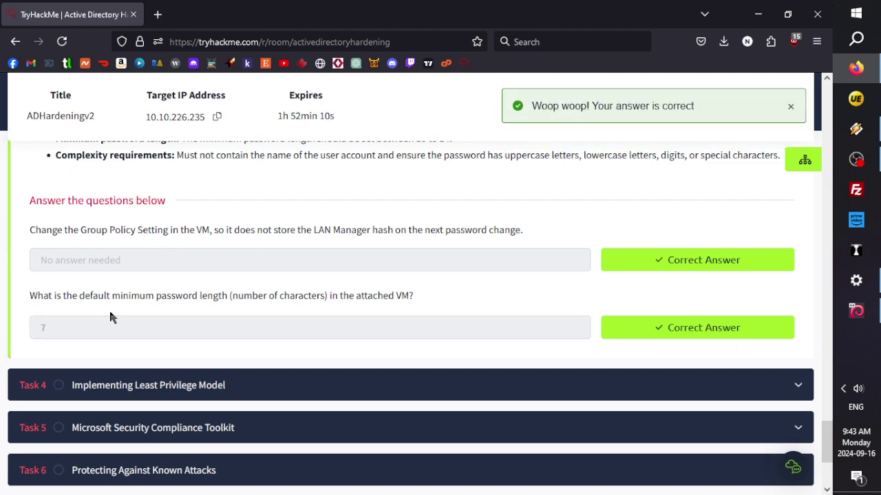
Expand Task 4 on least privilege and reach its Tier 0 answer field
{"action": "left_click", "coordinate": [226, 384]}
{"action": "scroll", "coordinate": [312, 317], "scroll_direction": "up", "scroll_amount": 5}
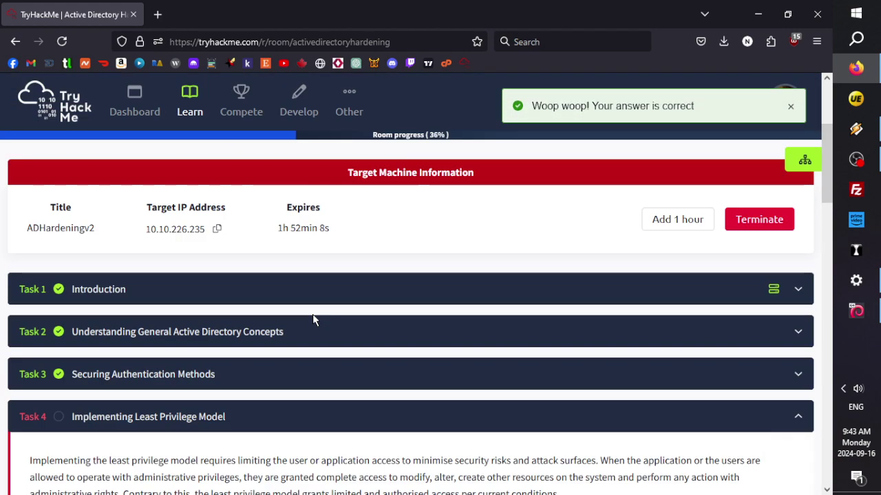
{"action": "scroll", "coordinate": [312, 314], "scroll_direction": "down", "scroll_amount": 4}
{"action": "scroll", "coordinate": [178, 274], "scroll_direction": "down", "scroll_amount": 4}
{"action": "scroll", "coordinate": [182, 275], "scroll_direction": "down", "scroll_amount": 10}
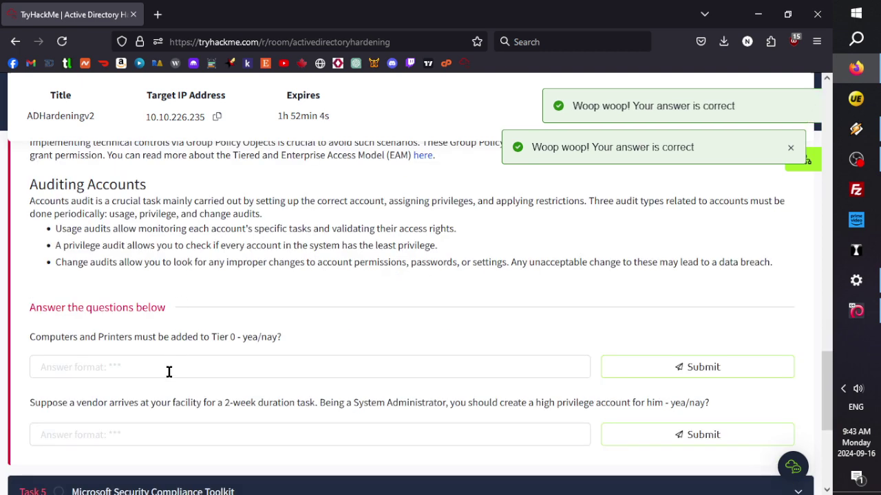
{"action": "left_click", "coordinate": [170, 368]}
{"action": "key", "text": "alt+Tab"}
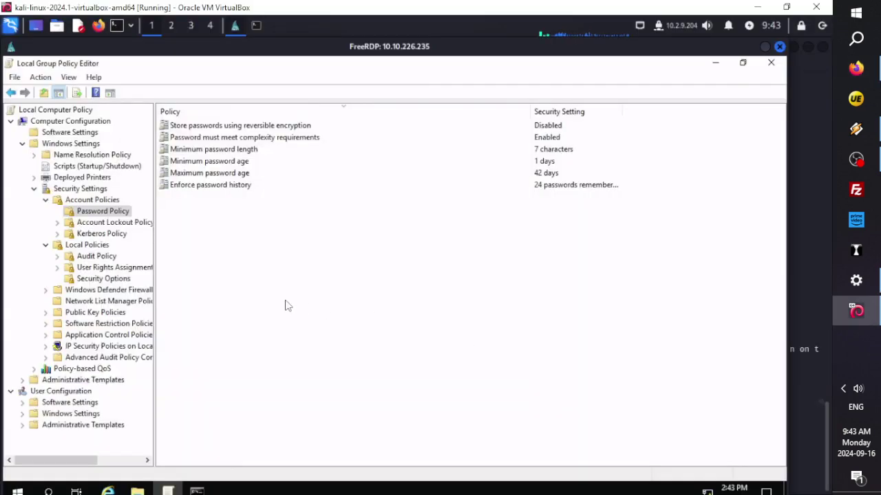
{"action": "left_click", "coordinate": [34, 189]}
{"action": "key", "text": "alt+Tab"}
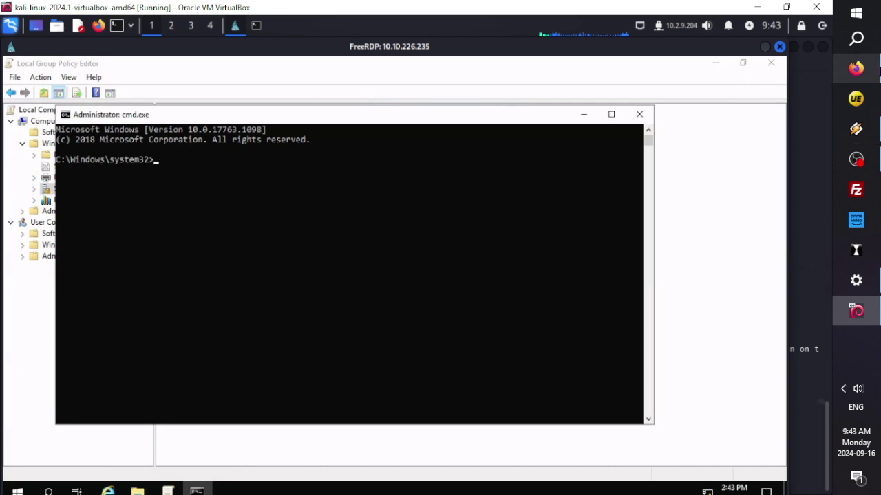
{"action": "key", "text": "alt+Tab"}
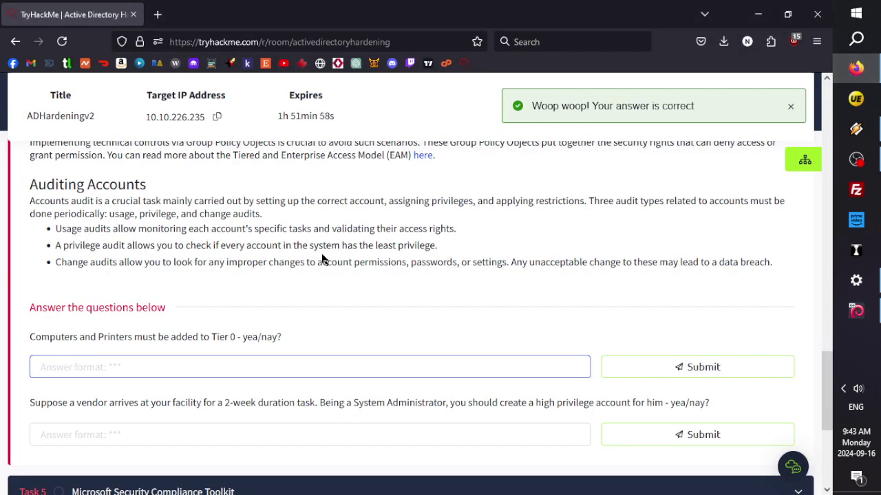
{"action": "scroll", "coordinate": [322, 260], "scroll_direction": "up", "scroll_amount": 3}
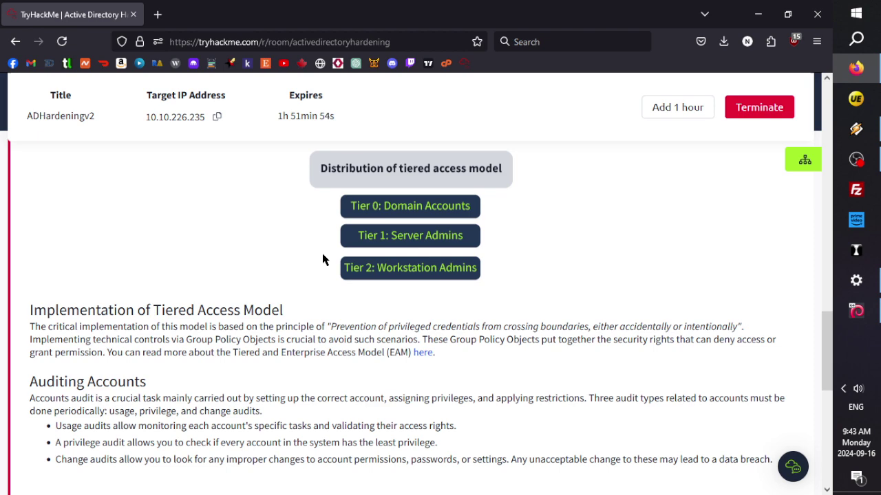
{"action": "scroll", "coordinate": [323, 260], "scroll_direction": "up", "scroll_amount": 4}
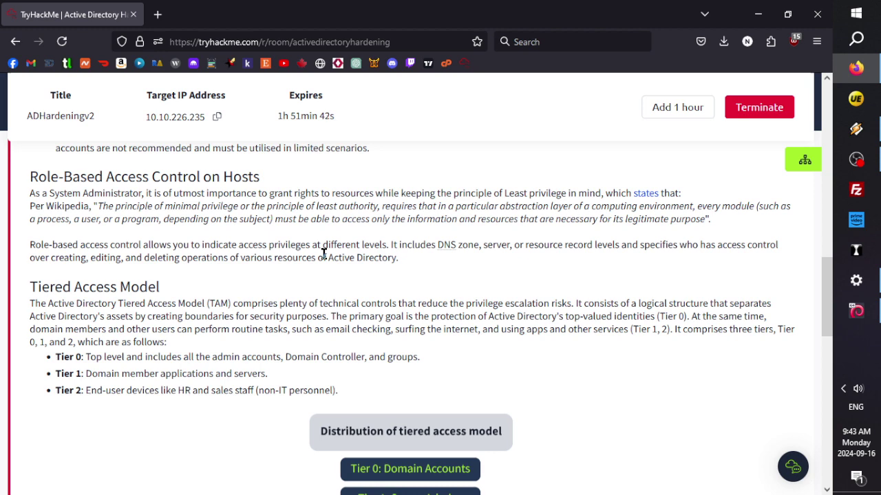
{"action": "scroll", "coordinate": [324, 252], "scroll_direction": "up", "scroll_amount": 3}
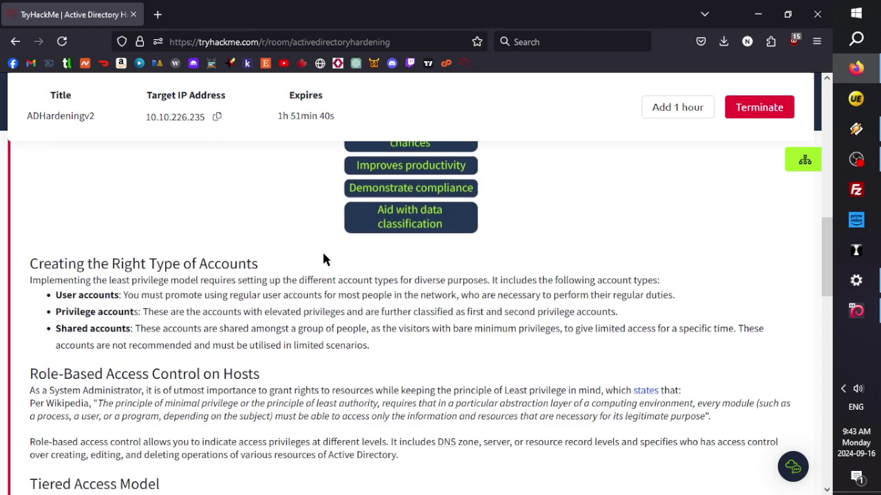
{"action": "scroll", "coordinate": [324, 259], "scroll_direction": "up", "scroll_amount": 3}
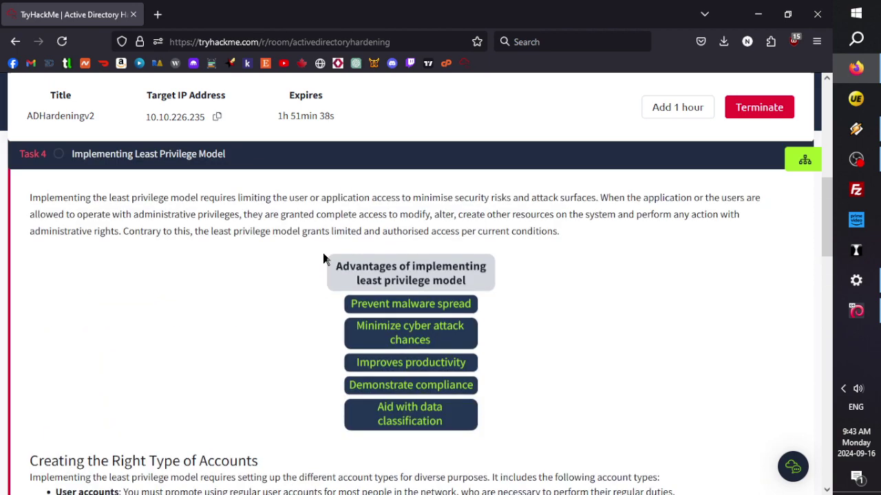
{"action": "scroll", "coordinate": [324, 258], "scroll_direction": "down", "scroll_amount": 10}
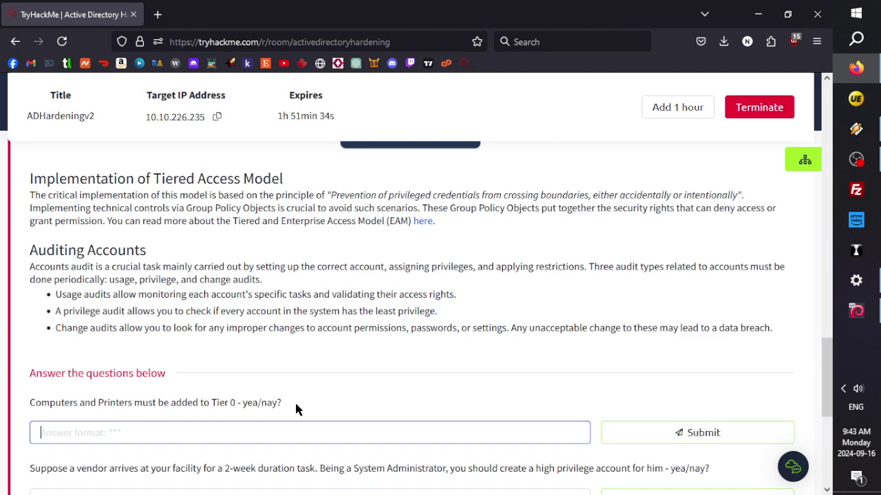
Submit 'nay' for the Tier 0 computers and printers question
{"action": "type", "text": "nay"}
{"action": "key", "text": "Return"}
{"action": "scroll", "coordinate": [291, 347], "scroll_direction": "down", "scroll_amount": 3}
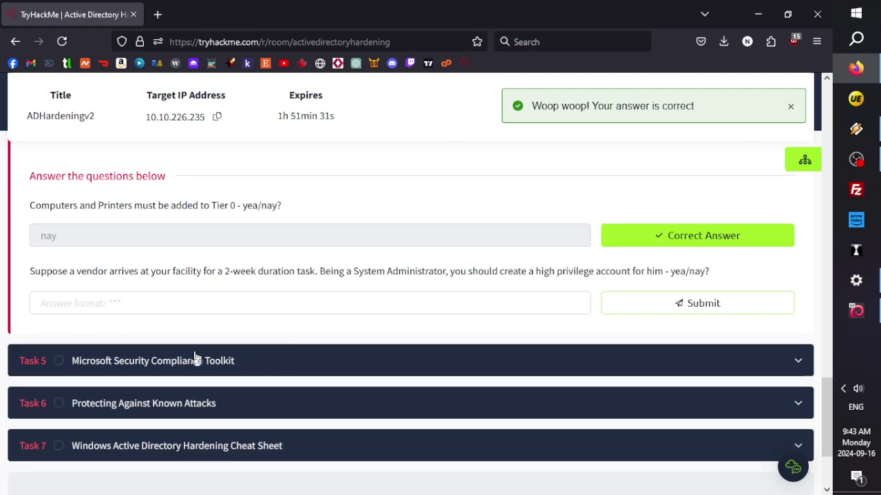
Enter 'yea' for the vendor high-privilege account question, then delete the rejected answer
{"action": "left_click", "coordinate": [183, 303]}
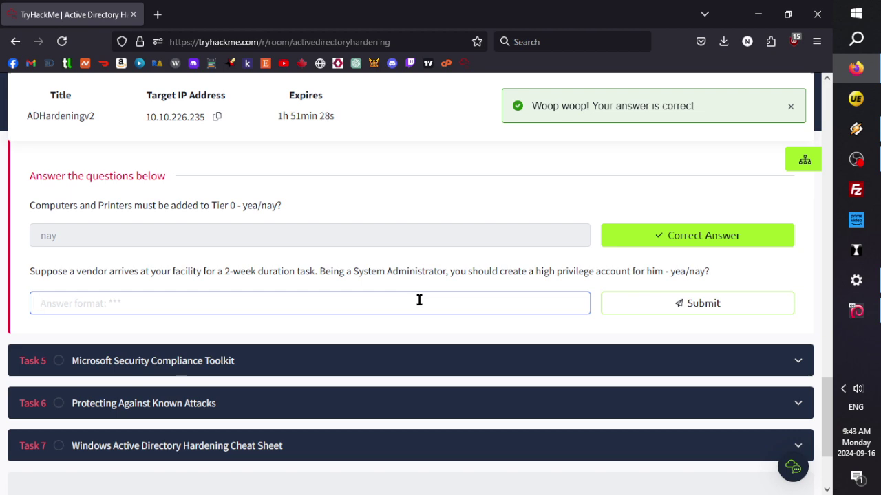
{"action": "scroll", "coordinate": [419, 300], "scroll_direction": "up", "scroll_amount": 2}
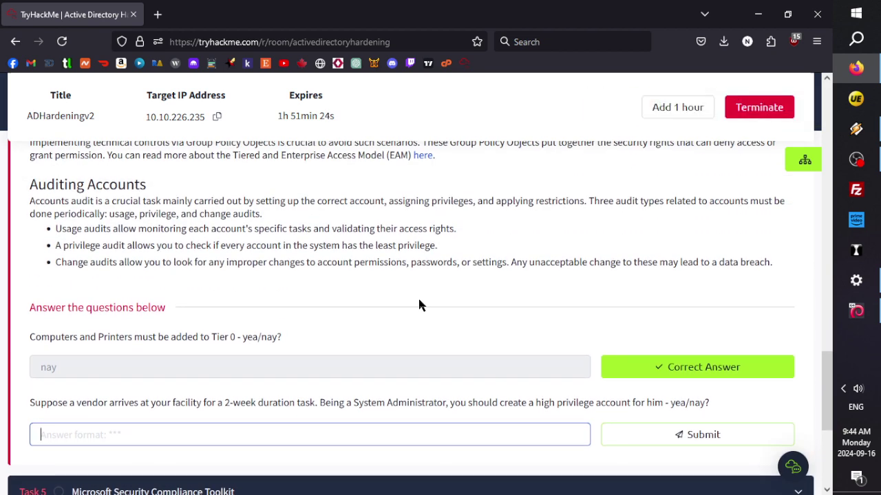
{"action": "type", "text": "yea"}
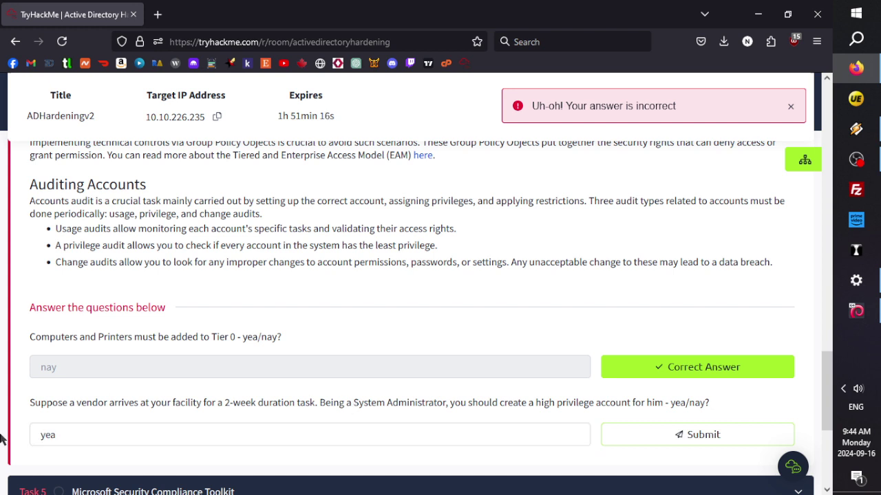
{"action": "double_click", "coordinate": [51, 435]}
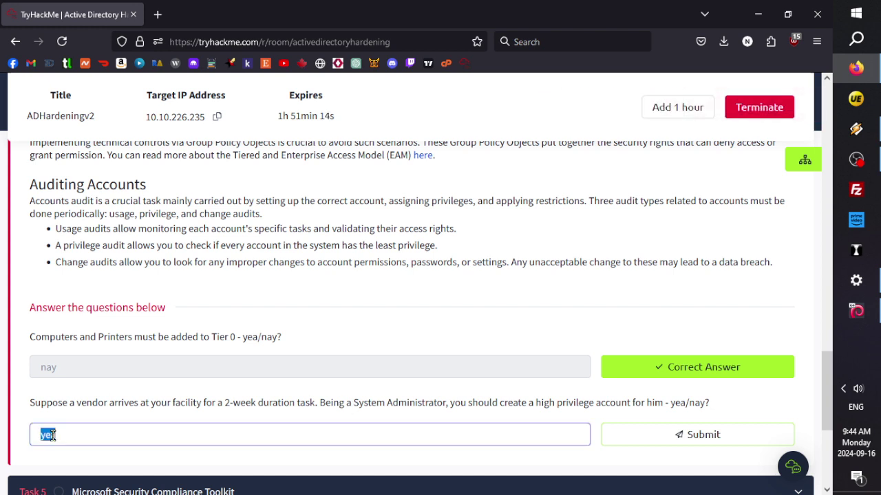
{"action": "key", "text": "BackSpace"}
Scroll through Task 4's least-privilege and tiered access text and diagrams to its questions
{"action": "scroll", "coordinate": [196, 221], "scroll_direction": "up", "scroll_amount": 3}
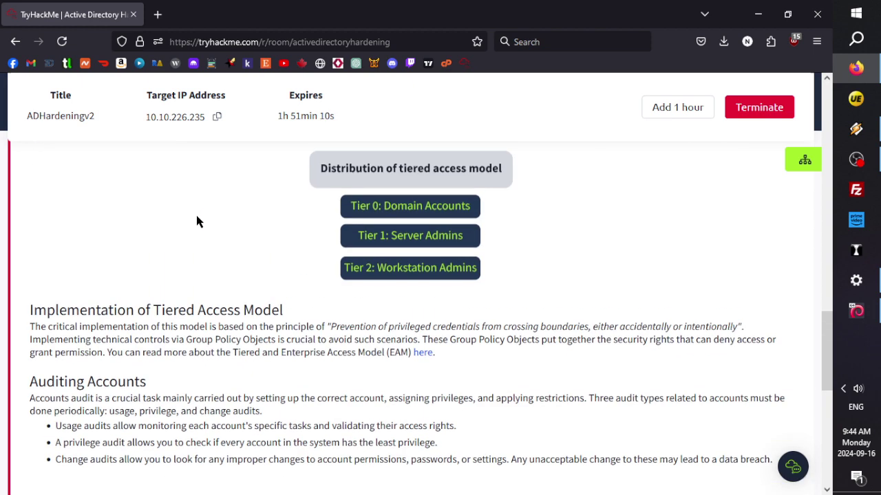
{"action": "scroll", "coordinate": [473, 333], "scroll_direction": "up", "scroll_amount": 3}
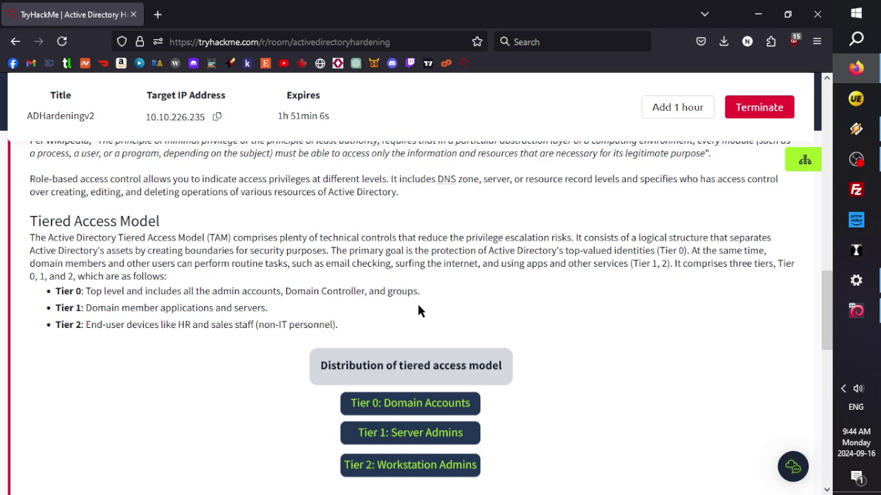
{"action": "scroll", "coordinate": [633, 290], "scroll_direction": "up", "scroll_amount": 1}
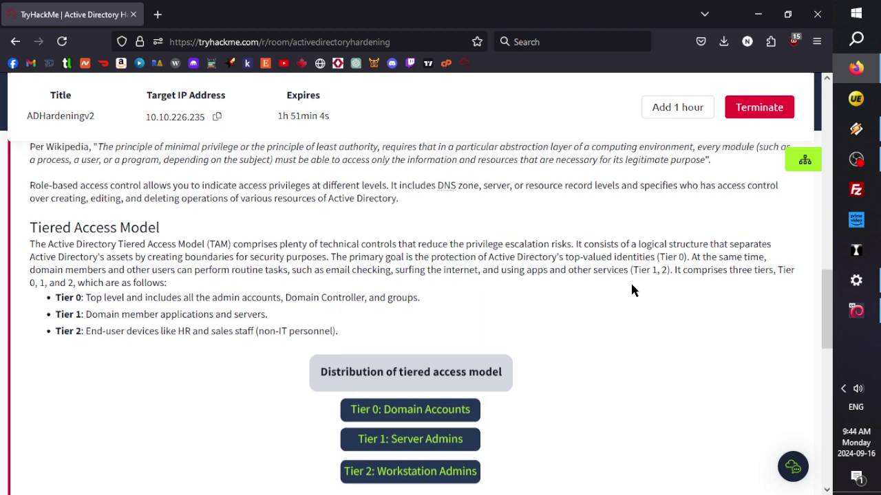
{"action": "scroll", "coordinate": [631, 290], "scroll_direction": "up", "scroll_amount": 1}
{"action": "scroll", "coordinate": [36, 211], "scroll_direction": "up", "scroll_amount": 3}
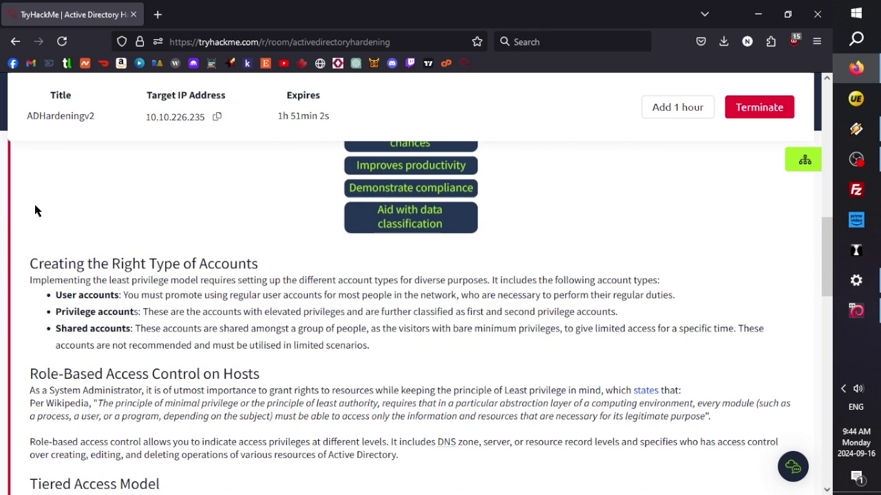
{"action": "scroll", "coordinate": [35, 211], "scroll_direction": "up", "scroll_amount": 3}
{"action": "scroll", "coordinate": [36, 211], "scroll_direction": "down", "scroll_amount": 3}
{"action": "scroll", "coordinate": [76, 305], "scroll_direction": "up", "scroll_amount": 3}
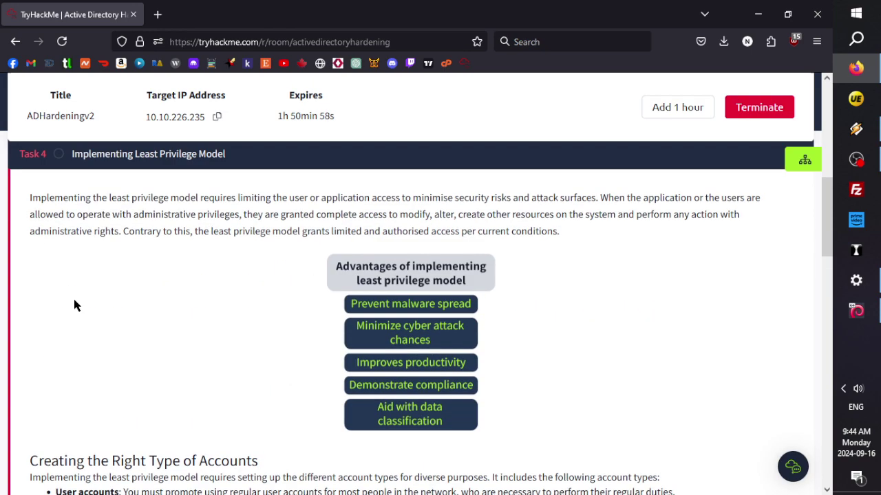
{"action": "scroll", "coordinate": [75, 300], "scroll_direction": "down", "scroll_amount": 5}
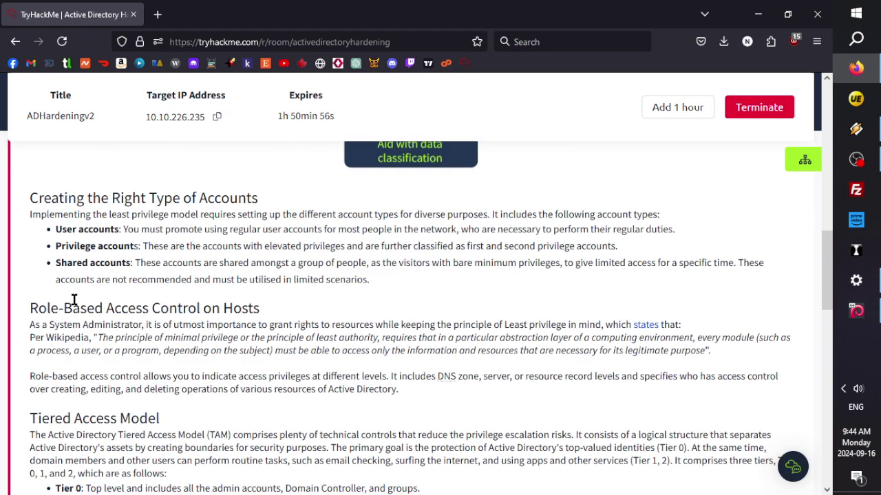
{"action": "scroll", "coordinate": [74, 300], "scroll_direction": "up", "scroll_amount": 1}
{"action": "scroll", "coordinate": [76, 299], "scroll_direction": "down", "scroll_amount": 3}
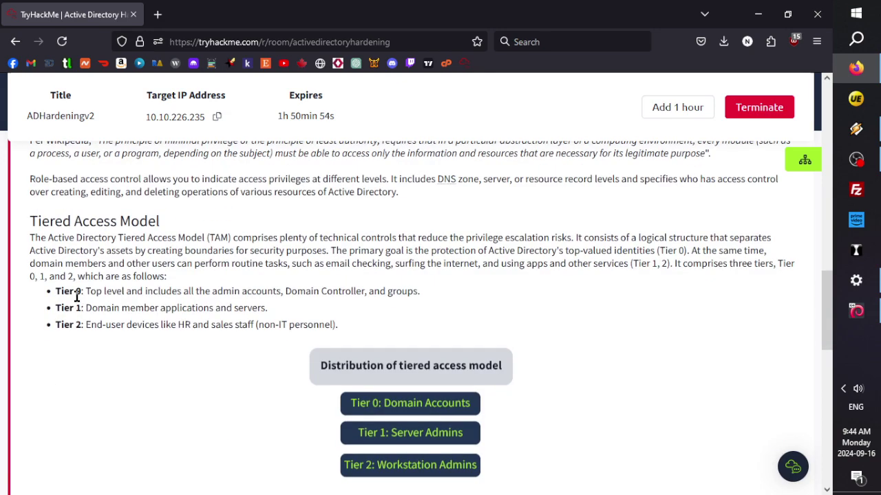
{"action": "scroll", "coordinate": [77, 296], "scroll_direction": "down", "scroll_amount": 6}
{"action": "scroll", "coordinate": [103, 311], "scroll_direction": "down", "scroll_amount": 2}
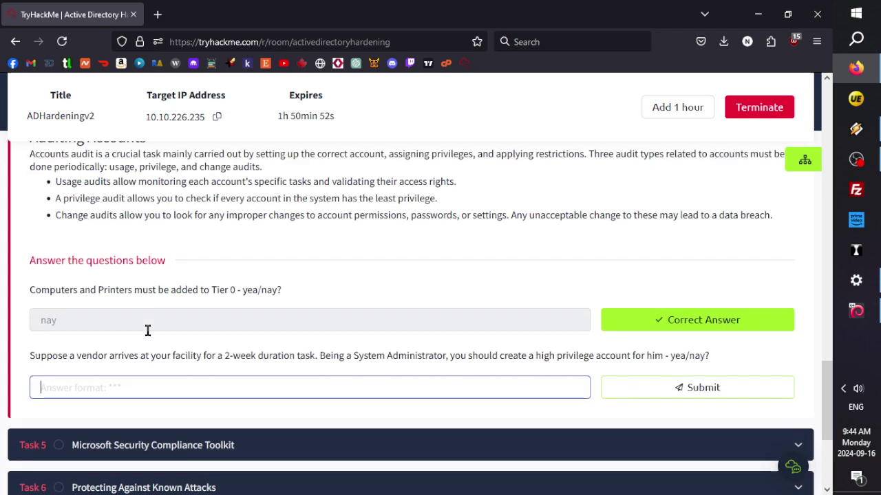
Replace a draft note with 'nay' and submit it for the vendor account question
{"action": "left_click", "coordinate": [219, 366]}
{"action": "type", "text": "sysadm"}
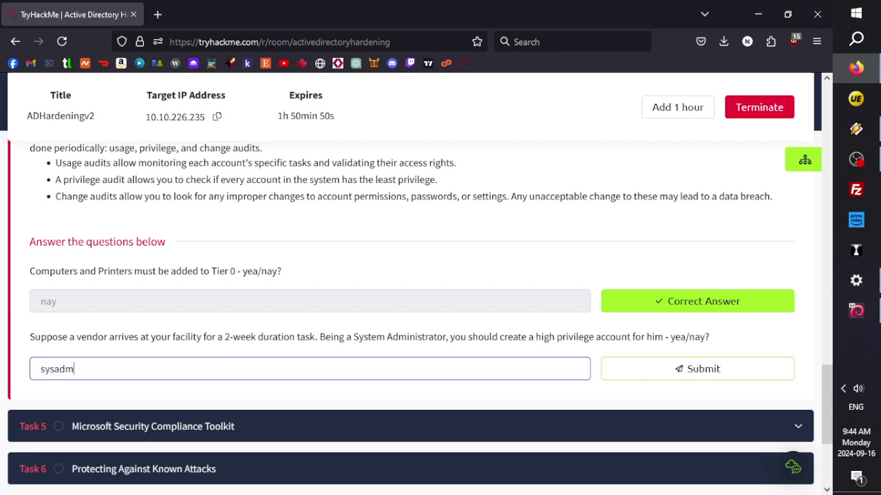
{"action": "type", "text": "in isn't high level"}
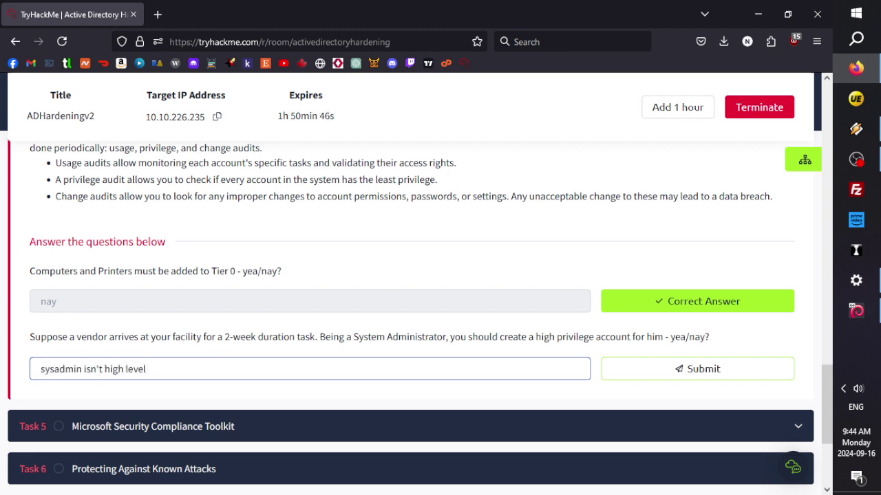
{"action": "type", "text": " acct?"}
{"action": "key", "text": "BackSpace"}
{"action": "key", "text": "BackSpace"}
{"action": "key", "text": "BackSpace"}
{"action": "key", "text": "BackSpace"}
{"action": "key", "text": "BackSpace"}
{"action": "key", "text": "BackSpace"}
{"action": "key", "text": "BackSpace"}
{"action": "key", "text": "BackSpace"}
{"action": "key", "text": "BackSpace"}
{"action": "key", "text": "BackSpace"}
{"action": "key", "text": "BackSpace"}
{"action": "key", "text": "BackSpace"}
{"action": "key", "text": "BackSpace"}
{"action": "key", "text": "BackSpace"}
{"action": "key", "text": "BackSpace"}
{"action": "key", "text": "BackSpace"}
{"action": "key", "text": "BackSpace"}
{"action": "key", "text": "BackSpace"}
{"action": "key", "text": "BackSpace"}
{"action": "key", "text": "BackSpace"}
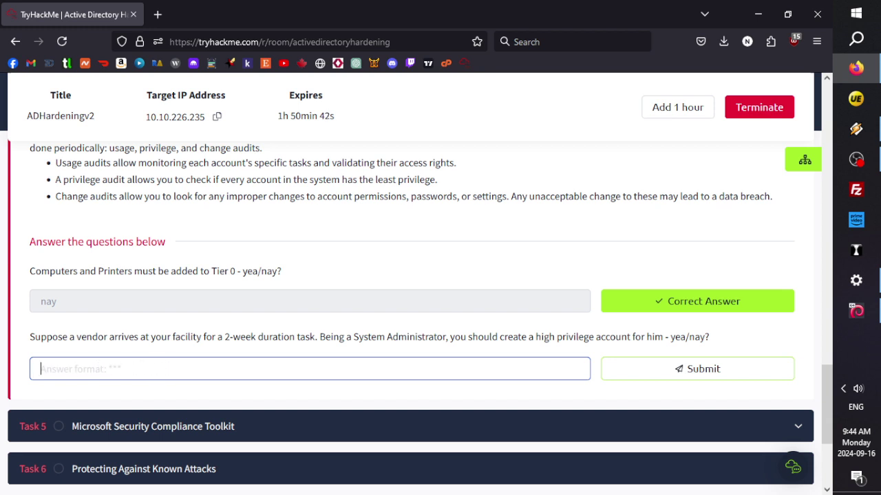
{"action": "type", "text": "nay"}
{"action": "key", "text": "Return"}
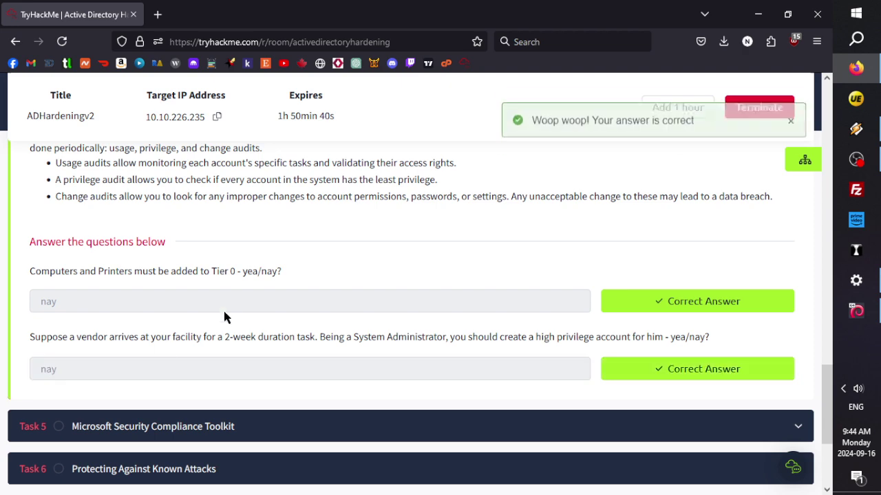
Expand Task 5 on the Microsoft Security Compliance Toolkit
{"action": "scroll", "coordinate": [503, 279], "scroll_direction": "down", "scroll_amount": 2}
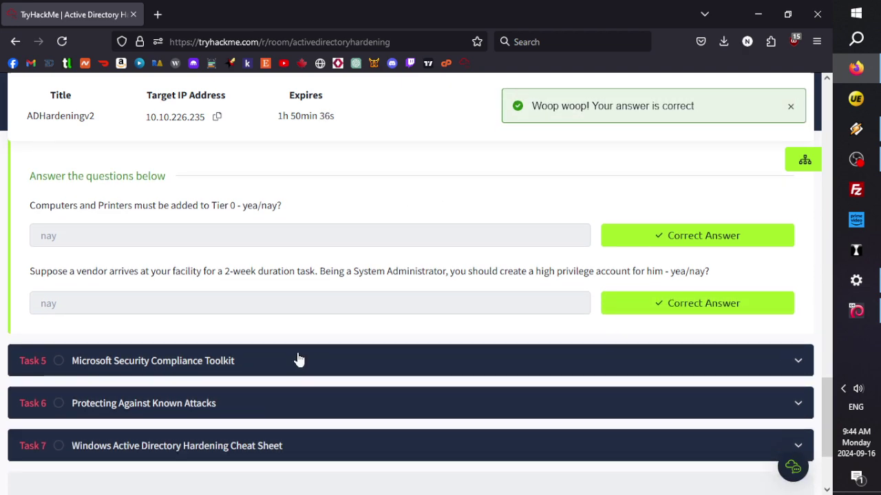
{"action": "left_click", "coordinate": [297, 360]}
{"action": "scroll", "coordinate": [224, 298], "scroll_direction": "up", "scroll_amount": 10}
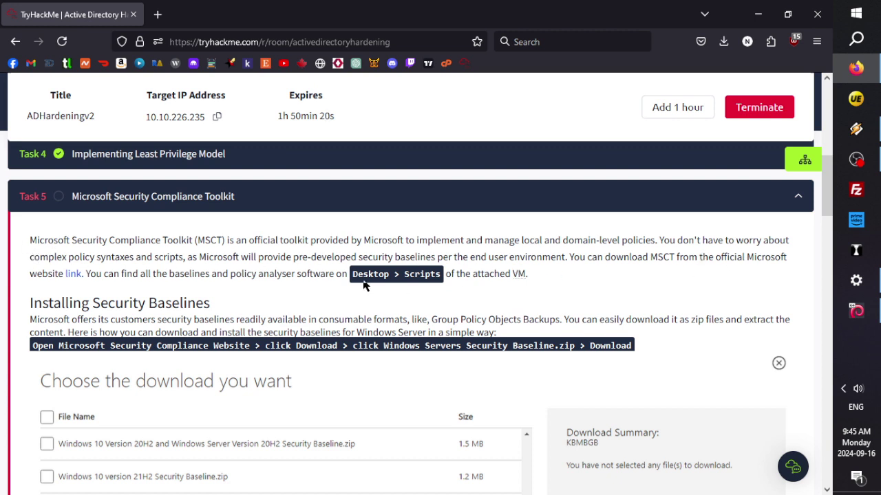
Scroll through Task 5's baseline and Policy Analyser steps to the BaselineLocalInstall and MergePolicyRule questions
{"action": "scroll", "coordinate": [170, 287], "scroll_direction": "down", "scroll_amount": 3}
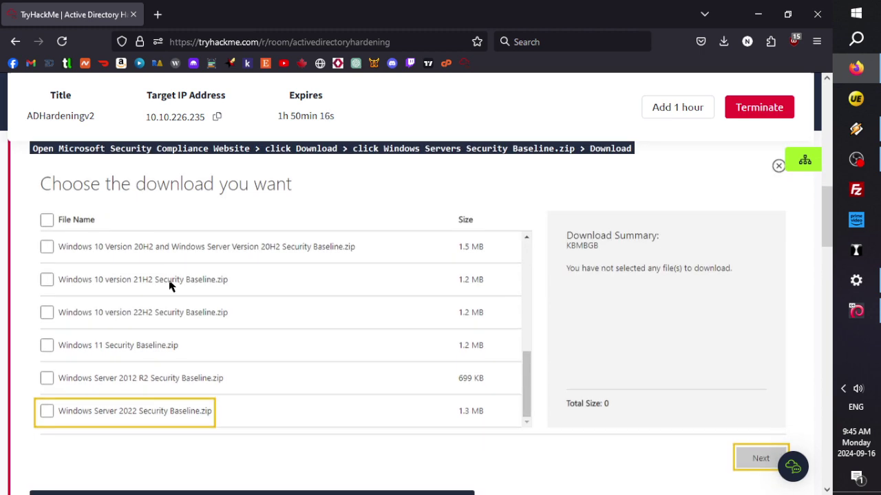
{"action": "scroll", "coordinate": [169, 287], "scroll_direction": "up", "scroll_amount": 3}
{"action": "scroll", "coordinate": [169, 285], "scroll_direction": "down", "scroll_amount": 8}
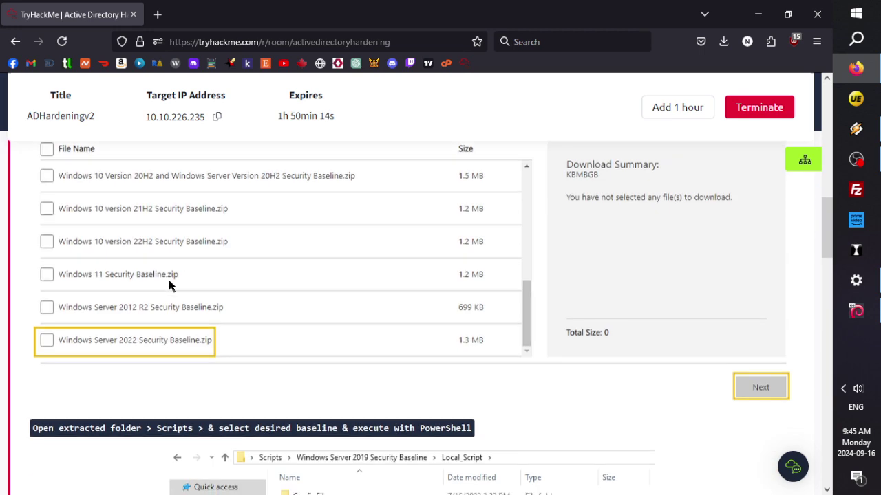
{"action": "scroll", "coordinate": [375, 297], "scroll_direction": "down", "scroll_amount": 5}
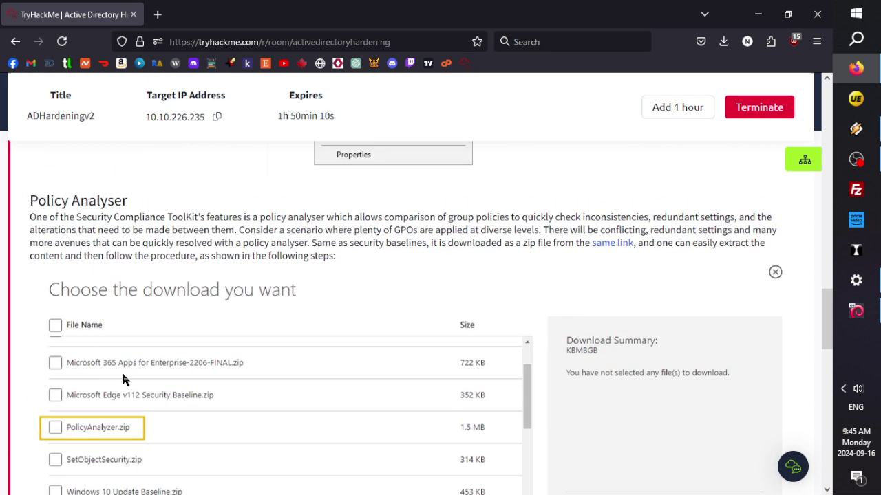
{"action": "scroll", "coordinate": [159, 354], "scroll_direction": "down", "scroll_amount": 5}
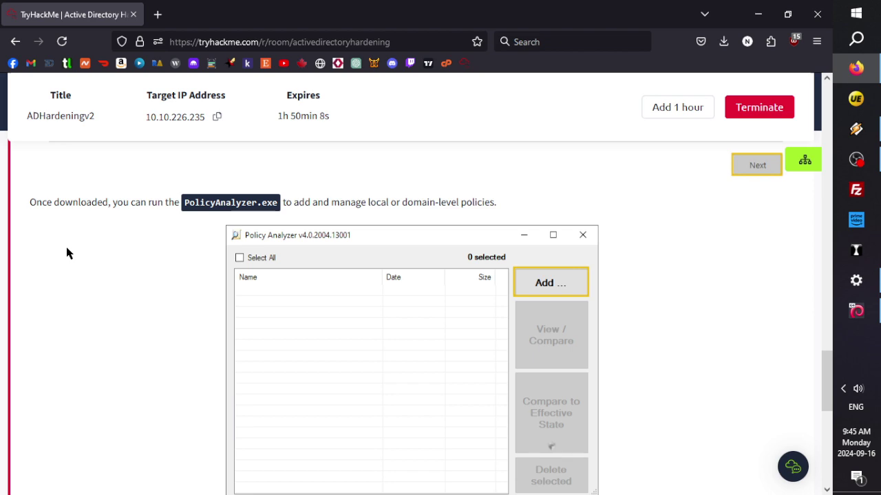
{"action": "scroll", "coordinate": [67, 253], "scroll_direction": "down", "scroll_amount": 10}
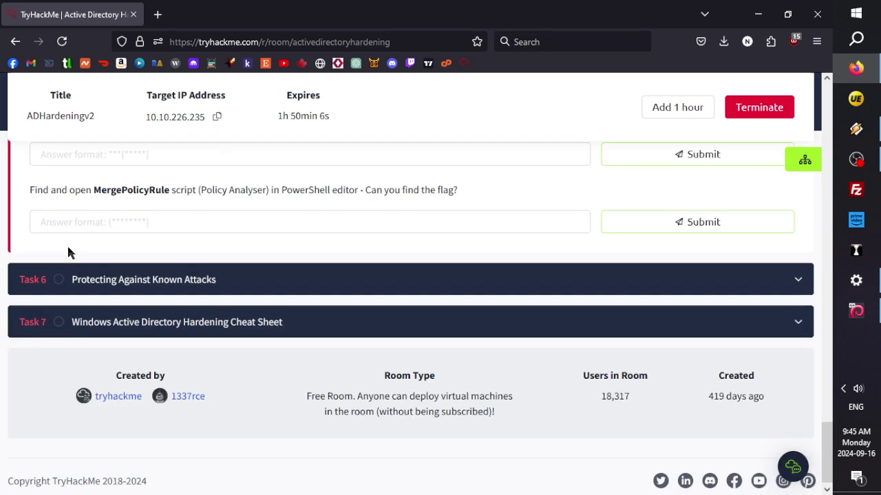
{"action": "scroll", "coordinate": [68, 254], "scroll_direction": "up", "scroll_amount": 3}
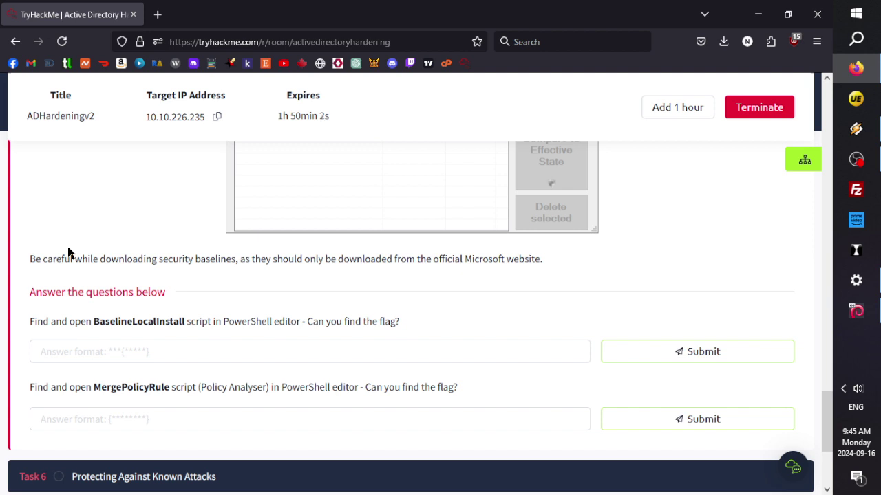
Minimise the Group Policy Editor and open the Scripts folder on the remote desktop
{"action": "left_click", "coordinate": [856, 311]}
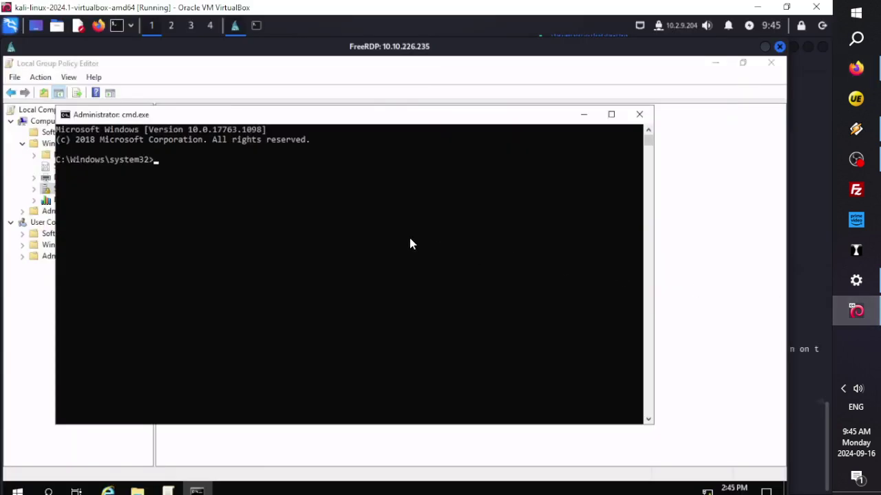
{"action": "left_click", "coordinate": [715, 63]}
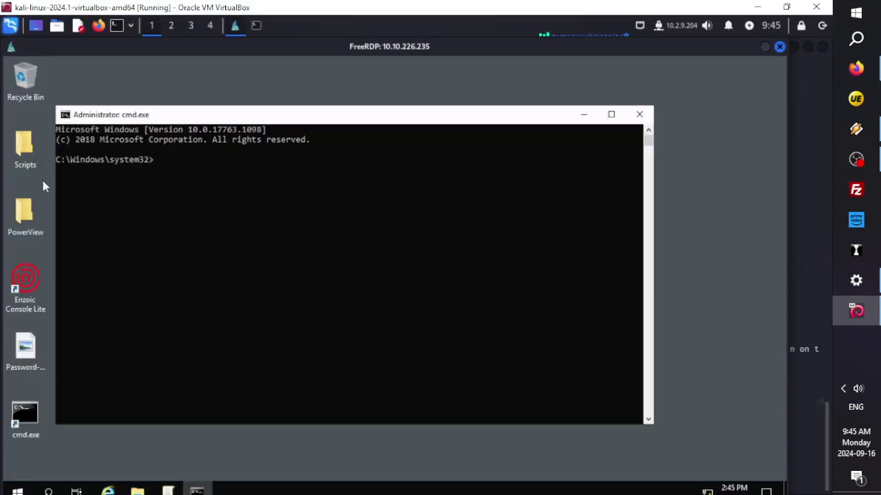
{"action": "left_click", "coordinate": [28, 159]}
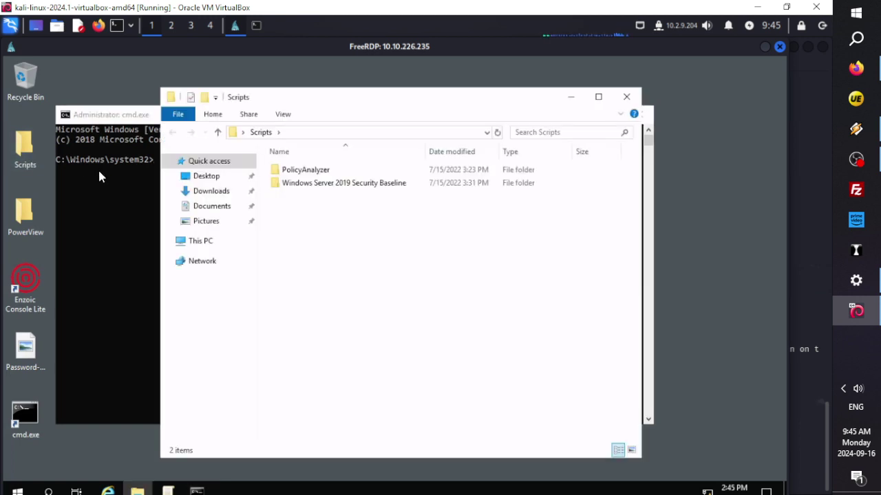
{"action": "left_click", "coordinate": [856, 68]}
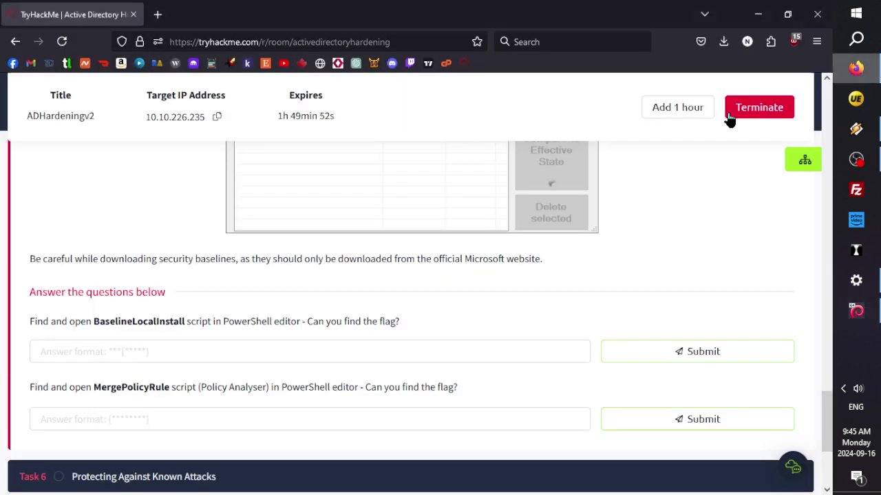
{"action": "scroll", "coordinate": [270, 324], "scroll_direction": "up", "scroll_amount": 15}
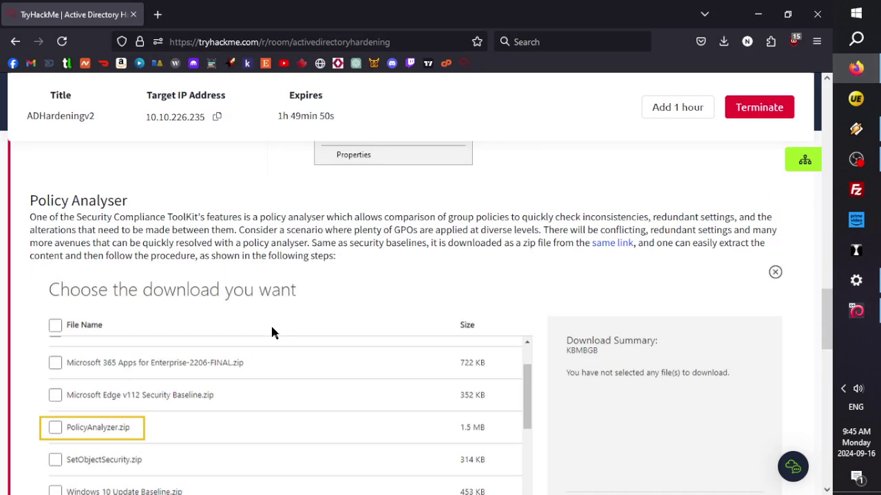
{"action": "scroll", "coordinate": [271, 329], "scroll_direction": "down", "scroll_amount": 5}
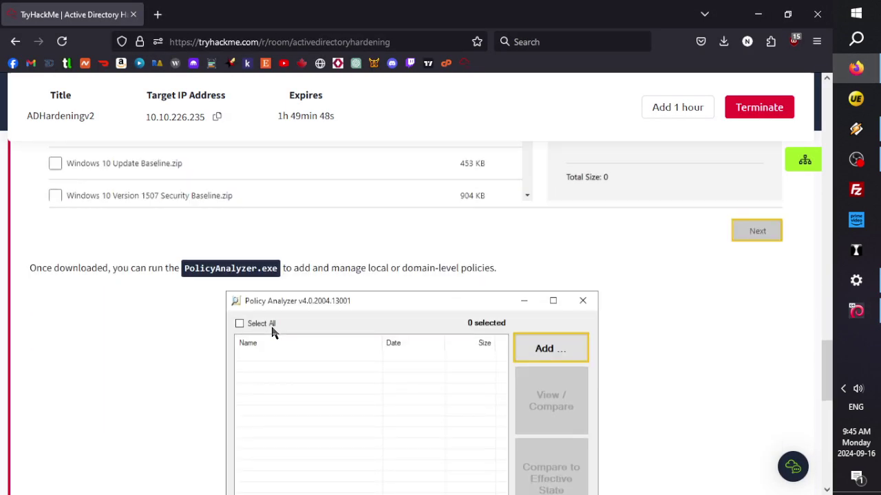
Open PolicyAnalyzer > PolicyAnalyzer_40 in Explorer, then go back to the TryHackMe room
{"action": "key", "text": "super"}
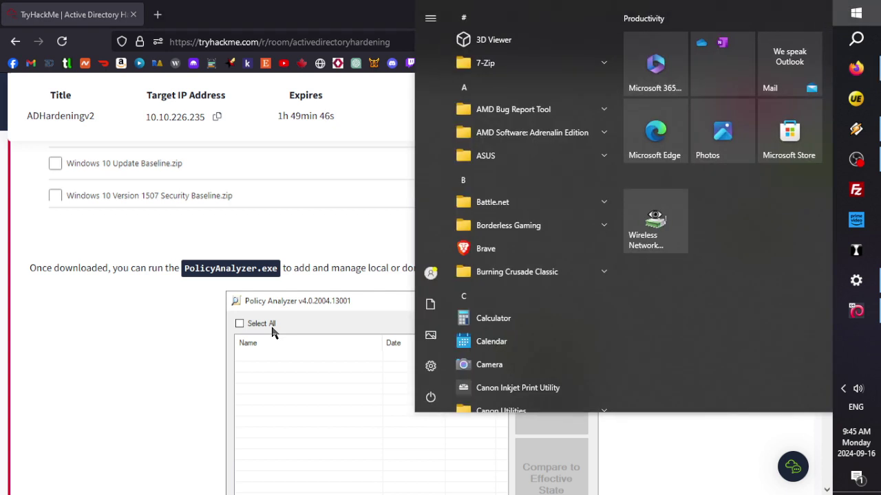
{"action": "key", "text": "Escape"}
{"action": "key", "text": "alt+Tab"}
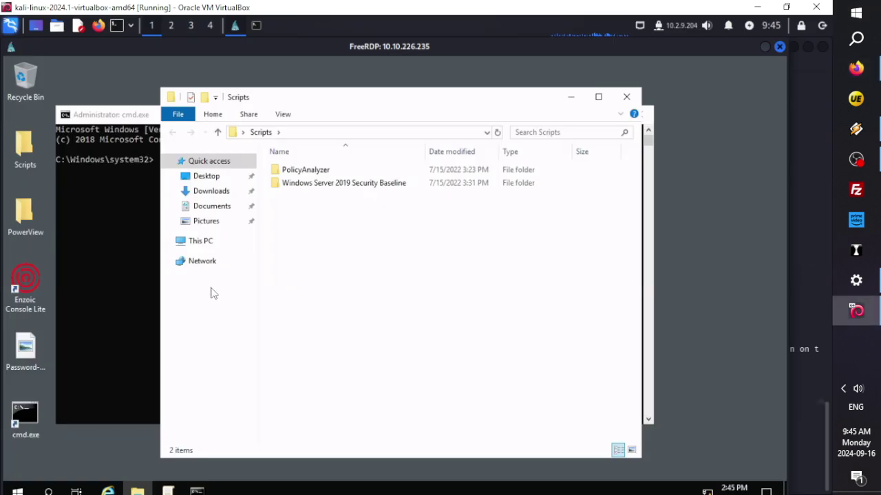
{"action": "double_click", "coordinate": [283, 172]}
{"action": "double_click", "coordinate": [324, 176]}
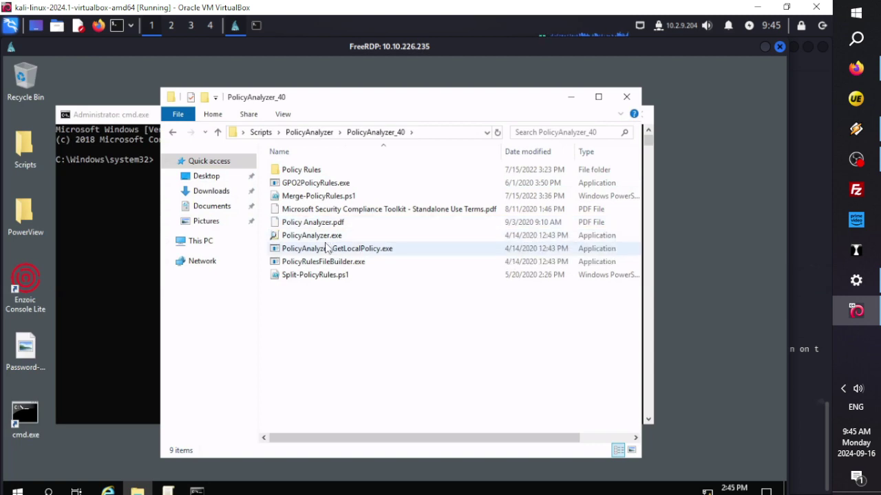
{"action": "left_click", "coordinate": [871, 77]}
{"action": "scroll", "coordinate": [375, 304], "scroll_direction": "down", "scroll_amount": 3}
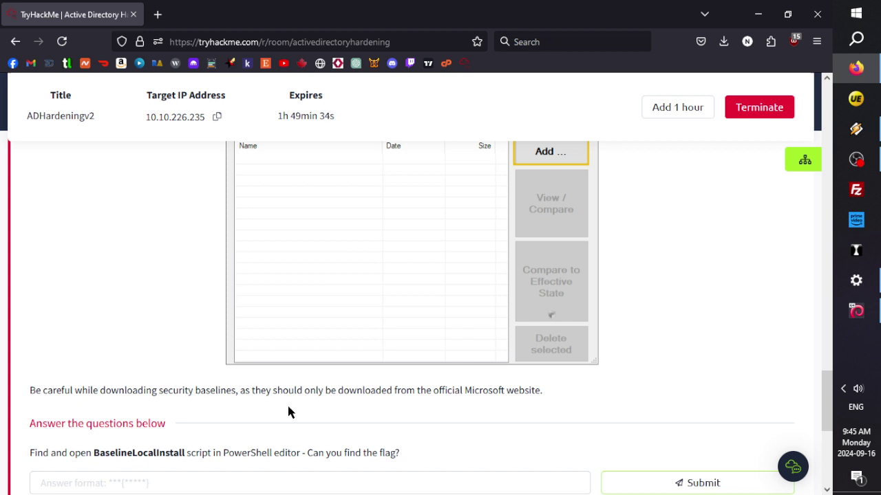
Browse to Scripts > Windows Server 2019 Security Baseline > Local_Script and Edit BaselineLocalInstall.ps1
{"action": "key", "text": "alt+Tab"}
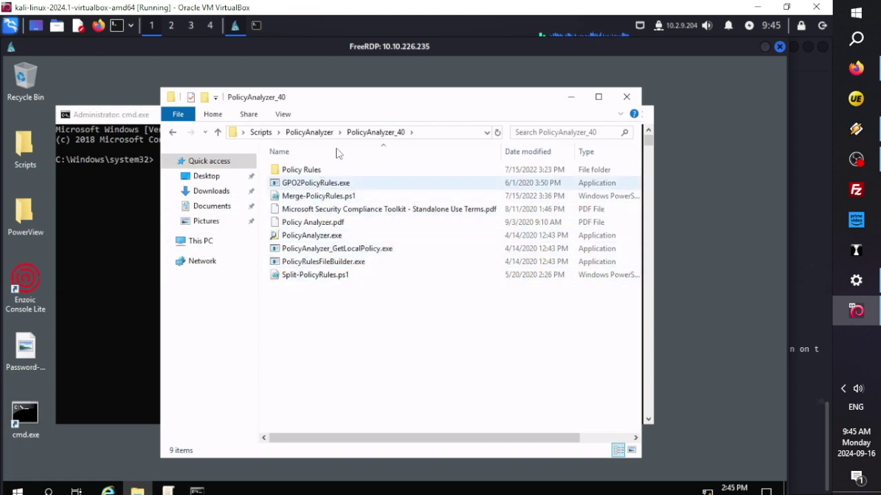
{"action": "left_click", "coordinate": [260, 132]}
{"action": "double_click", "coordinate": [320, 184]}
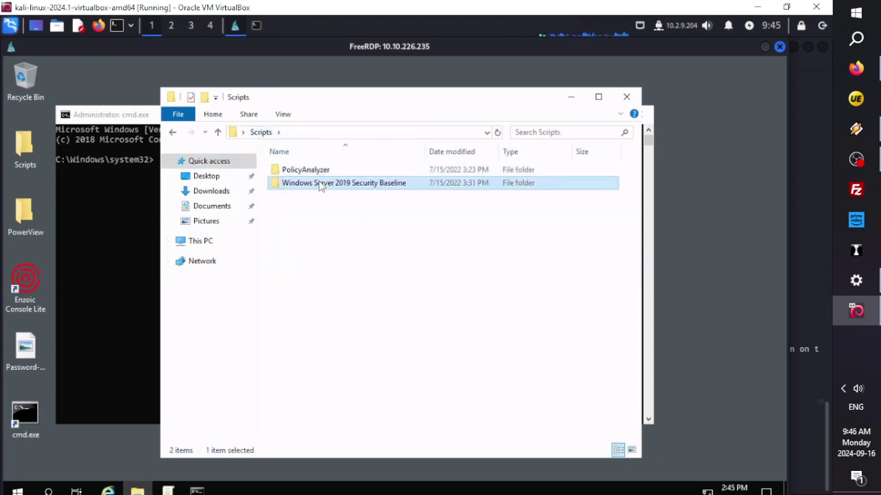
{"action": "double_click", "coordinate": [303, 223]}
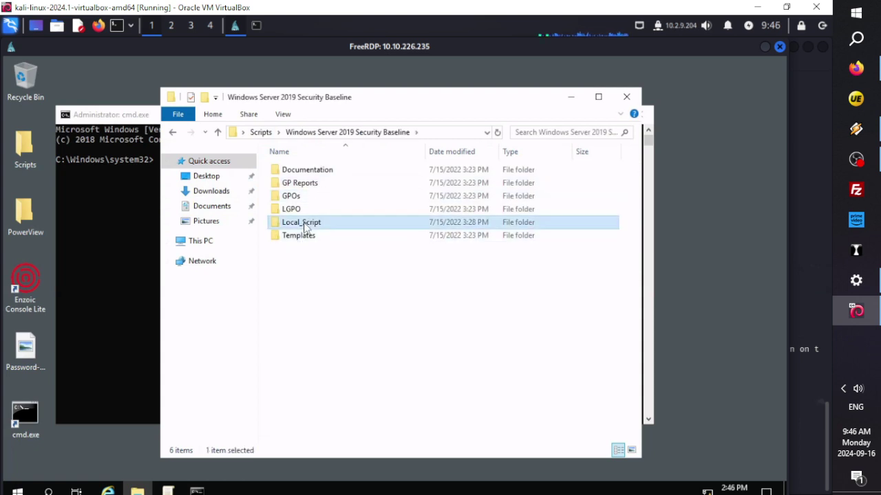
{"action": "right_click", "coordinate": [313, 198]}
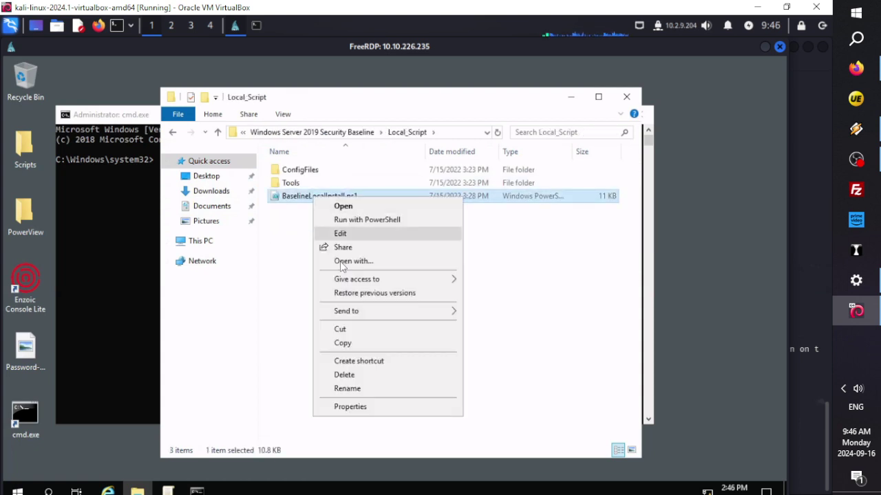
{"action": "left_click", "coordinate": [344, 234]}
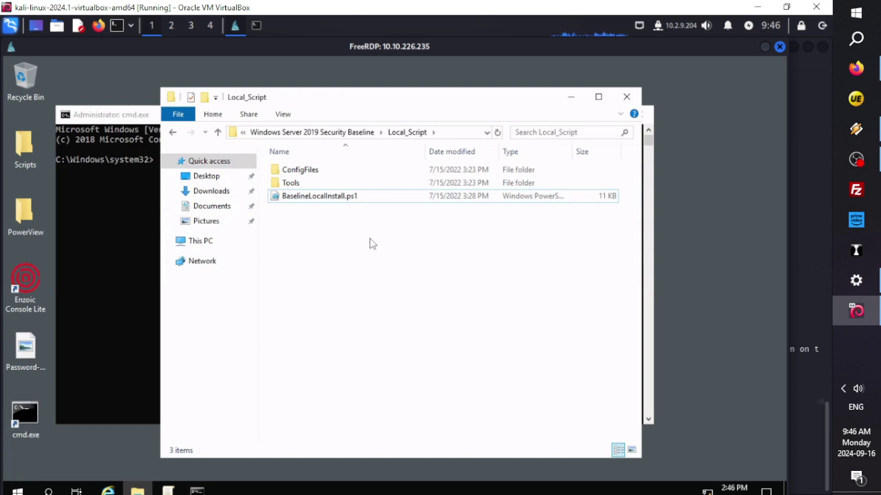
{"action": "left_click", "coordinate": [331, 200]}
{"action": "right_click", "coordinate": [291, 197]}
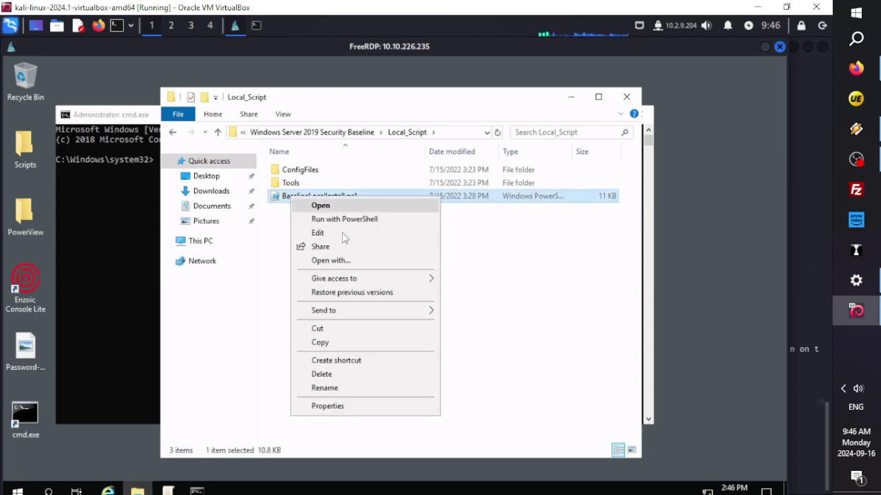
{"action": "left_click", "coordinate": [492, 254]}
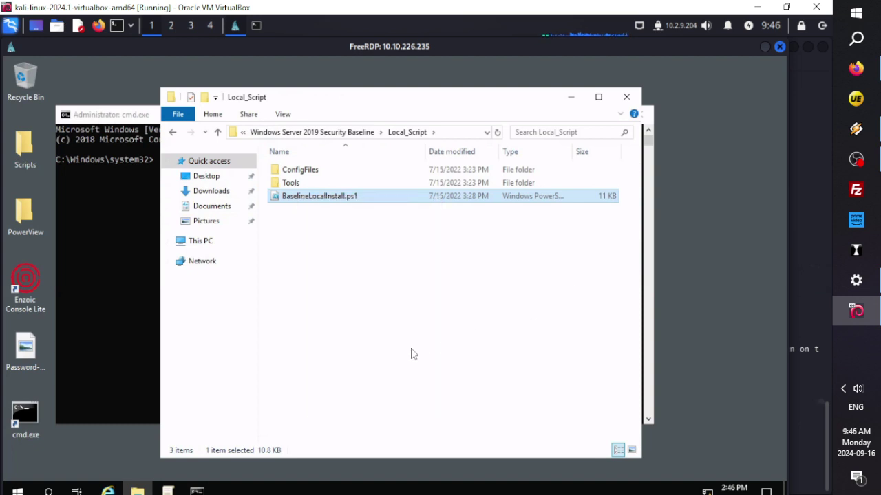
Bring up BaselineLocalInstall.ps1 in PowerShell ISE and read back up through the script
{"action": "key", "text": "alt+Tab"}
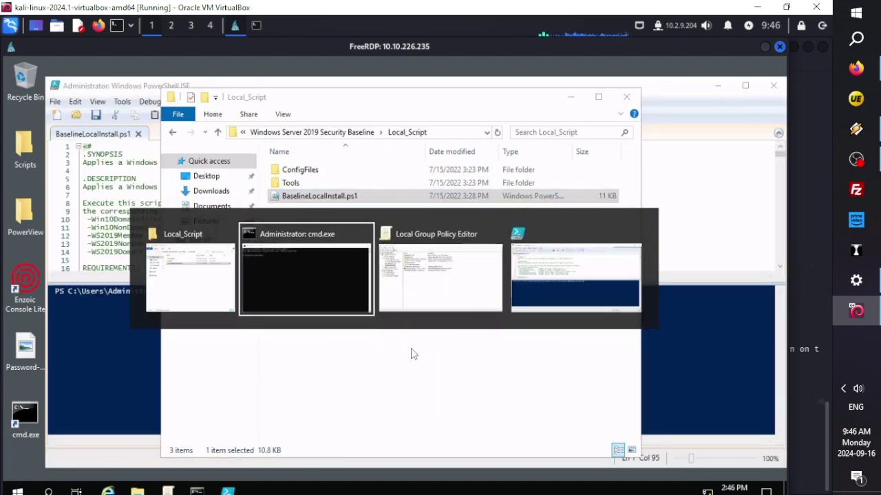
{"action": "key", "text": "alt+Tab"}
{"action": "key", "text": "alt+Tab"}
{"action": "key", "text": "alt+Tab"}
{"action": "key", "text": "alt+shift+Tab"}
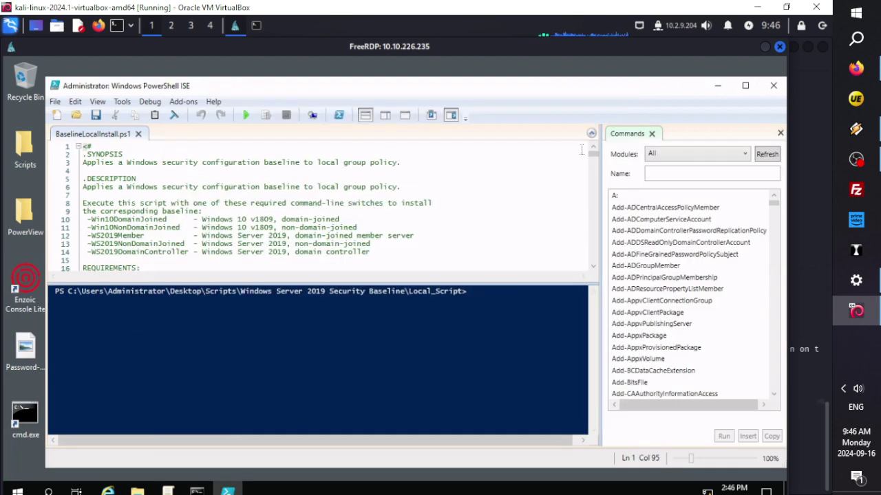
{"action": "left_click_drag", "start_coordinate": [593, 155], "coordinate": [590, 297]}
{"action": "scroll", "coordinate": [454, 231], "scroll_direction": "up", "scroll_amount": 7}
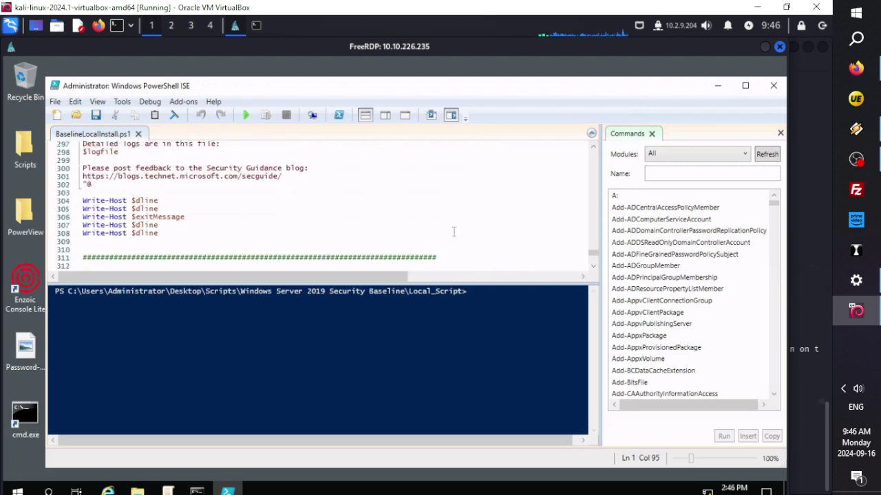
{"action": "scroll", "coordinate": [453, 232], "scroll_direction": "up", "scroll_amount": 3}
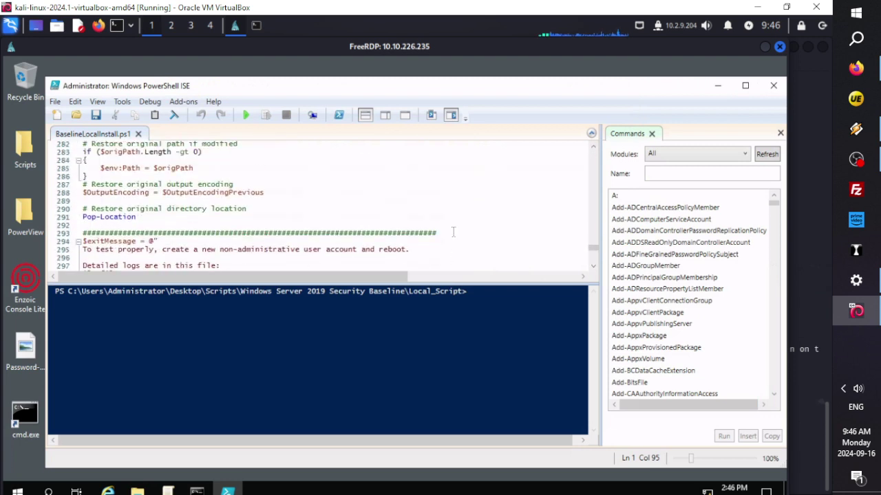
{"action": "scroll", "coordinate": [453, 232], "scroll_direction": "up", "scroll_amount": 3}
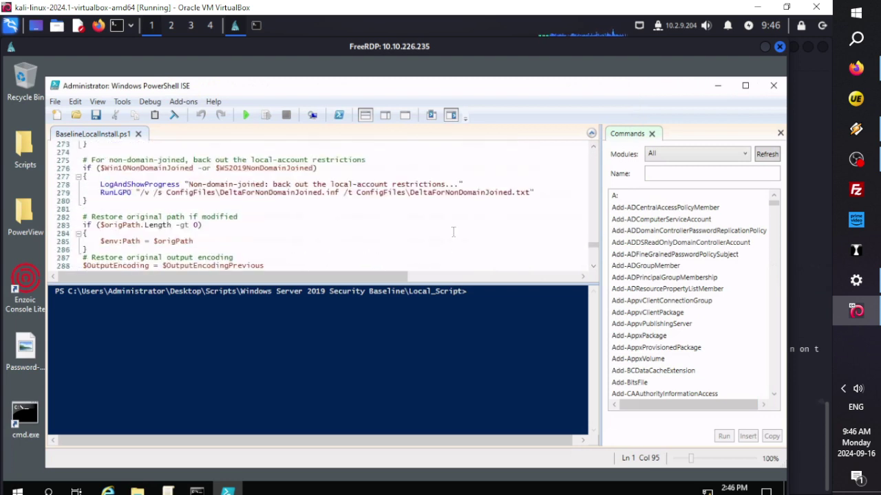
{"action": "scroll", "coordinate": [454, 232], "scroll_direction": "up", "scroll_amount": 3}
{"action": "scroll", "coordinate": [453, 232], "scroll_direction": "up", "scroll_amount": 3}
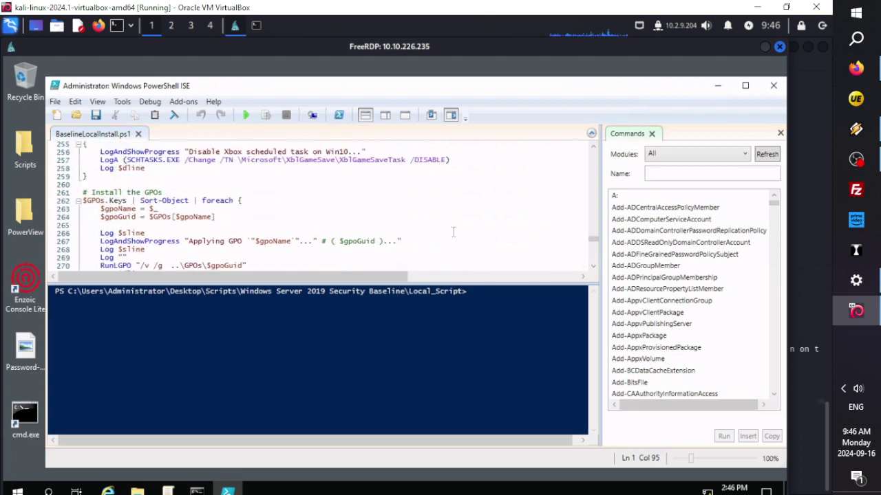
{"action": "scroll", "coordinate": [453, 232], "scroll_direction": "up", "scroll_amount": 3}
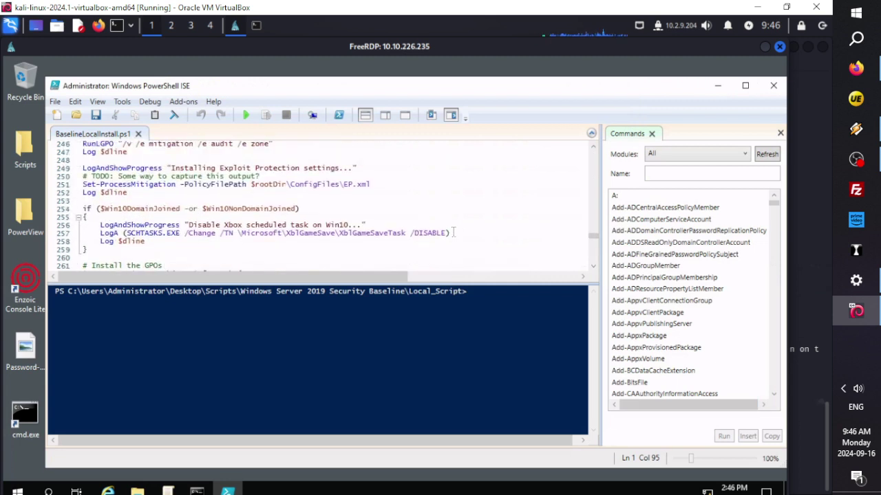
{"action": "scroll", "coordinate": [453, 232], "scroll_direction": "up", "scroll_amount": 4}
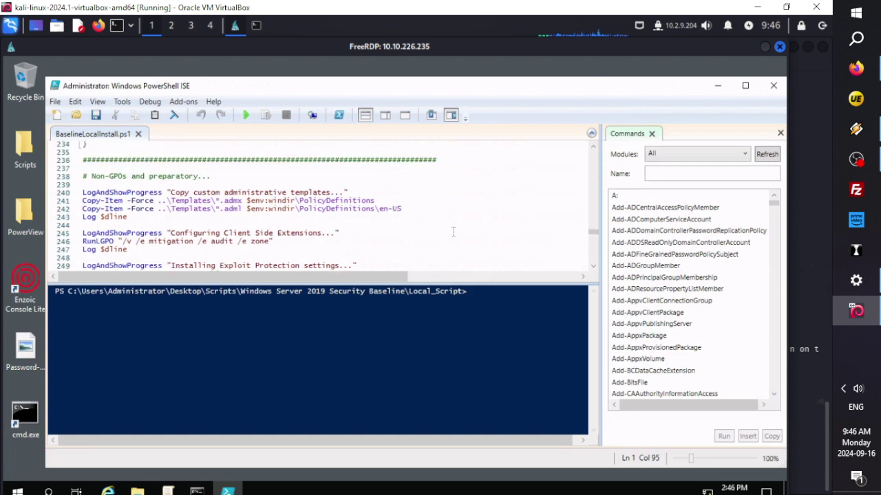
{"action": "scroll", "coordinate": [453, 232], "scroll_direction": "up", "scroll_amount": 3}
{"action": "scroll", "coordinate": [453, 232], "scroll_direction": "up", "scroll_amount": 7}
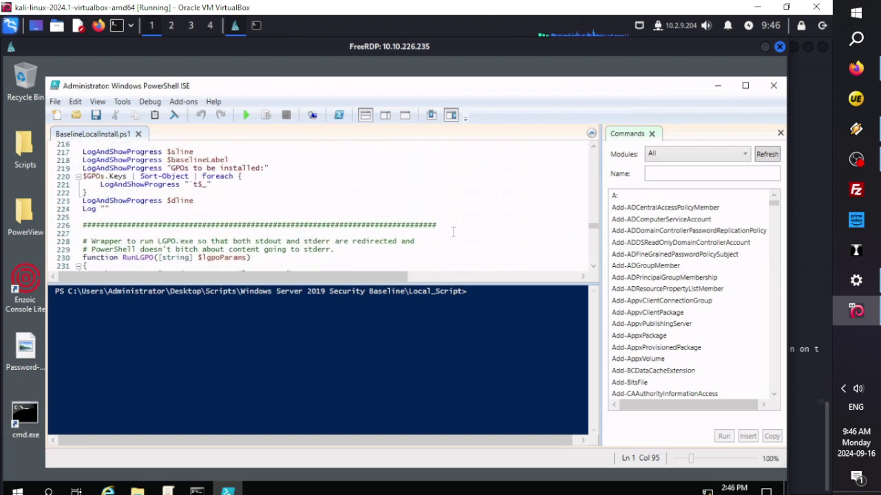
{"action": "scroll", "coordinate": [454, 231], "scroll_direction": "up", "scroll_amount": 7}
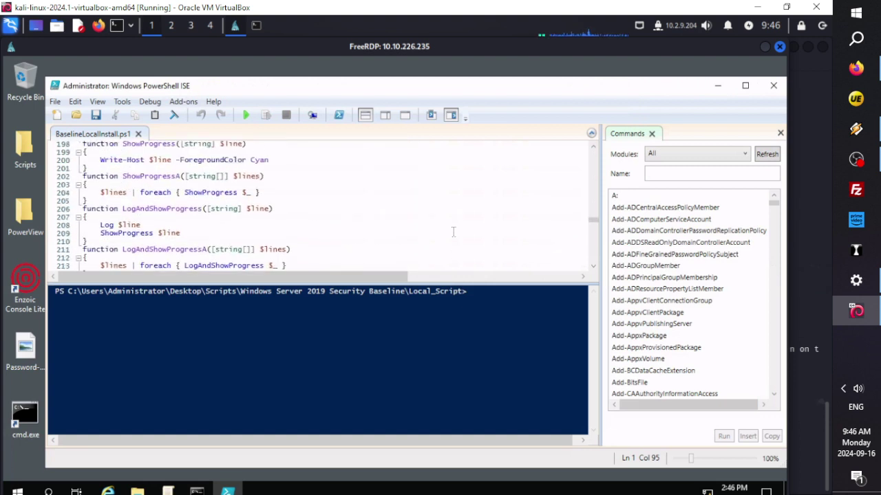
{"action": "scroll", "coordinate": [453, 232], "scroll_direction": "up", "scroll_amount": 4}
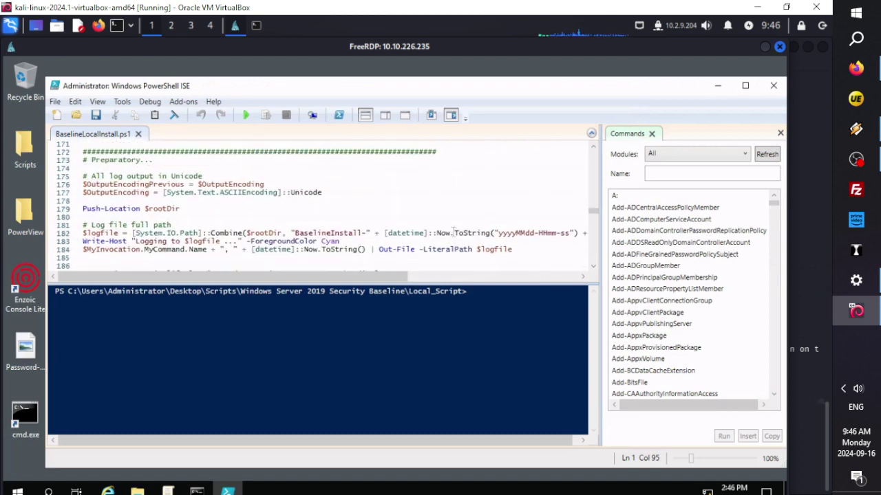
{"action": "scroll", "coordinate": [454, 232], "scroll_direction": "up", "scroll_amount": 8}
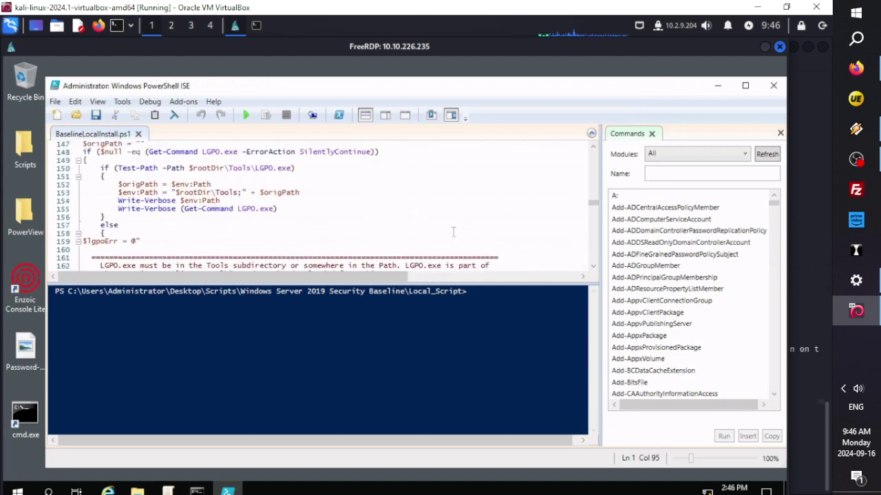
{"action": "scroll", "coordinate": [454, 231], "scroll_direction": "up", "scroll_amount": 2}
{"action": "scroll", "coordinate": [453, 231], "scroll_direction": "up", "scroll_amount": 2}
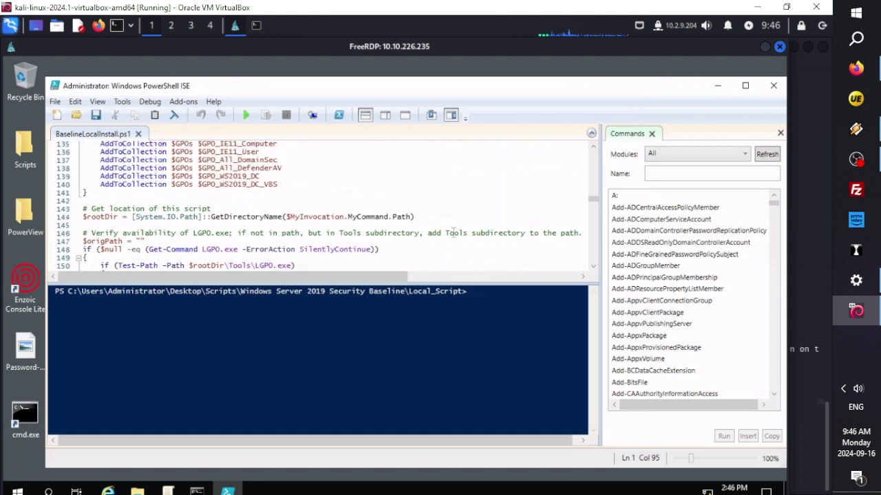
{"action": "scroll", "coordinate": [450, 251], "scroll_direction": "up", "scroll_amount": 3}
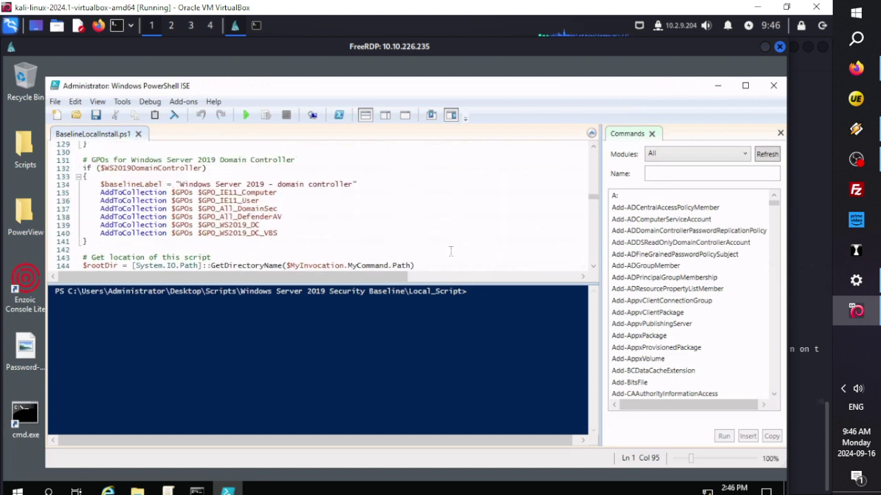
{"action": "scroll", "coordinate": [451, 251], "scroll_direction": "up", "scroll_amount": 2}
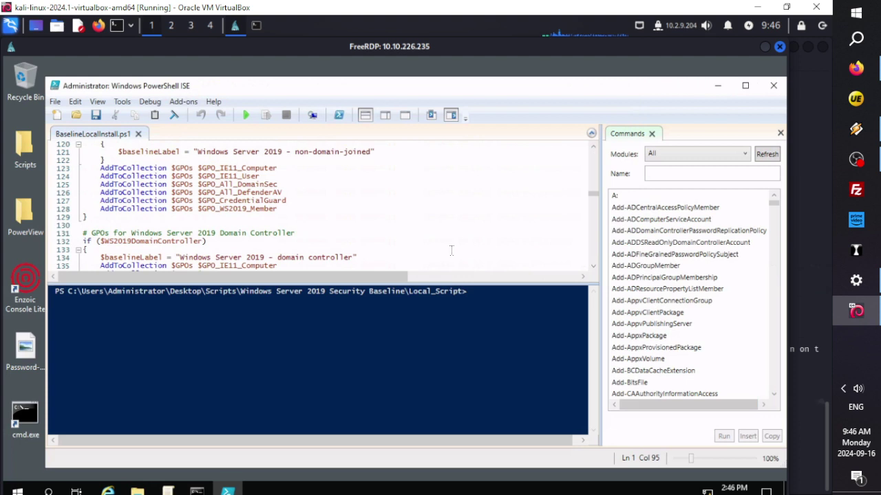
{"action": "scroll", "coordinate": [451, 251], "scroll_direction": "up", "scroll_amount": 9}
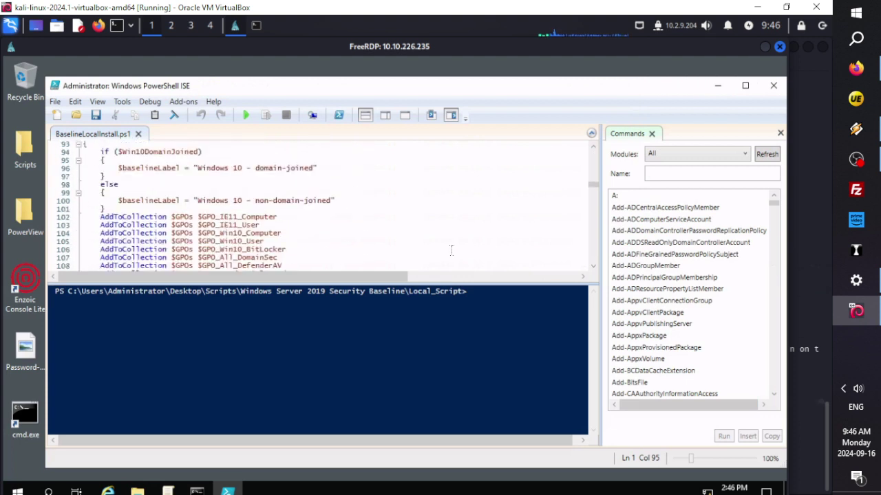
{"action": "scroll", "coordinate": [452, 250], "scroll_direction": "up", "scroll_amount": 6}
Search the script for 'THM' and dismiss the no-match message
{"action": "left_click", "coordinate": [379, 231]}
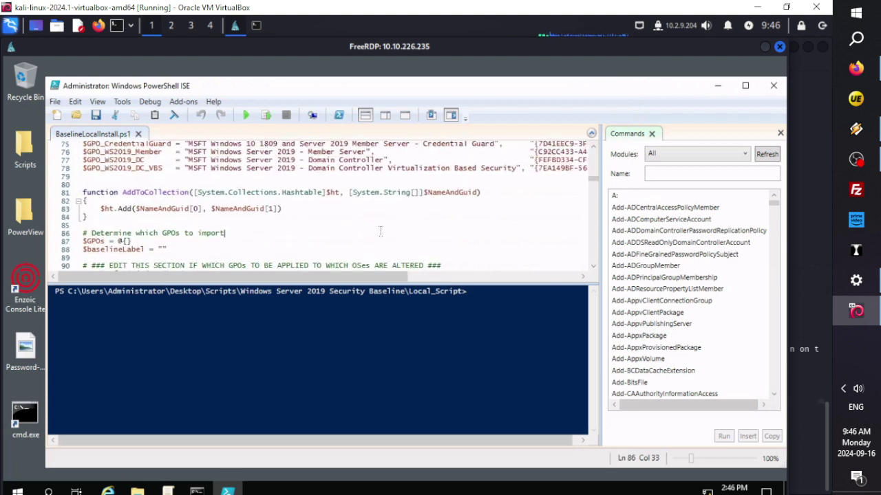
{"action": "key", "text": "ctrl+f"}
{"action": "type", "text": "T"}
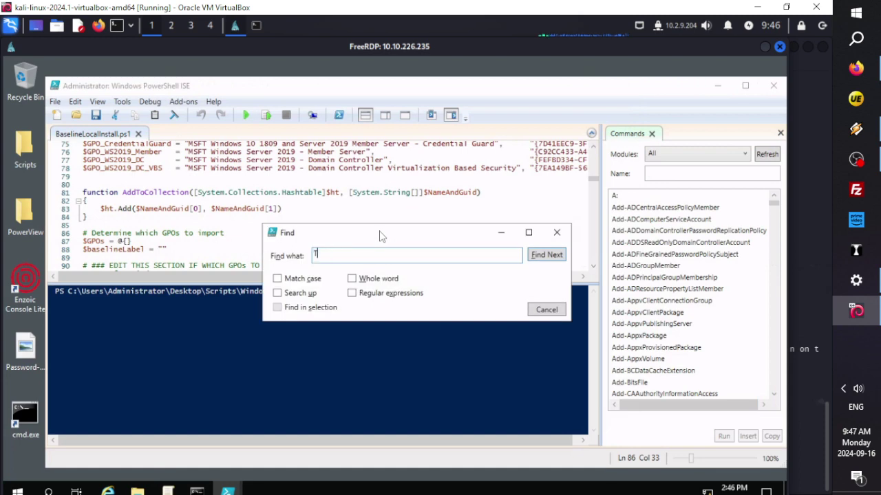
{"action": "type", "text": "HM"}
{"action": "key", "text": "Return"}
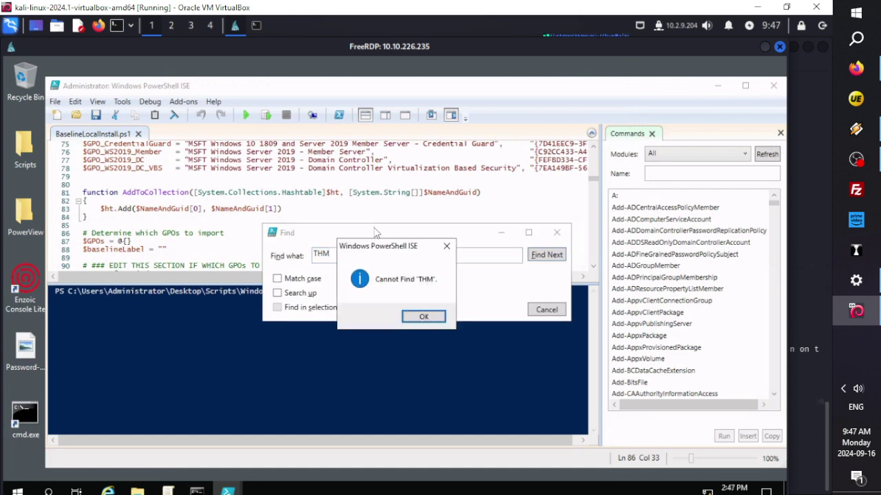
{"action": "left_click", "coordinate": [413, 321]}
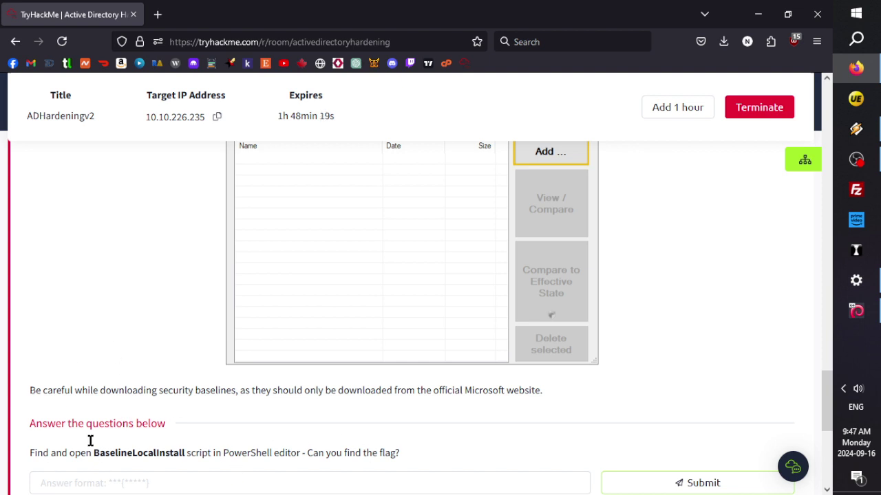
Close the old PowerShell editor and return to BaselineLocalInstall.ps1 in the Local_Script folder
{"action": "key", "text": "alt+Tab"}
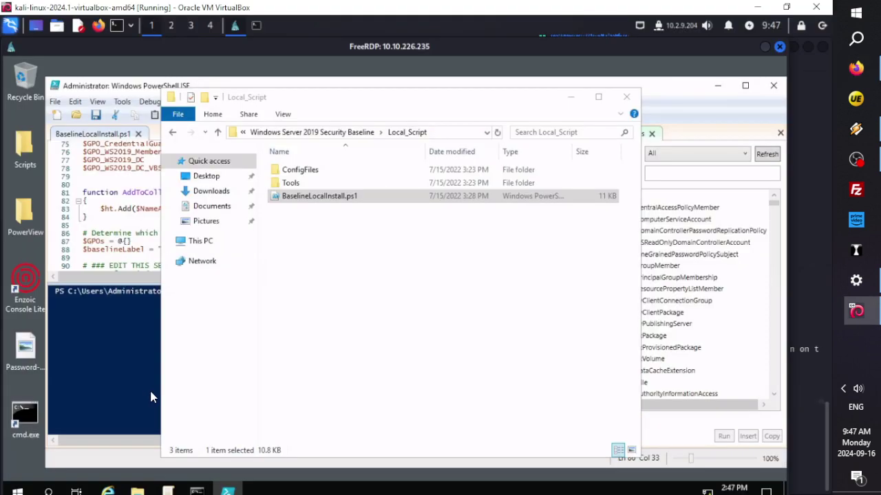
{"action": "right_click", "coordinate": [342, 198]}
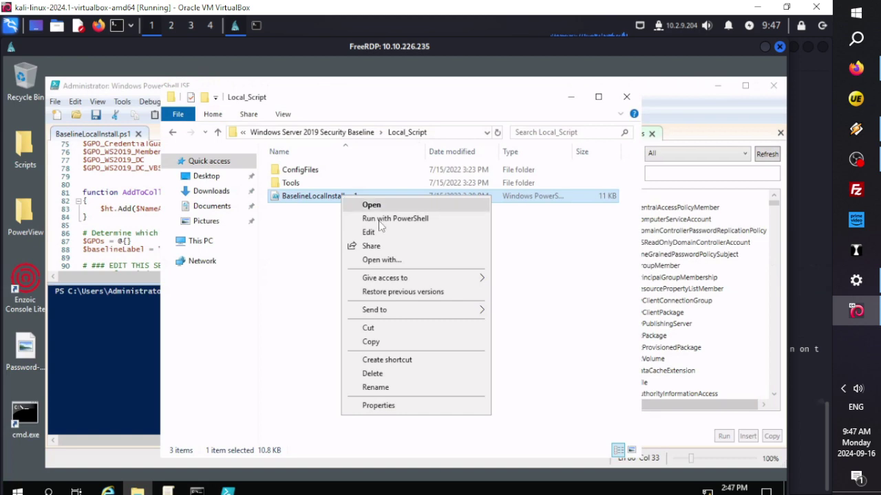
{"action": "left_click", "coordinate": [633, 307]}
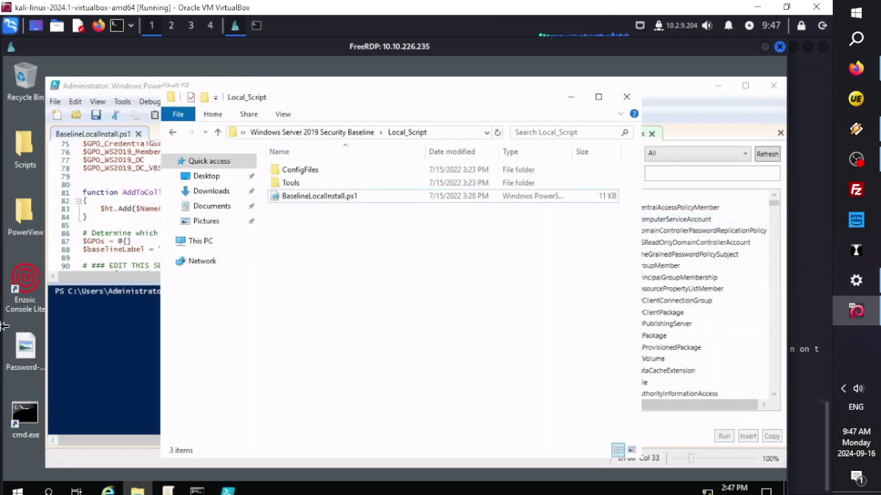
{"action": "left_click", "coordinate": [115, 275]}
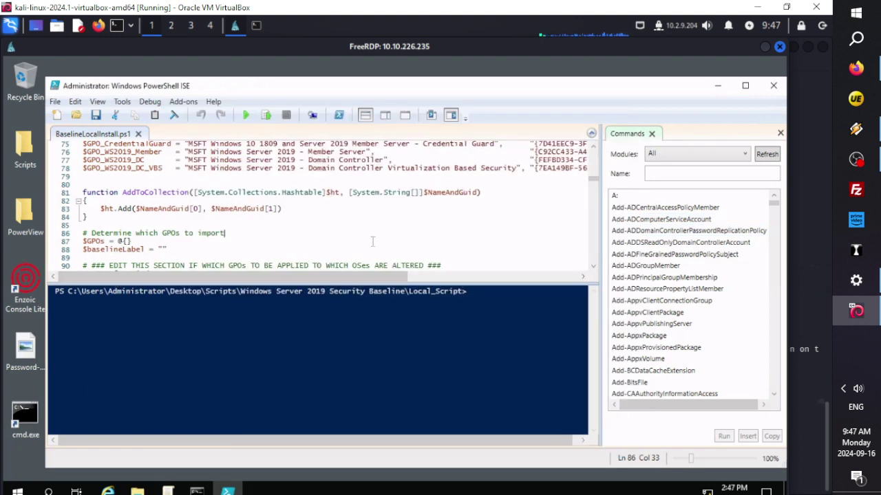
{"action": "left_click", "coordinate": [773, 85]}
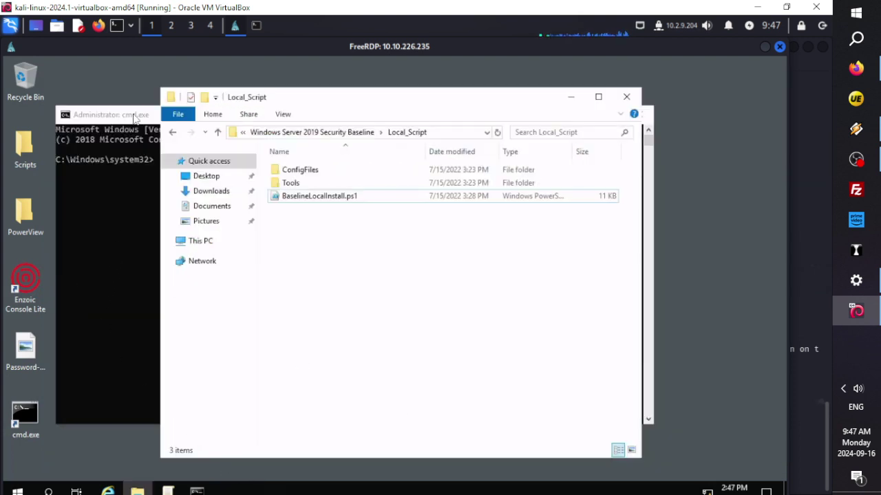
{"action": "left_click", "coordinate": [134, 115]}
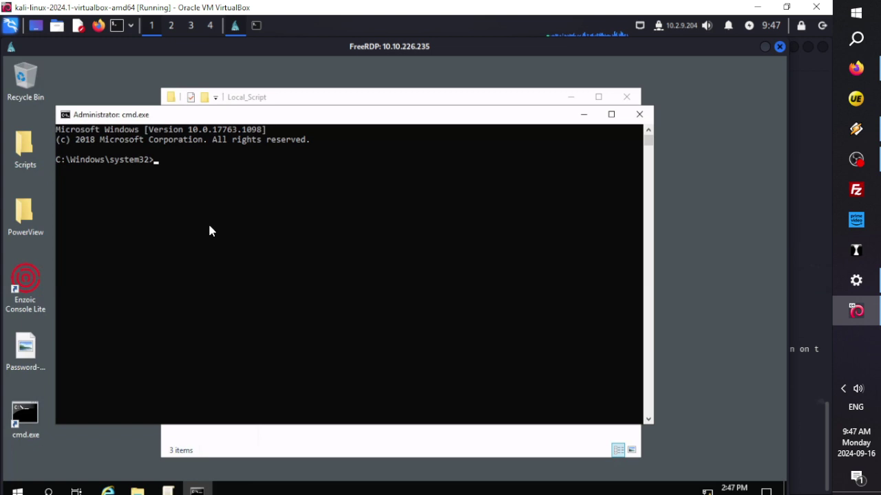
{"action": "key", "text": "alt+Tab"}
{"action": "left_click", "coordinate": [339, 200]}
{"action": "right_click", "coordinate": [339, 201]}
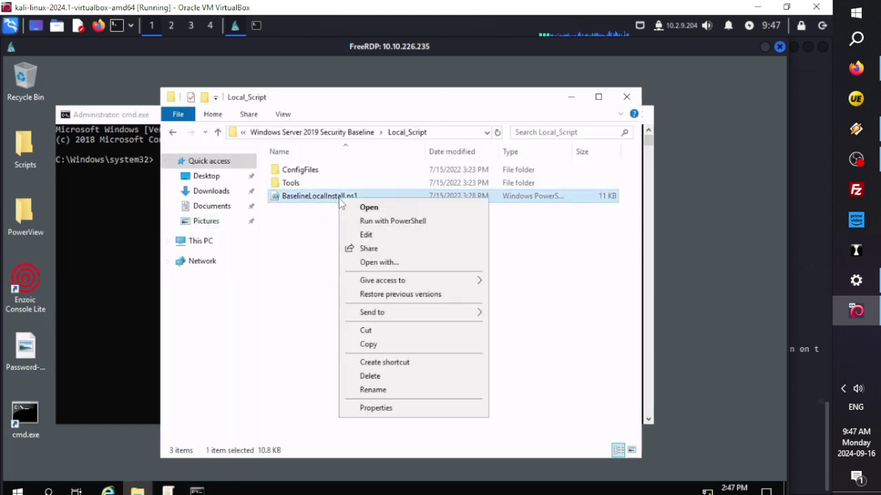
{"action": "left_click", "coordinate": [363, 227]}
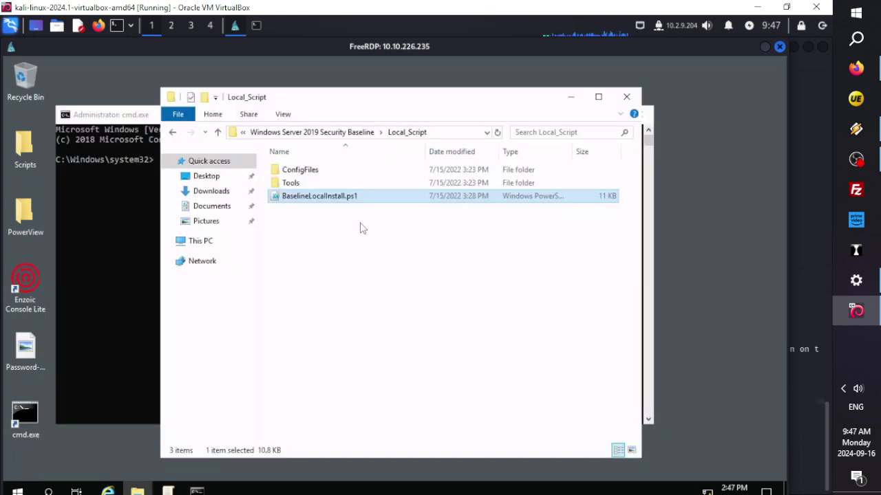
Reopen BaselineLocalInstall.ps1 for editing in the PowerShell editor instead of as plain text
{"action": "left_click", "coordinate": [856, 68]}
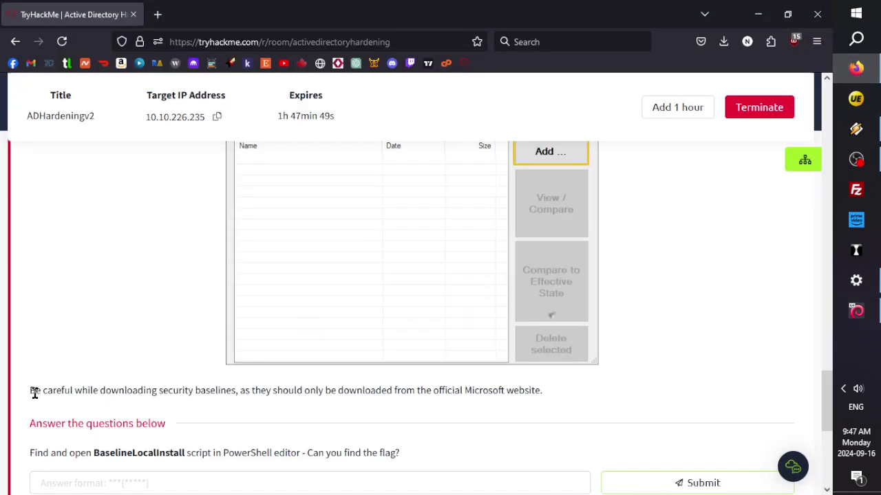
{"action": "key", "text": "alt+Tab"}
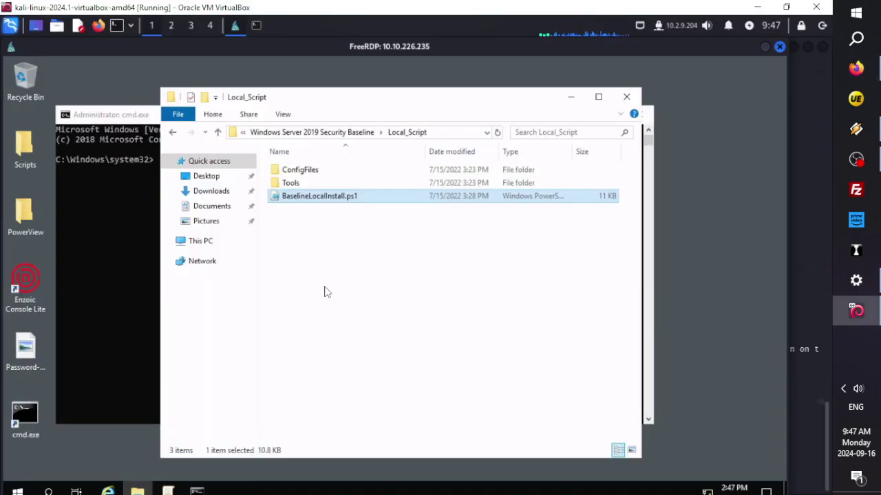
{"action": "right_click", "coordinate": [329, 198]}
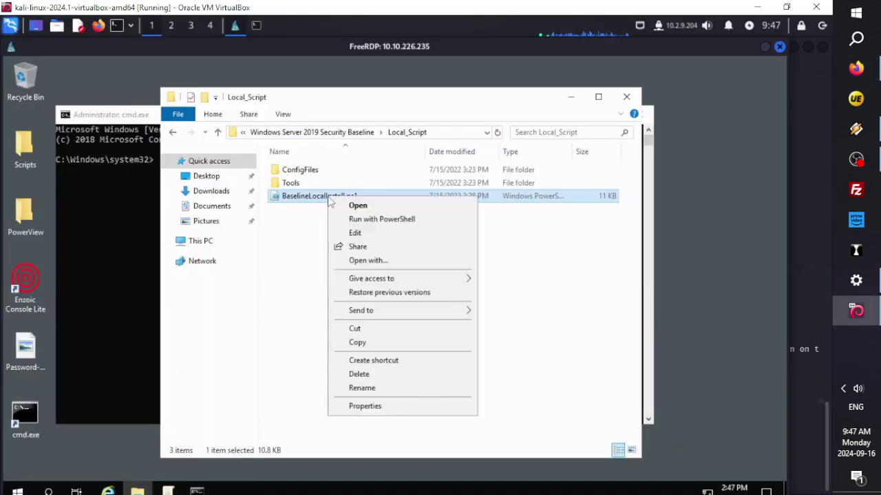
{"action": "left_click", "coordinate": [380, 205]}
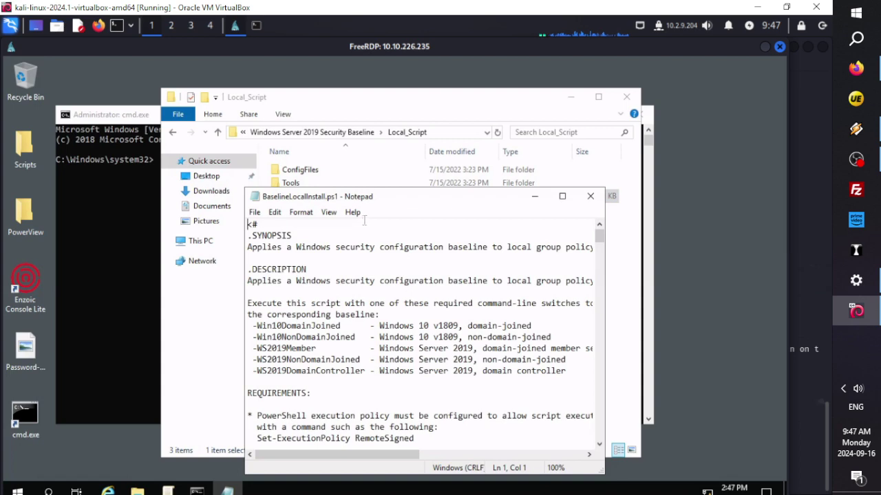
{"action": "left_click", "coordinate": [590, 196]}
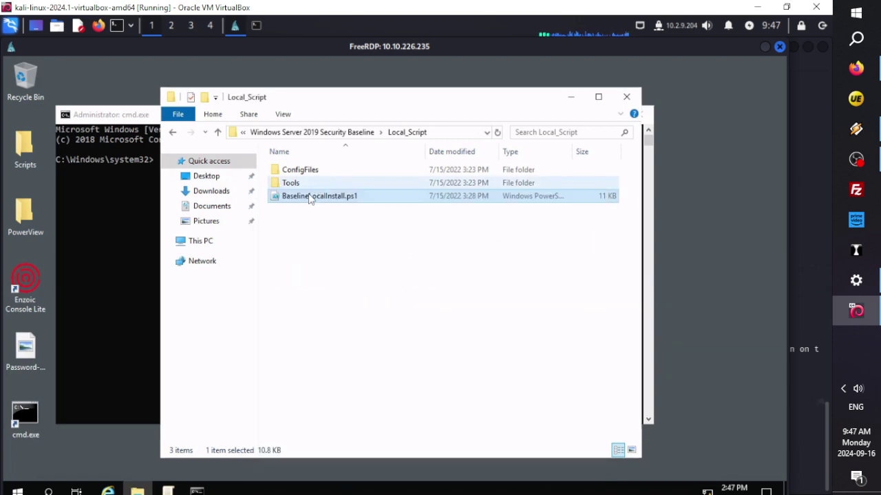
{"action": "key", "text": "shift+F10"}
{"action": "key", "text": "Escape"}
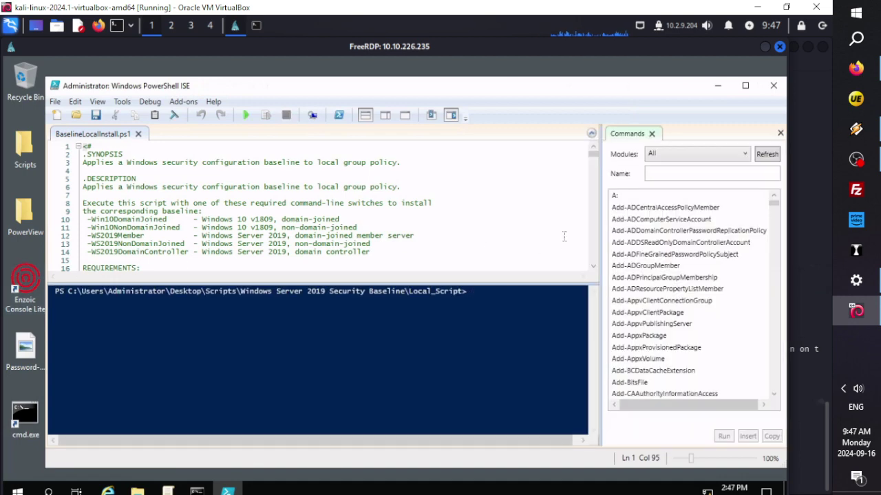
{"action": "left_click", "coordinate": [855, 69]}
{"action": "scroll", "coordinate": [123, 454], "scroll_direction": "down", "scroll_amount": 4}
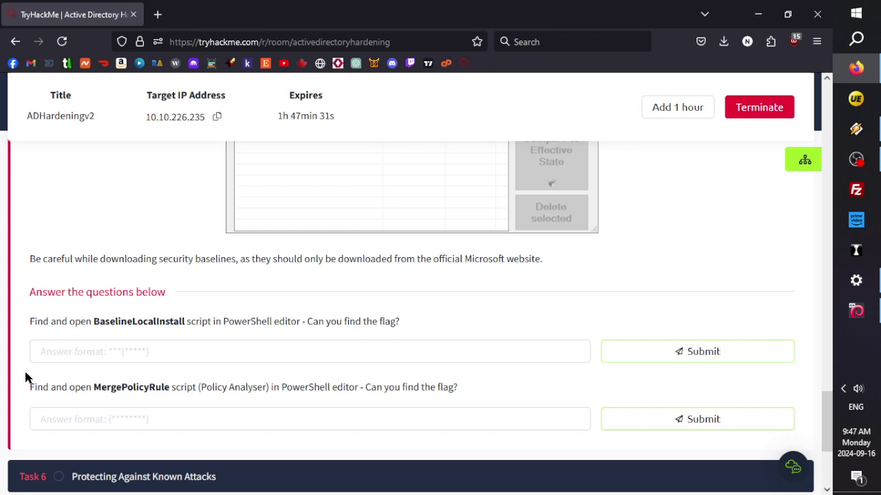
{"action": "key", "text": "alt+Tab"}
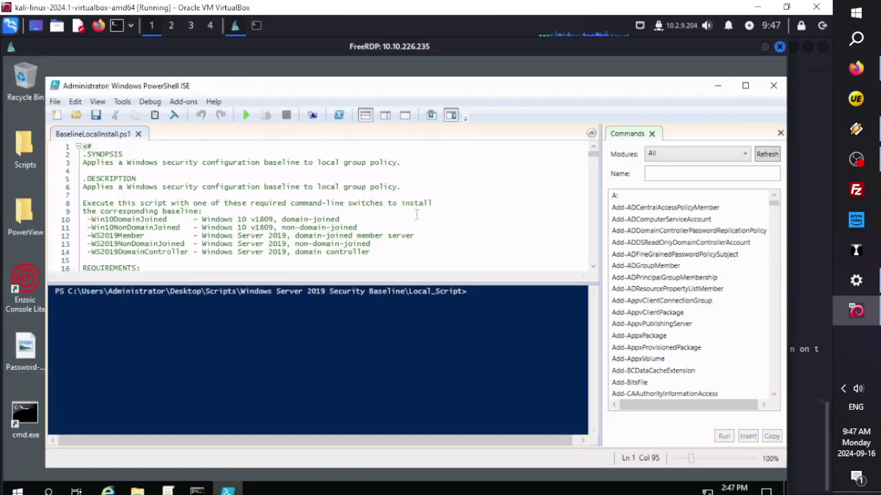
{"action": "left_click", "coordinate": [745, 85]}
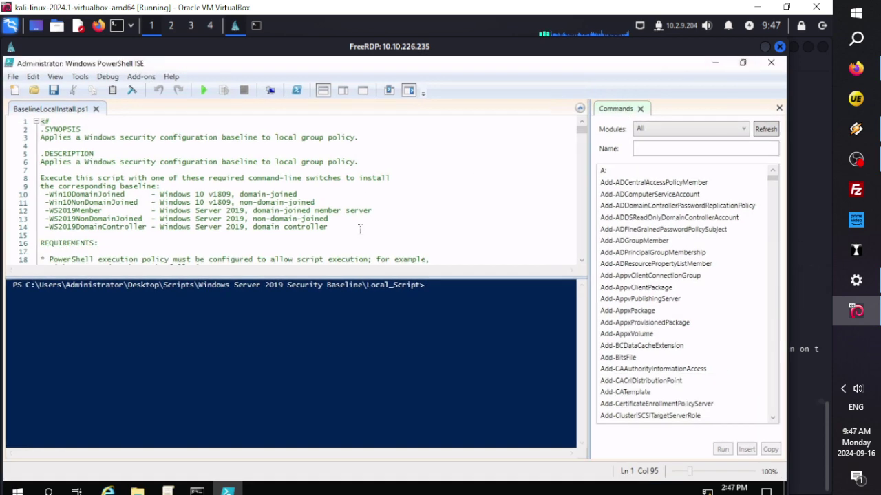
{"action": "scroll", "coordinate": [359, 228], "scroll_direction": "down", "scroll_amount": 3}
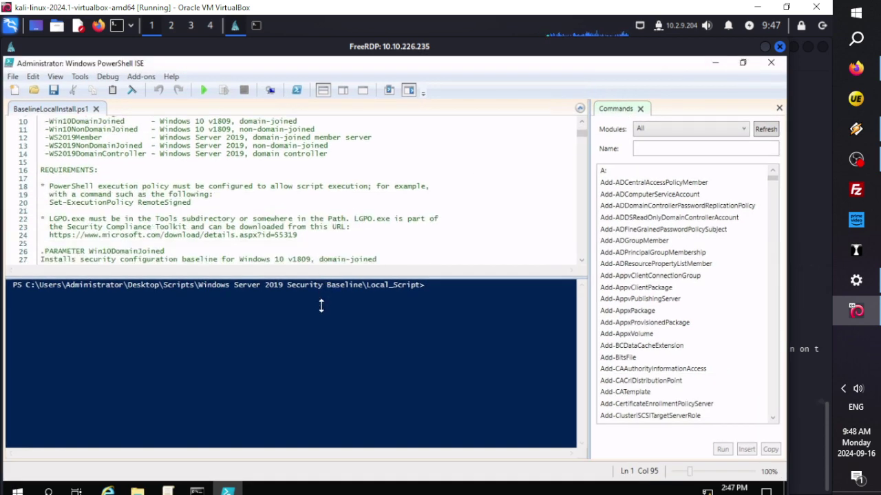
{"action": "left_click_drag", "start_coordinate": [320, 364], "coordinate": [321, 363]}
{"action": "scroll", "coordinate": [337, 207], "scroll_direction": "down", "scroll_amount": 4}
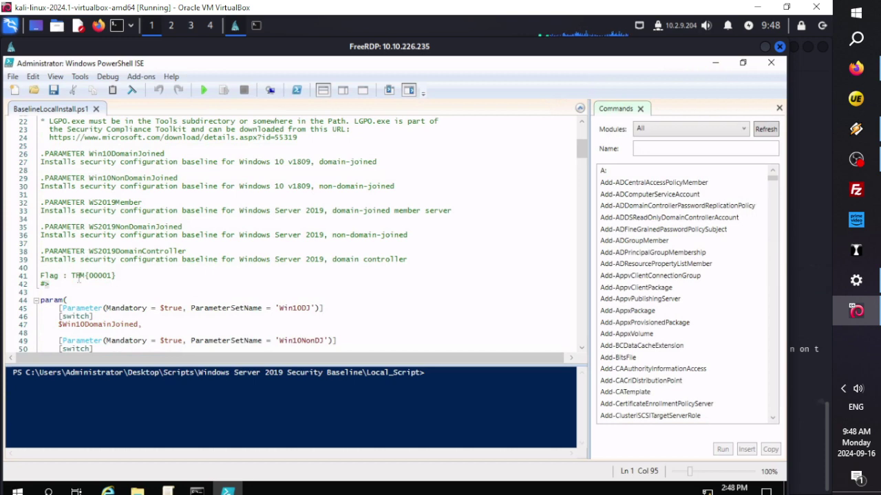
{"action": "left_click_drag", "start_coordinate": [115, 276], "coordinate": [74, 277]}
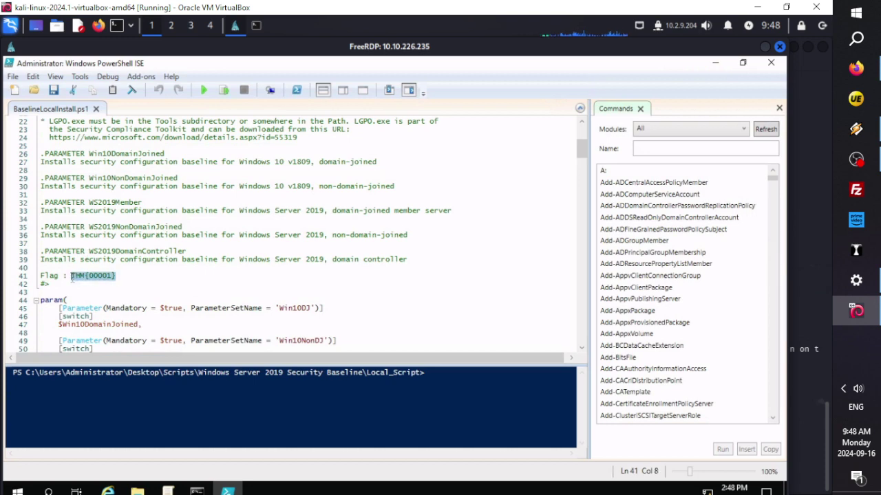
Paste THM{00001} into the first Task 5 answer field and submit it
{"action": "left_click", "coordinate": [856, 68]}
{"action": "left_click", "coordinate": [298, 346]}
{"action": "type", "text": "THM{00001}"}
{"action": "left_click", "coordinate": [638, 348]}
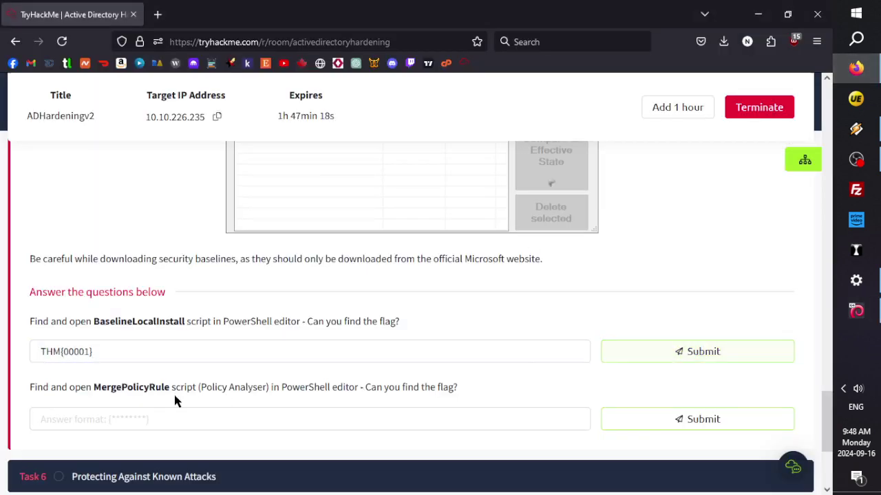
{"action": "left_click", "coordinate": [141, 420]}
{"action": "key", "text": "alt+Tab"}
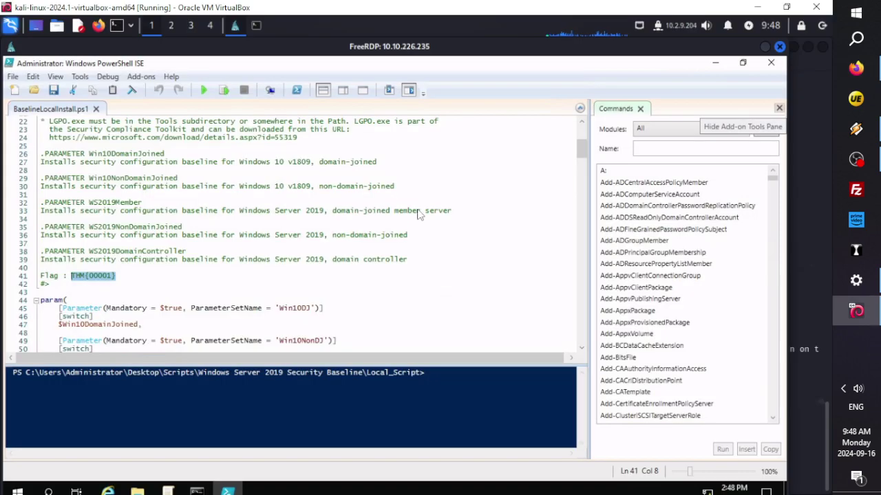
Open Merge-PolicyRules.ps1 from Scripts\PolicyAnalyzer\PolicyAnalyzer_40 and copy its line-17 flag
{"action": "left_click", "coordinate": [769, 63]}
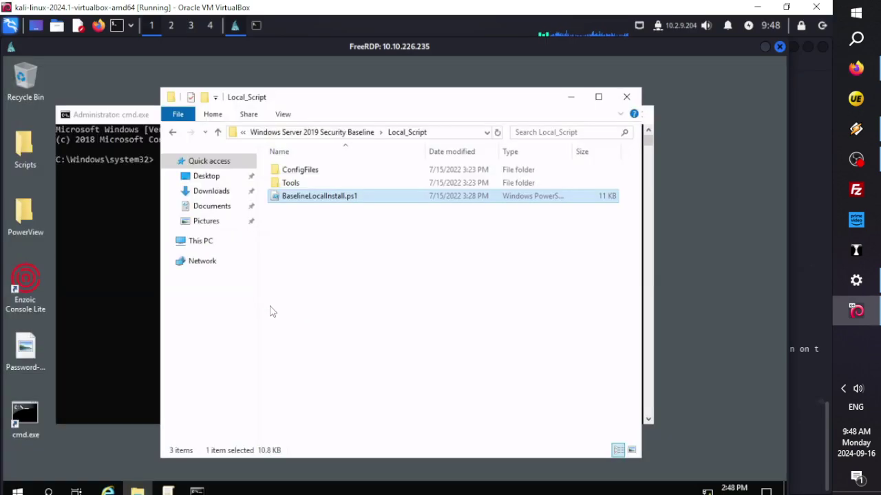
{"action": "left_click", "coordinate": [335, 132]}
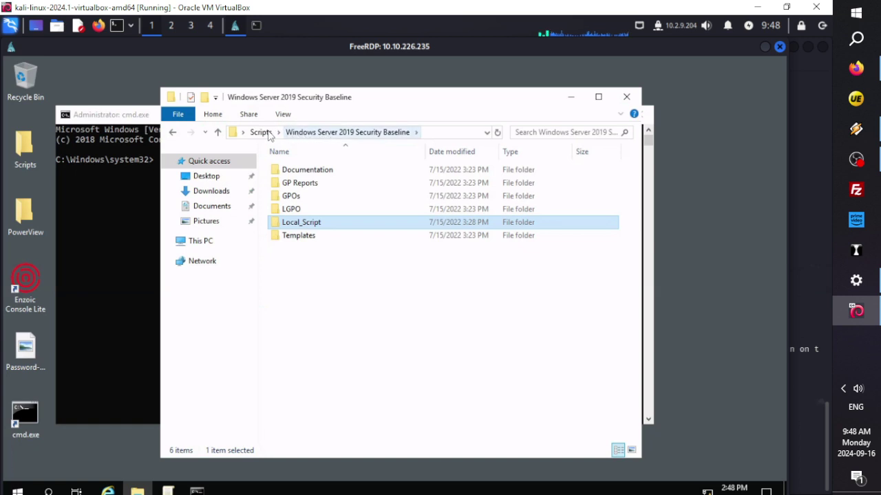
{"action": "left_click", "coordinate": [262, 132]}
{"action": "double_click", "coordinate": [322, 174]}
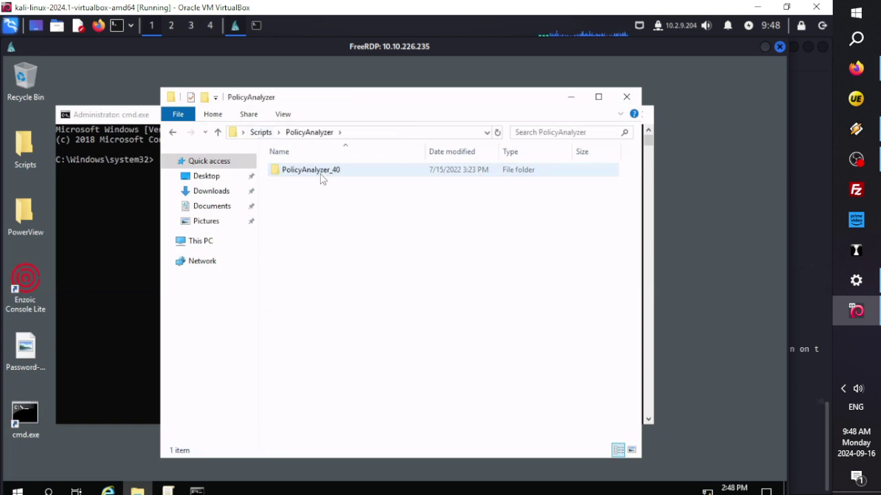
{"action": "double_click", "coordinate": [321, 175]}
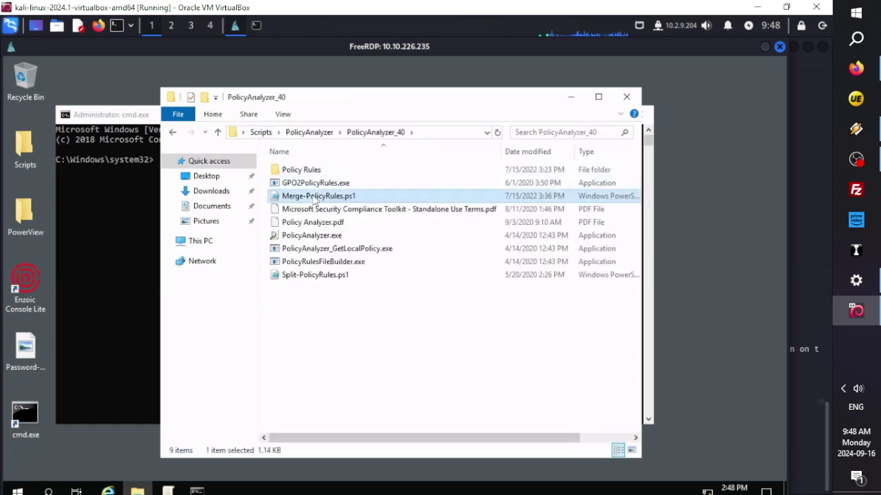
{"action": "right_click", "coordinate": [311, 196]}
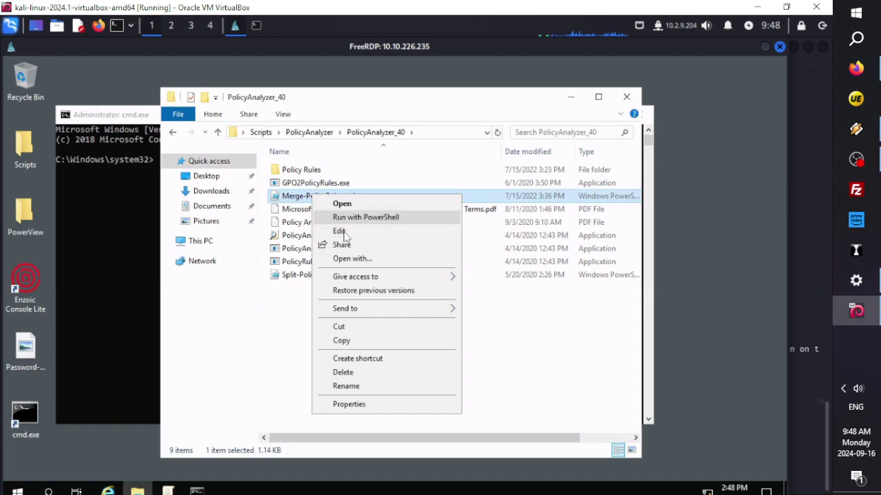
{"action": "left_click", "coordinate": [307, 236]}
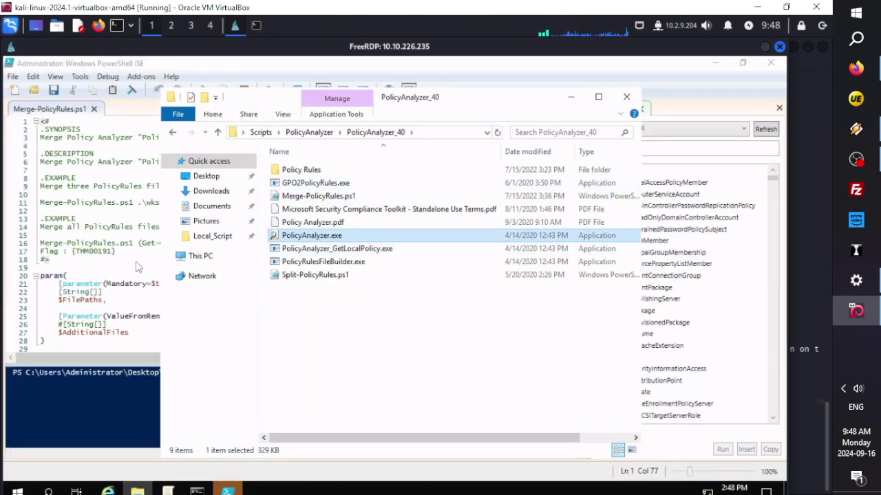
{"action": "left_click_drag", "start_coordinate": [117, 252], "coordinate": [70, 252]}
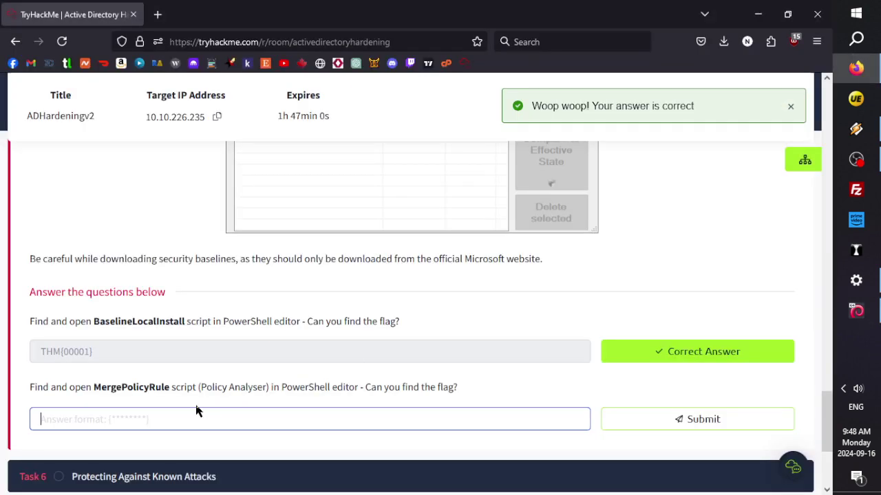
Submit {THM00191} as the MergePolicyRule answer after trimming the leading space
{"action": "left_click", "coordinate": [856, 68]}
{"action": "left_click", "coordinate": [170, 418]}
{"action": "type", "text": "{THM00191}"}
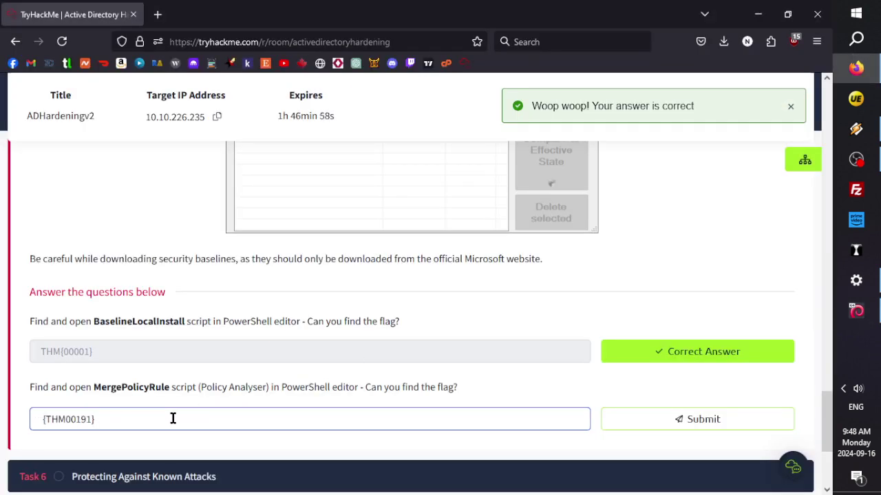
{"action": "key", "text": "BackSpace"}
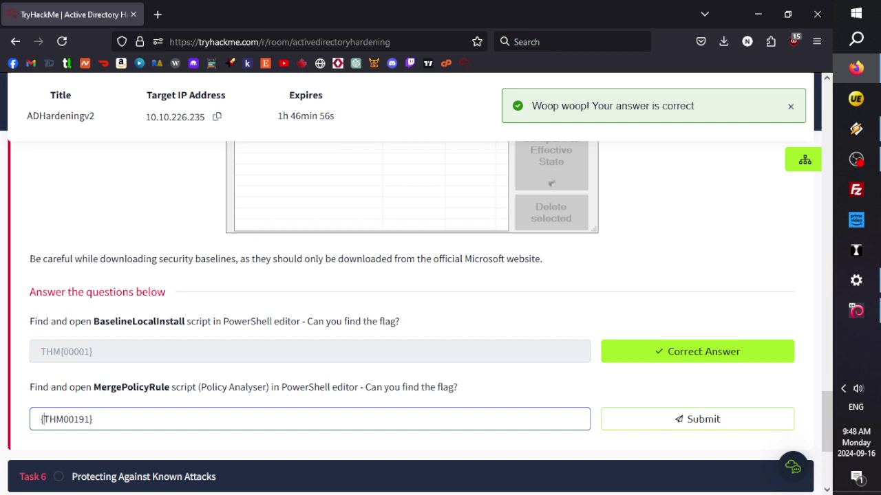
{"action": "left_click", "coordinate": [692, 421]}
{"action": "scroll", "coordinate": [393, 287], "scroll_direction": "down", "scroll_amount": 2}
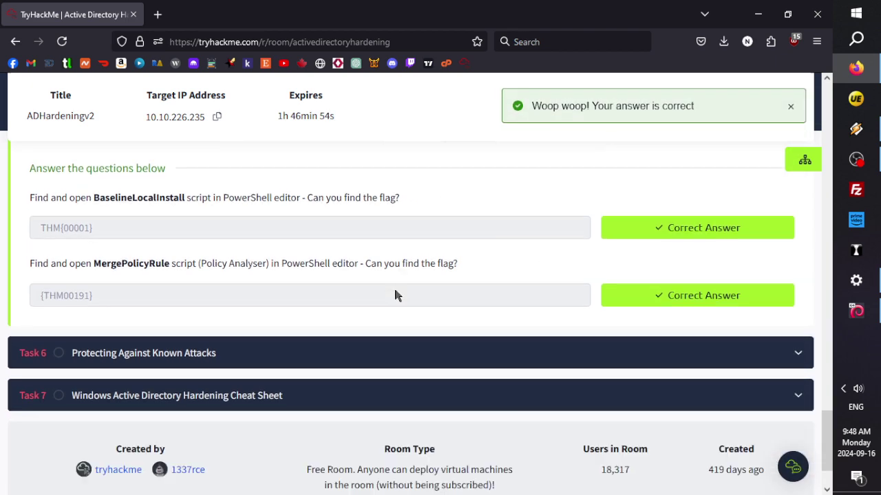
Expand Task 6 and answer the Kerberoasting offline-attack question with 'yea'
{"action": "left_click", "coordinate": [310, 345]}
{"action": "scroll", "coordinate": [527, 280], "scroll_direction": "up", "scroll_amount": 4}
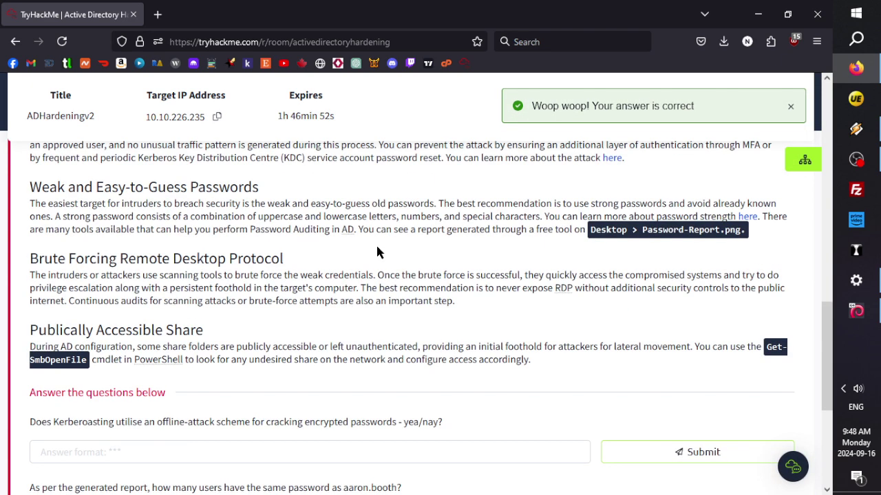
{"action": "scroll", "coordinate": [157, 292], "scroll_direction": "down", "scroll_amount": 2}
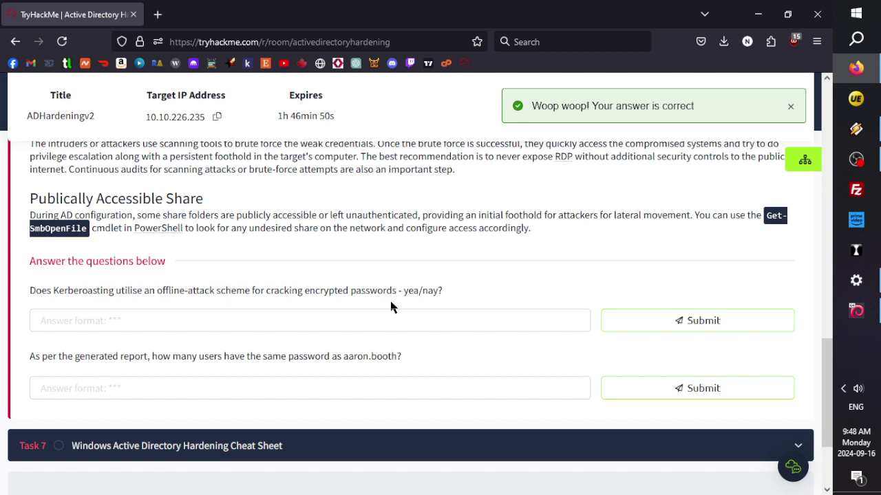
{"action": "left_click", "coordinate": [245, 324]}
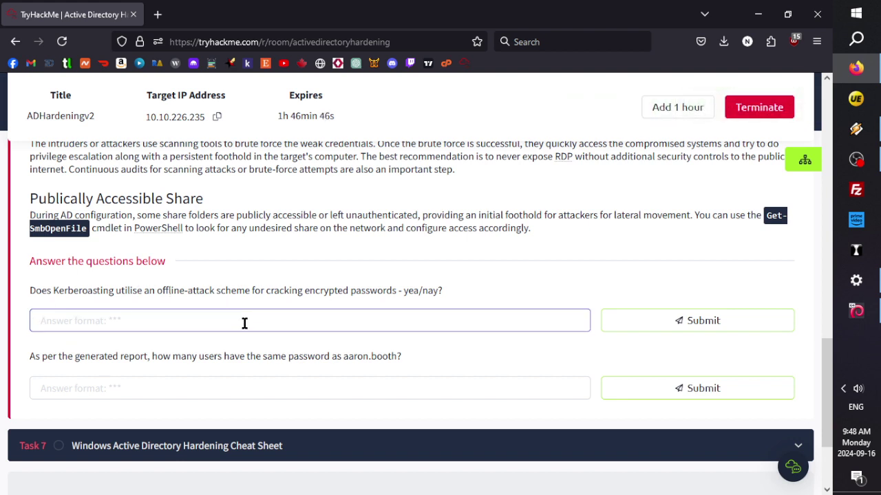
{"action": "type", "text": "yea"}
{"action": "key", "text": "Return"}
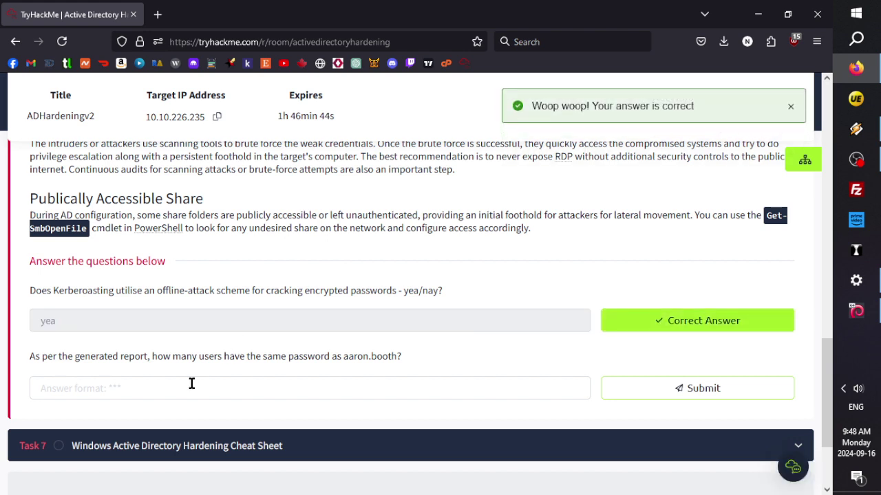
{"action": "left_click", "coordinate": [192, 384]}
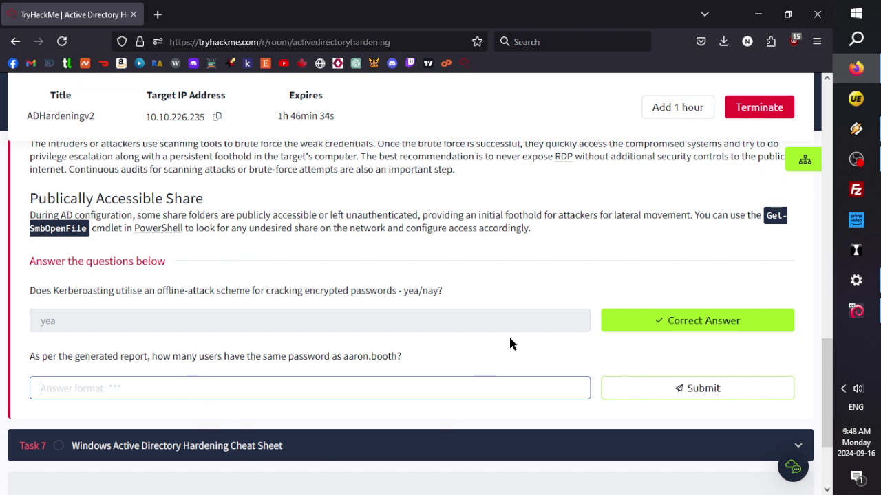
{"action": "scroll", "coordinate": [465, 340], "scroll_direction": "up", "scroll_amount": 3}
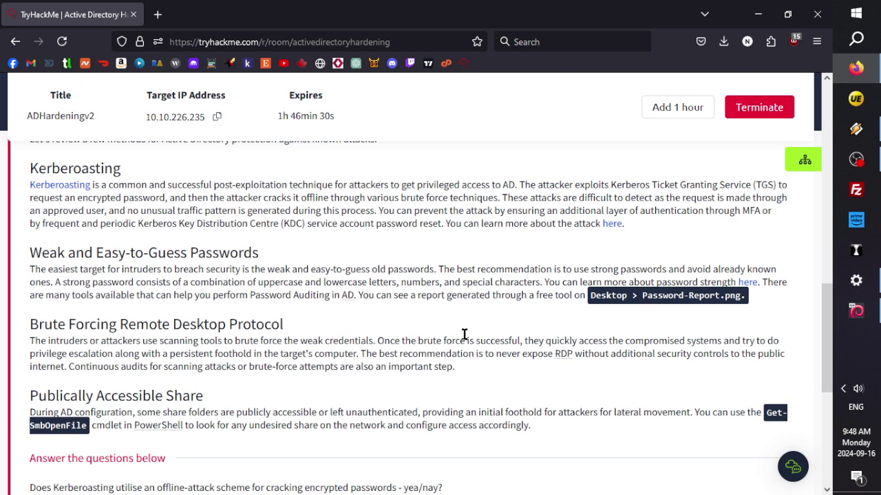
Open Password-Reports.PNG in Paint on the VM desktop to read the same-password count
{"action": "left_click", "coordinate": [857, 322]}
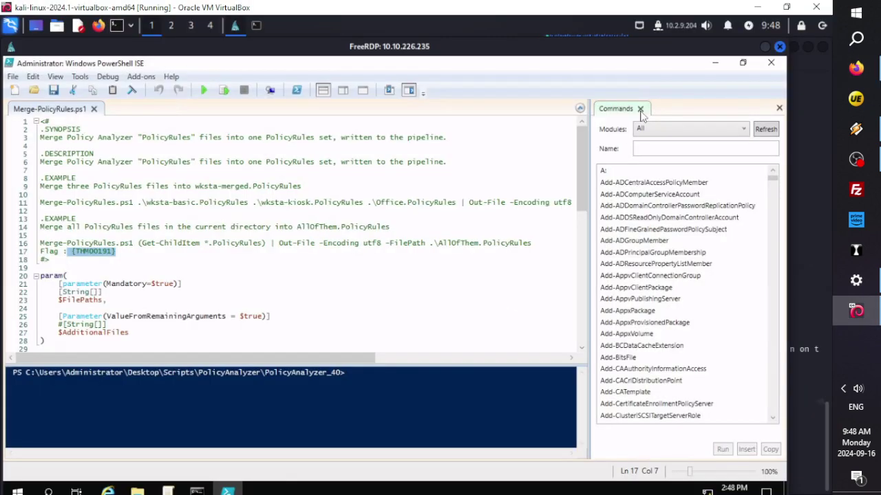
{"action": "left_click", "coordinate": [718, 63]}
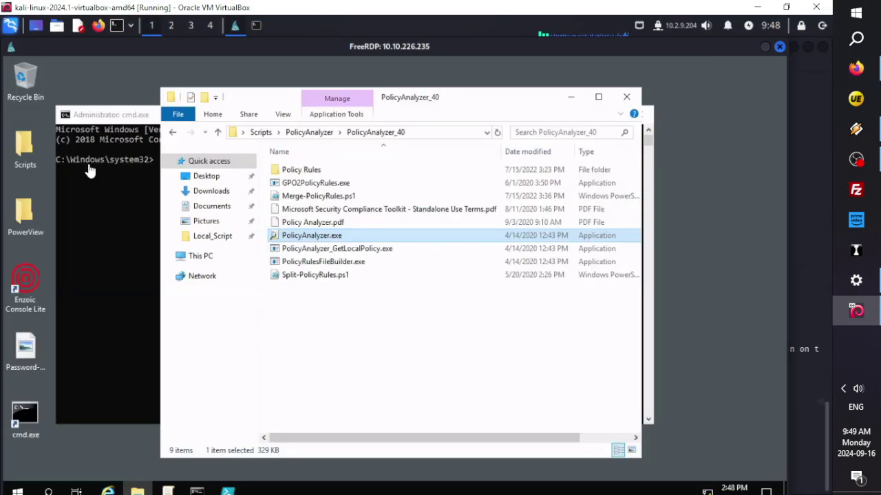
{"action": "left_click", "coordinate": [25, 351]}
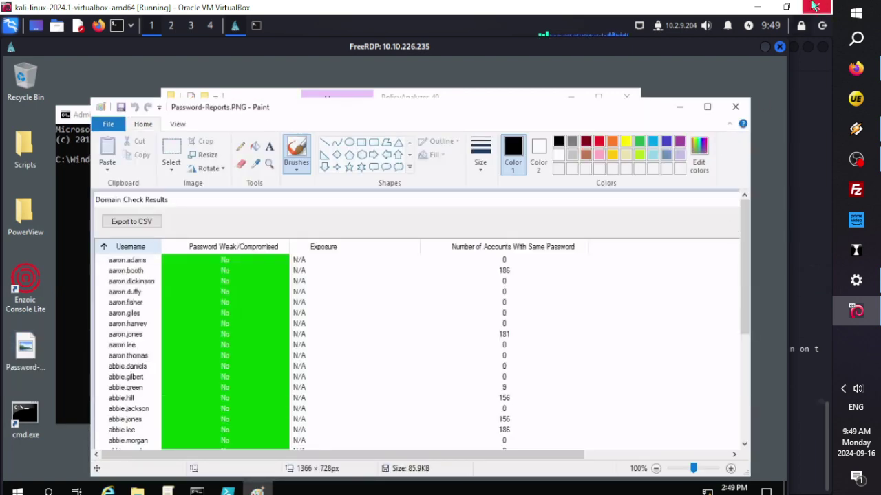
Submit 186 as the same-password account count and expand Task 7
{"action": "left_click", "coordinate": [757, 7]}
{"action": "scroll", "coordinate": [271, 404], "scroll_direction": "down", "scroll_amount": 5}
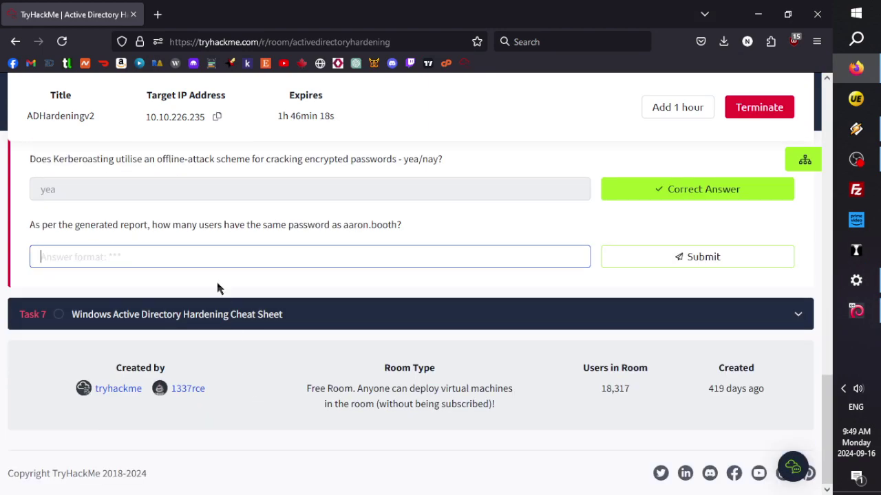
{"action": "type", "text": "186"}
{"action": "key", "text": "Return"}
{"action": "left_click", "coordinate": [266, 320]}
{"action": "scroll", "coordinate": [265, 329], "scroll_direction": "down", "scroll_amount": 6}
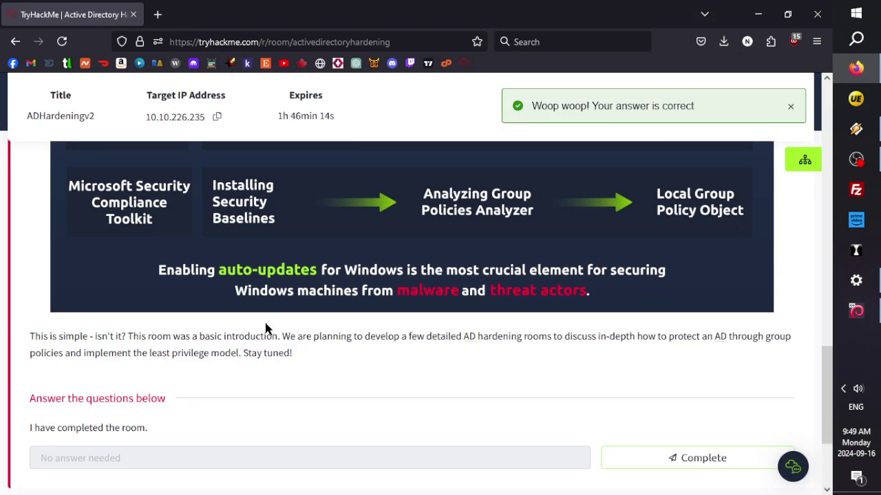
Mark Task 7 complete, close the Congratulations popup and scroll back to the room's top
{"action": "left_click", "coordinate": [639, 457]}
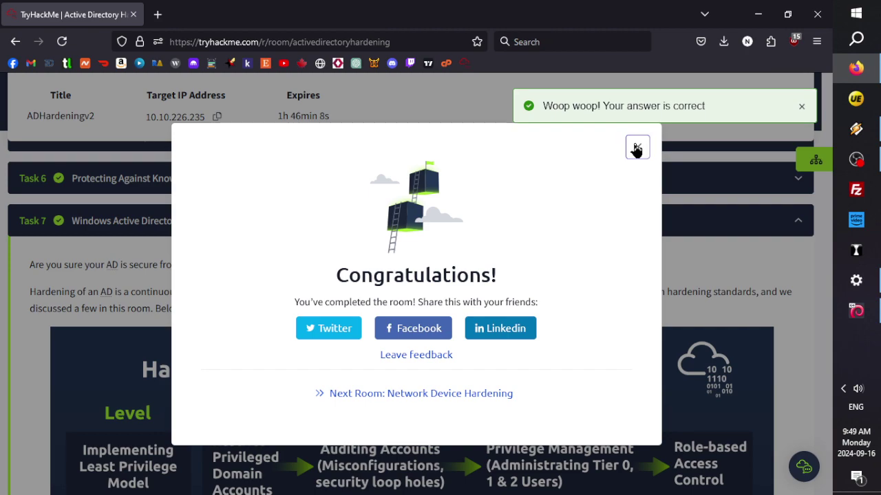
{"action": "left_click", "coordinate": [637, 150]}
{"action": "left_click", "coordinate": [860, 159]}
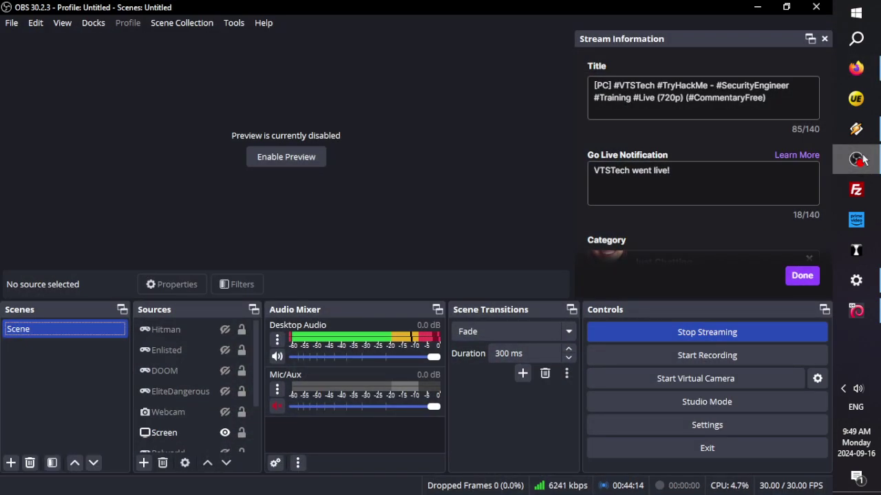
{"action": "left_click", "coordinate": [860, 159]}
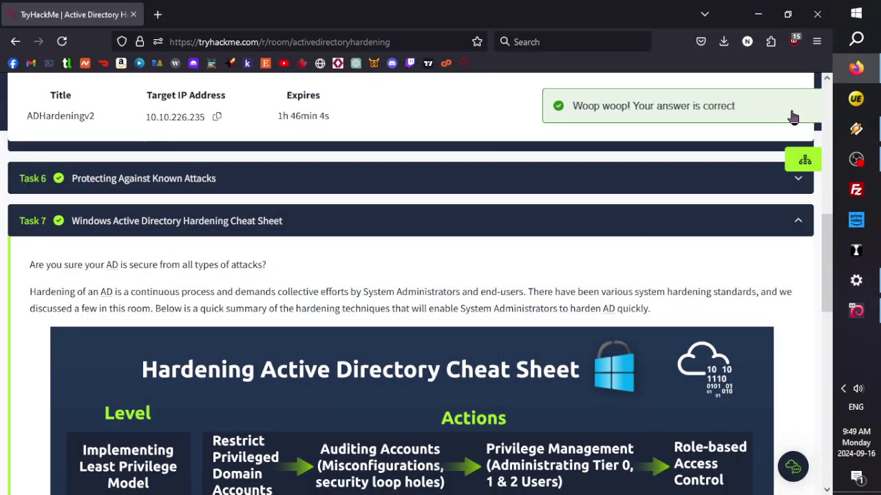
{"action": "scroll", "coordinate": [306, 350], "scroll_direction": "down", "scroll_amount": 5}
{"action": "scroll", "coordinate": [545, 406], "scroll_direction": "down", "scroll_amount": 6}
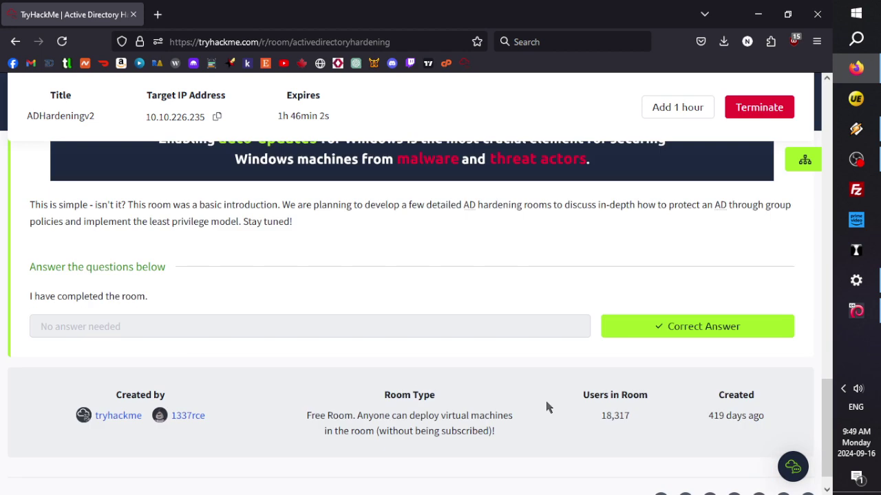
{"action": "scroll", "coordinate": [545, 405], "scroll_direction": "up", "scroll_amount": 6}
{"action": "scroll", "coordinate": [546, 408], "scroll_direction": "up", "scroll_amount": 10}
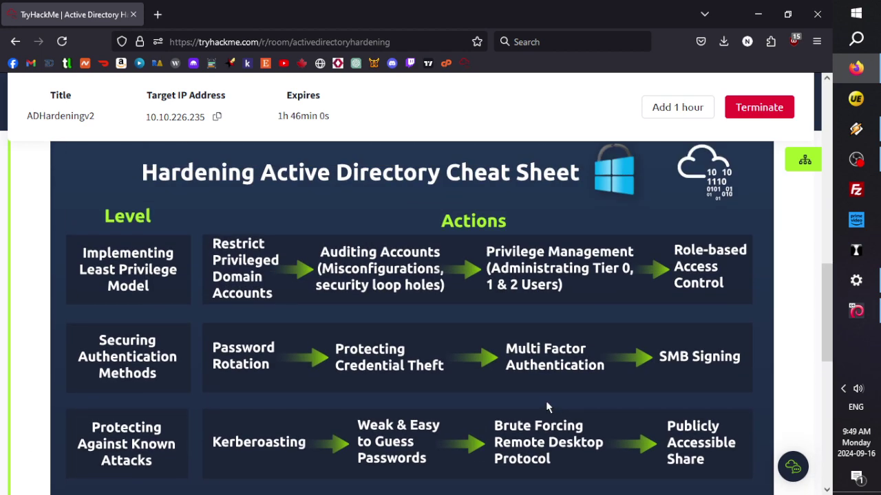
{"action": "scroll", "coordinate": [543, 410], "scroll_direction": "up", "scroll_amount": 10}
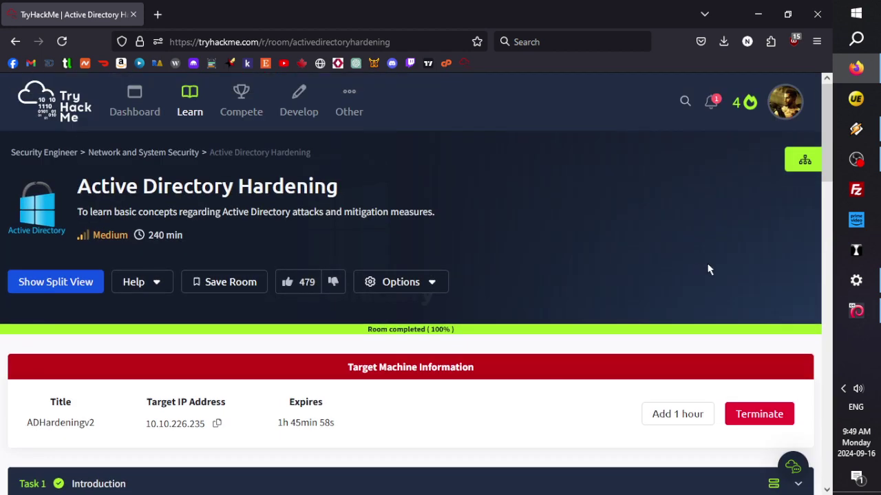
Terminate the target machine and view the Security Engineer path at 46% progress
{"action": "left_click", "coordinate": [767, 418]}
{"action": "left_click", "coordinate": [475, 327]}
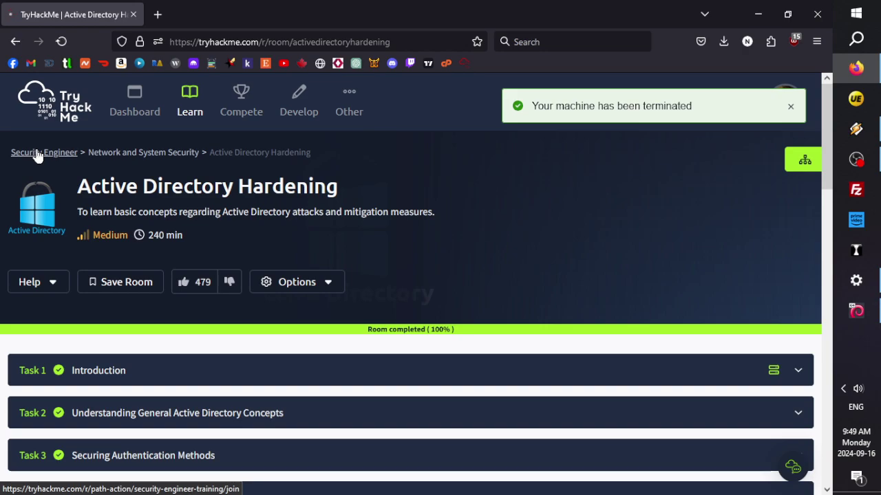
{"action": "left_click", "coordinate": [38, 153]}
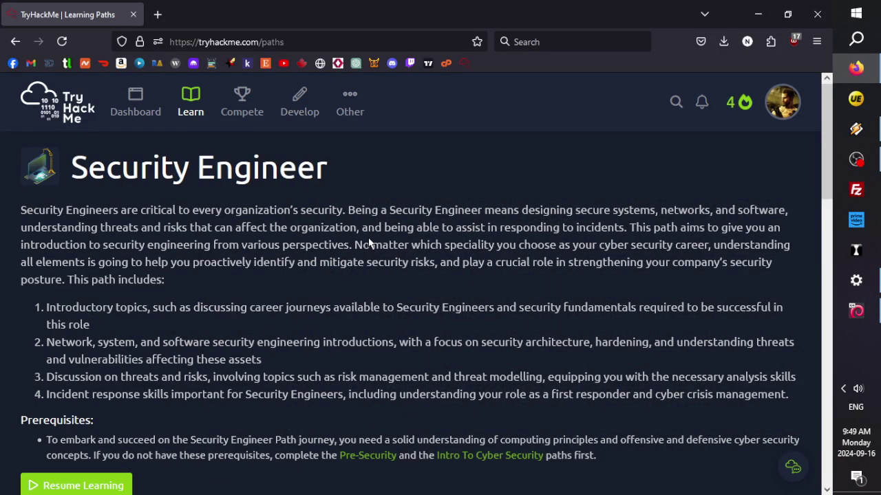
{"action": "scroll", "coordinate": [368, 242], "scroll_direction": "down", "scroll_amount": 10}
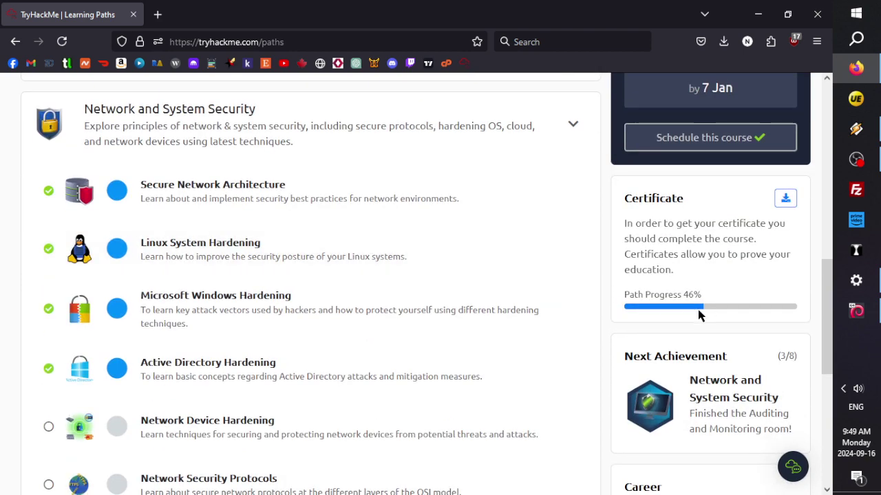
{"action": "scroll", "coordinate": [238, 294], "scroll_direction": "down", "scroll_amount": 2}
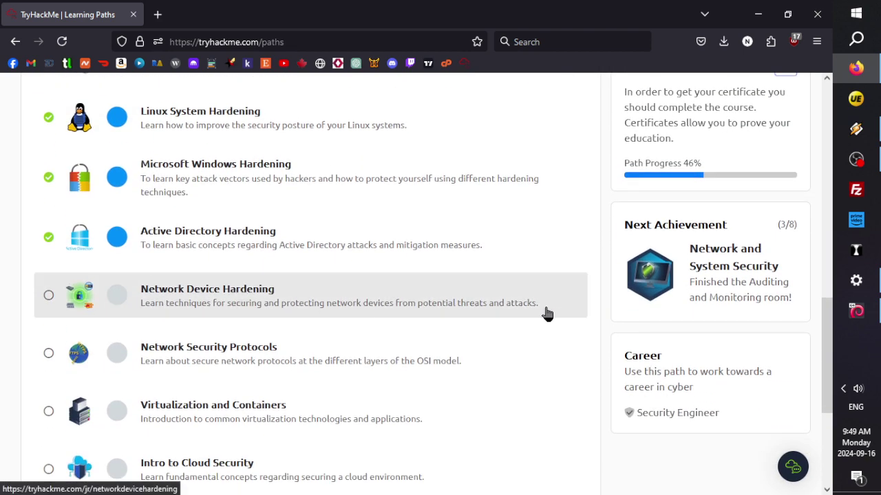